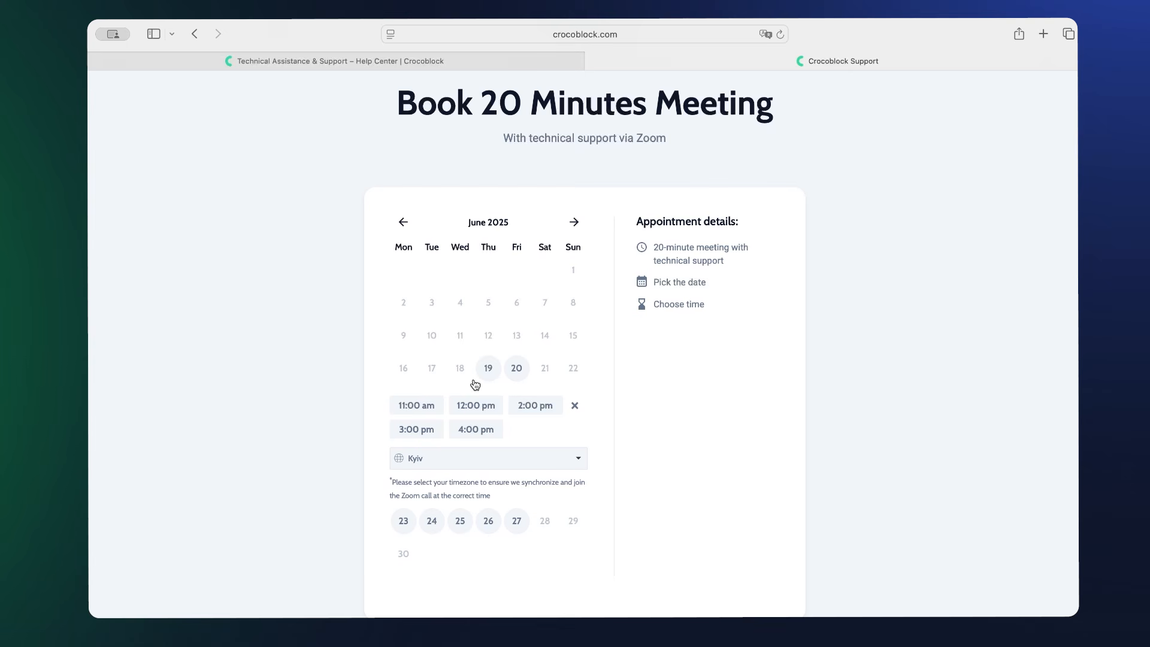
Book the 20-minute support meeting at 3:00 pm on June 20 and confirm the time.
{"action": "left_click", "coordinate": [432, 431]}
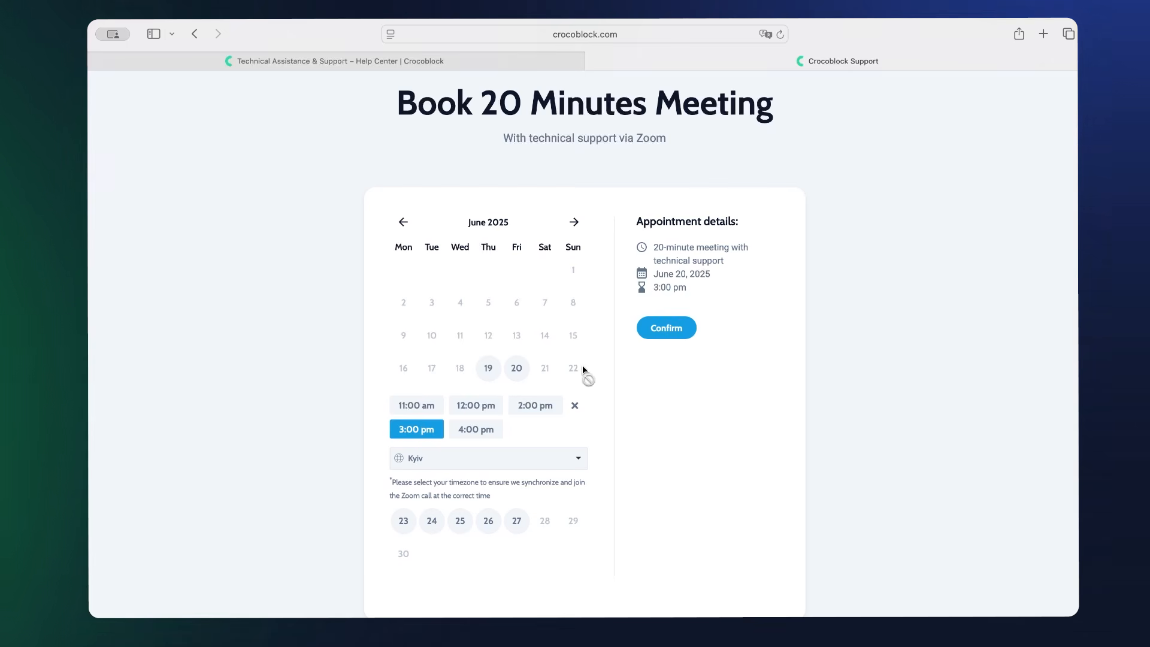
{"action": "left_click", "coordinate": [666, 328]}
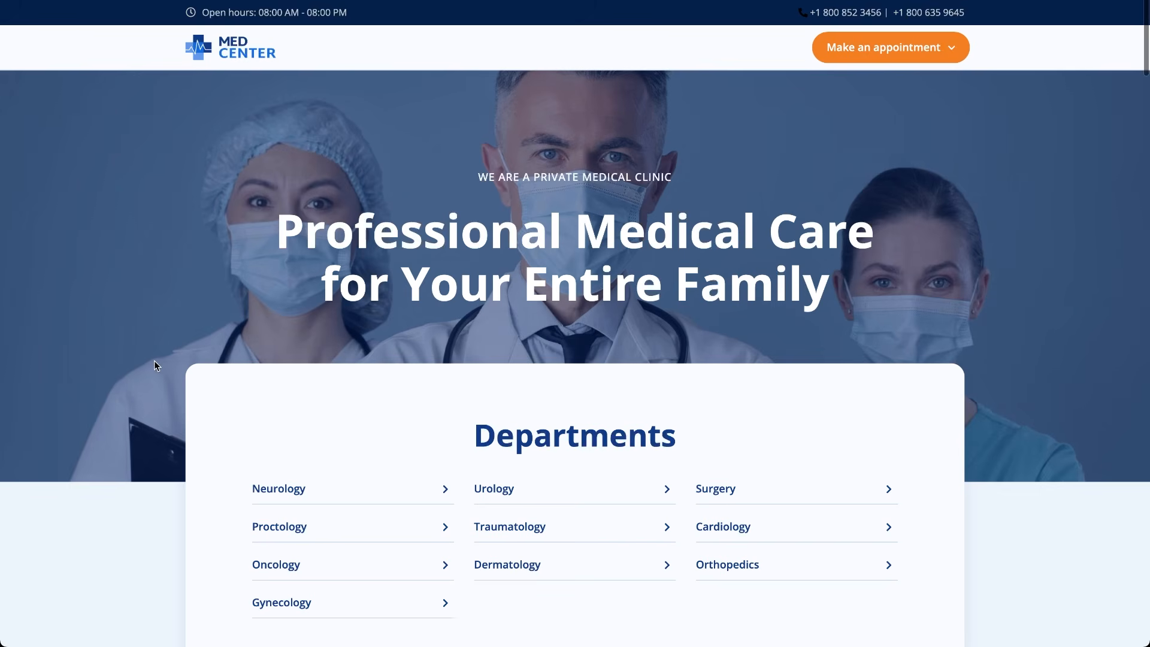
Scroll down through Newest Services and Our Highly Qualified Doctors, then back up to About Us.
{"action": "scroll", "coordinate": [155, 366], "scroll_direction": "down", "scroll_amount": 9}
{"action": "scroll", "coordinate": [155, 366], "scroll_direction": "down", "scroll_amount": 3}
{"action": "scroll", "coordinate": [154, 366], "scroll_direction": "down", "scroll_amount": 8}
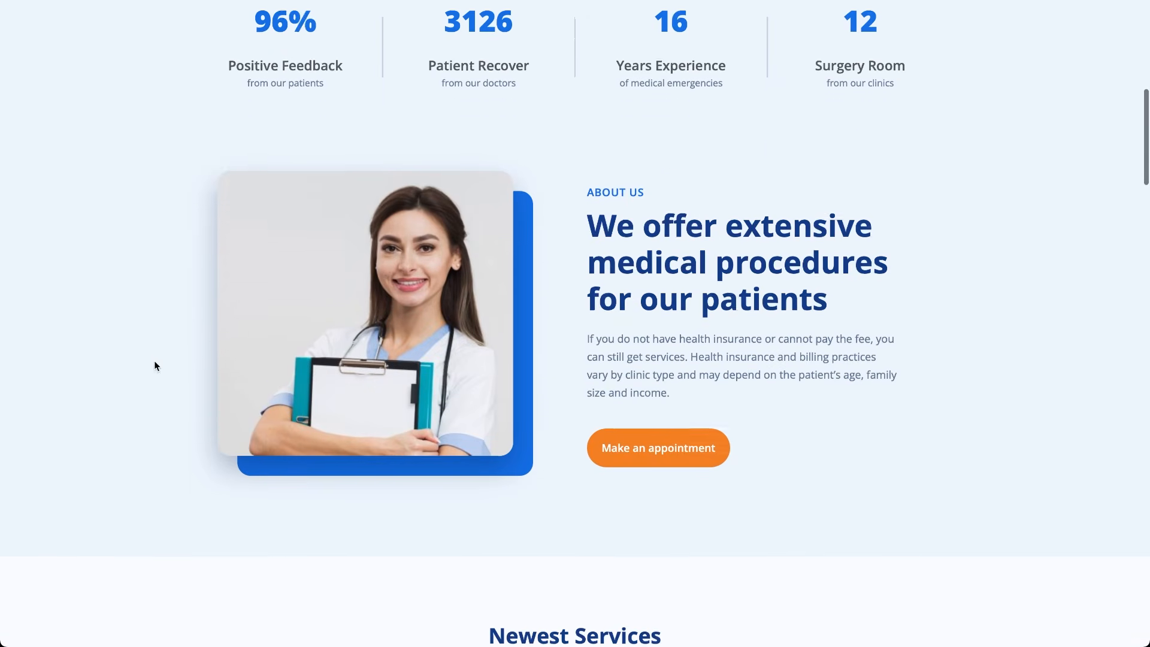
{"action": "scroll", "coordinate": [155, 366], "scroll_direction": "down", "scroll_amount": 1}
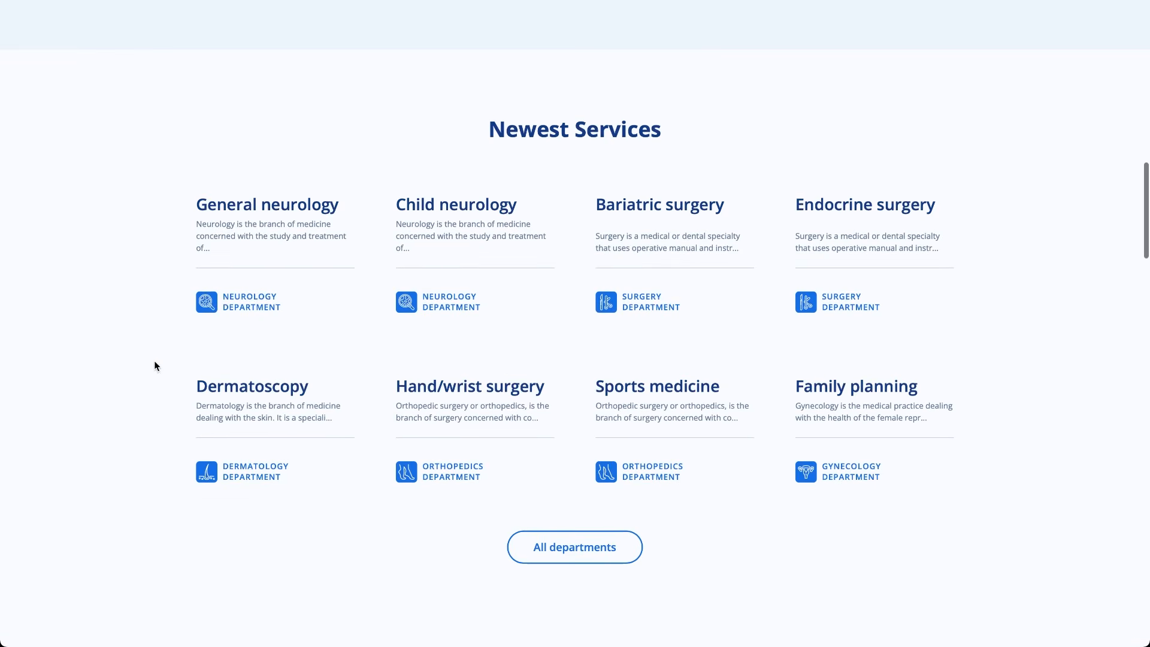
{"action": "scroll", "coordinate": [154, 366], "scroll_direction": "down", "scroll_amount": 9}
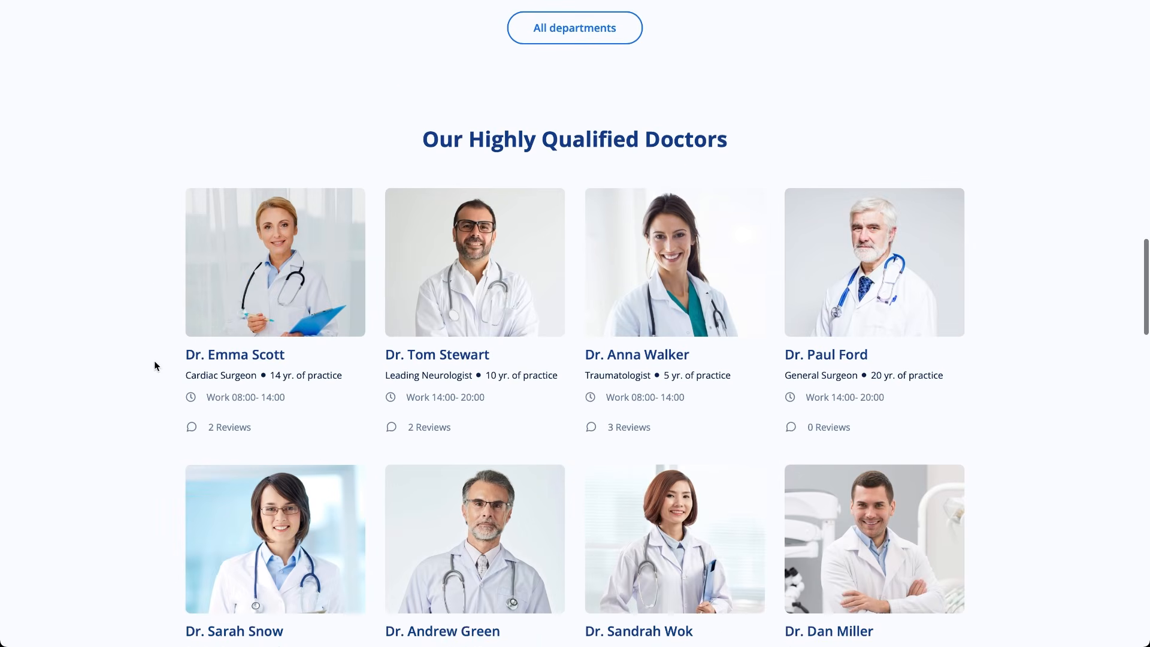
{"action": "scroll", "coordinate": [154, 366], "scroll_direction": "down", "scroll_amount": 1}
{"action": "scroll", "coordinate": [155, 366], "scroll_direction": "down", "scroll_amount": 1}
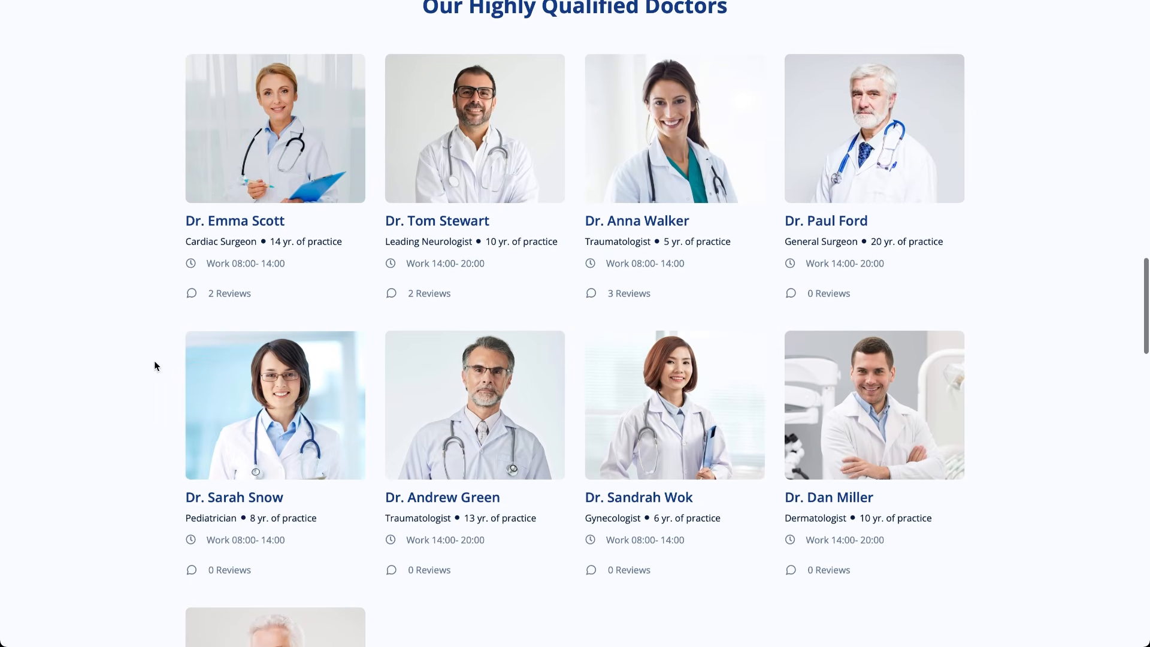
{"action": "scroll", "coordinate": [155, 366], "scroll_direction": "down", "scroll_amount": 3}
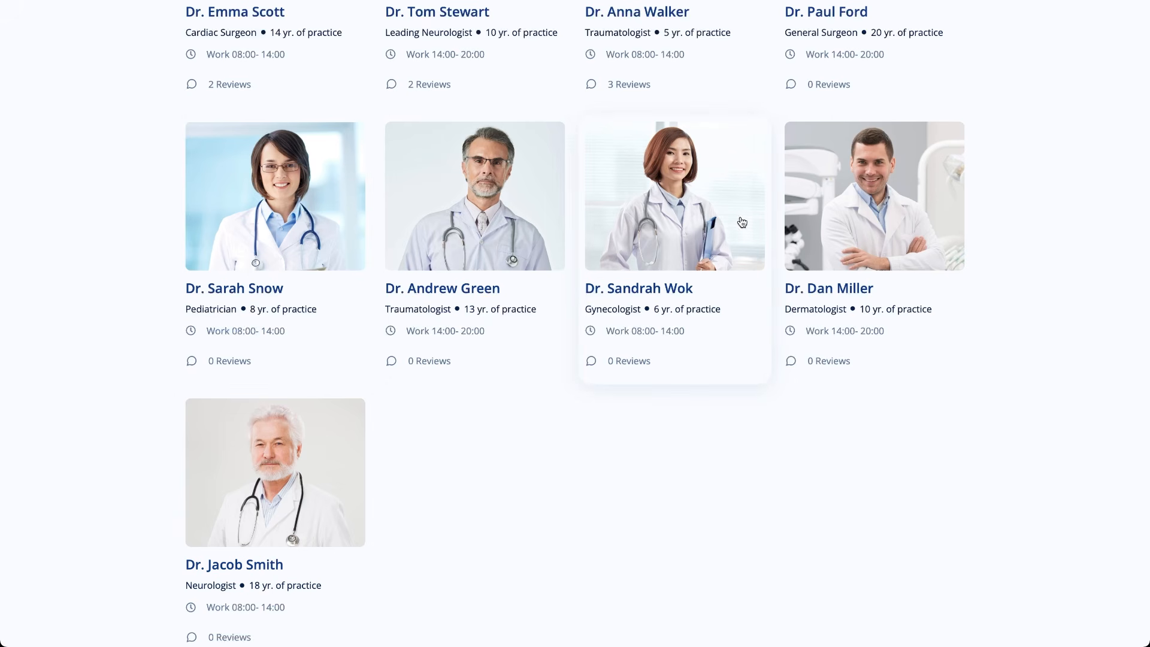
{"action": "scroll", "coordinate": [671, 208], "scroll_direction": "up", "scroll_amount": 15}
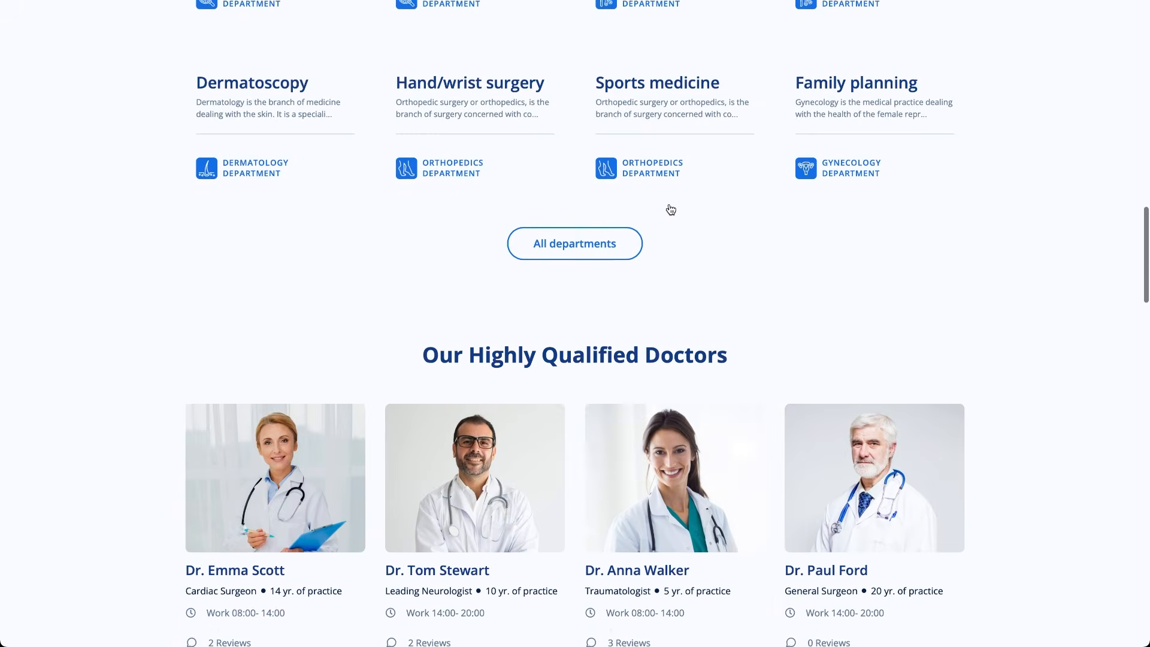
{"action": "scroll", "coordinate": [670, 209], "scroll_direction": "up", "scroll_amount": 6}
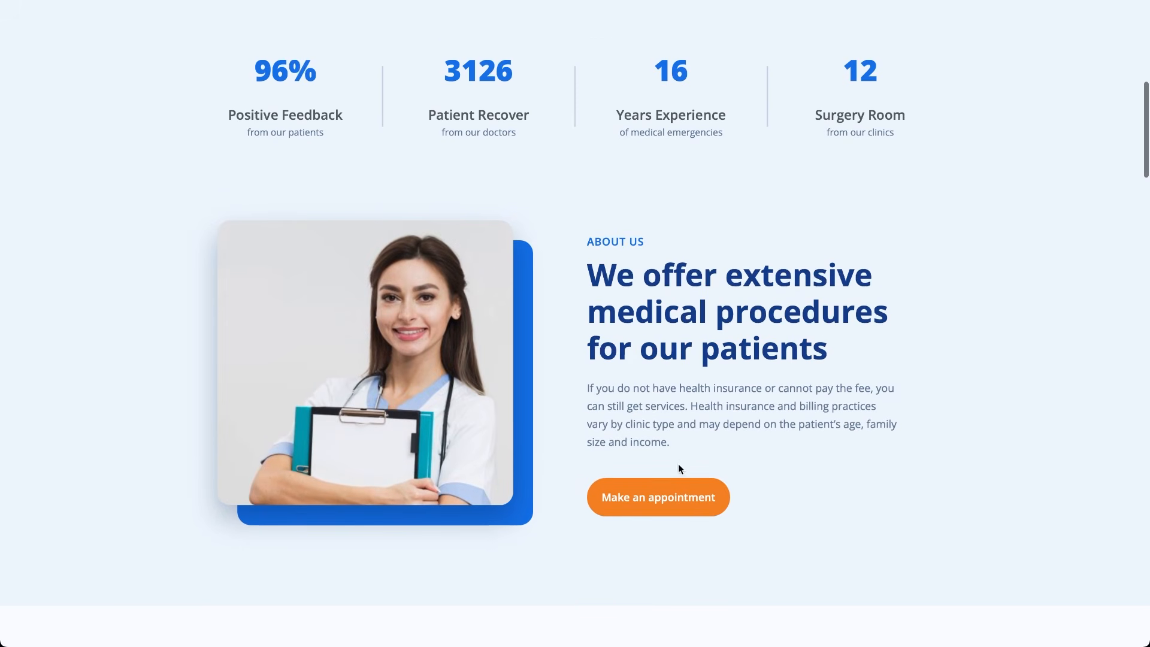
Book Stress management with the cardiologist on Friday June 20 at 19:00-19:30.
{"action": "left_click", "coordinate": [664, 507]}
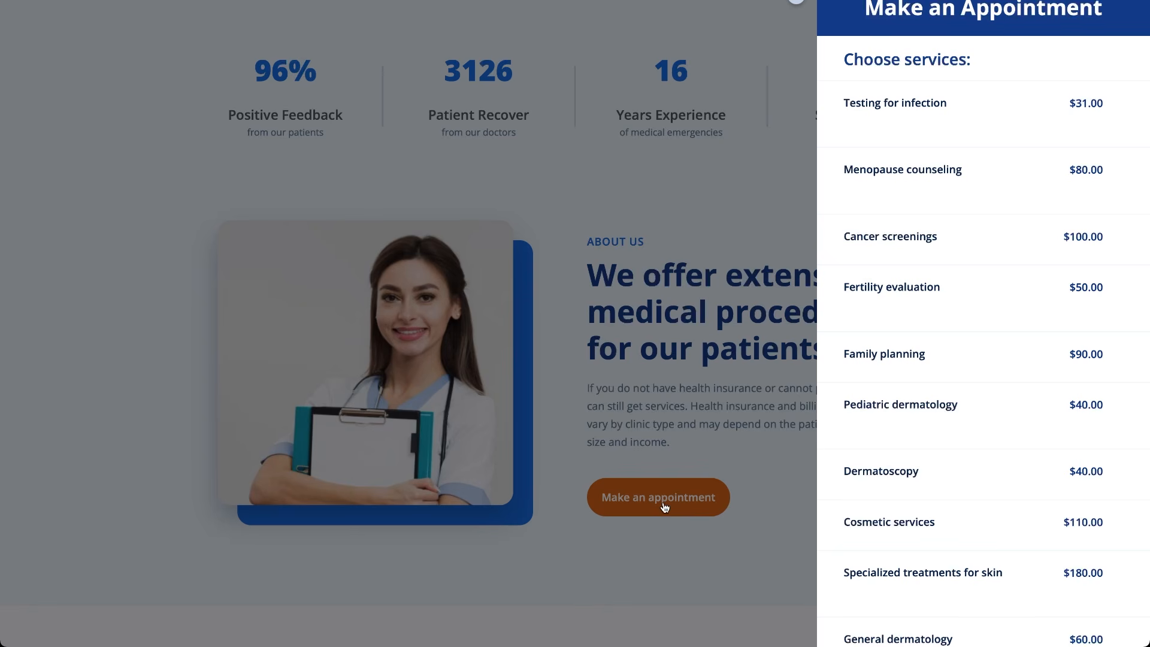
{"action": "scroll", "coordinate": [901, 401], "scroll_direction": "down", "scroll_amount": 5}
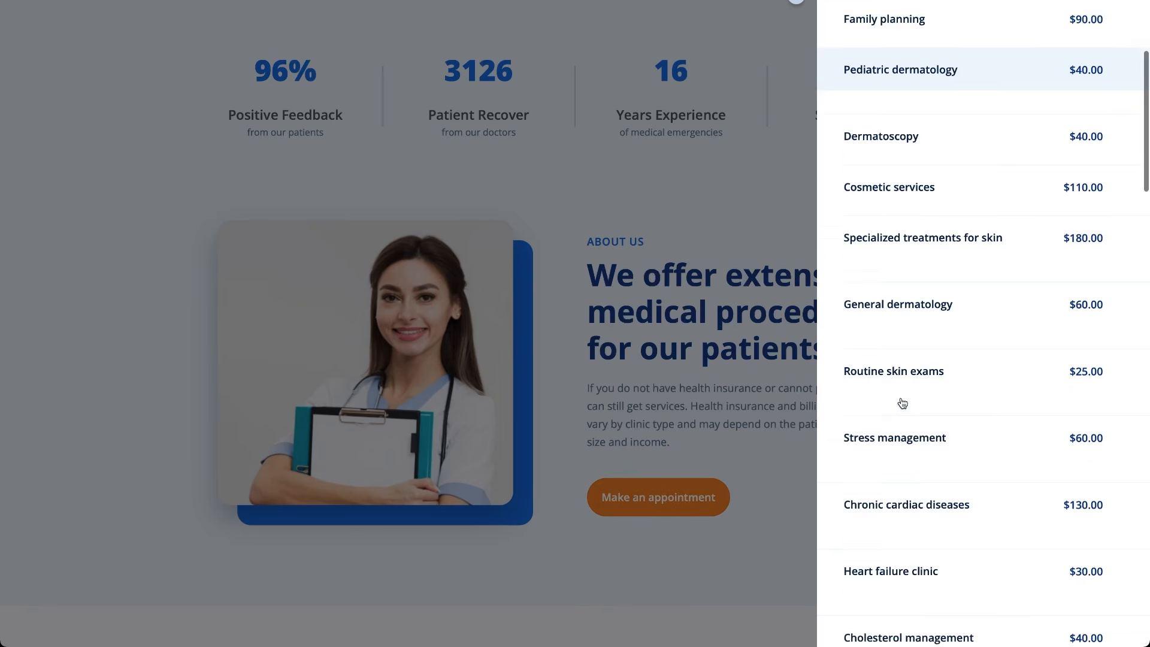
{"action": "left_click", "coordinate": [902, 403]}
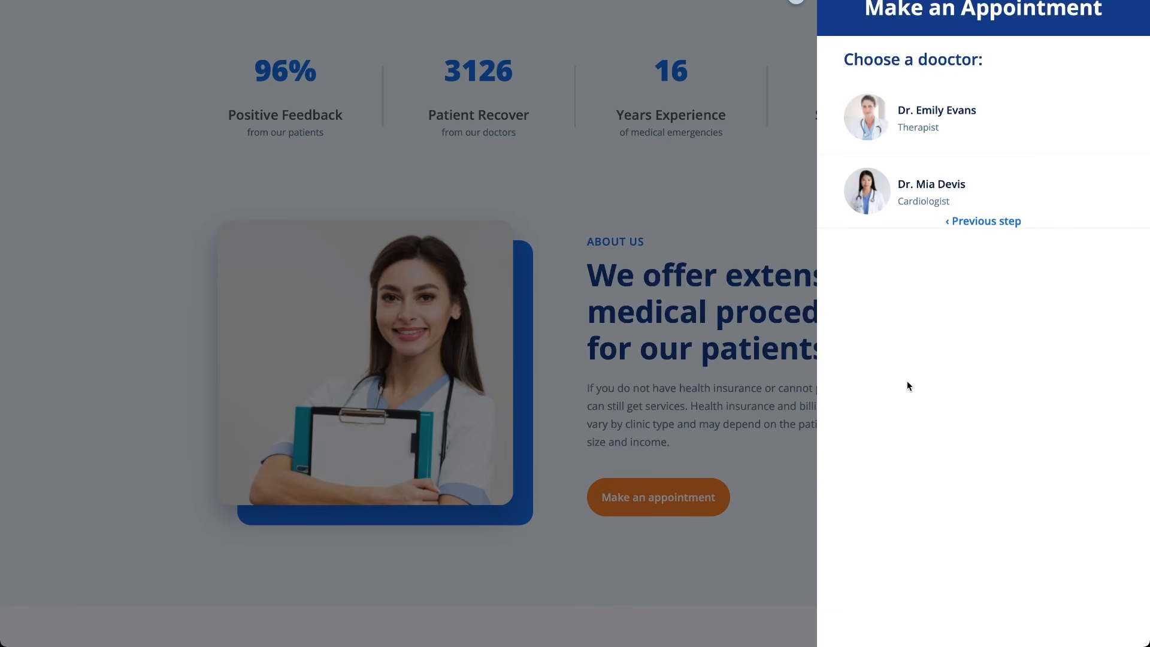
{"action": "left_click", "coordinate": [943, 189]}
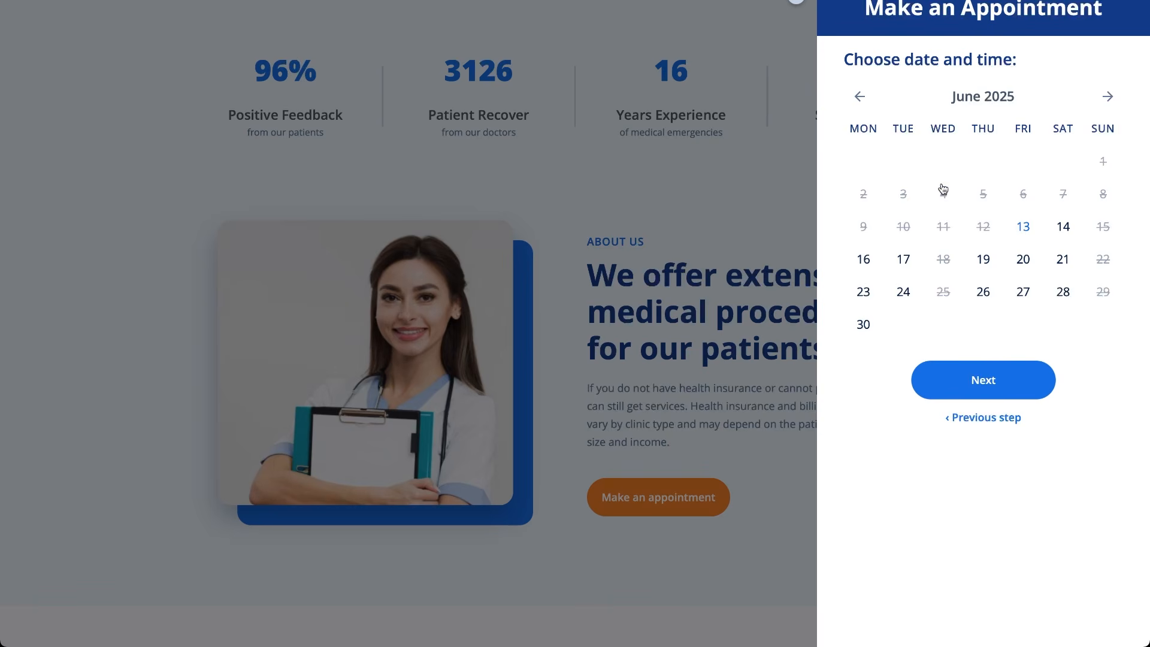
{"action": "left_click", "coordinate": [1022, 258]}
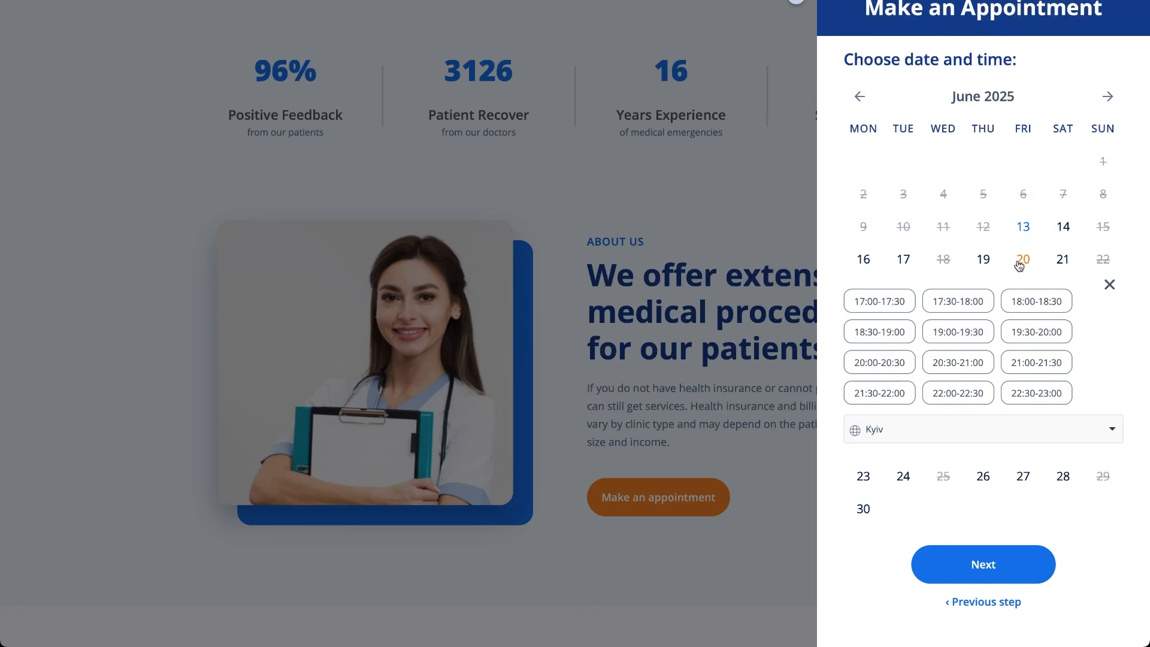
{"action": "left_click", "coordinate": [970, 332]}
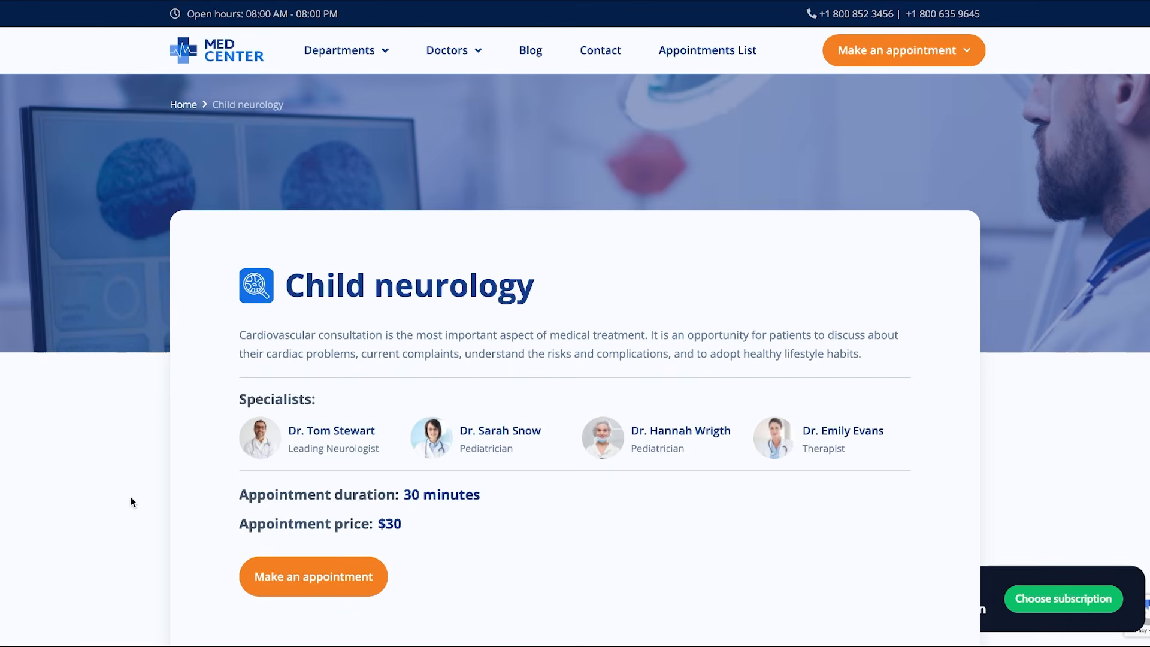
Open the Child neurology appointment page, pick the second doctor and June 19.
{"action": "scroll", "coordinate": [132, 502], "scroll_direction": "down", "scroll_amount": 4}
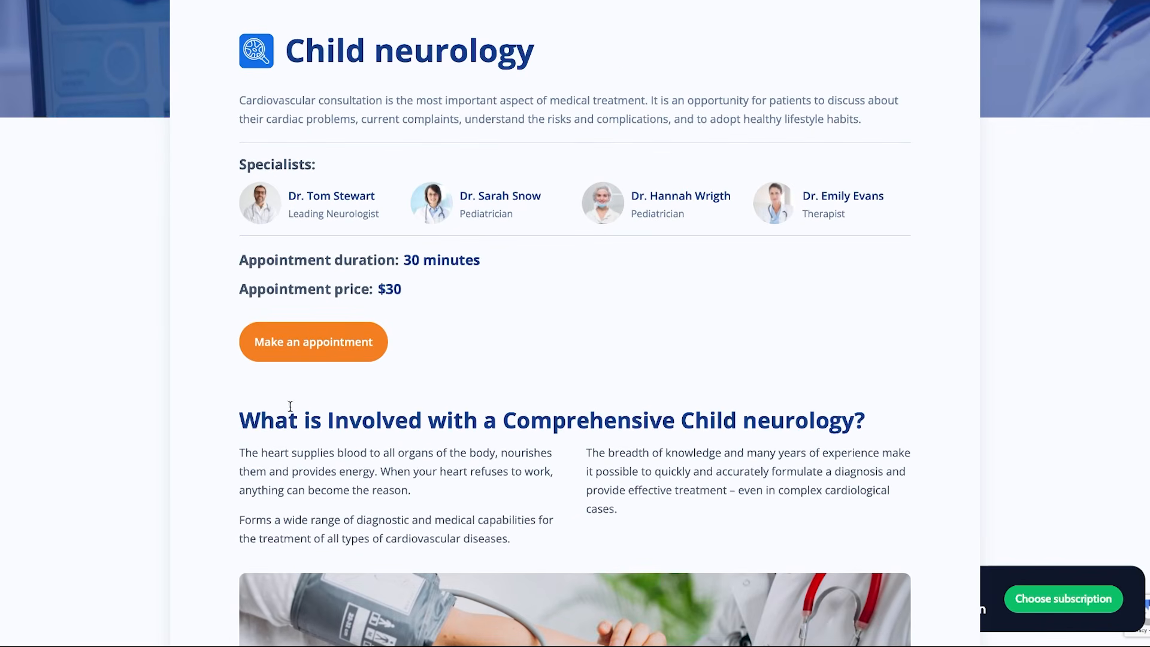
{"action": "left_click", "coordinate": [332, 350]}
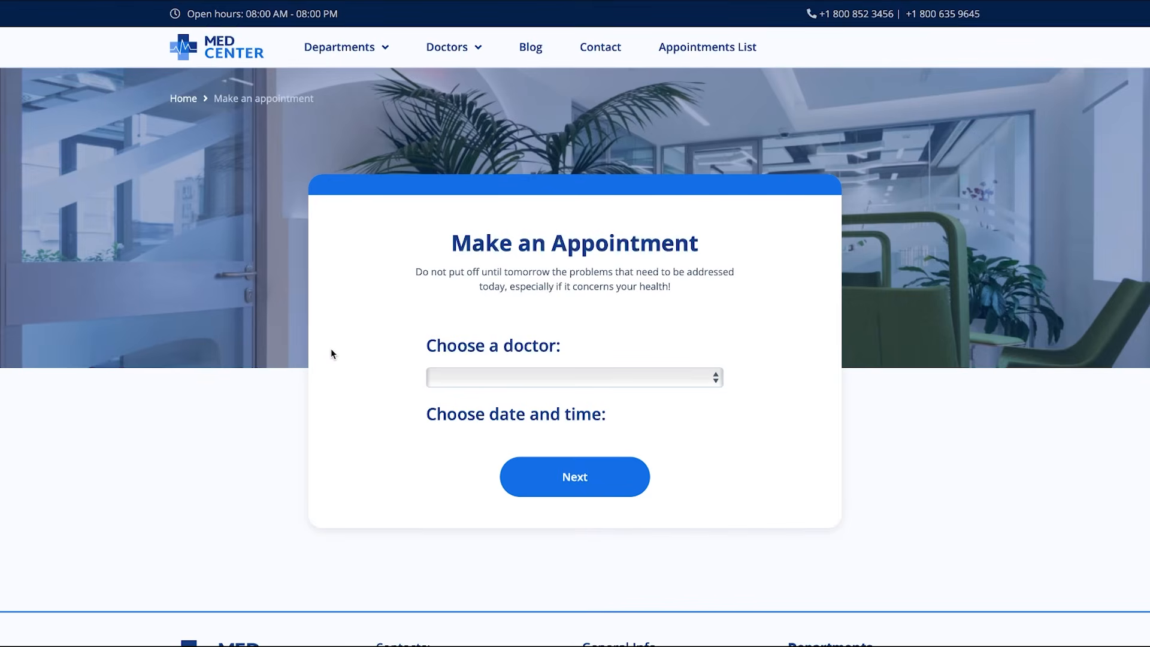
{"action": "left_click", "coordinate": [646, 375]}
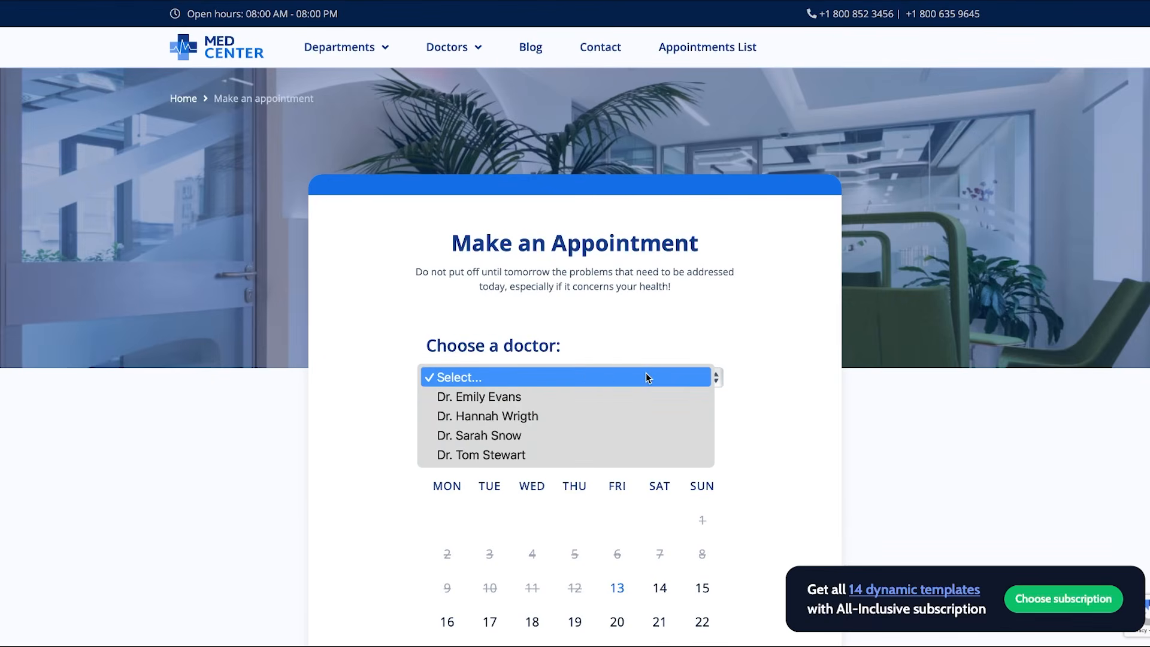
{"action": "left_click", "coordinate": [592, 413]}
{"action": "scroll", "coordinate": [590, 413], "scroll_direction": "down", "scroll_amount": 3}
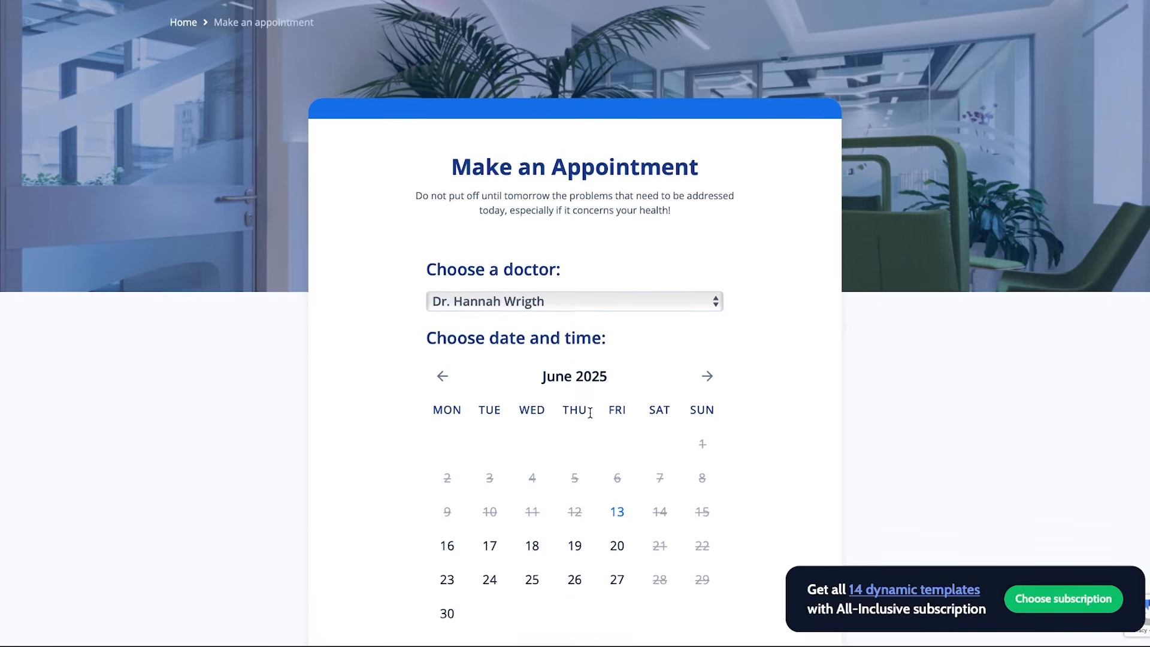
{"action": "left_click", "coordinate": [589, 415]}
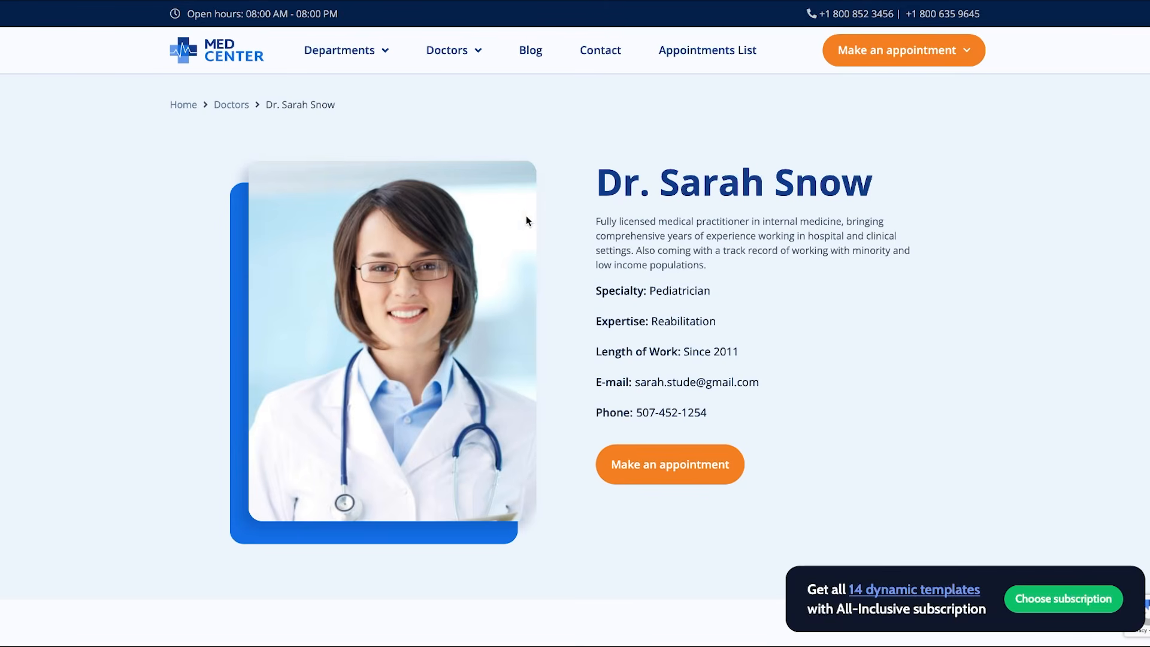
Open this doctor's appointment form and choose Pediatric urology as the service.
{"action": "left_click", "coordinate": [632, 464]}
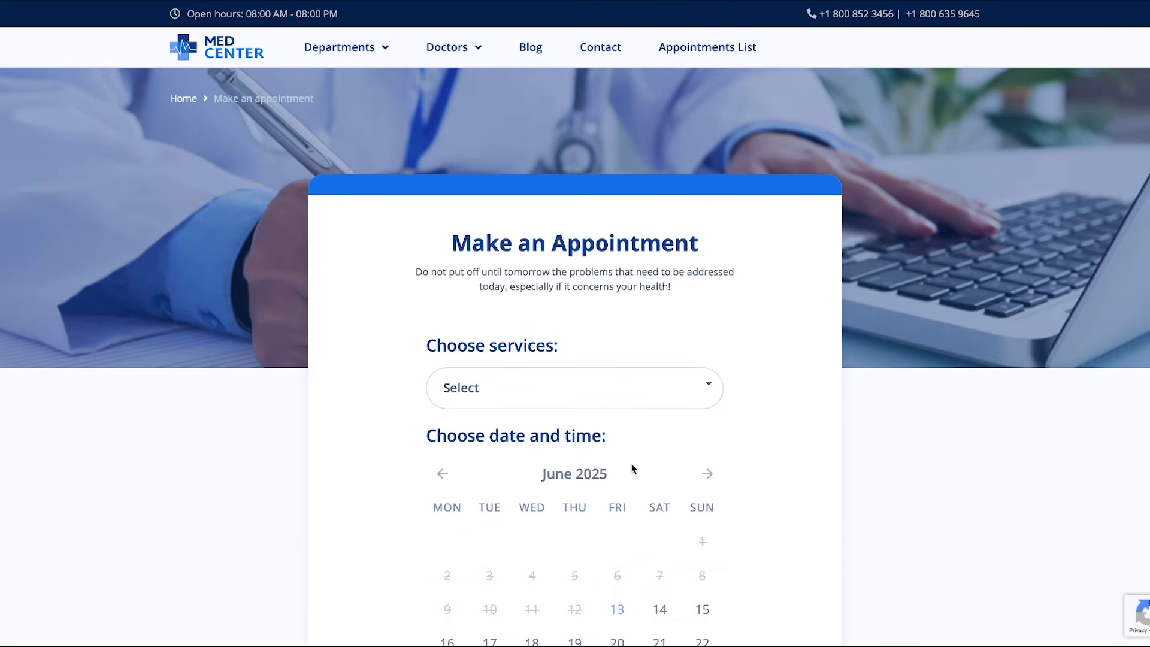
{"action": "scroll", "coordinate": [631, 467], "scroll_direction": "down", "scroll_amount": 1}
{"action": "scroll", "coordinate": [632, 468], "scroll_direction": "down", "scroll_amount": 3}
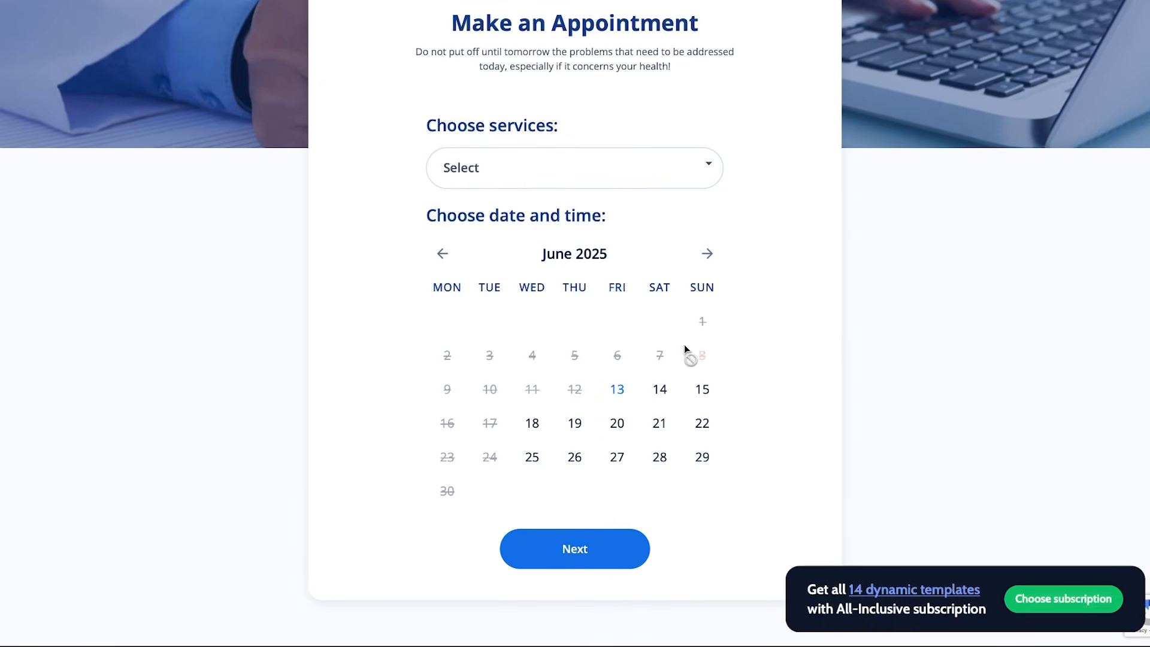
{"action": "left_click", "coordinate": [709, 182]}
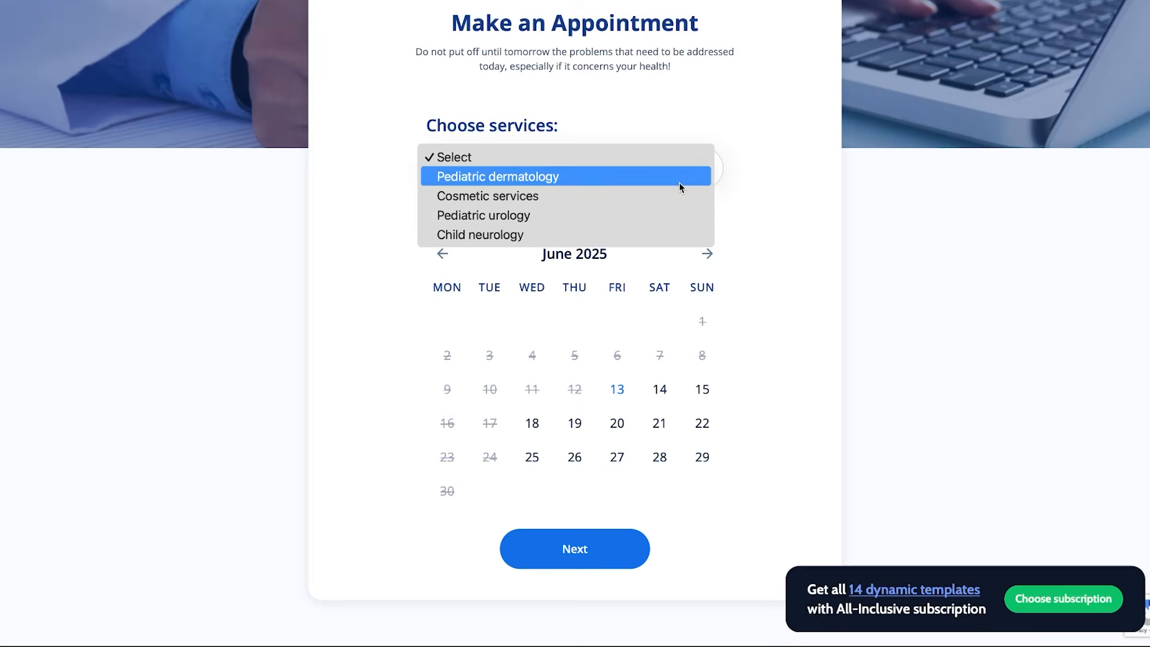
{"action": "left_click", "coordinate": [651, 215]}
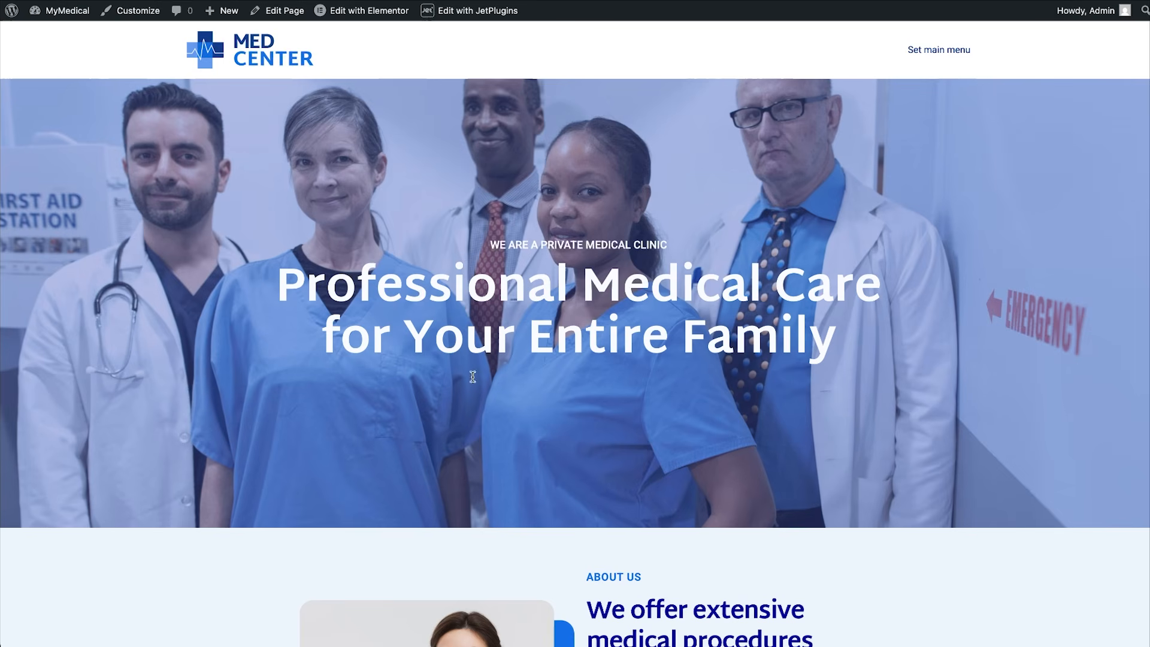
{"action": "scroll", "coordinate": [493, 408], "scroll_direction": "down", "scroll_amount": 2}
{"action": "scroll", "coordinate": [491, 408], "scroll_direction": "down", "scroll_amount": 7}
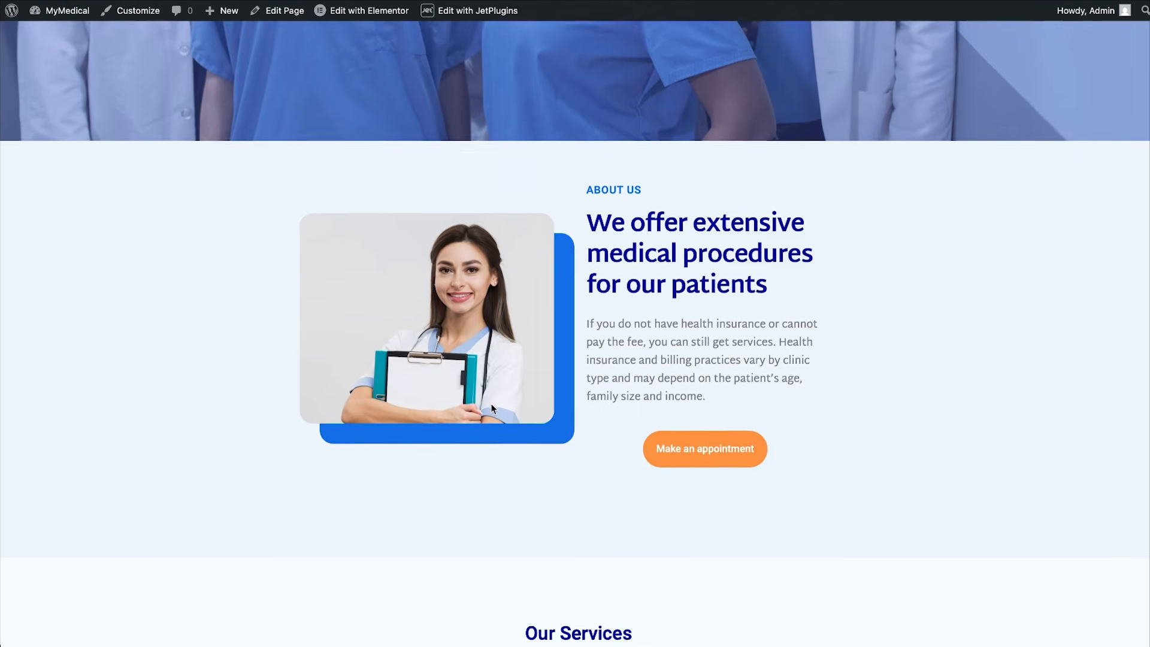
{"action": "scroll", "coordinate": [491, 407], "scroll_direction": "down", "scroll_amount": 2}
{"action": "scroll", "coordinate": [491, 407], "scroll_direction": "up", "scroll_amount": 4}
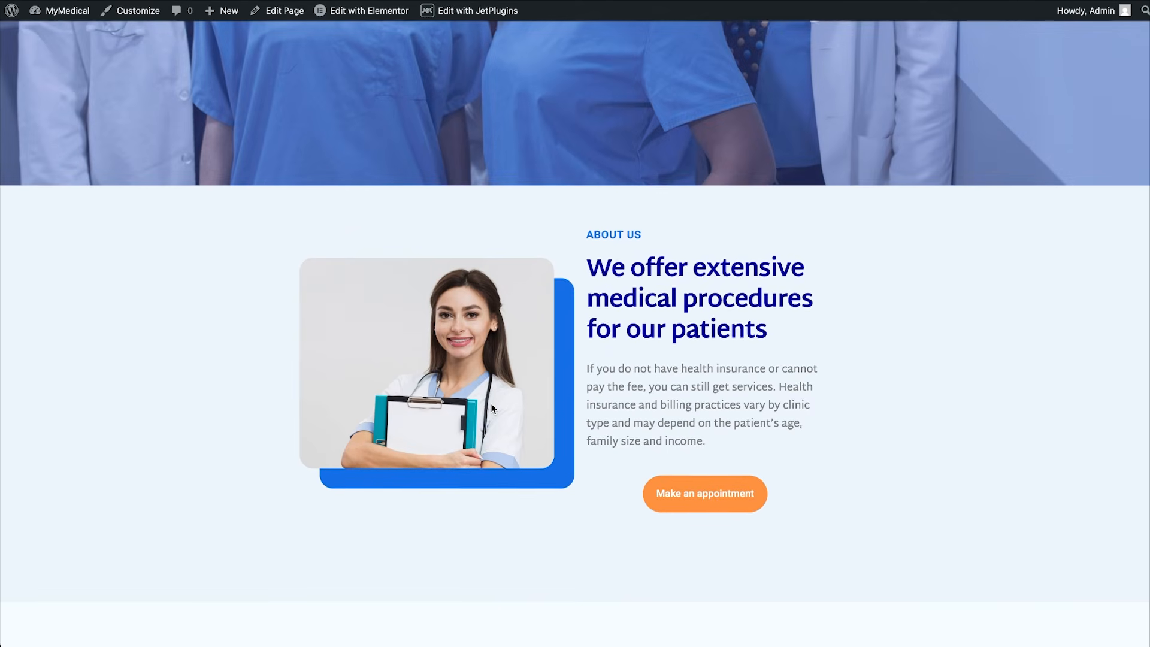
{"action": "left_click", "coordinate": [694, 497]}
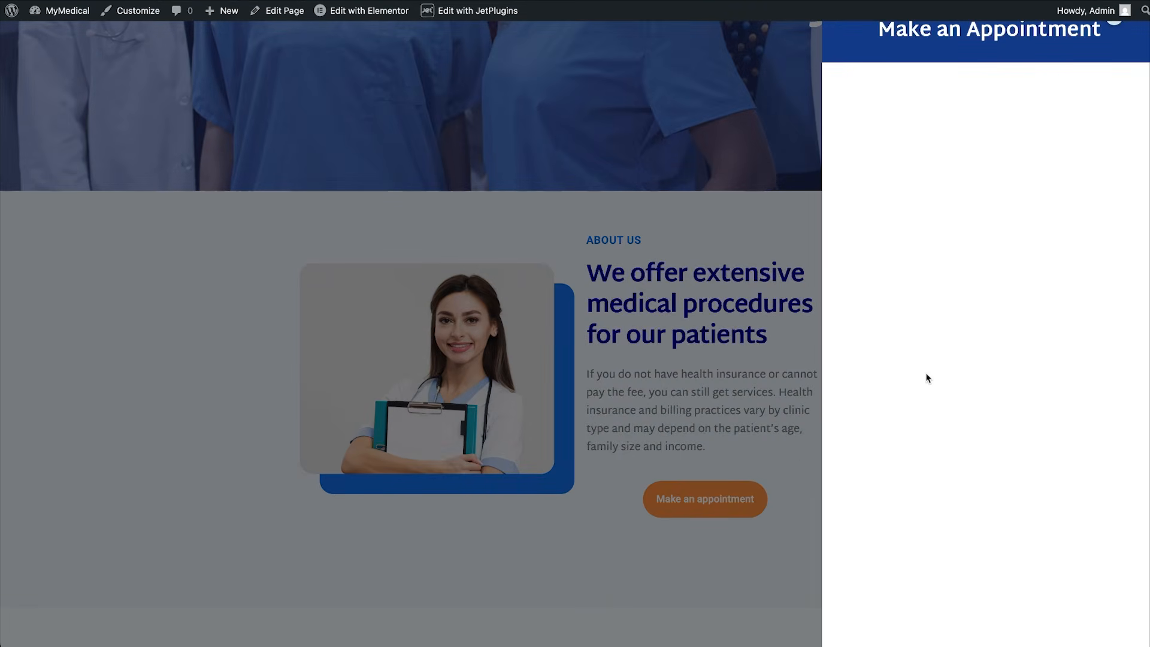
{"action": "left_click", "coordinate": [777, 451]}
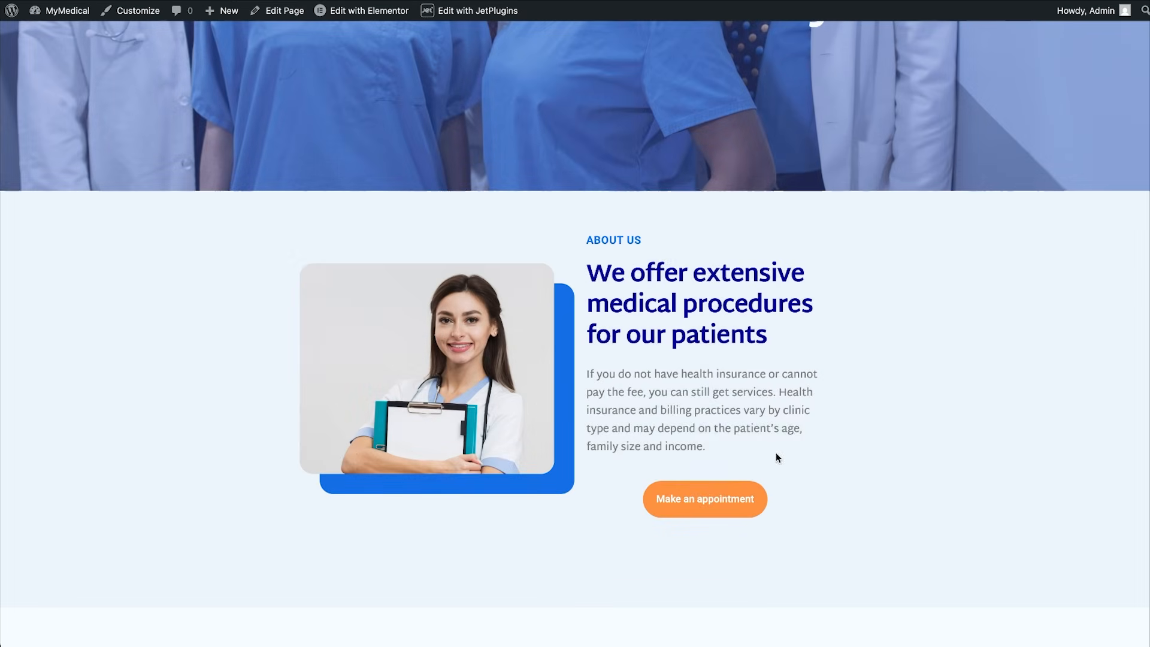
{"action": "left_click", "coordinate": [12, 18]}
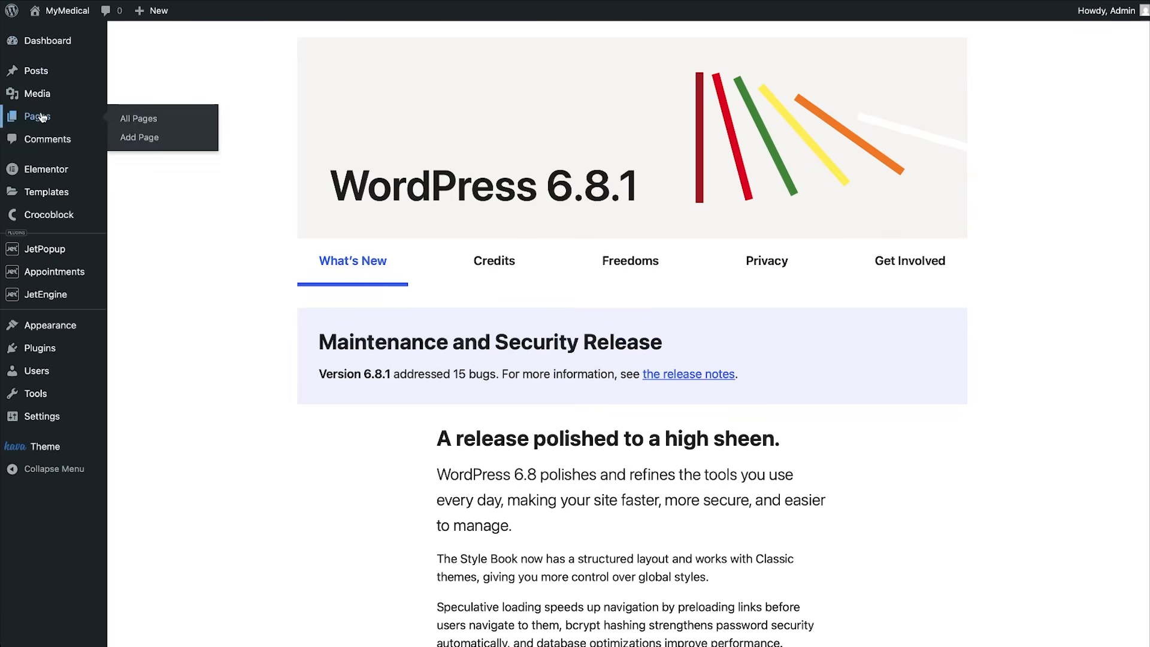
{"action": "left_click", "coordinate": [50, 117]}
{"action": "mouse_move", "coordinate": [215, 266]}
{"action": "left_click", "coordinate": [261, 273]}
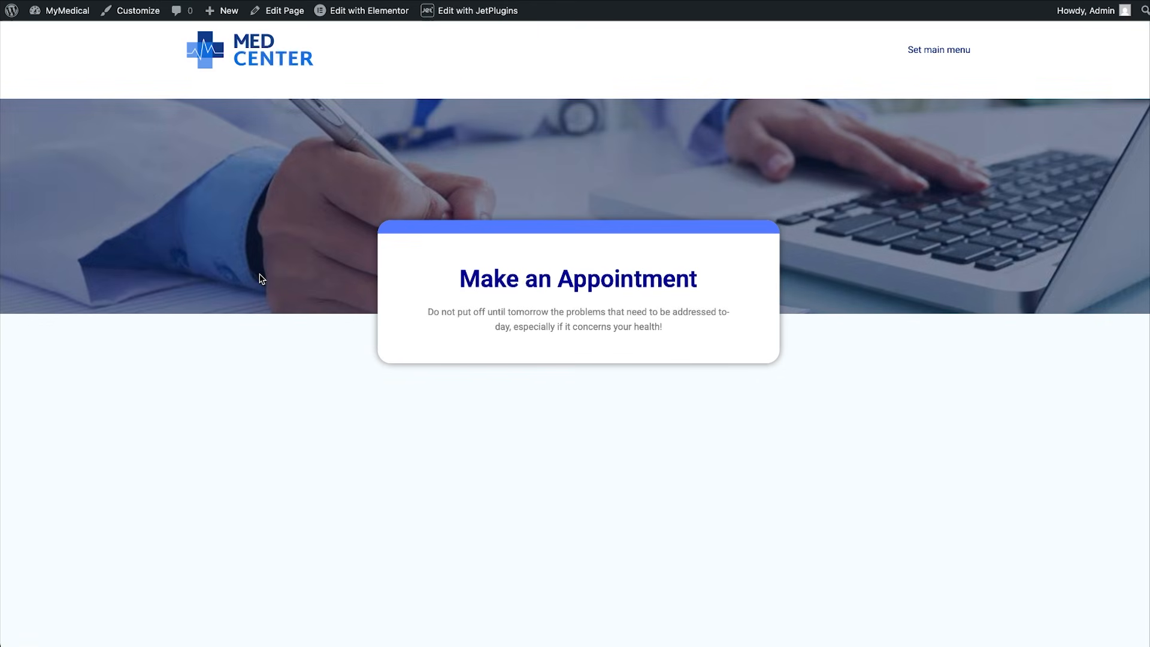
{"action": "left_click", "coordinate": [12, 14]}
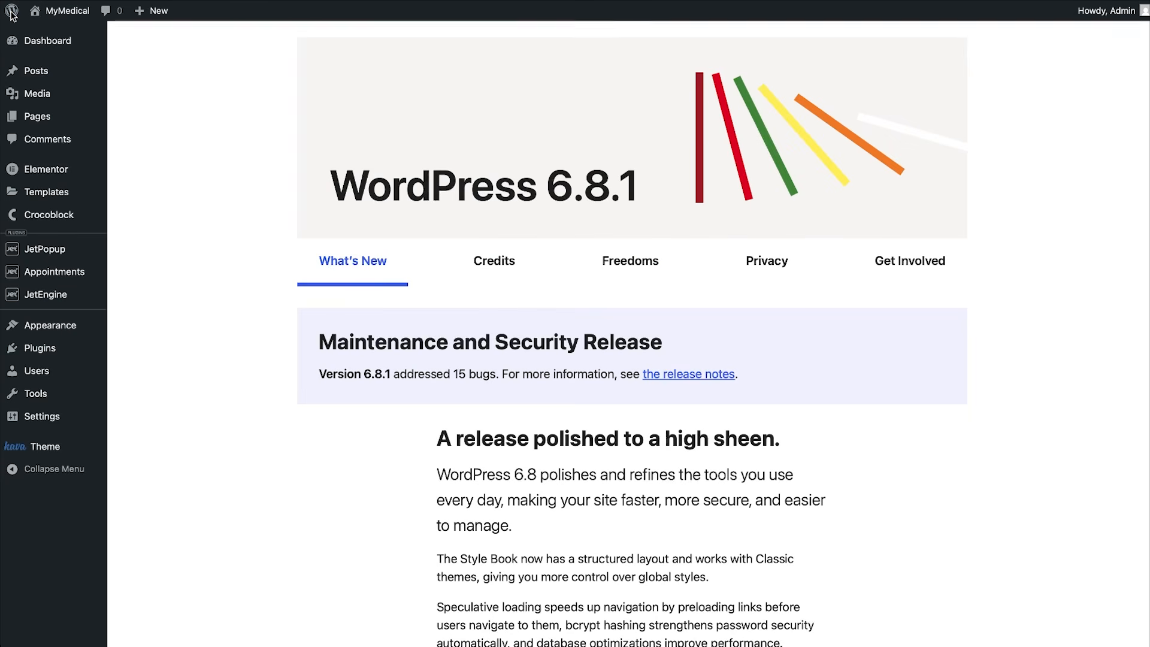
{"action": "left_click", "coordinate": [49, 118]}
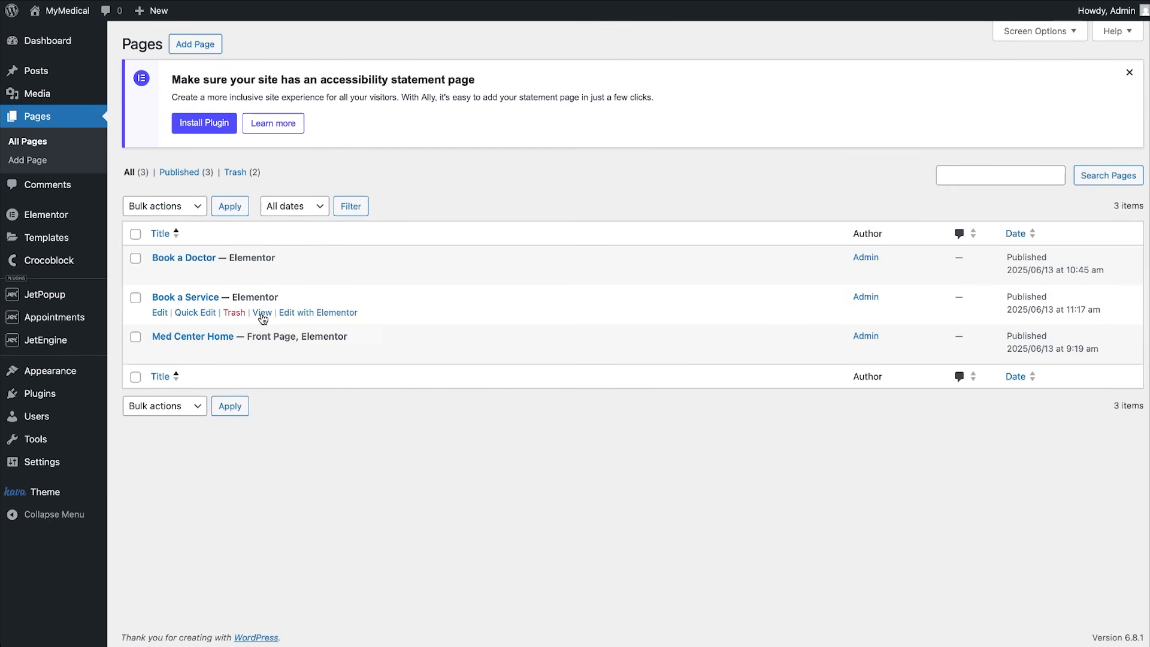
{"action": "left_click", "coordinate": [262, 313]}
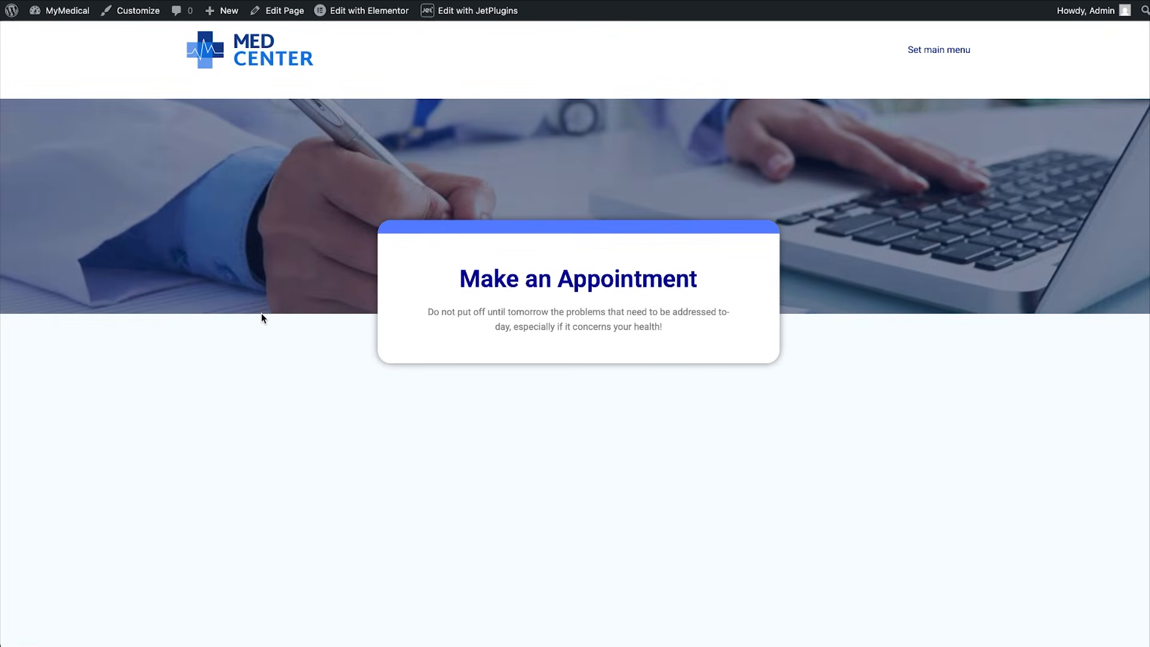
{"action": "left_click", "coordinate": [13, 11]}
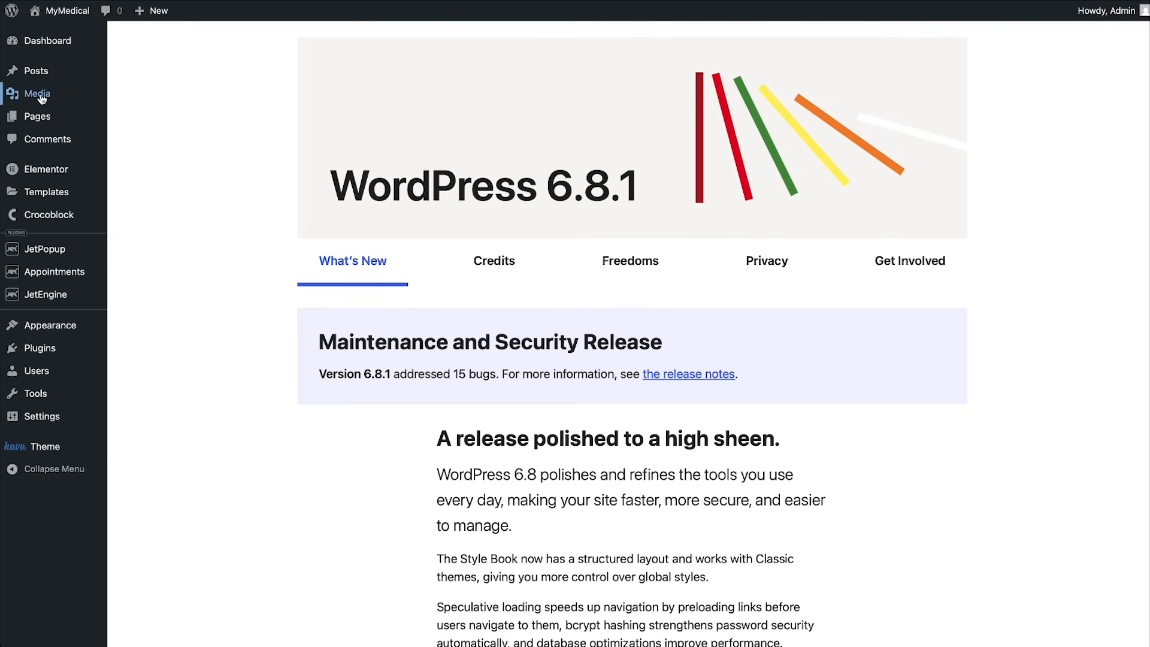
{"action": "mouse_move", "coordinate": [43, 118]}
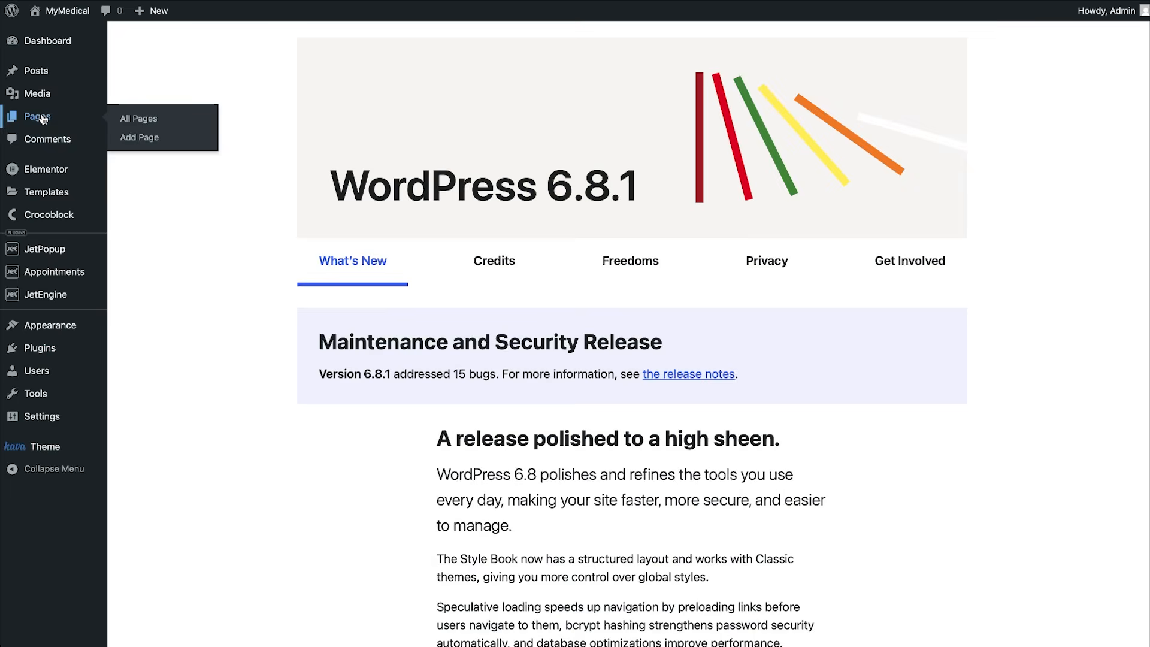
{"action": "mouse_move", "coordinate": [54, 300]}
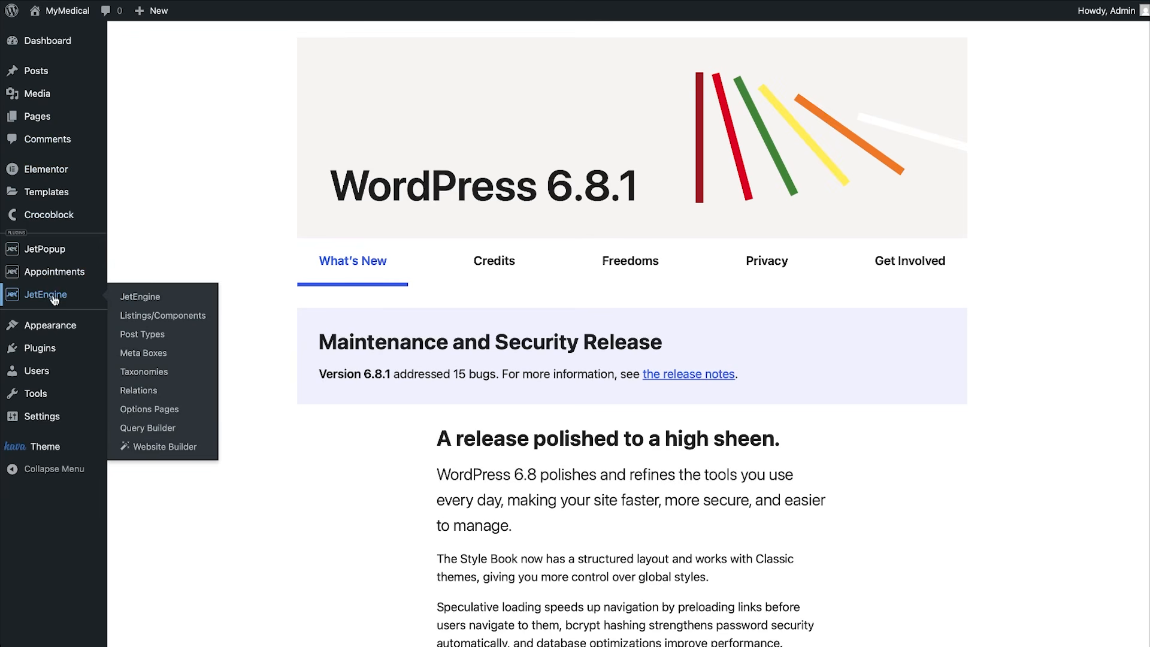
{"action": "left_click", "coordinate": [142, 335]}
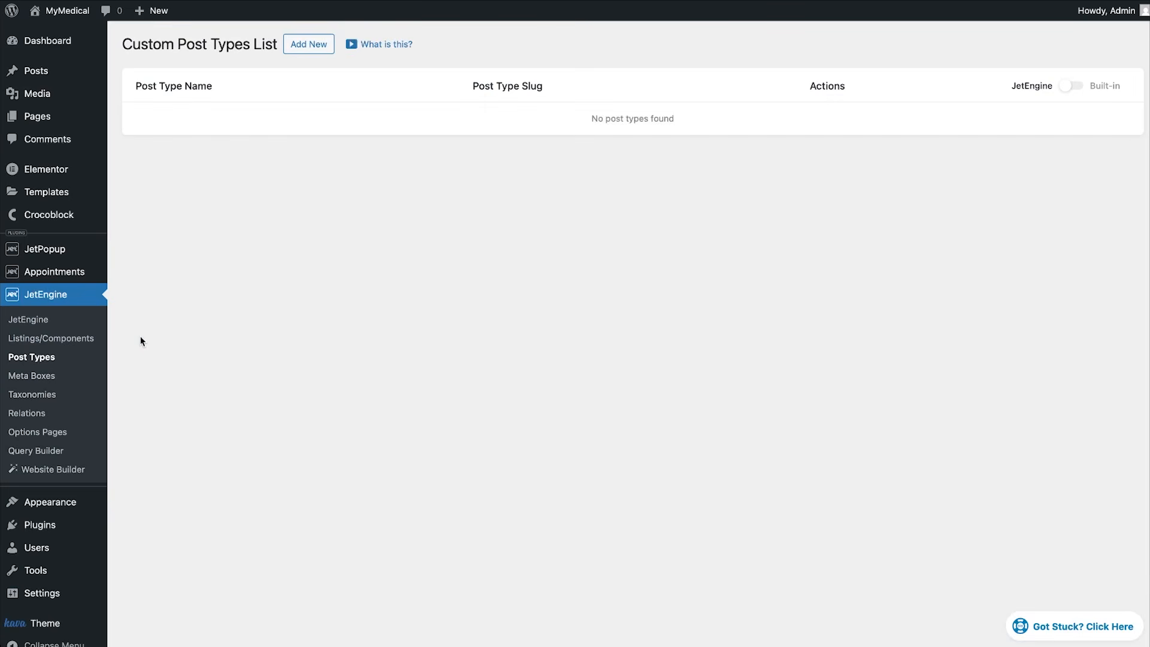
Start a new post type named Doctors.
{"action": "left_click", "coordinate": [310, 44]}
{"action": "left_click", "coordinate": [505, 136]}
{"action": "type", "text": "Doctors"}
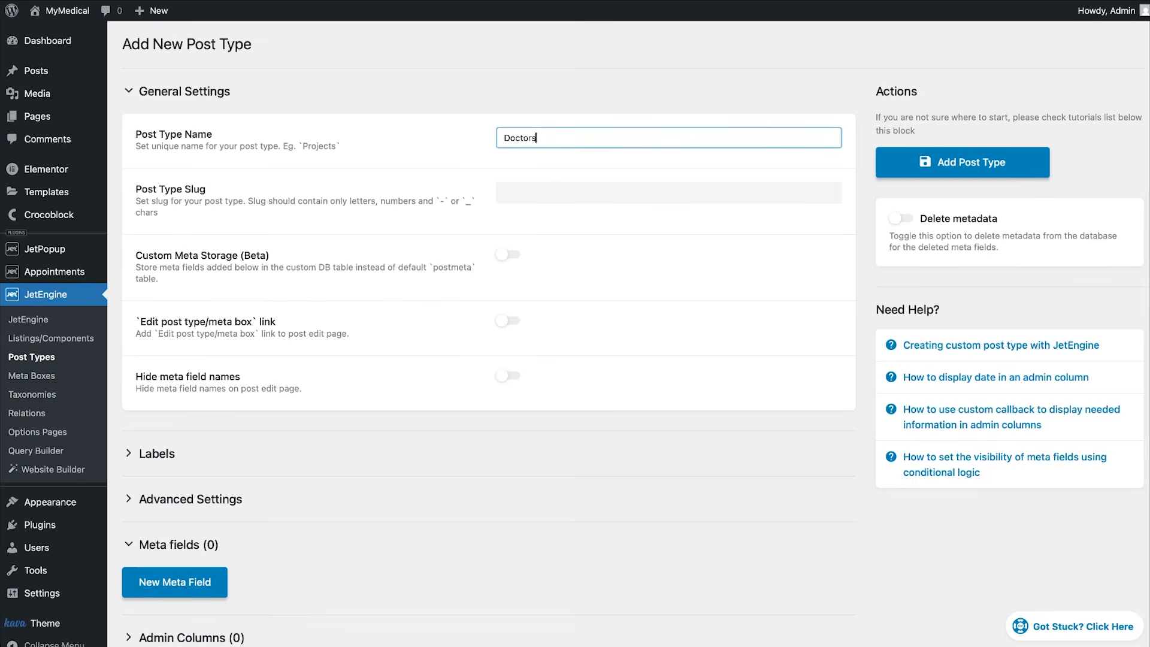
Add an Image meta field of type Media.
{"action": "scroll", "coordinate": [416, 470], "scroll_direction": "down", "scroll_amount": 3}
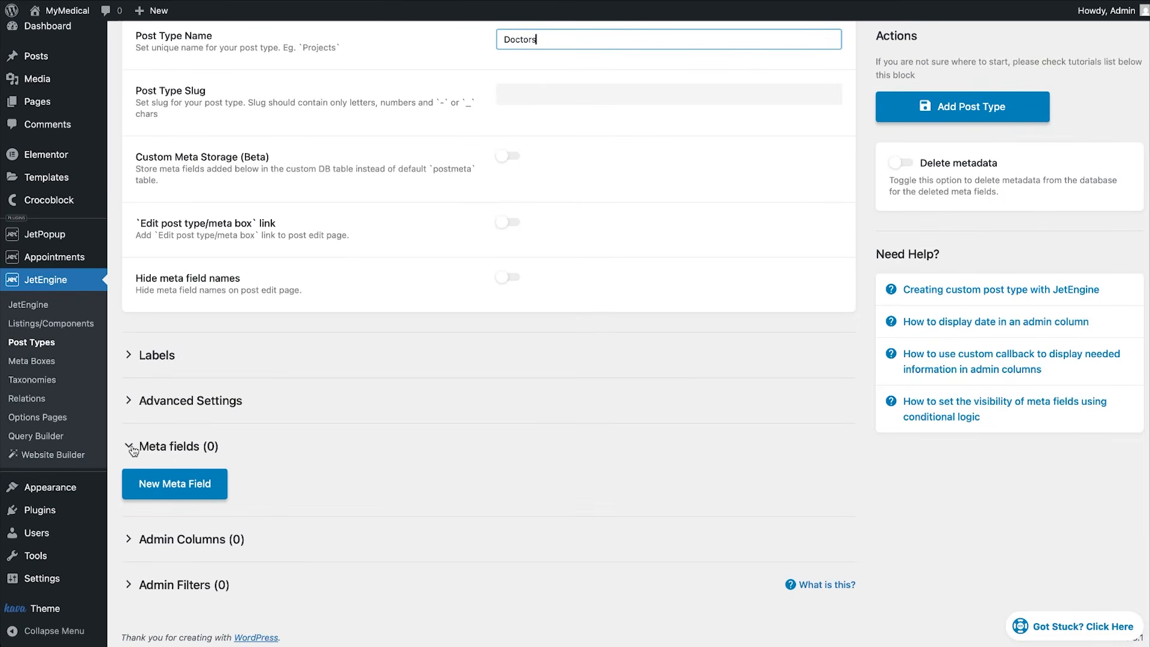
{"action": "left_click", "coordinate": [154, 484]}
{"action": "scroll", "coordinate": [369, 545], "scroll_direction": "down", "scroll_amount": 4}
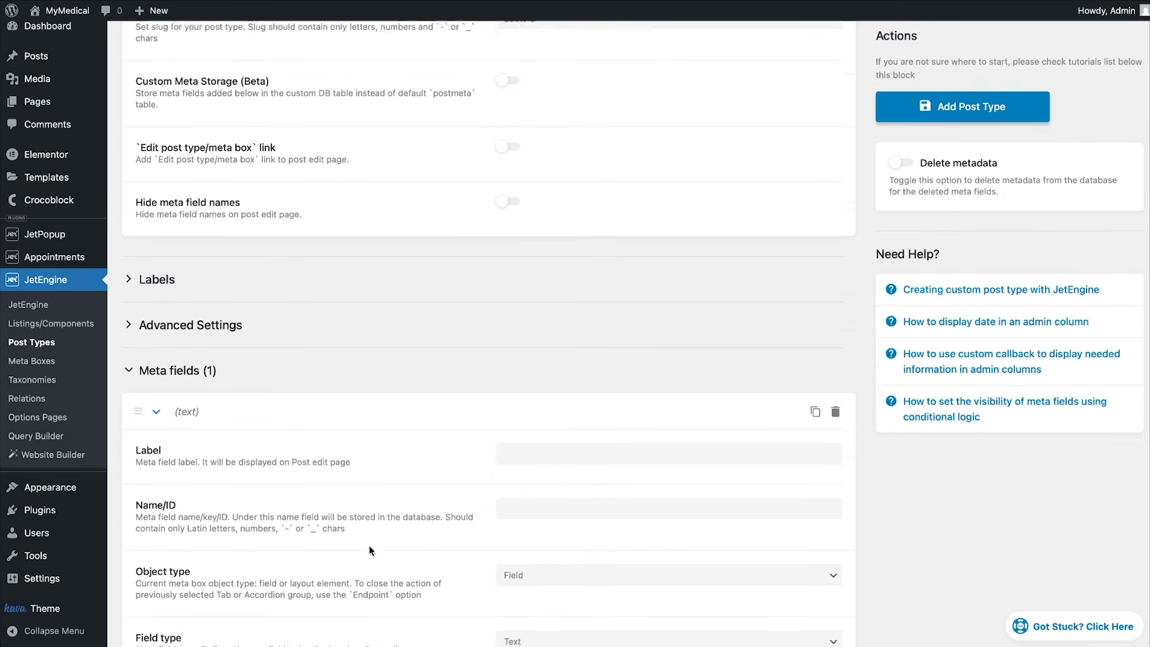
{"action": "left_click", "coordinate": [540, 377]}
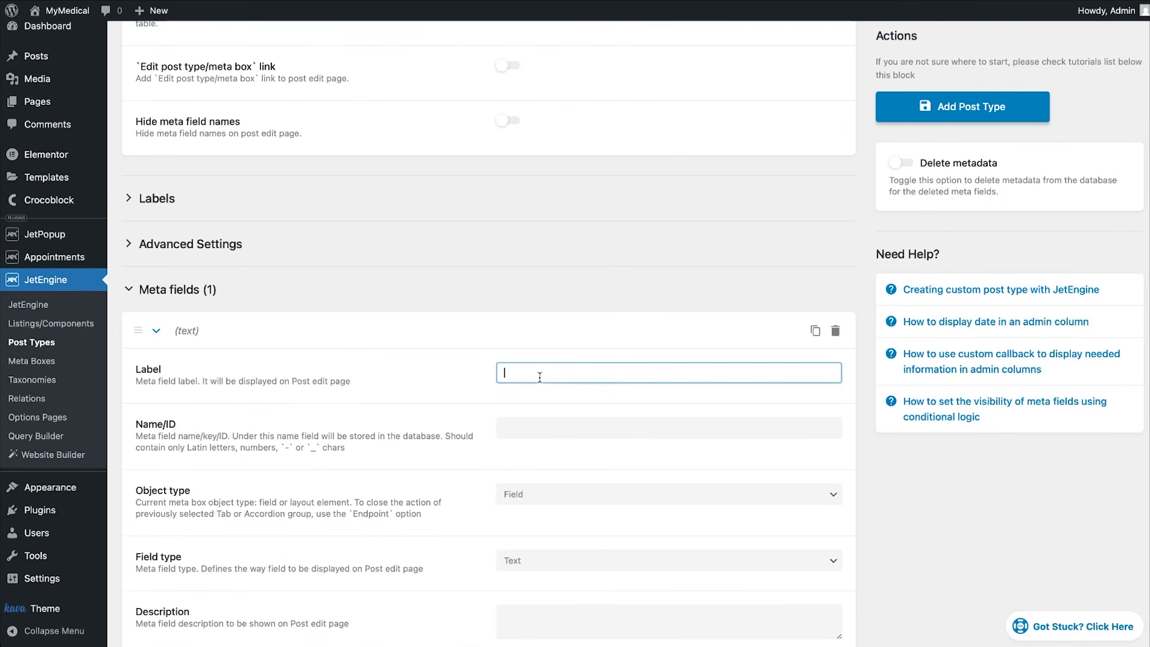
{"action": "type", "text": "Image"}
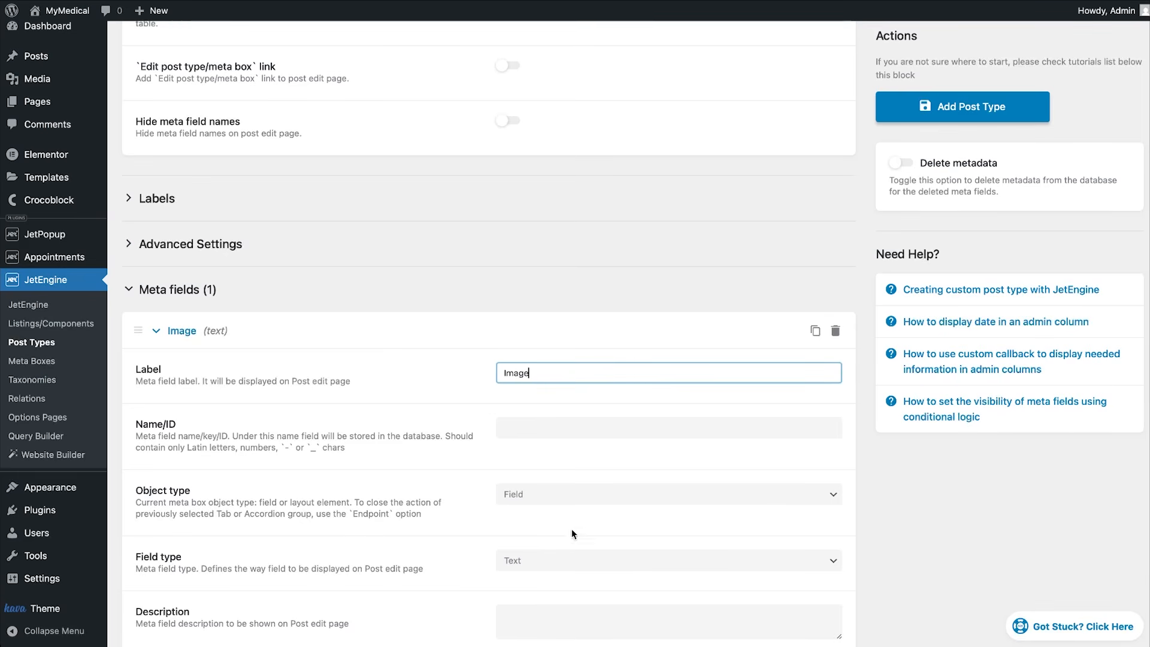
{"action": "left_click", "coordinate": [566, 560]}
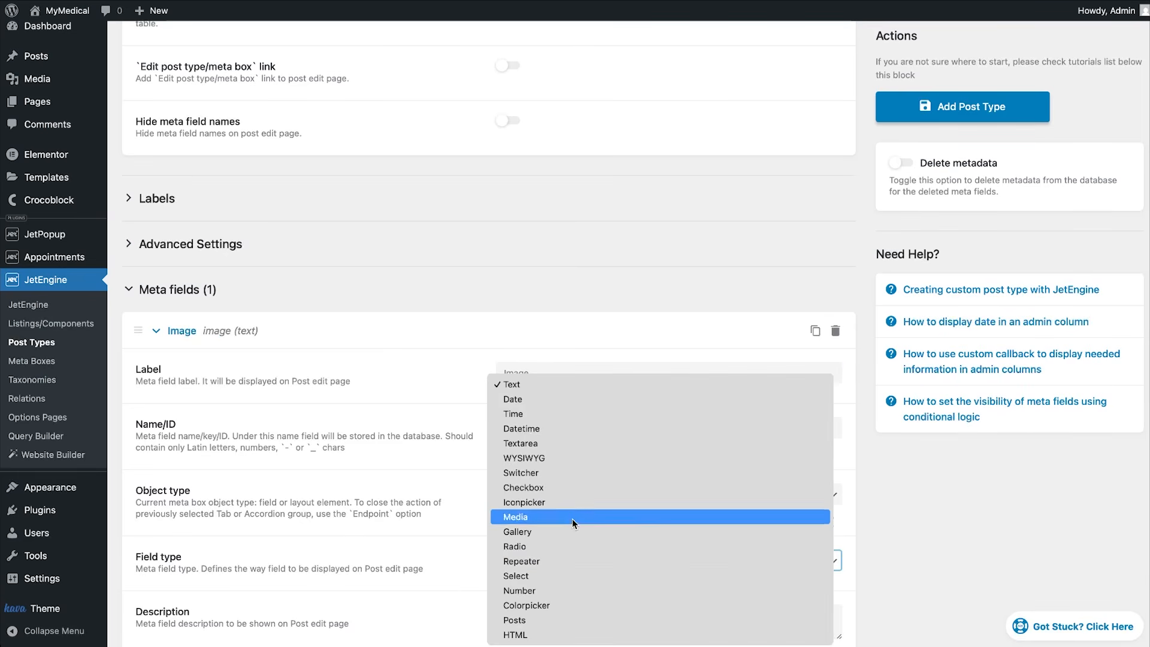
{"action": "left_click", "coordinate": [572, 519]}
{"action": "scroll", "coordinate": [572, 518], "scroll_direction": "down", "scroll_amount": 8}
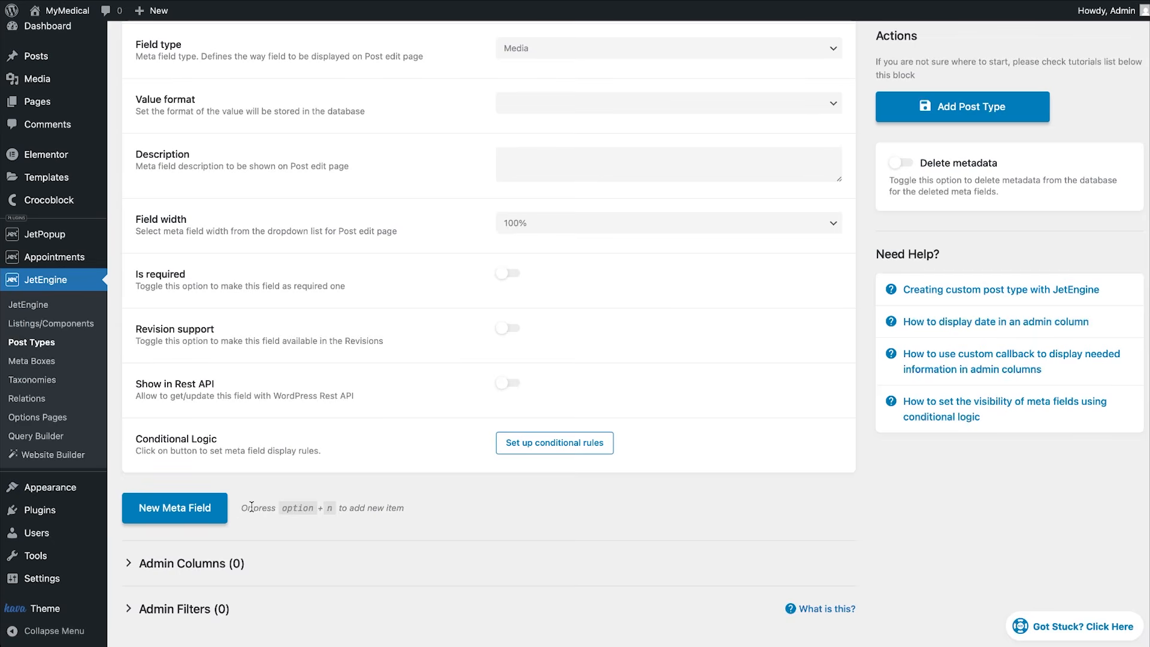
Add a Years of experience meta field of type Number.
{"action": "left_click", "coordinate": [207, 512]}
{"action": "scroll", "coordinate": [419, 557], "scroll_direction": "down", "scroll_amount": 3}
{"action": "scroll", "coordinate": [444, 581], "scroll_direction": "down", "scroll_amount": 1}
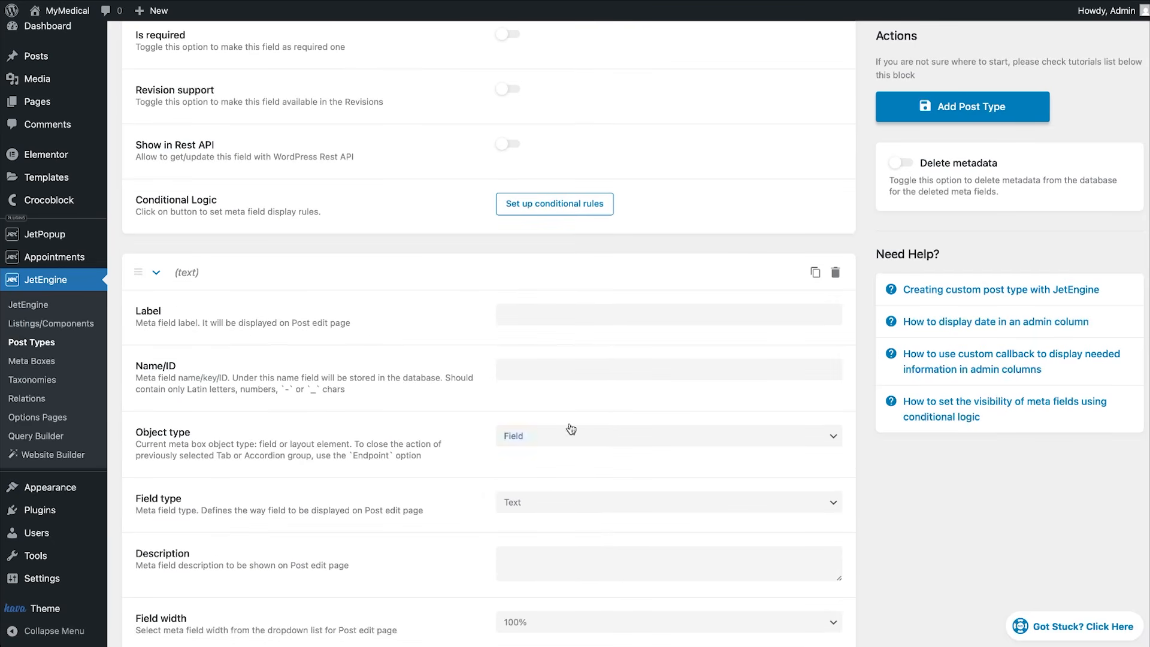
{"action": "left_click", "coordinate": [635, 321]}
{"action": "type", "text": "Years of experience"}
{"action": "left_click", "coordinate": [625, 509]}
{"action": "left_click", "coordinate": [607, 589]}
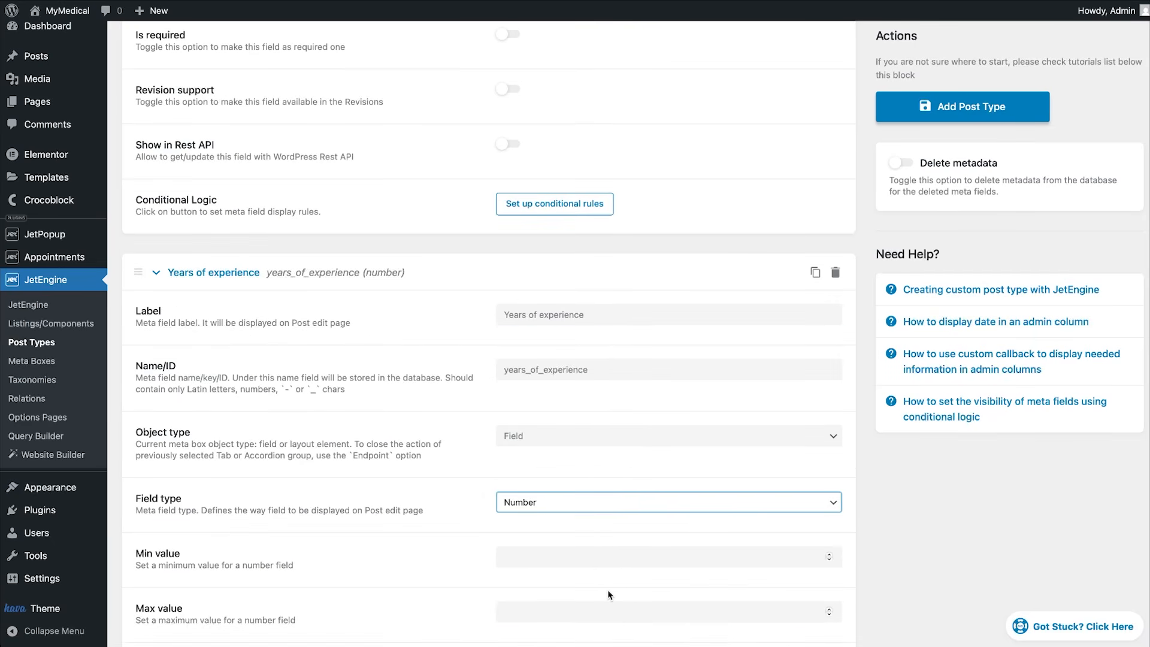
{"action": "scroll", "coordinate": [608, 589], "scroll_direction": "down", "scroll_amount": 4}
{"action": "scroll", "coordinate": [607, 591], "scroll_direction": "down", "scroll_amount": 6}
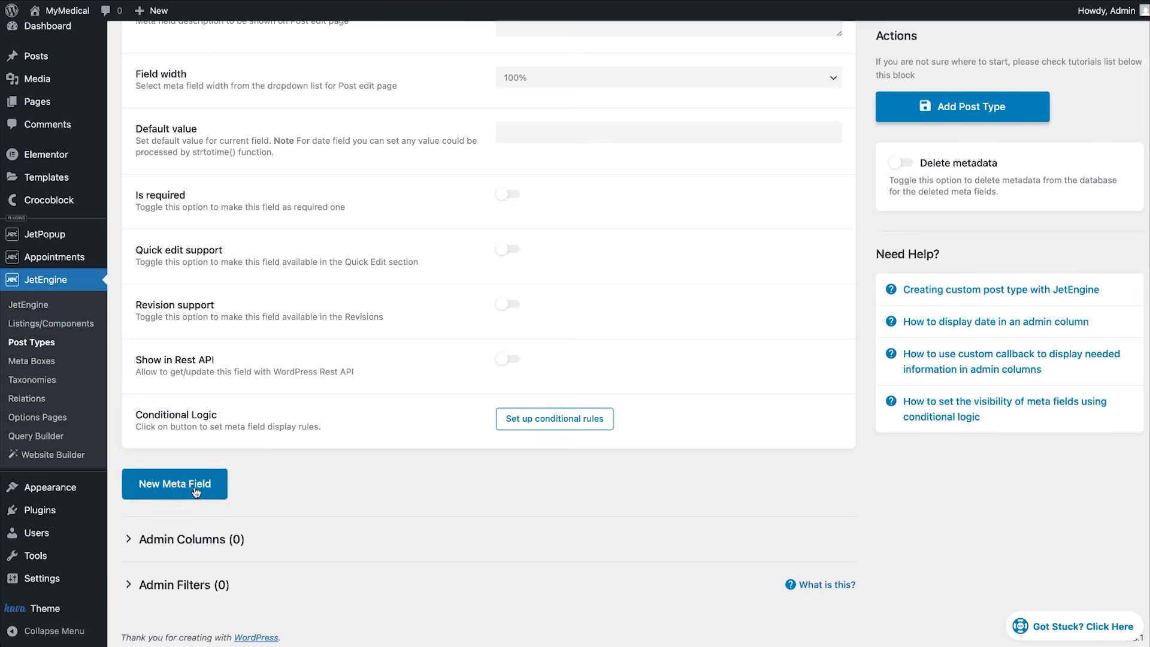
Add a 'Field of expertise' Specialization field as a Repeater with a sub-field.
{"action": "left_click", "coordinate": [196, 492]}
{"action": "scroll", "coordinate": [419, 493], "scroll_direction": "down", "scroll_amount": 4}
{"action": "left_click", "coordinate": [598, 282]}
{"action": "type", "text": "Field of expertise"}
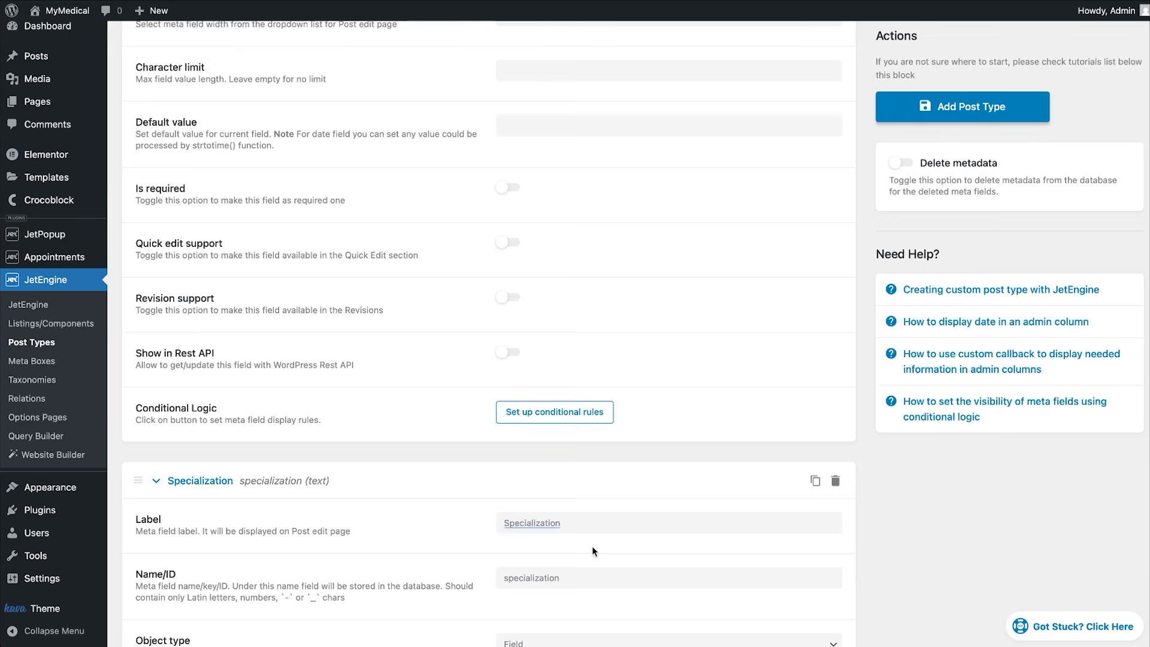
{"action": "scroll", "coordinate": [592, 545], "scroll_direction": "down", "scroll_amount": 7}
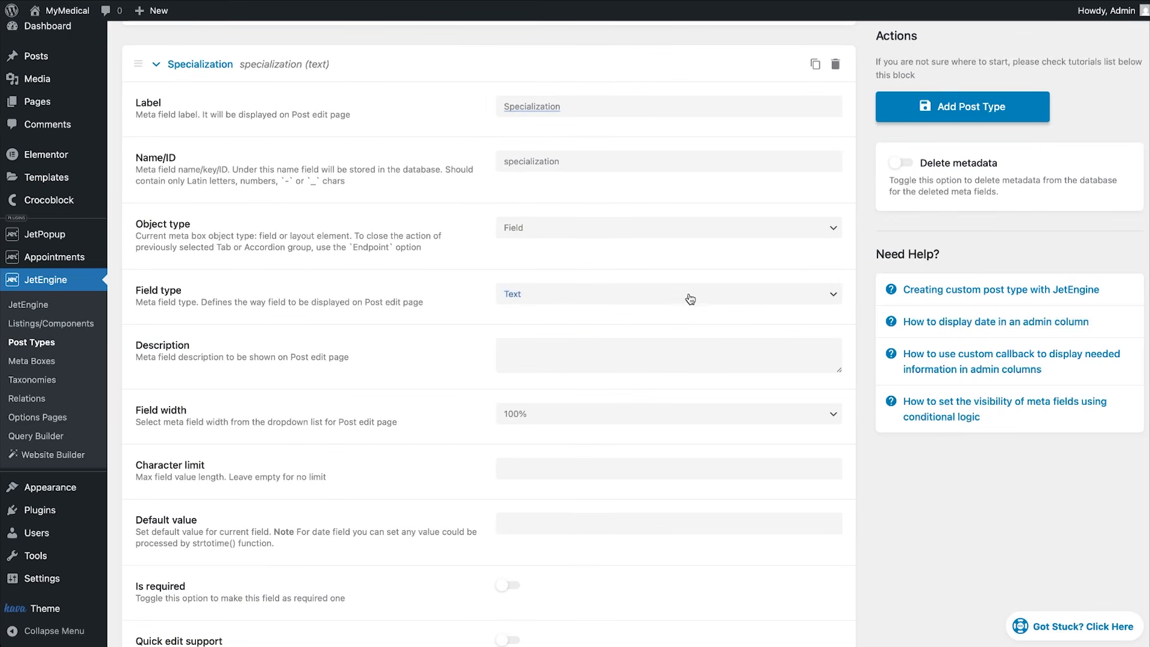
{"action": "left_click", "coordinate": [688, 294]}
{"action": "left_click", "coordinate": [584, 466]}
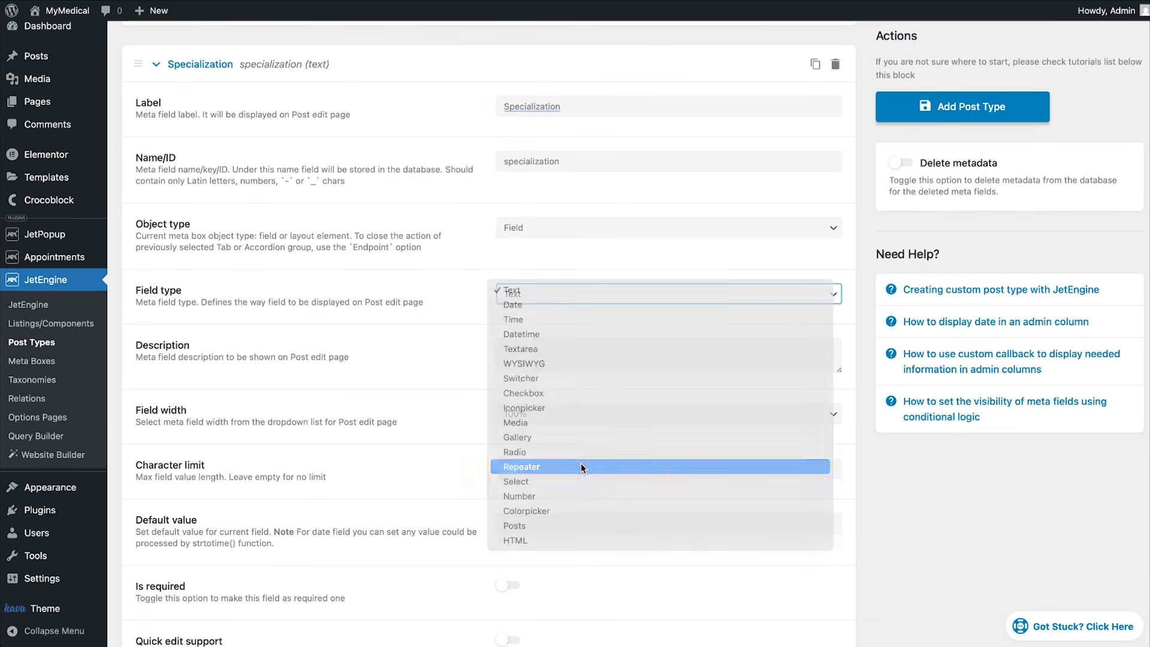
{"action": "left_click", "coordinate": [245, 374]}
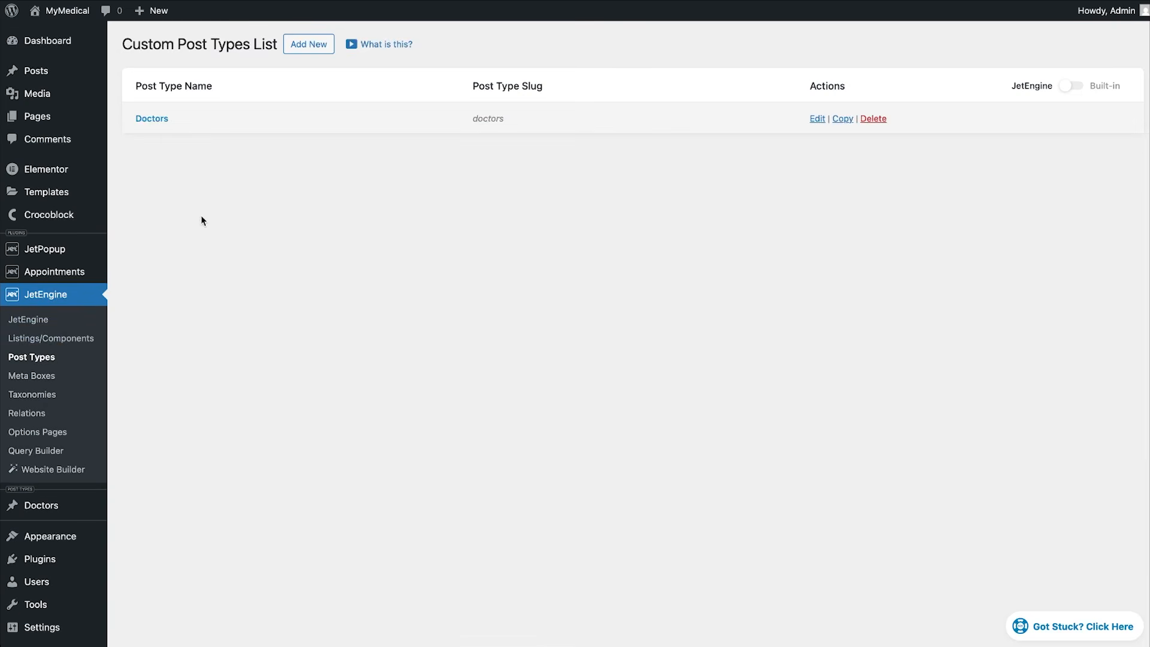
Create and save the Services post type with its meta fields, then open the Relations list.
{"action": "left_click", "coordinate": [304, 45]}
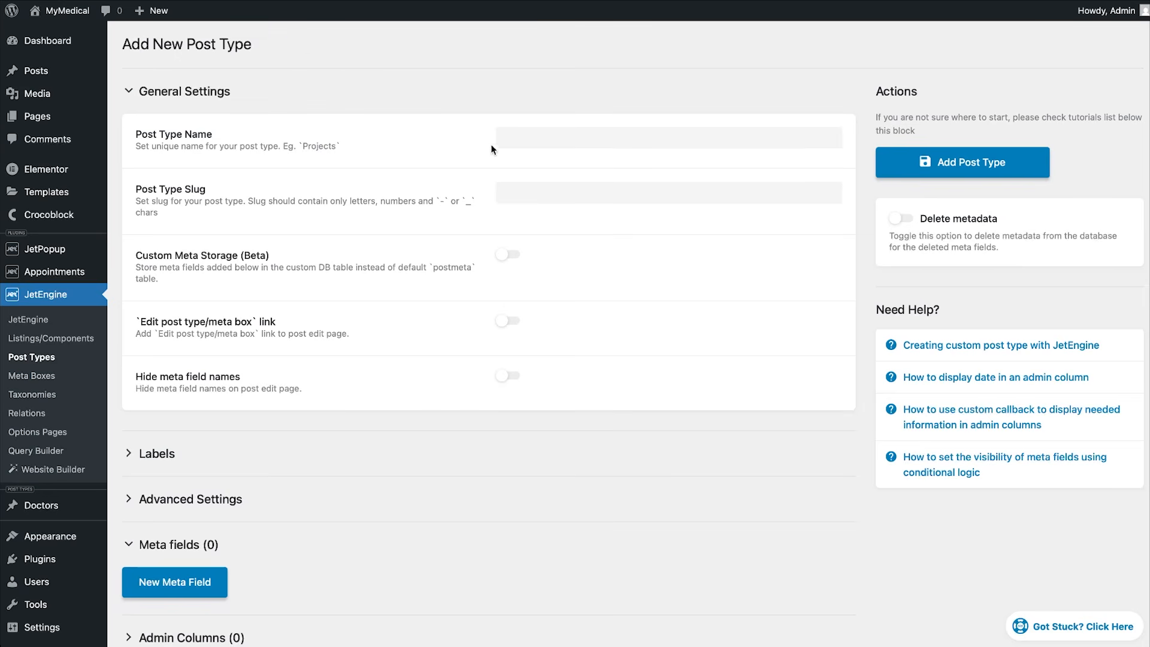
{"action": "left_click", "coordinate": [527, 140]}
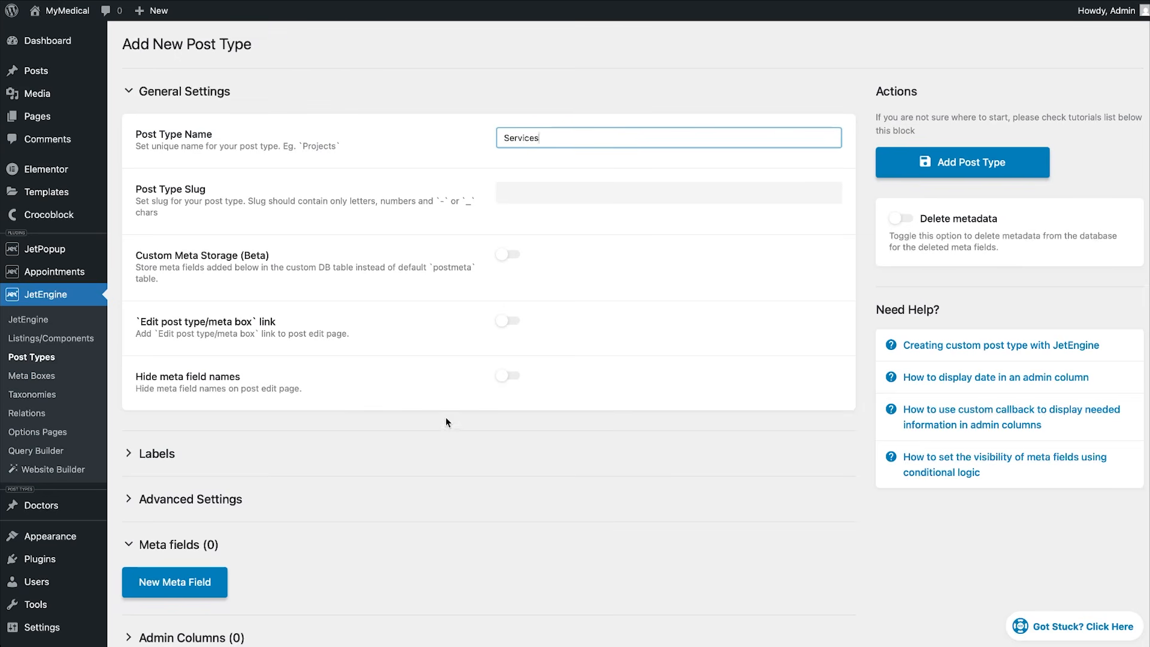
{"action": "scroll", "coordinate": [446, 417], "scroll_direction": "down", "scroll_amount": 2}
{"action": "left_click", "coordinate": [210, 485]}
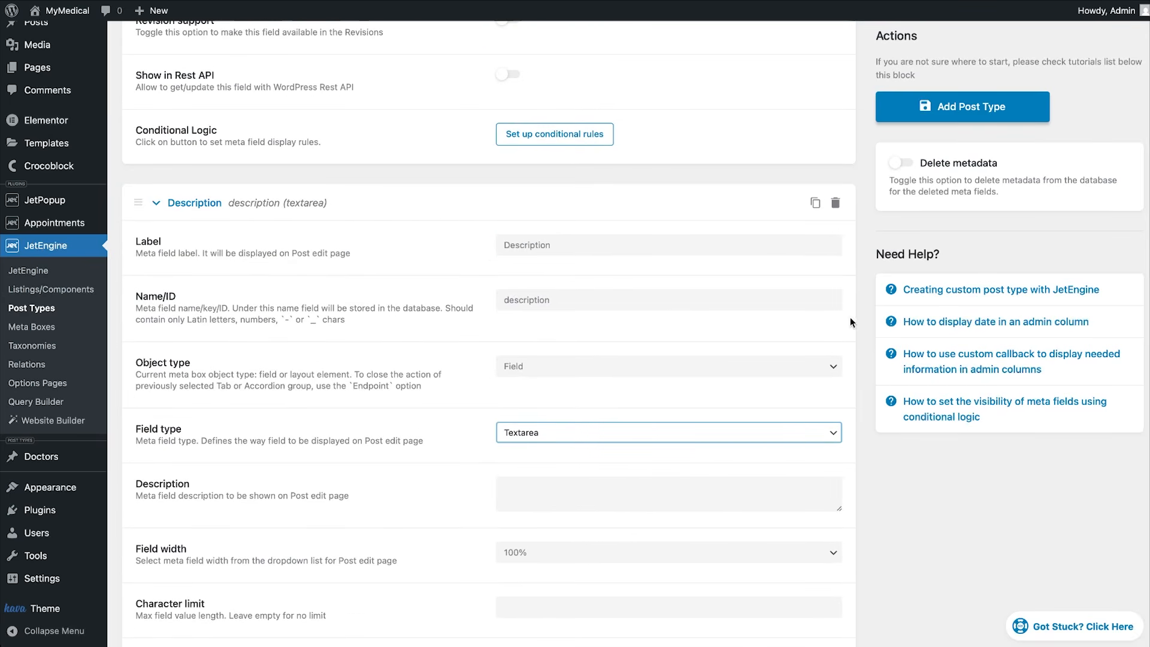
{"action": "left_click", "coordinate": [957, 114]}
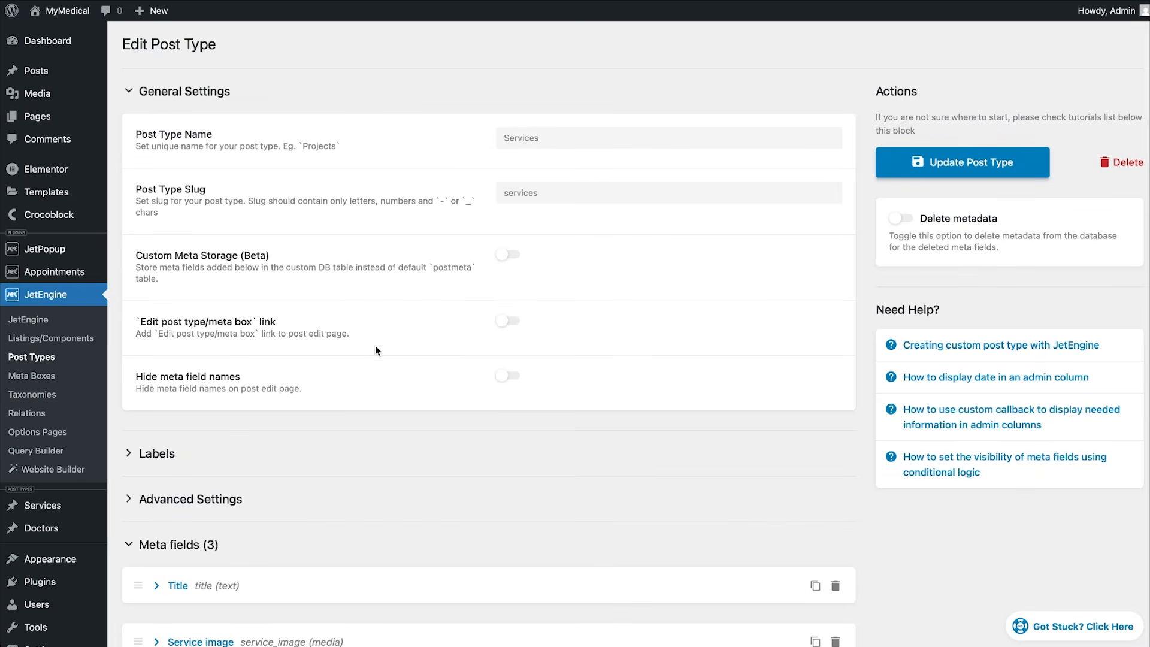
{"action": "left_click", "coordinate": [69, 418]}
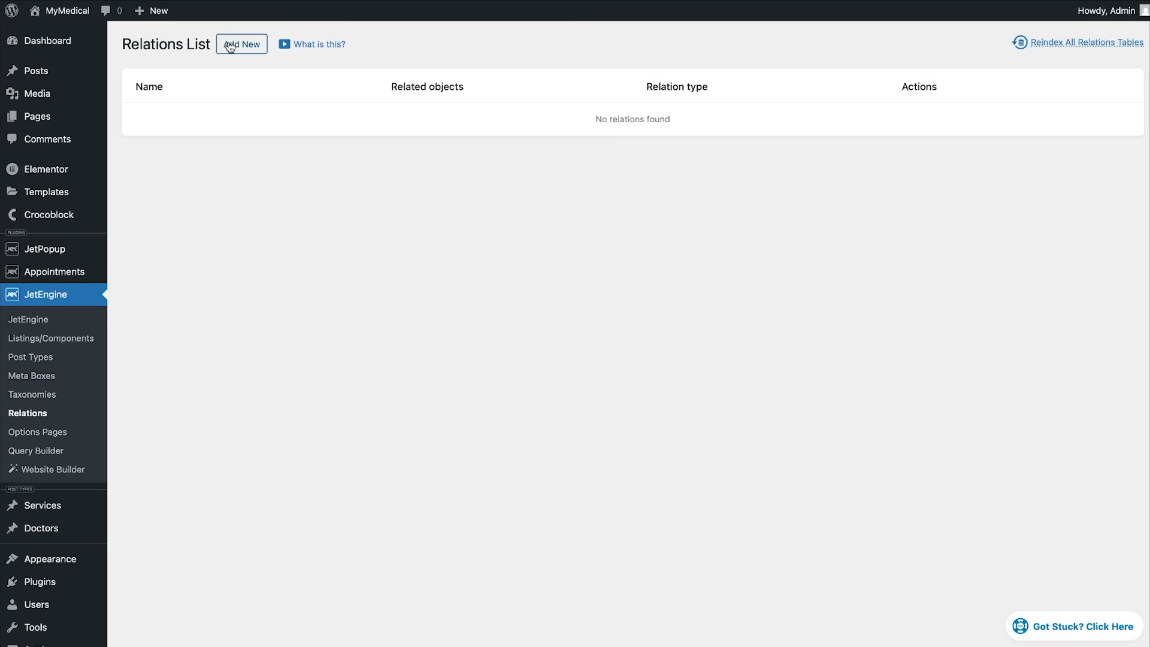
Save a many-to-many 'services to doctors' relation with Services as parent and Doctors as child.
{"action": "left_click", "coordinate": [230, 46]}
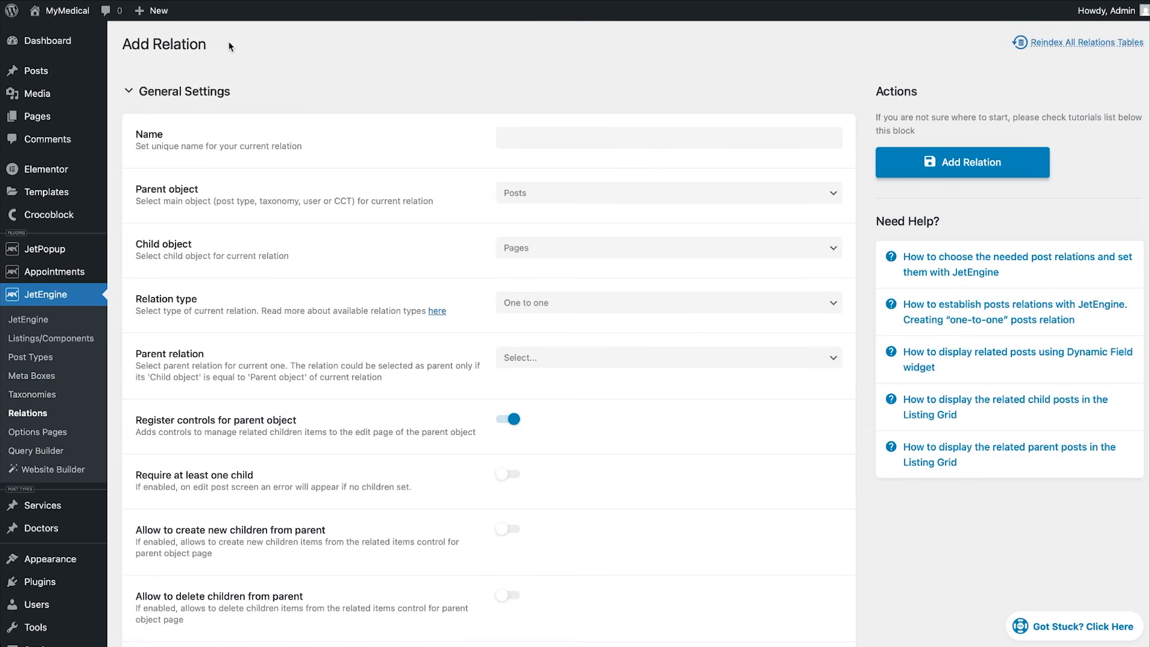
{"action": "left_click", "coordinate": [536, 132]}
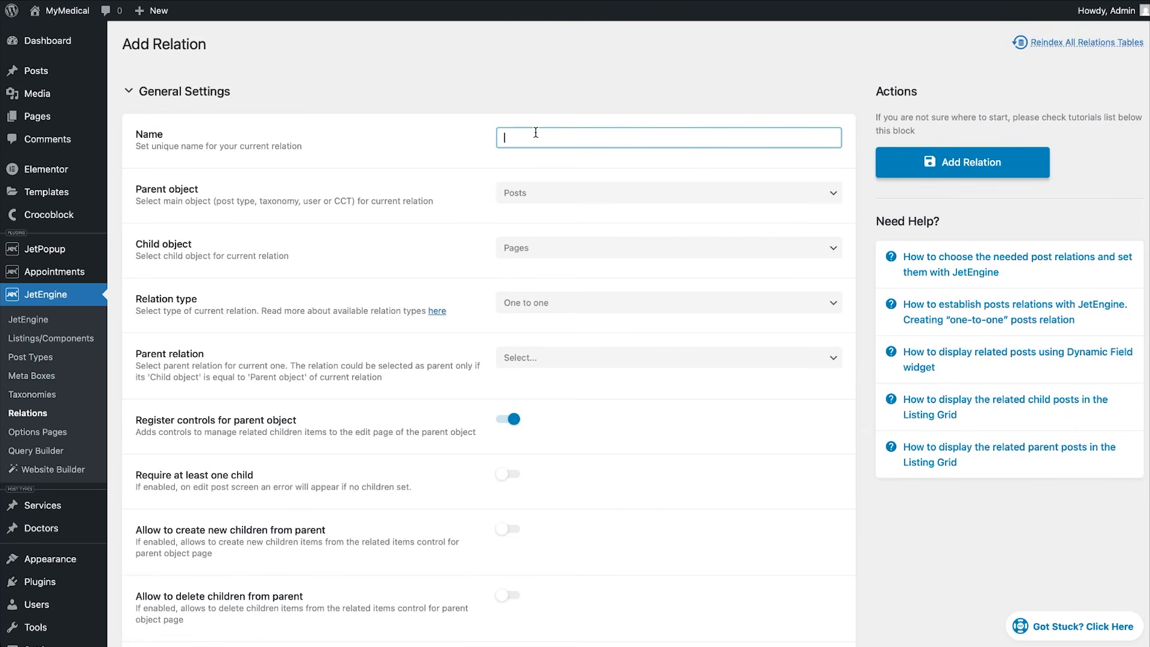
{"action": "type", "text": "services to doctors"}
{"action": "left_click", "coordinate": [555, 191]}
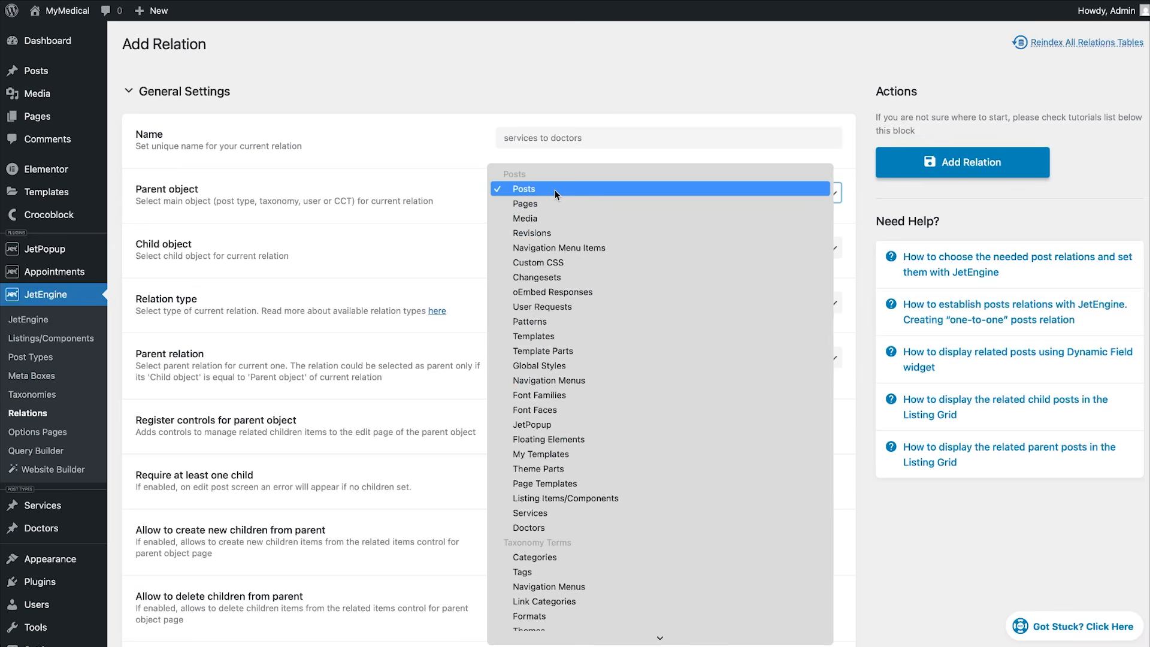
{"action": "key", "text": "s"}
{"action": "key", "text": "Return"}
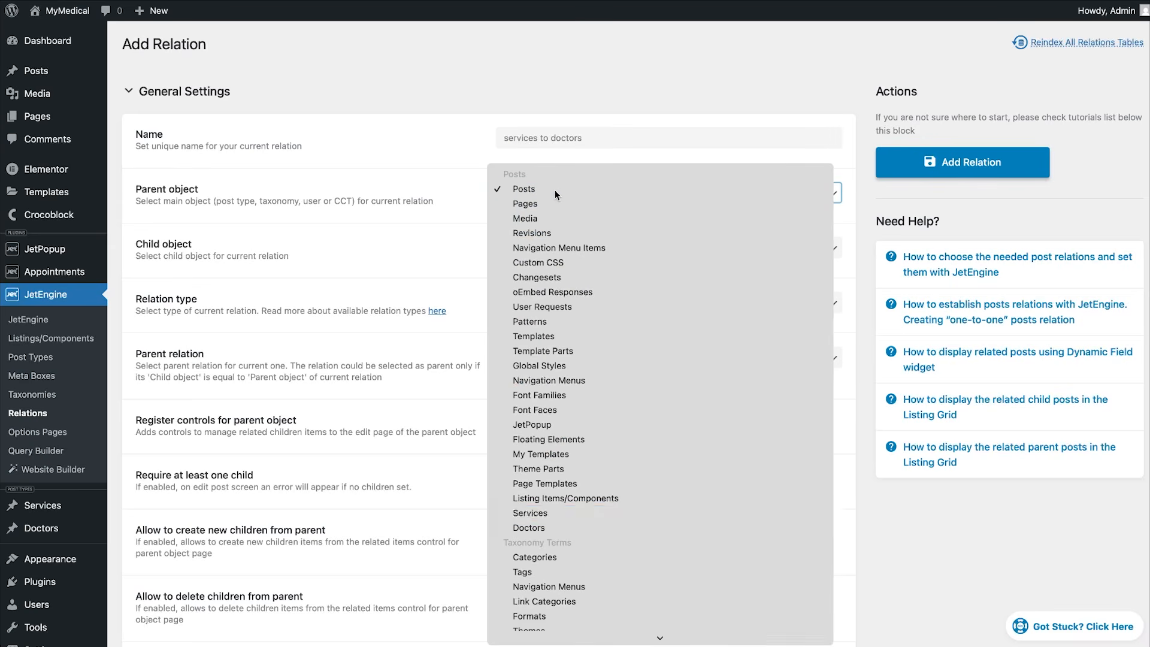
{"action": "left_click", "coordinate": [554, 247]}
{"action": "key", "text": "d"}
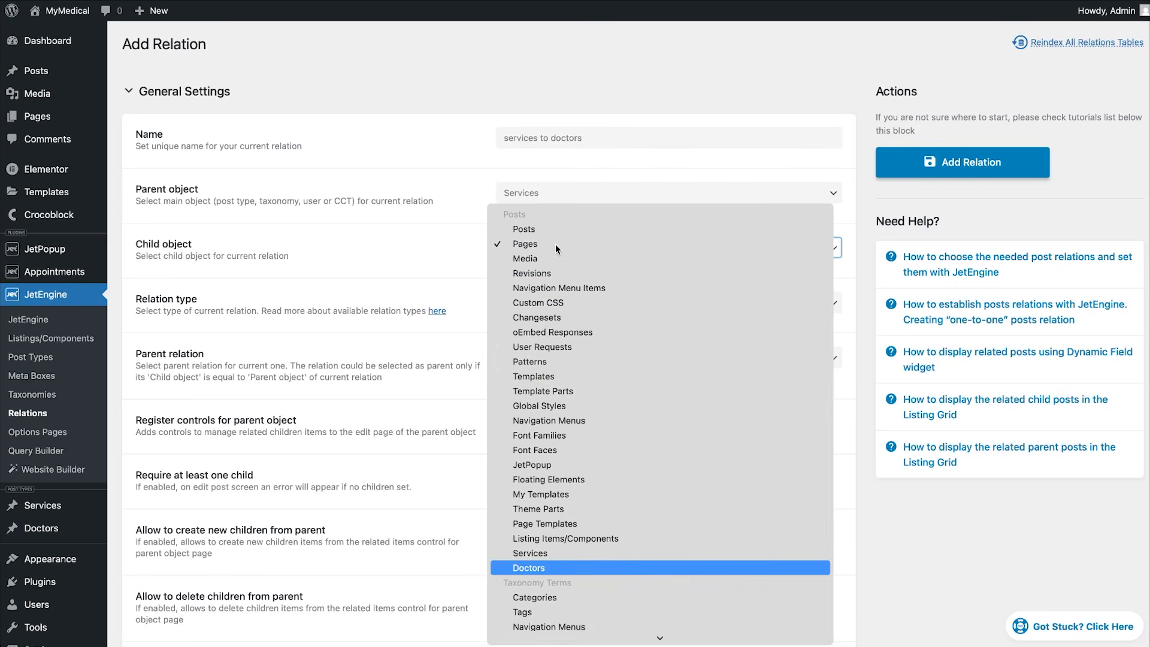
{"action": "key", "text": "Return"}
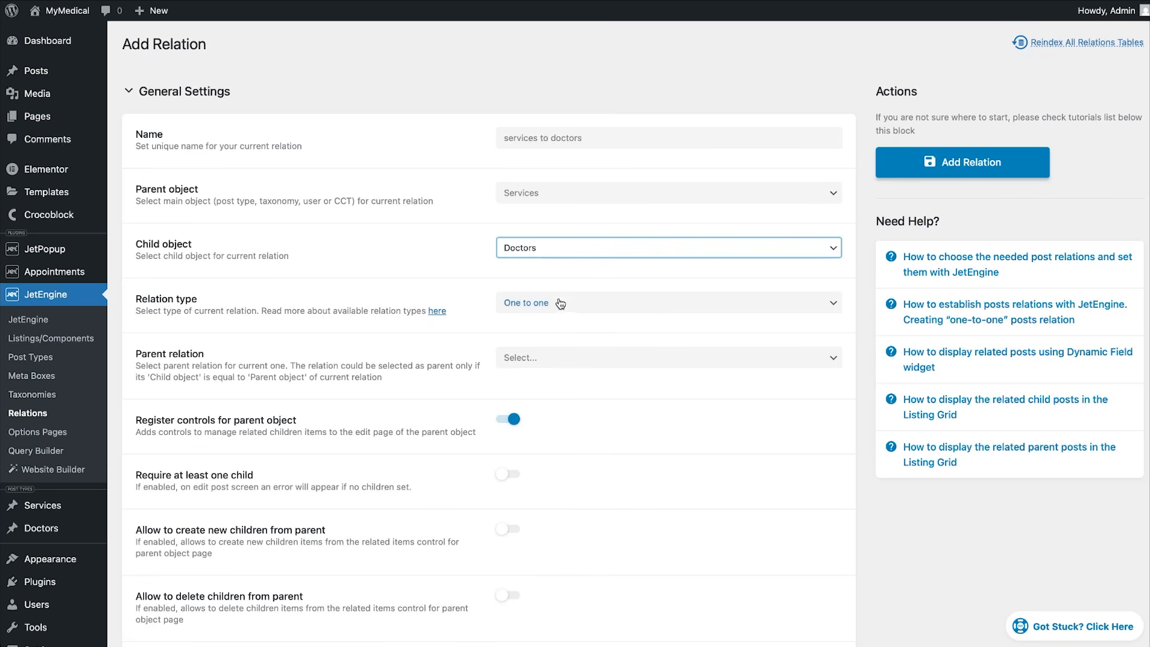
{"action": "left_click", "coordinate": [558, 301]}
{"action": "left_click", "coordinate": [557, 328]}
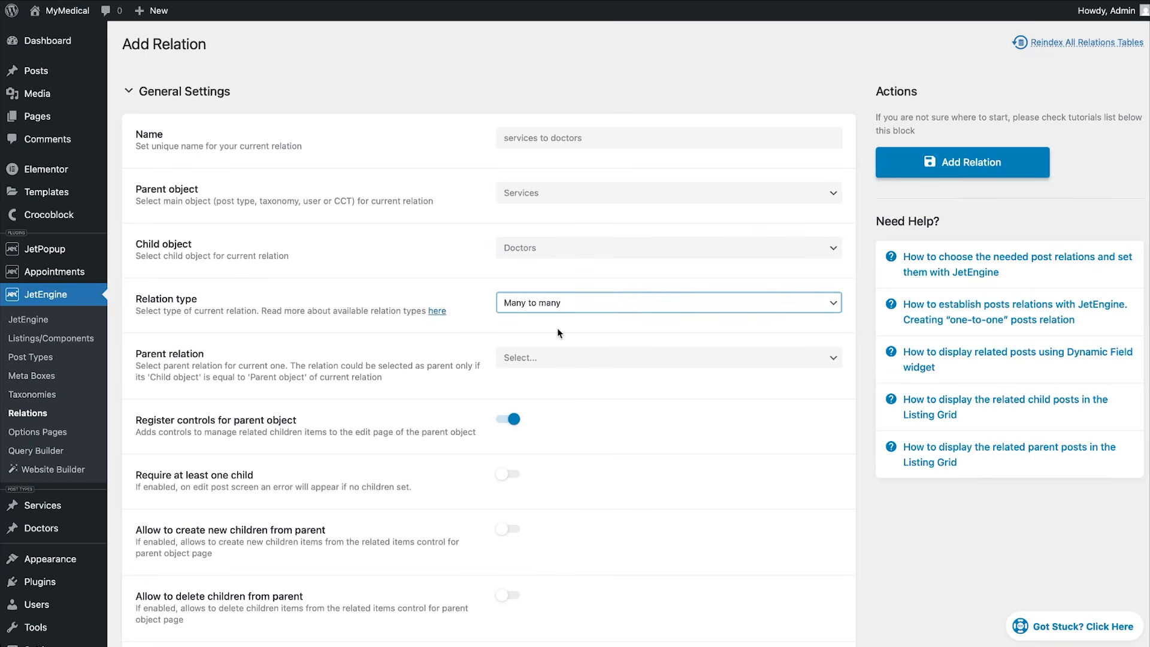
{"action": "left_click", "coordinate": [940, 169]}
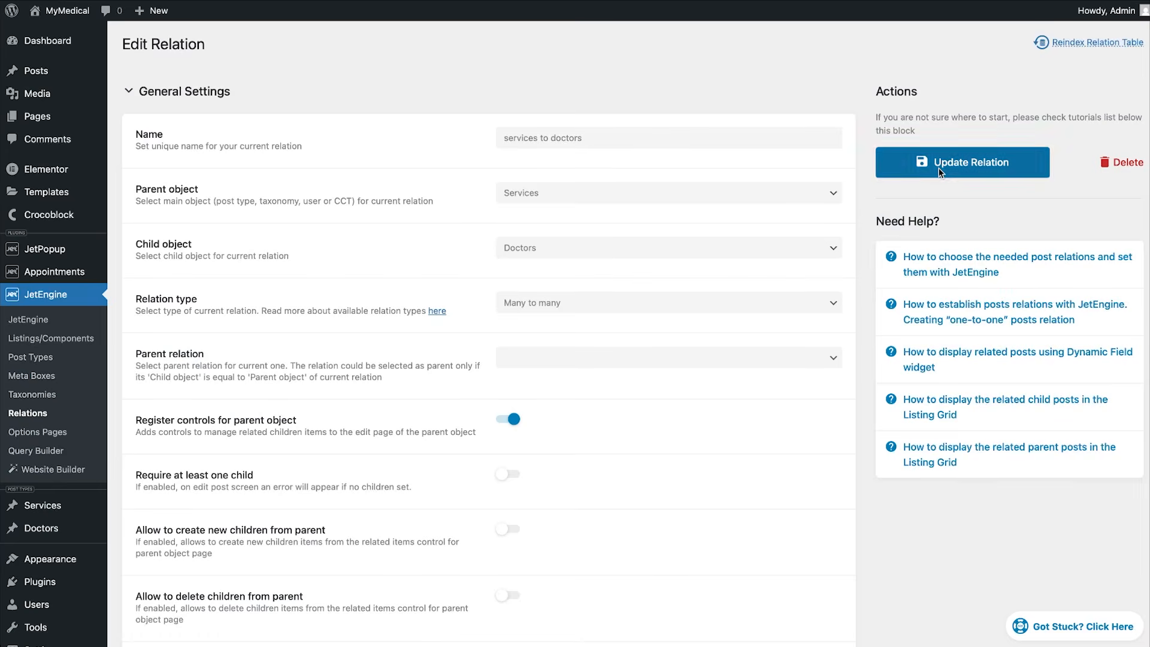
{"action": "left_click", "coordinate": [43, 505]}
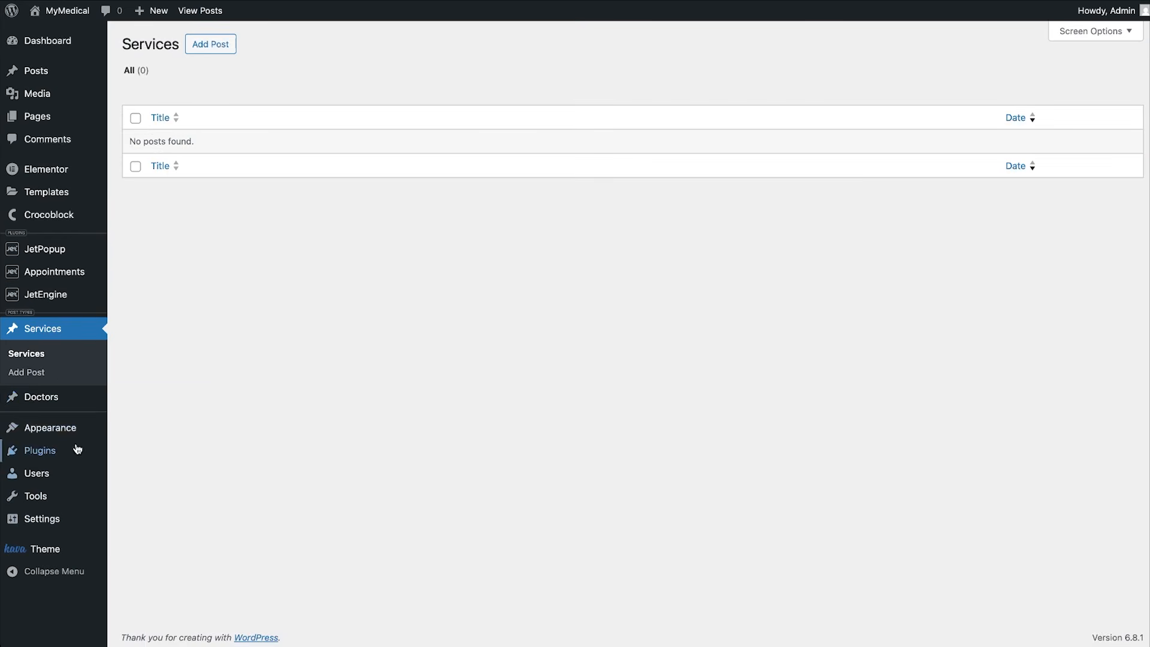
Start a new Doctors post titled with the doctor's name.
{"action": "left_click", "coordinate": [57, 402]}
{"action": "left_click", "coordinate": [210, 44]}
{"action": "type", "text": "Dr."}
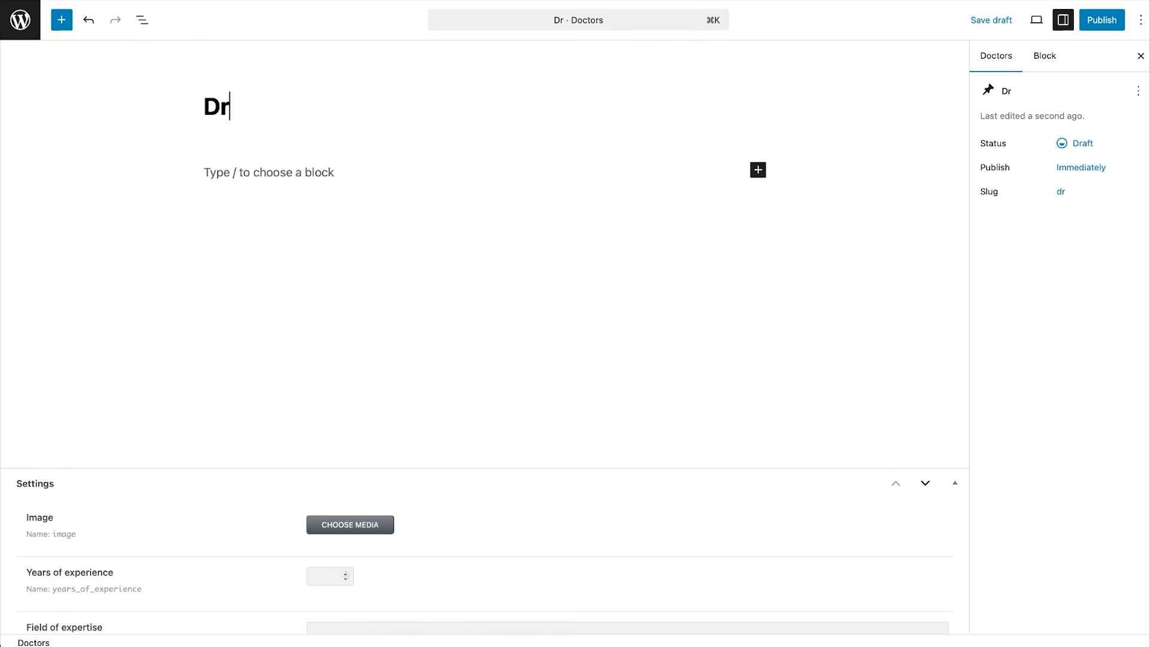
{"action": "type", "text": " Andre"}
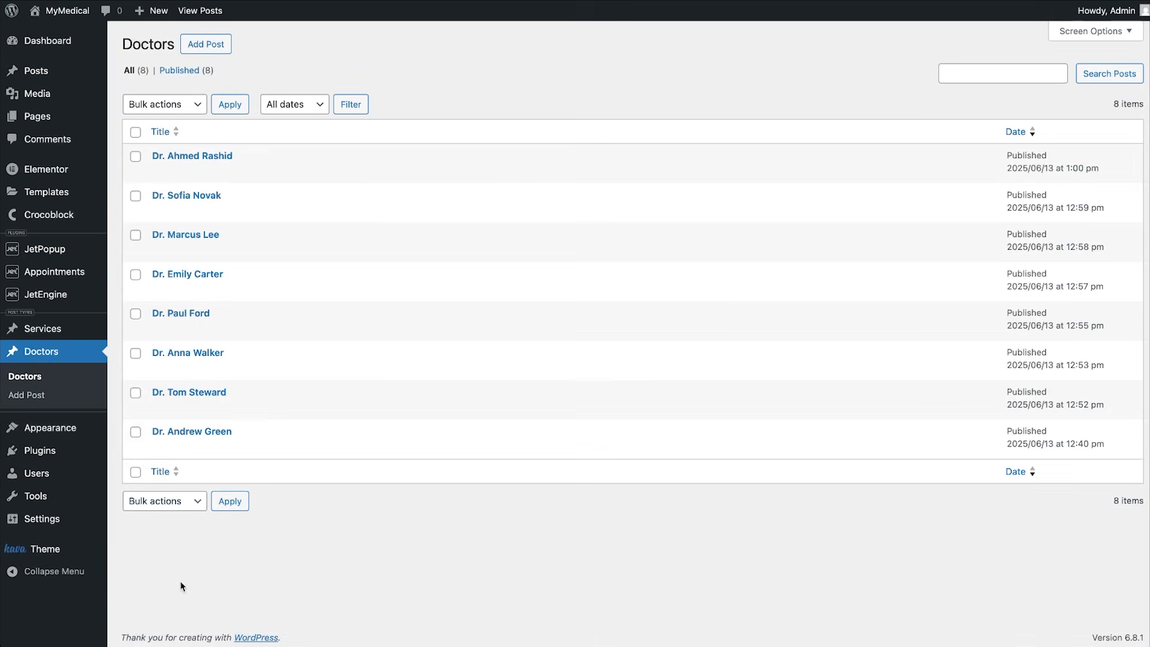
Start a new Services post with Dermatology pasted into its Title field.
{"action": "left_click", "coordinate": [42, 328]}
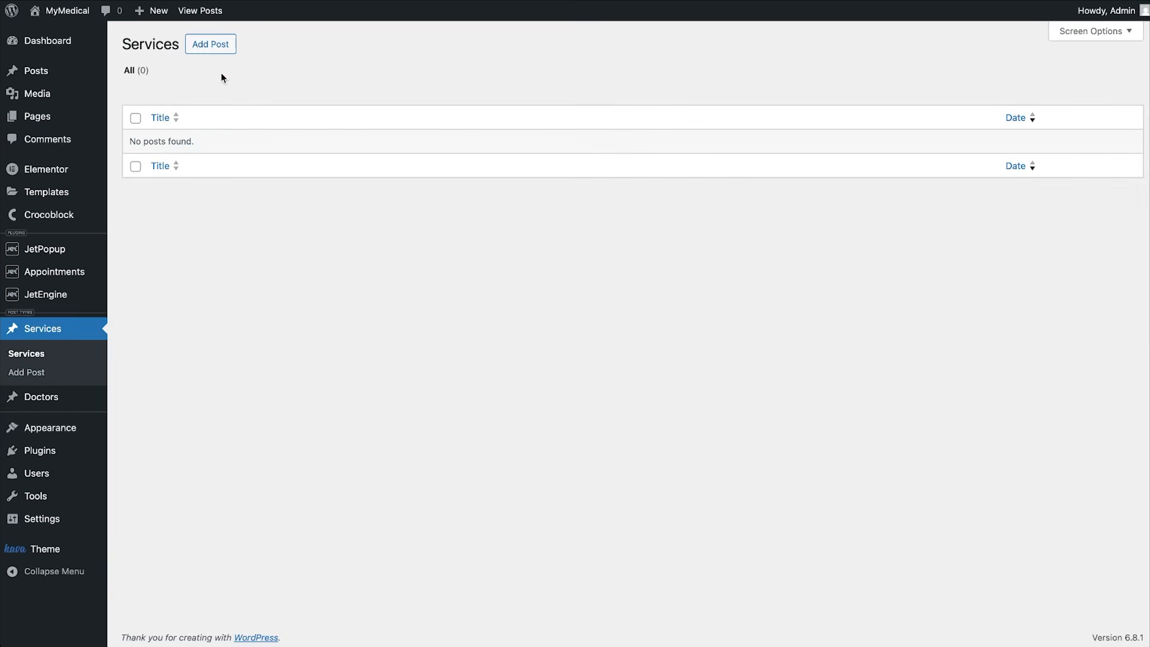
{"action": "left_click", "coordinate": [220, 49]}
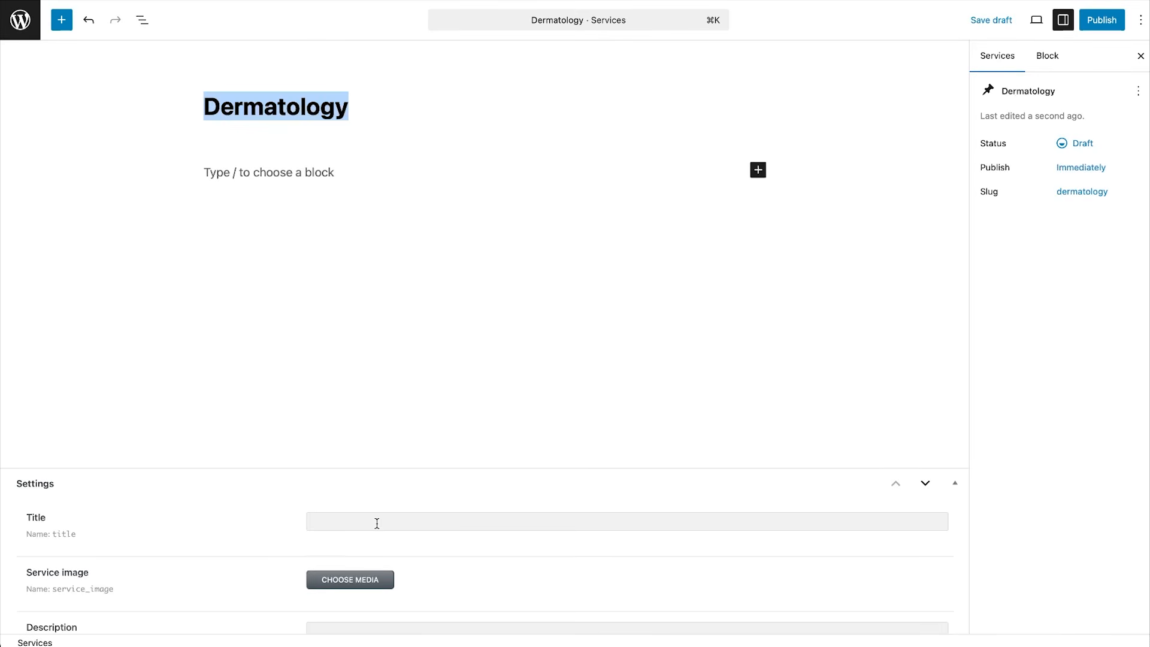
{"action": "left_click", "coordinate": [377, 524]}
{"action": "type", "text": "Dermatology"}
Set the heart image as the service image and paste in the description paragraph.
{"action": "scroll", "coordinate": [382, 543], "scroll_direction": "down", "scroll_amount": 3}
{"action": "left_click", "coordinate": [349, 376]}
{"action": "scroll", "coordinate": [364, 383], "scroll_direction": "down", "scroll_amount": 3}
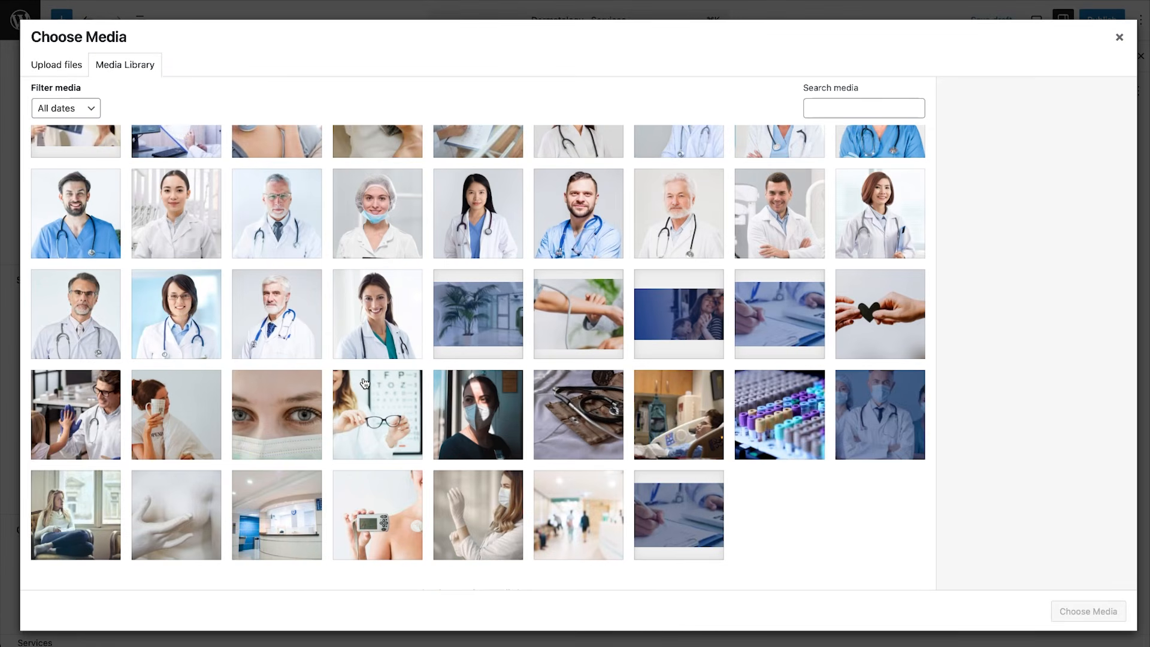
{"action": "left_click", "coordinate": [856, 335]}
{"action": "left_click", "coordinate": [1059, 608]}
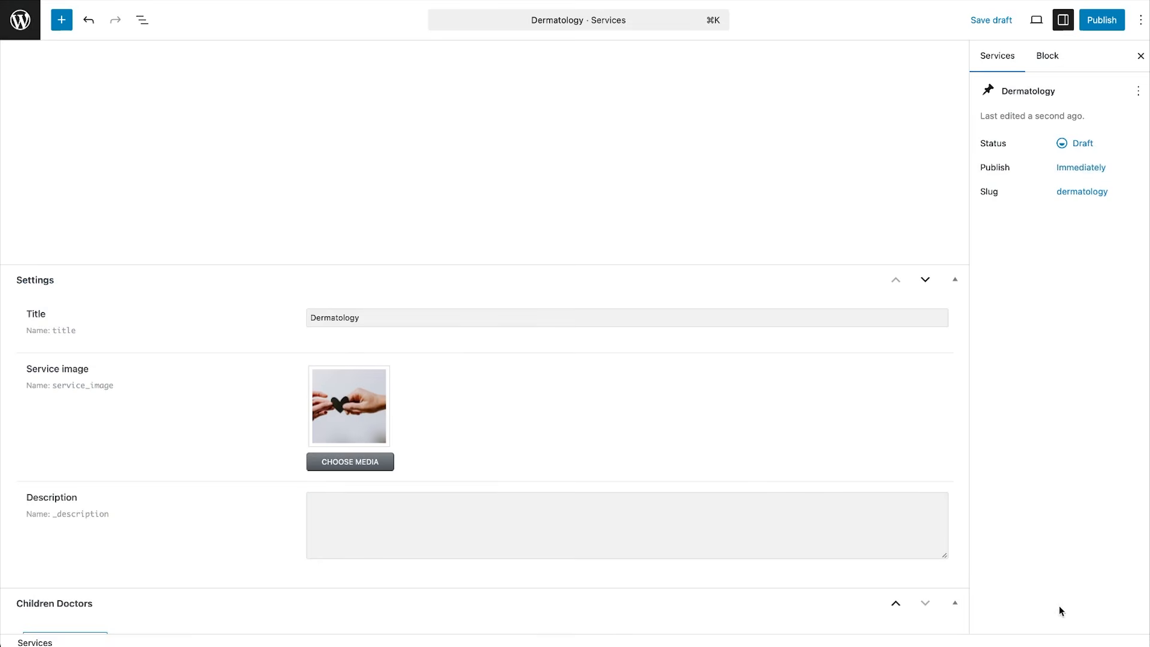
{"action": "left_click", "coordinate": [731, 513]}
{"action": "key", "text": "super+v"}
{"action": "scroll", "coordinate": [762, 567], "scroll_direction": "down", "scroll_amount": 3}
Connect doctors to the Dermatology service, picking one doctor and then another.
{"action": "left_click", "coordinate": [83, 523]}
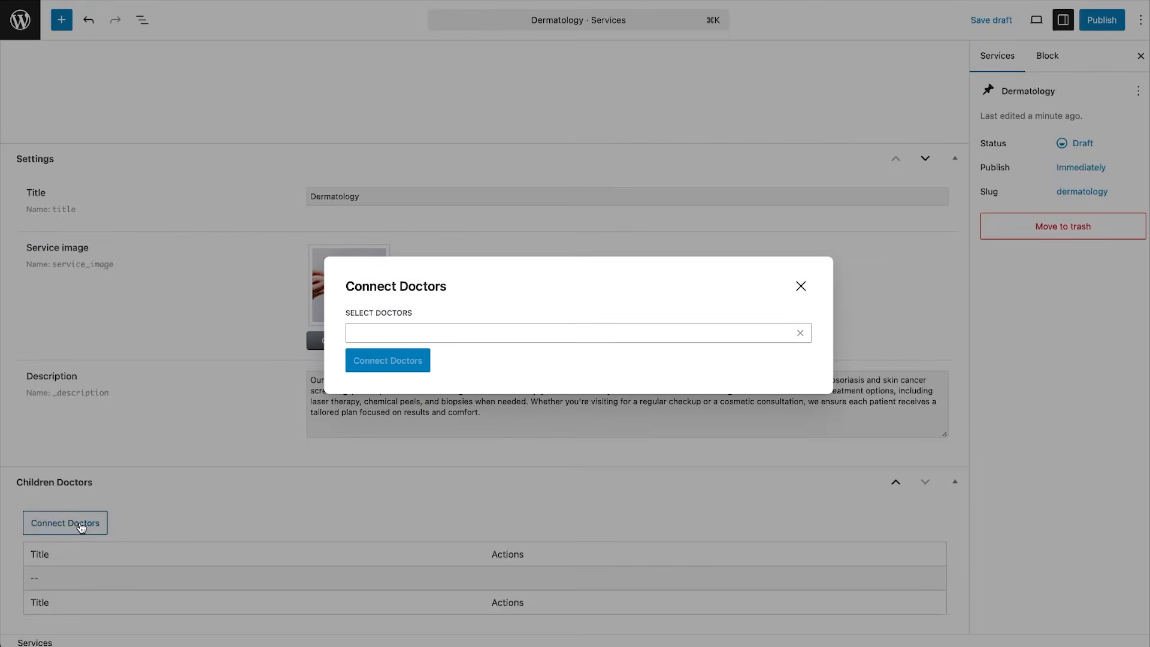
{"action": "left_click", "coordinate": [429, 336]}
{"action": "left_click", "coordinate": [403, 332]}
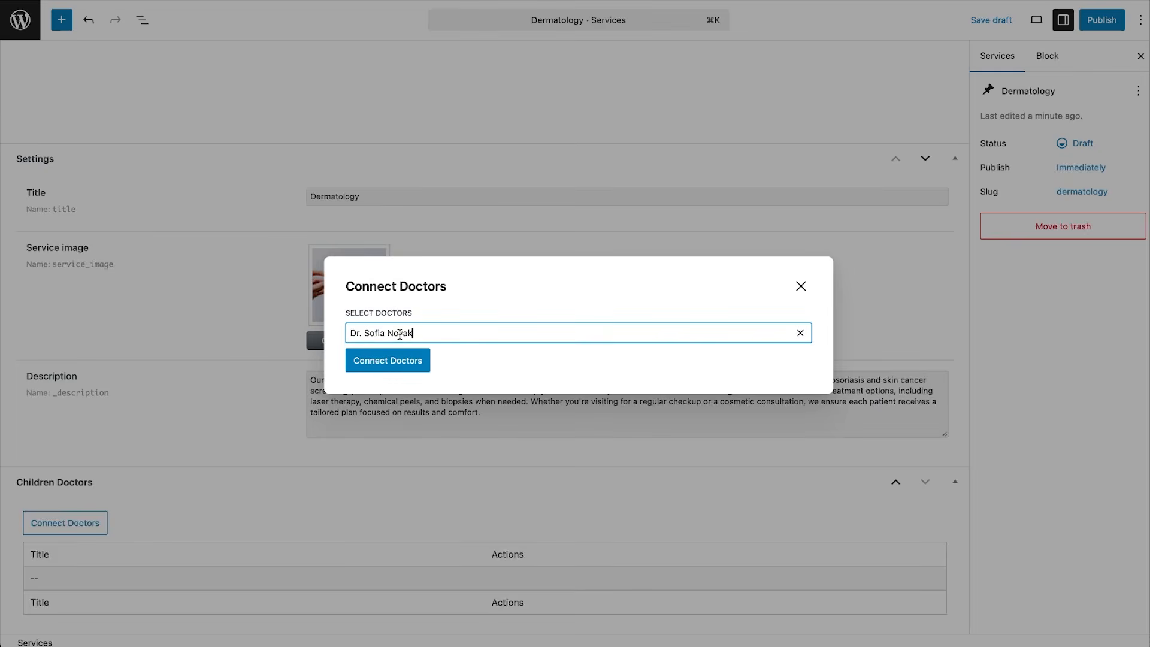
{"action": "left_click", "coordinate": [404, 365]}
{"action": "left_click", "coordinate": [95, 523]}
{"action": "left_click", "coordinate": [399, 333]}
{"action": "scroll", "coordinate": [400, 359], "scroll_direction": "down", "scroll_amount": 1}
{"action": "scroll", "coordinate": [400, 359], "scroll_direction": "down", "scroll_amount": 1}
{"action": "left_click", "coordinate": [400, 344]}
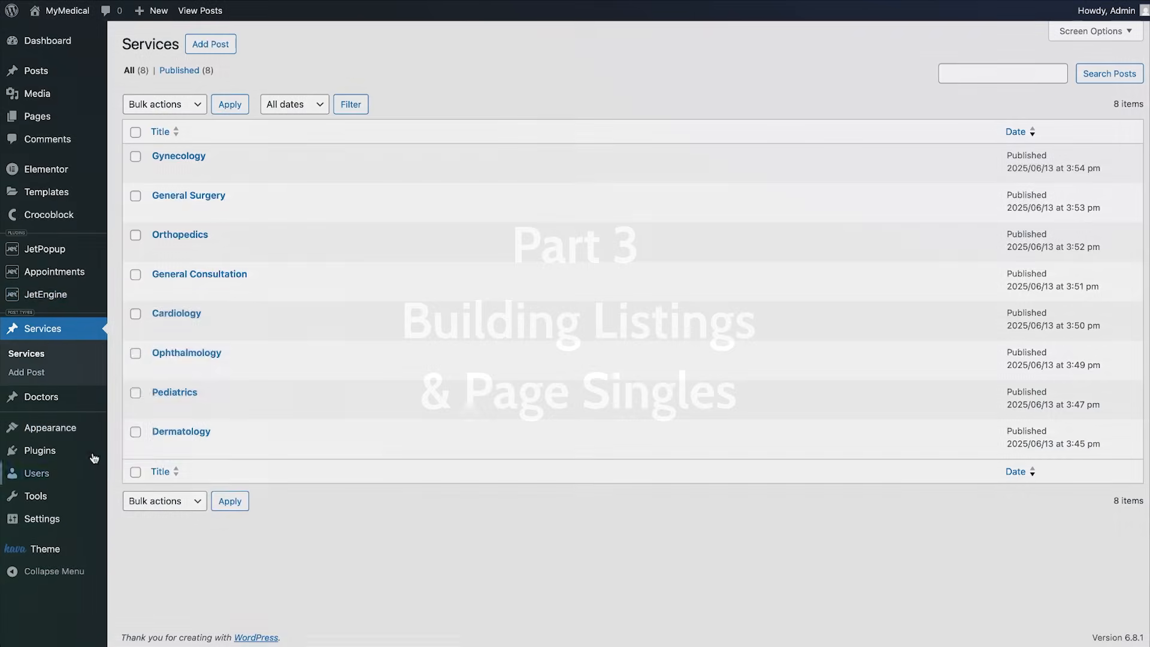
Create a JetEngine listing item for Doctors posts named 'Doctors main linting'.
{"action": "mouse_move", "coordinate": [60, 295]}
{"action": "left_click", "coordinate": [132, 314]}
{"action": "left_click", "coordinate": [337, 44]}
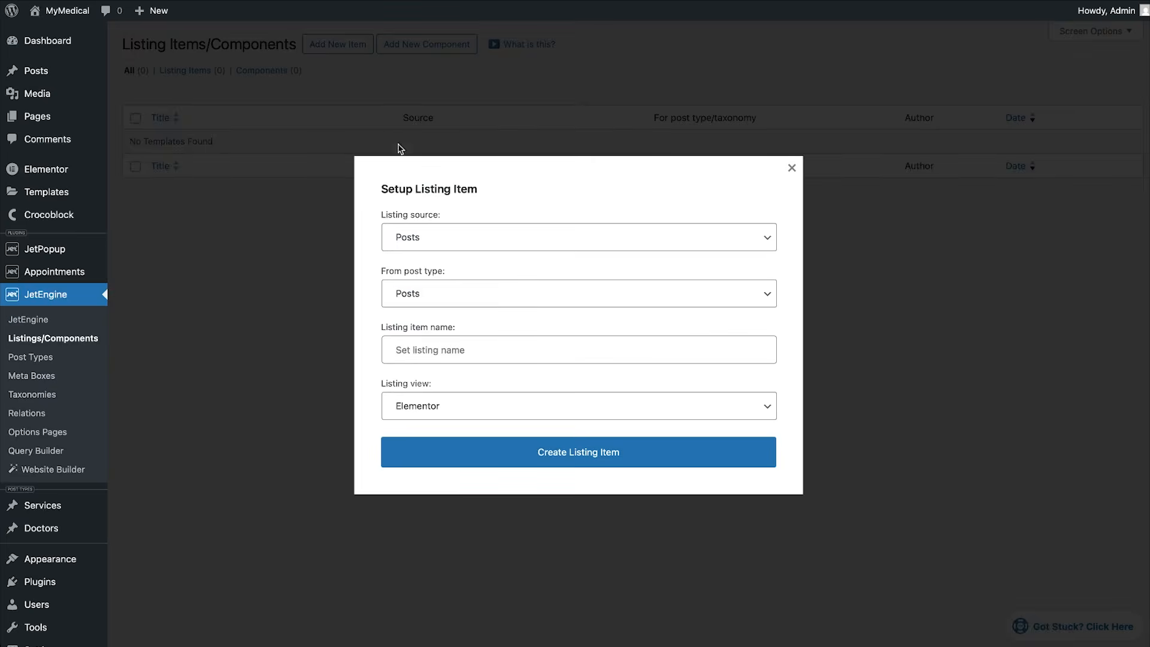
{"action": "left_click", "coordinate": [430, 299]}
{"action": "left_click", "coordinate": [431, 623]}
{"action": "left_click", "coordinate": [516, 352]}
{"action": "type", "text": "Doctors main linting"}
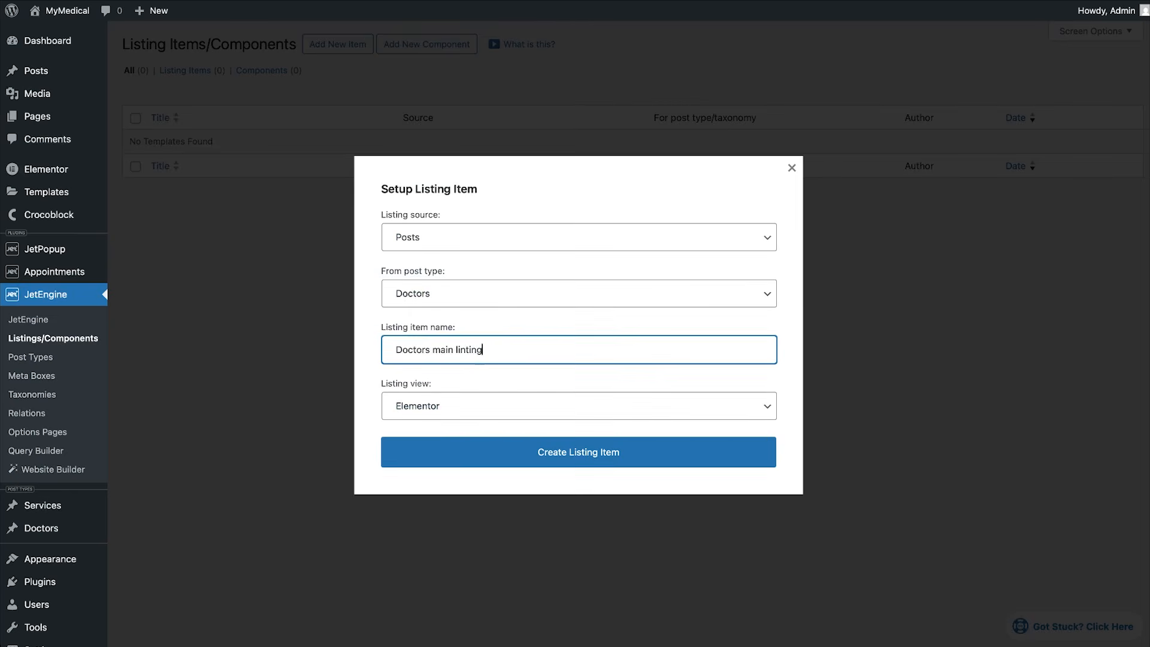
{"action": "left_click", "coordinate": [544, 451]}
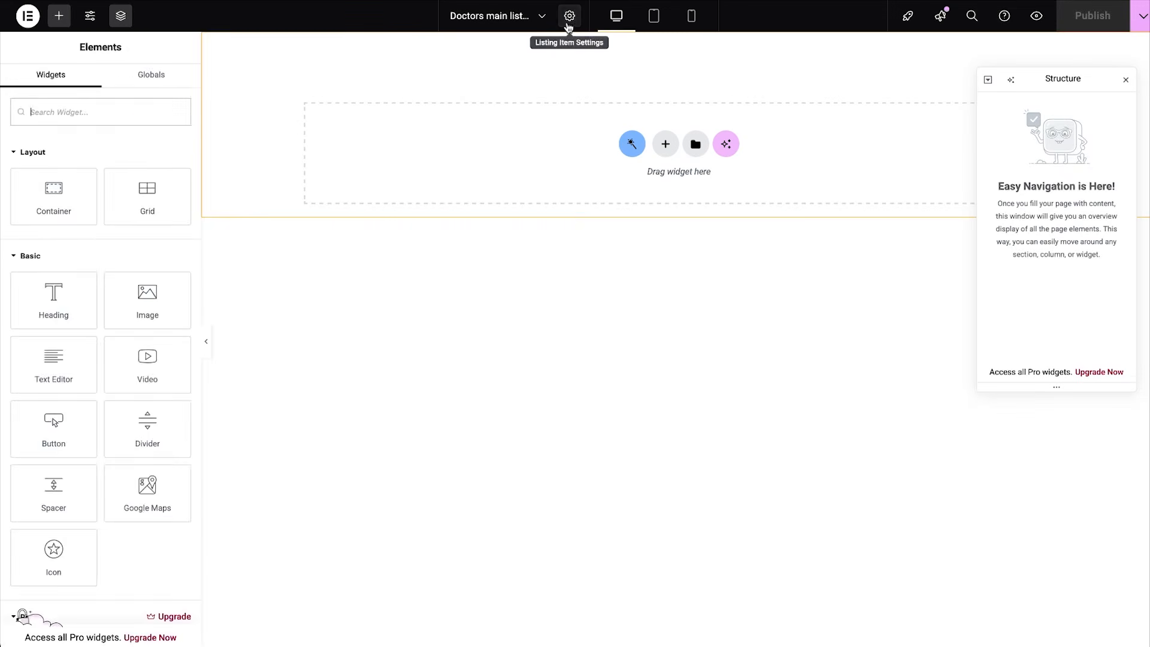
Make the whole listing item clickable and add a single container to the canvas.
{"action": "left_click", "coordinate": [569, 17]}
{"action": "left_click", "coordinate": [79, 219]}
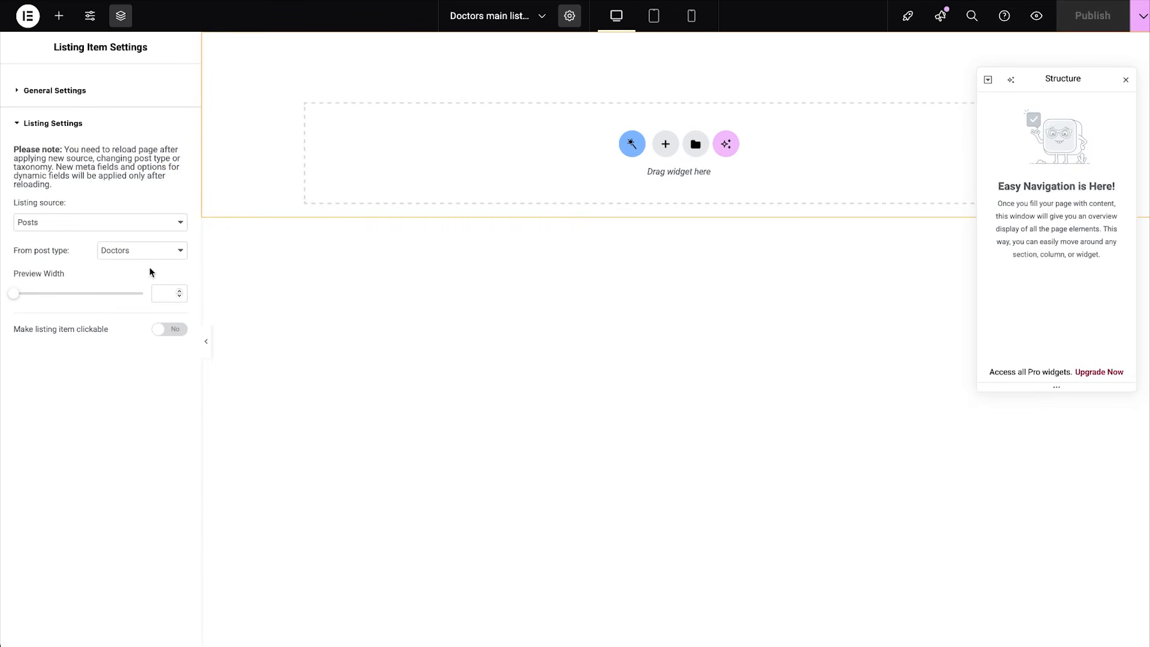
{"action": "left_click", "coordinate": [170, 329]}
{"action": "left_click", "coordinate": [664, 143]}
{"action": "left_click", "coordinate": [639, 177]}
{"action": "left_click", "coordinate": [64, 21]}
Add a Dynamic Image showing the doctor's post image, with a Dynamic Field below it.
{"action": "type", "text": "dynamic im"}
{"action": "left_click_drag", "start_coordinate": [53, 190], "coordinate": [655, 74]}
{"action": "left_click", "coordinate": [141, 161]}
{"action": "left_click", "coordinate": [116, 313]}
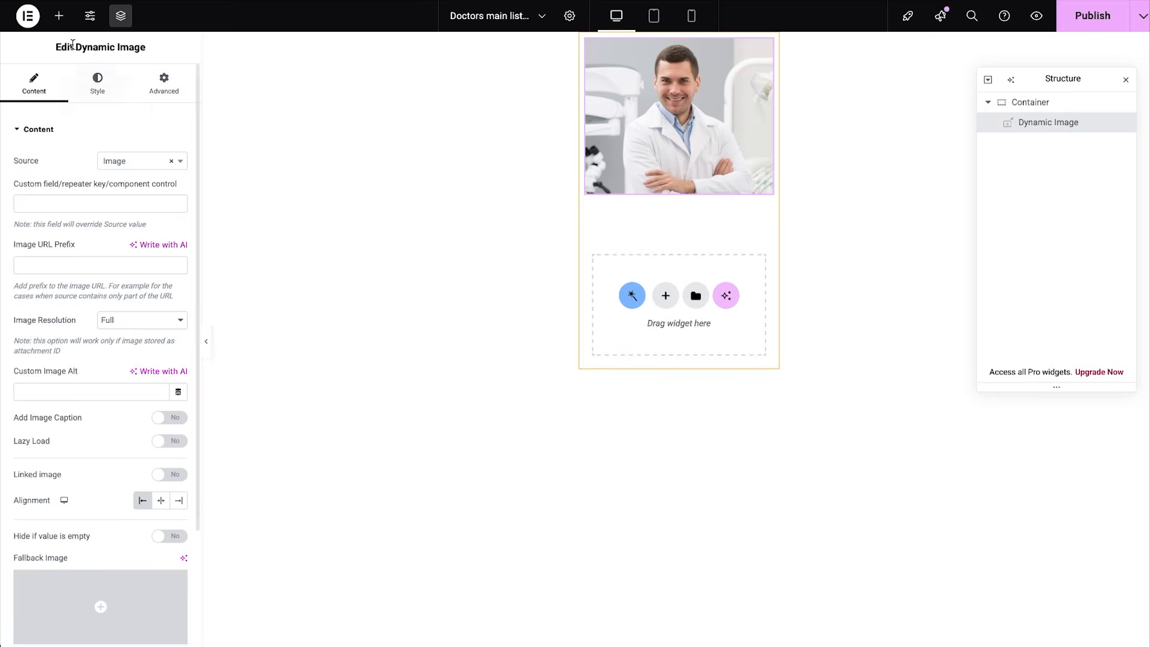
{"action": "left_click", "coordinate": [59, 16]}
{"action": "type", "text": "dynamic fie"}
{"action": "left_click_drag", "start_coordinate": [53, 160], "coordinate": [671, 195]}
Add a Dynamic Field showing Years of experience meta, formatted with 'yr. of experience'.
{"action": "left_click", "coordinate": [59, 18]}
{"action": "type", "text": "dynamic"}
{"action": "left_click_drag", "start_coordinate": [58, 157], "coordinate": [647, 254]}
{"action": "left_click", "coordinate": [160, 161]}
{"action": "left_click", "coordinate": [153, 174]}
{"action": "left_click", "coordinate": [144, 188]}
{"action": "left_click", "coordinate": [138, 340]}
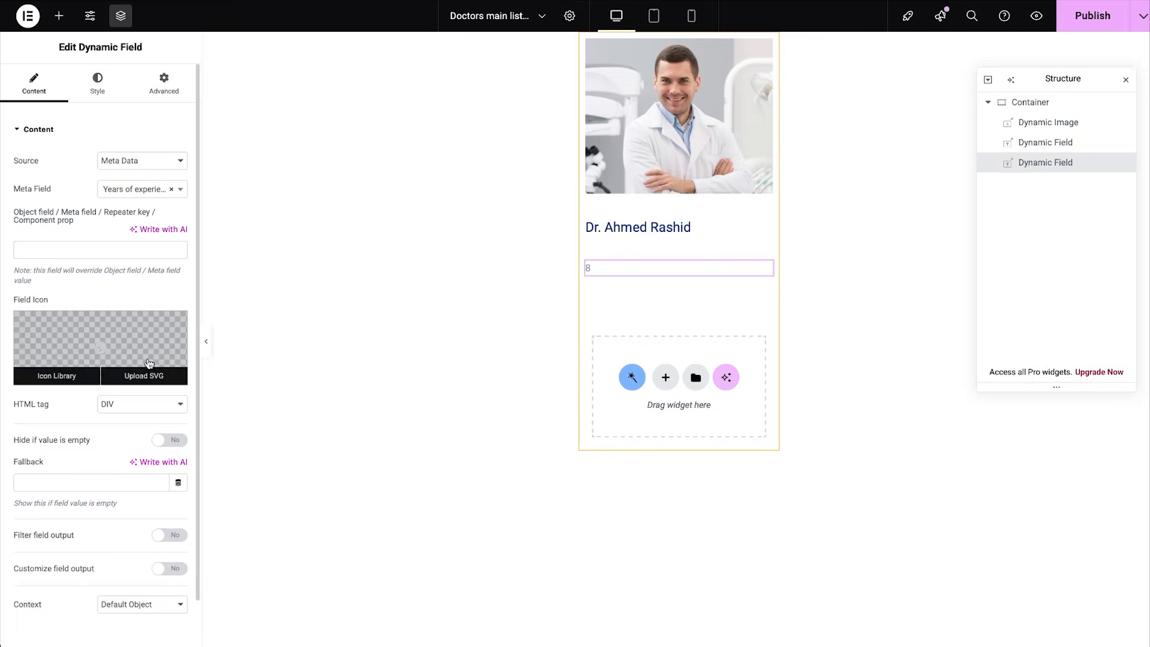
{"action": "left_click", "coordinate": [170, 568]}
{"action": "scroll", "coordinate": [162, 551], "scroll_direction": "down", "scroll_amount": 2}
{"action": "left_click", "coordinate": [156, 539]}
{"action": "type", "text": "yr. of experience"}
Add another meta-data Dynamic Field between the doctor's name and experience.
{"action": "left_click", "coordinate": [57, 19]}
{"action": "type", "text": "dynamic"}
{"action": "left_click_drag", "start_coordinate": [55, 163], "coordinate": [655, 243]}
{"action": "left_click", "coordinate": [159, 160]}
{"action": "left_click", "coordinate": [152, 172]}
{"action": "left_click", "coordinate": [144, 188]}
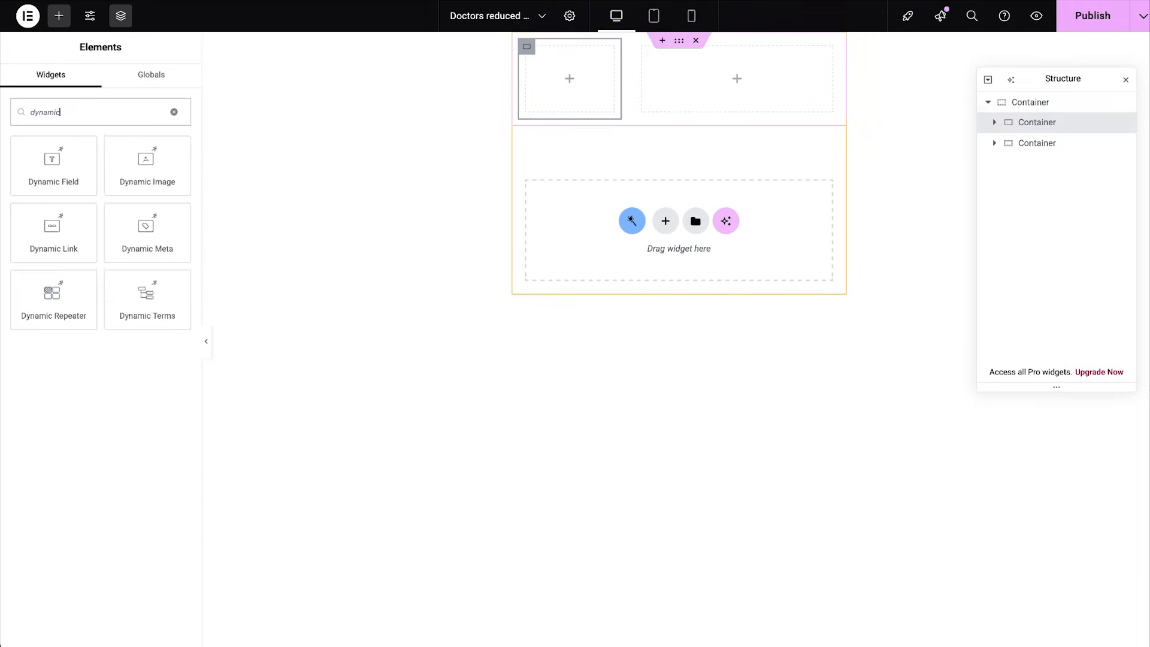
Add a Dynamic Image of the doctor's post image to the reduced listing, sized 70x70.
{"action": "type", "text": "ima"}
{"action": "left_click_drag", "start_coordinate": [52, 159], "coordinate": [567, 65]}
{"action": "left_click", "coordinate": [180, 166]}
{"action": "left_click", "coordinate": [135, 318]}
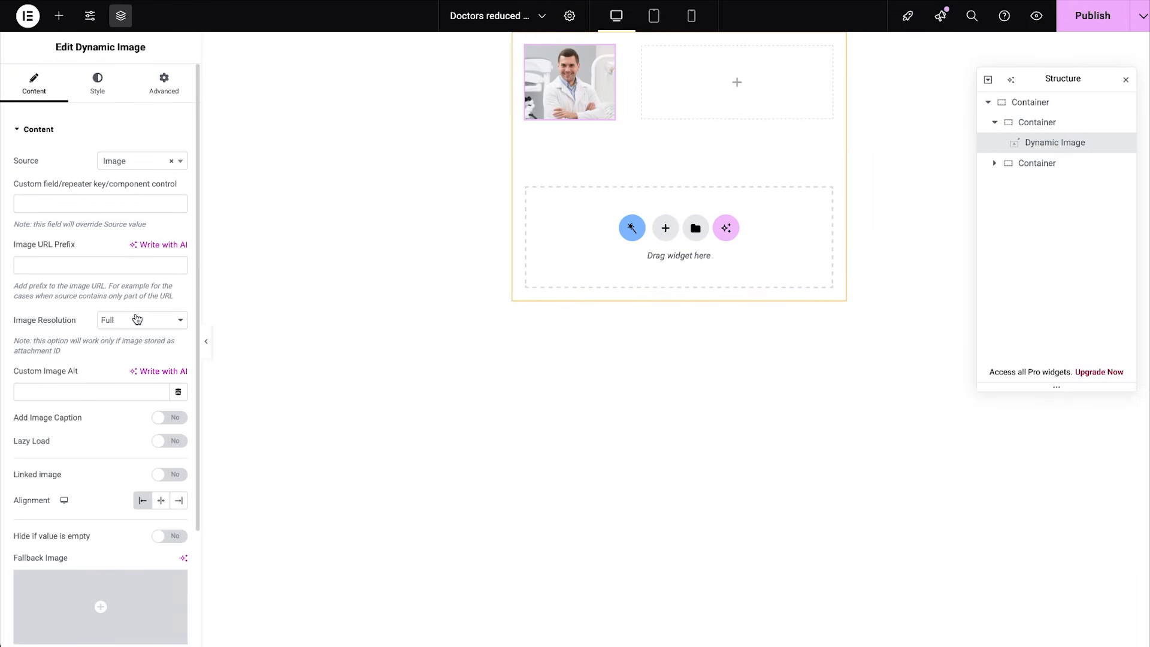
{"action": "left_click", "coordinate": [137, 318]}
{"action": "left_click", "coordinate": [135, 335]}
{"action": "left_click", "coordinate": [46, 419]}
{"action": "type", "text": "70"}
{"action": "key", "text": "Tab"}
{"action": "type", "text": "70"}
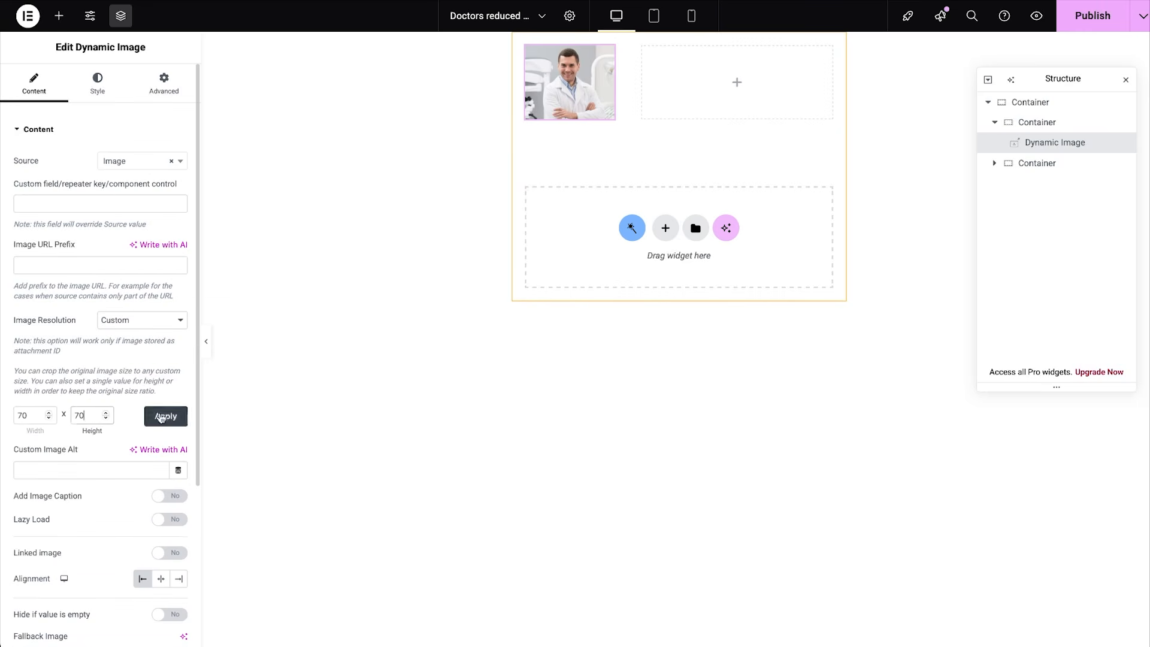
{"action": "left_click", "coordinate": [161, 418]}
Give the photo a border radius of 50 and centre it with Align Self Center.
{"action": "left_click", "coordinate": [97, 84]}
{"action": "left_click", "coordinate": [29, 332]}
{"action": "type", "text": "50"}
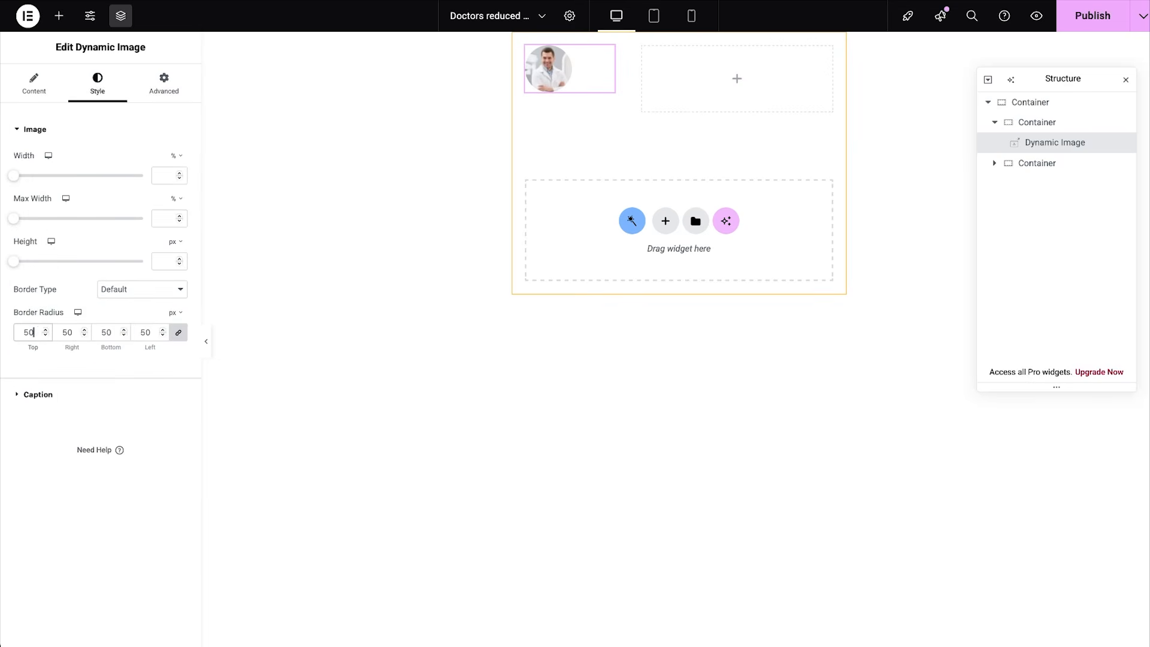
{"action": "left_click", "coordinate": [163, 83]}
{"action": "left_click", "coordinate": [142, 305]}
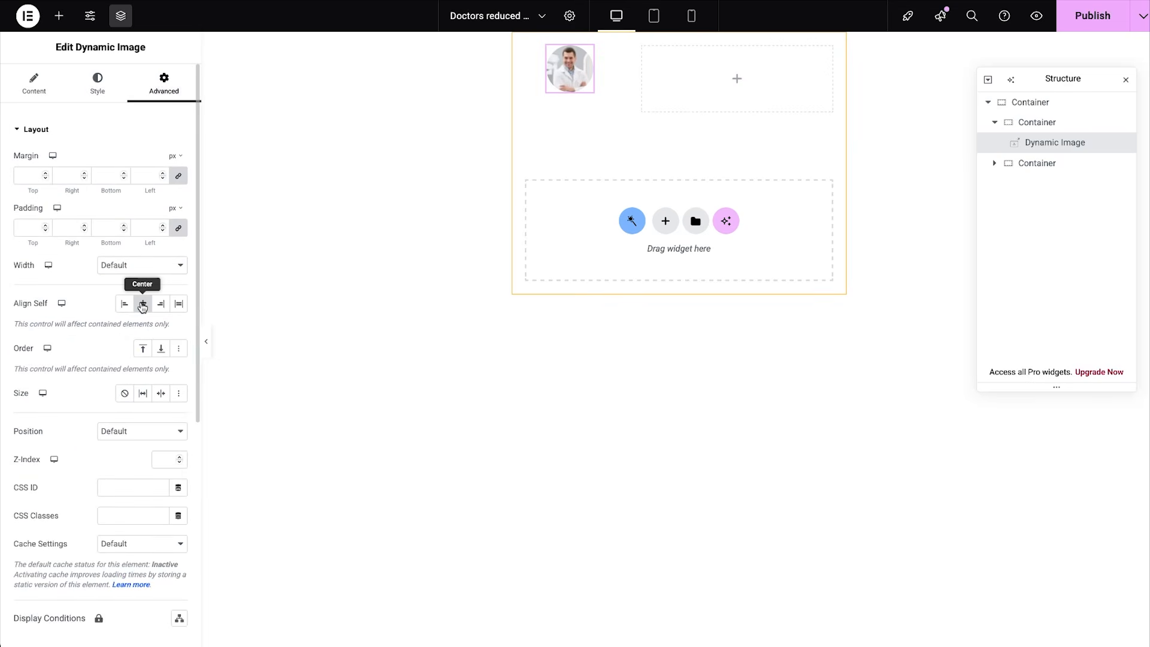
{"action": "left_click", "coordinate": [1036, 121]}
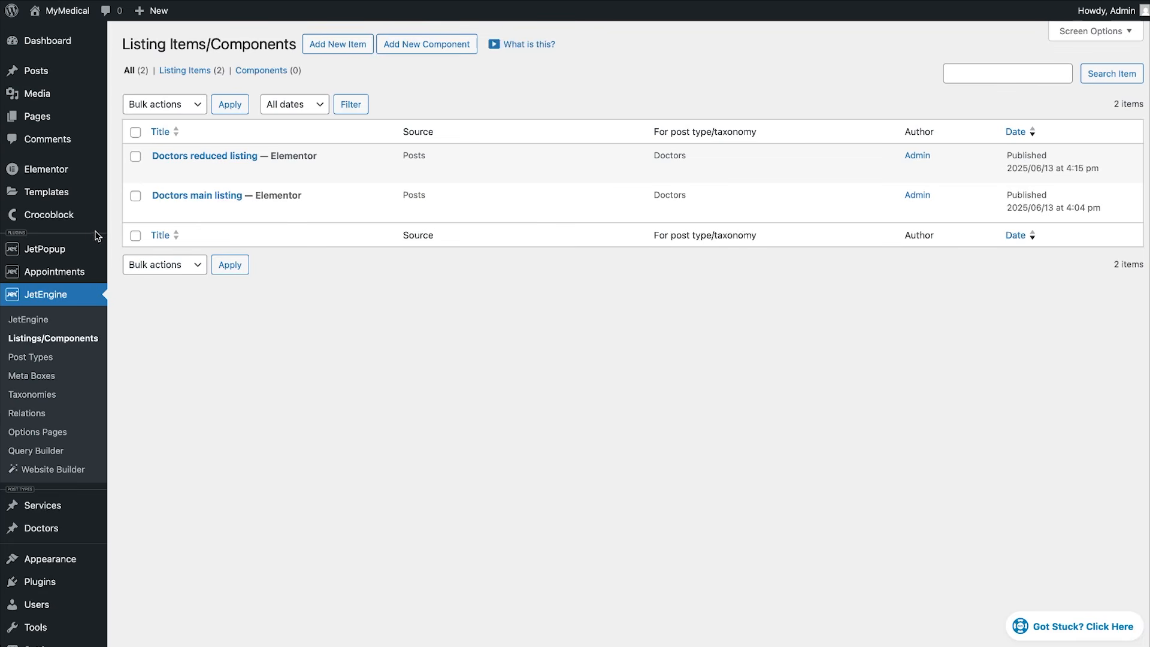
Add a Doctors Single page template in Theme Builder that applies to all doctors.
{"action": "mouse_move", "coordinate": [69, 225]}
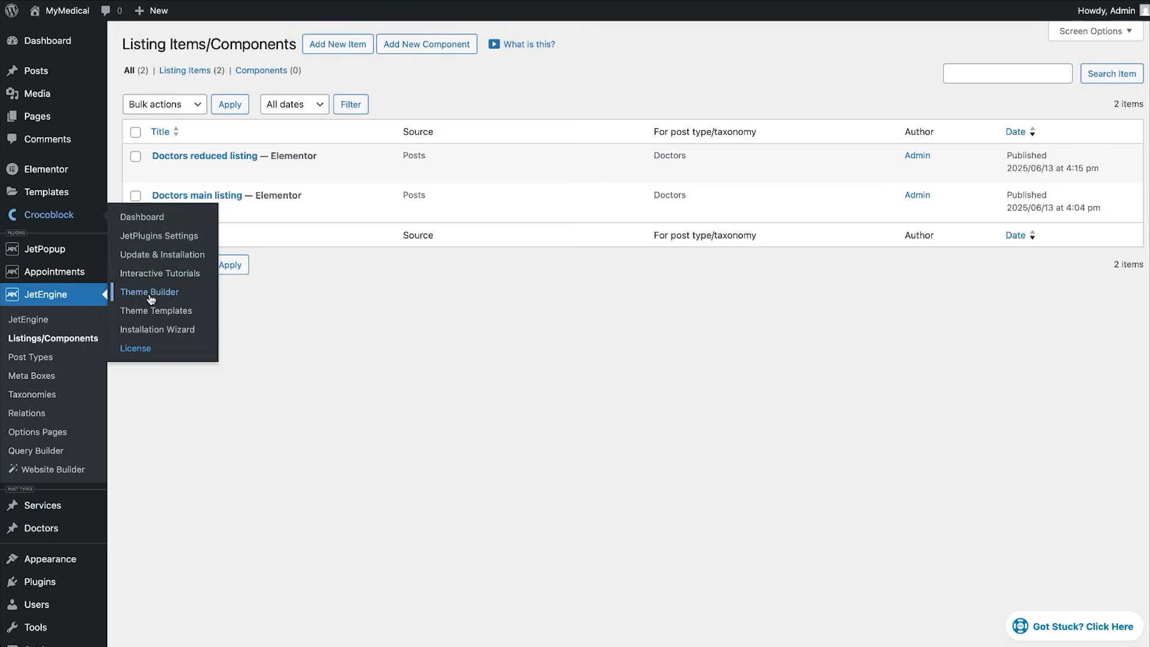
{"action": "left_click", "coordinate": [149, 292]}
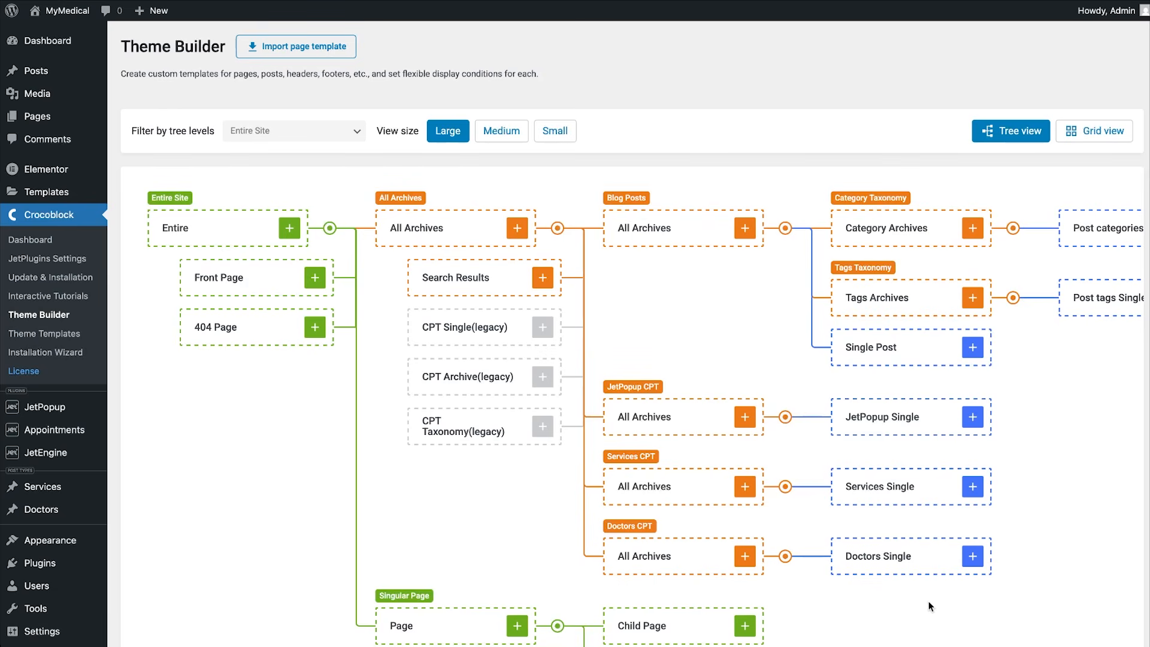
{"action": "left_click", "coordinate": [973, 558]}
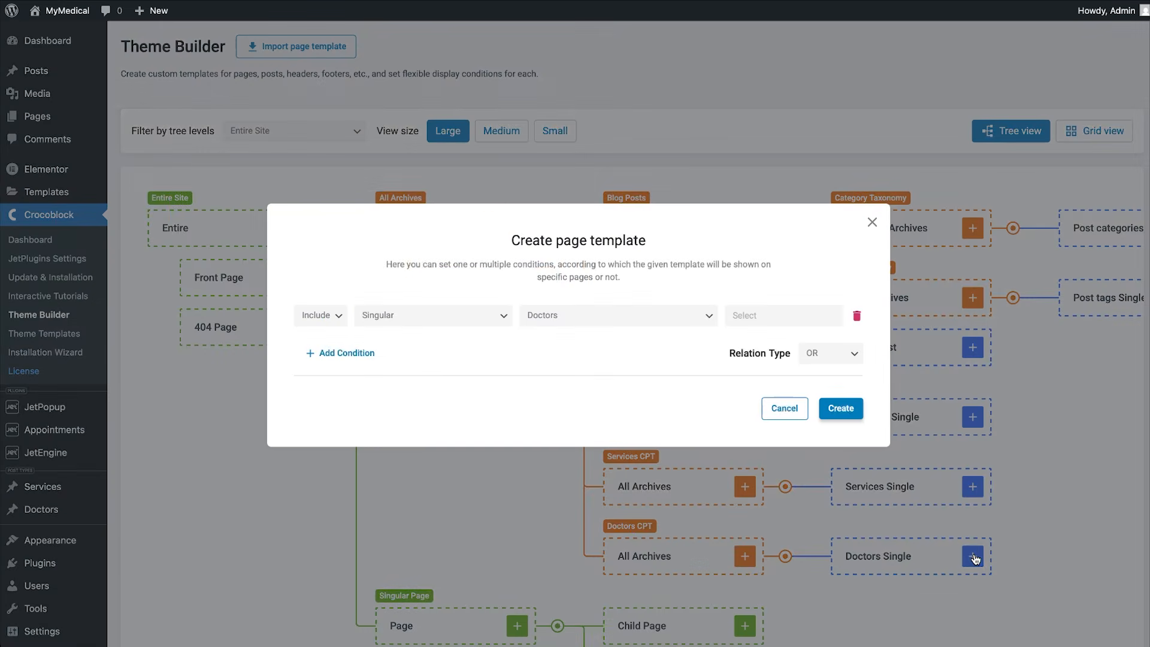
{"action": "left_click", "coordinate": [806, 318]}
{"action": "type", "text": "all"}
{"action": "left_click", "coordinate": [804, 341]}
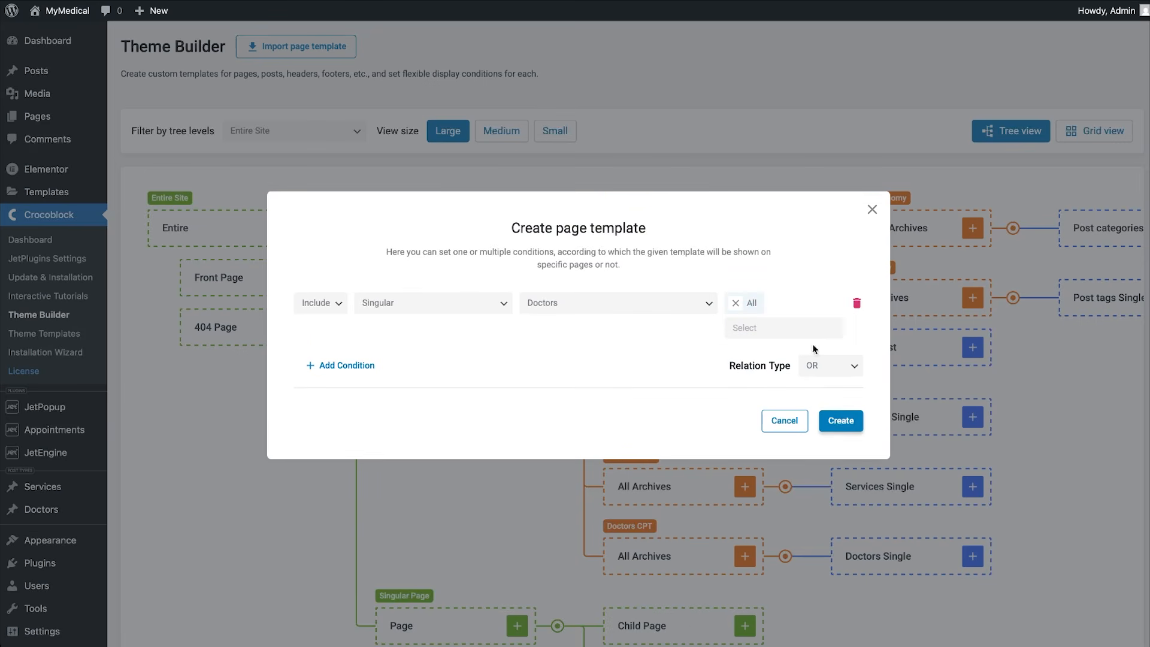
{"action": "left_click", "coordinate": [839, 412]}
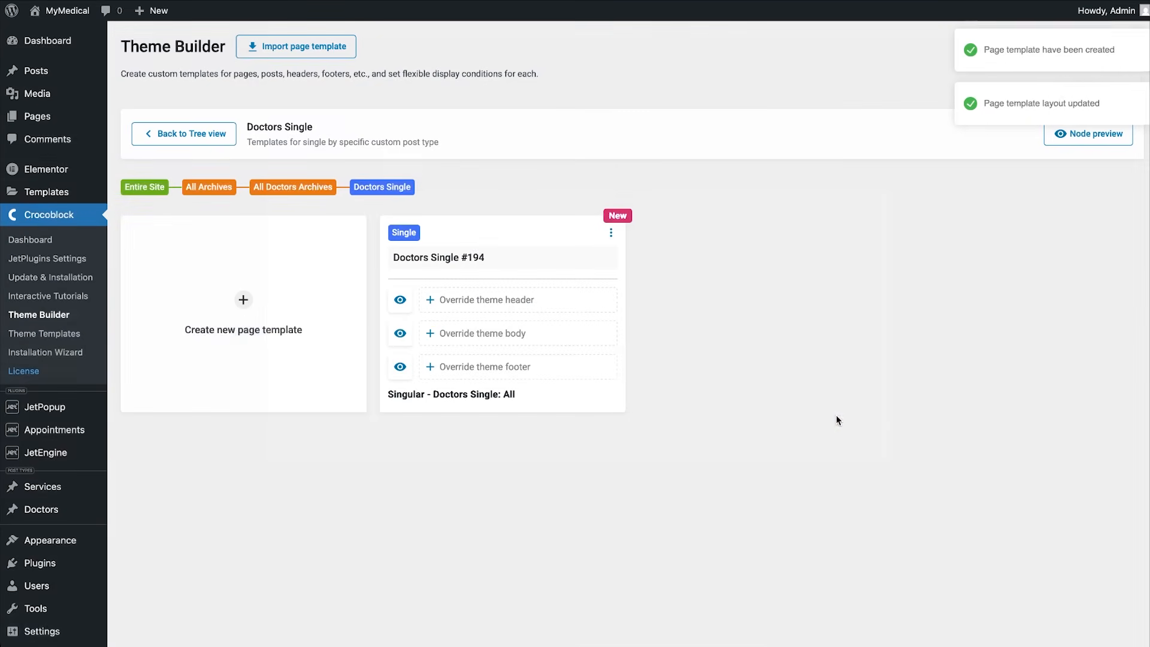
Create a new Elementor body template named 'Doctors single page template' and open it in the editor.
{"action": "left_click", "coordinate": [488, 337]}
{"action": "left_click", "coordinate": [543, 365]}
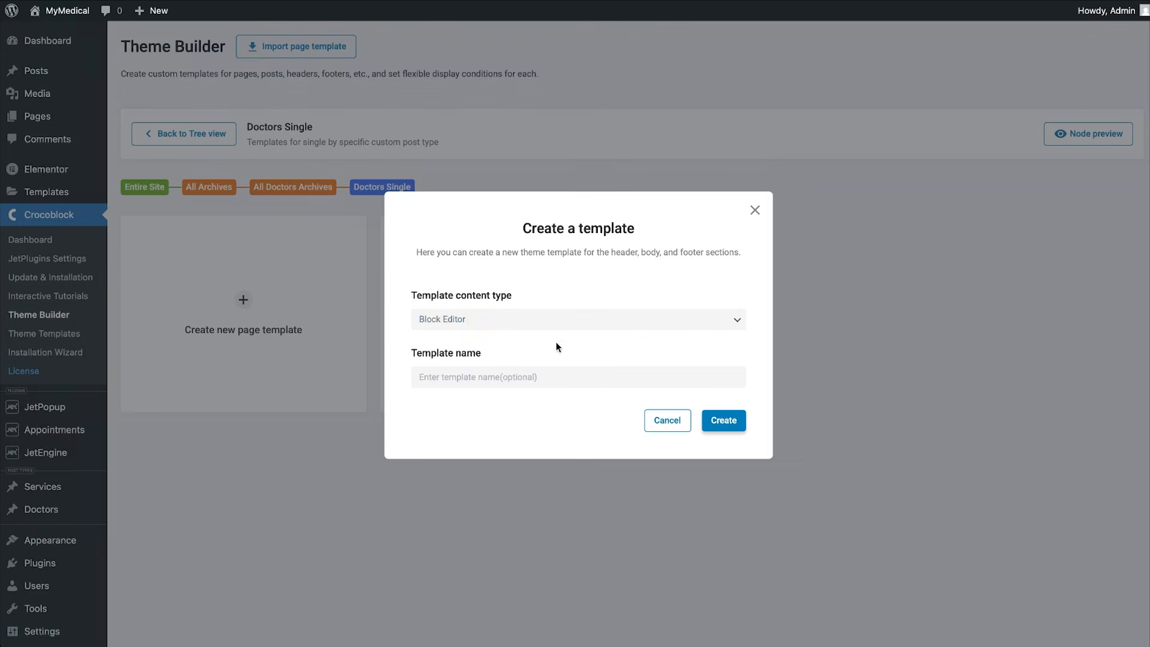
{"action": "left_click", "coordinate": [561, 324]}
{"action": "left_click", "coordinate": [560, 332]}
{"action": "left_click", "coordinate": [552, 373]}
{"action": "type", "text": "Doctors single page template"}
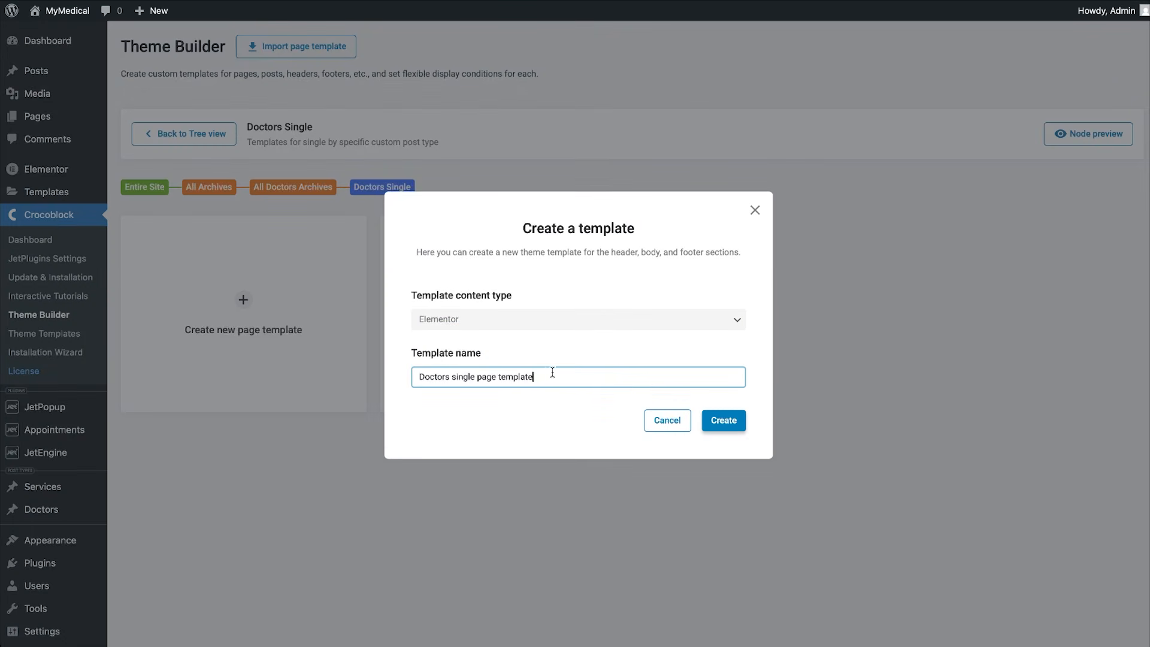
{"action": "left_click", "coordinate": [715, 421]}
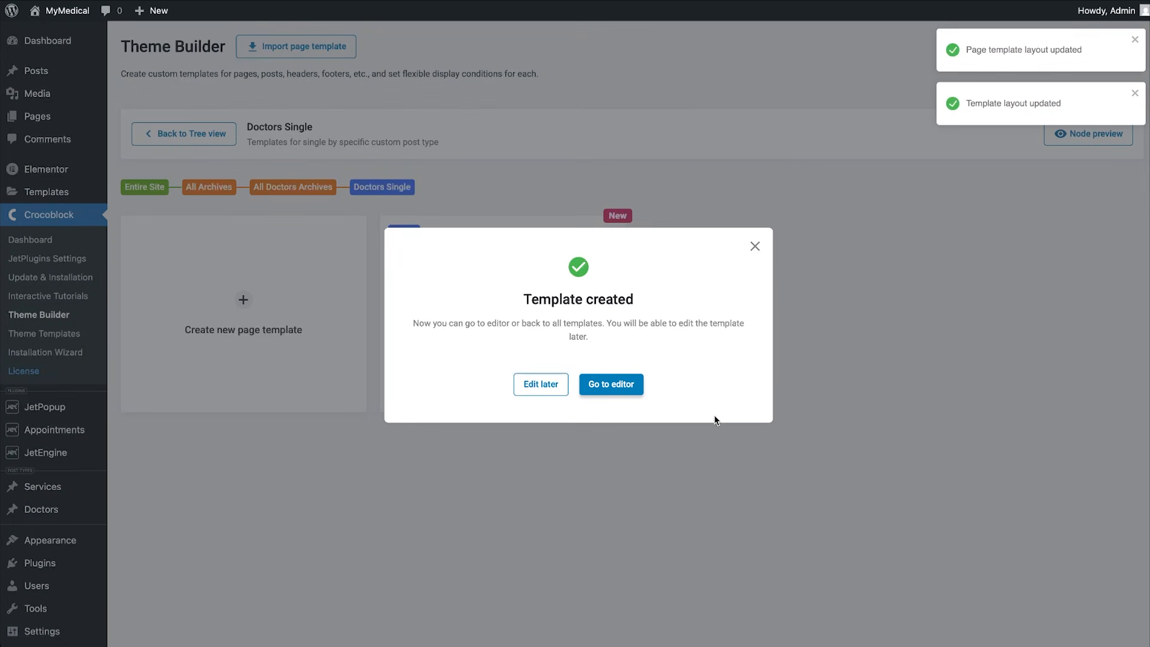
{"action": "left_click", "coordinate": [630, 386]}
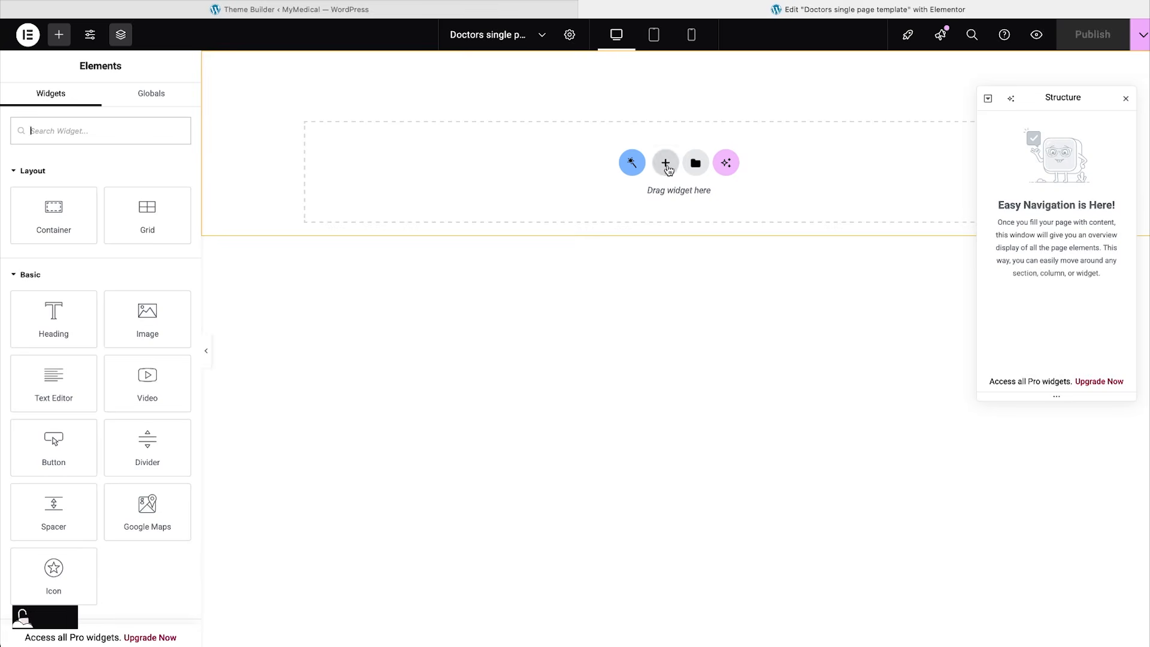
Add a new Flexbox container to the page.
{"action": "left_click", "coordinate": [666, 167]}
{"action": "left_click", "coordinate": [631, 208]}
{"action": "left_click", "coordinate": [573, 195]}
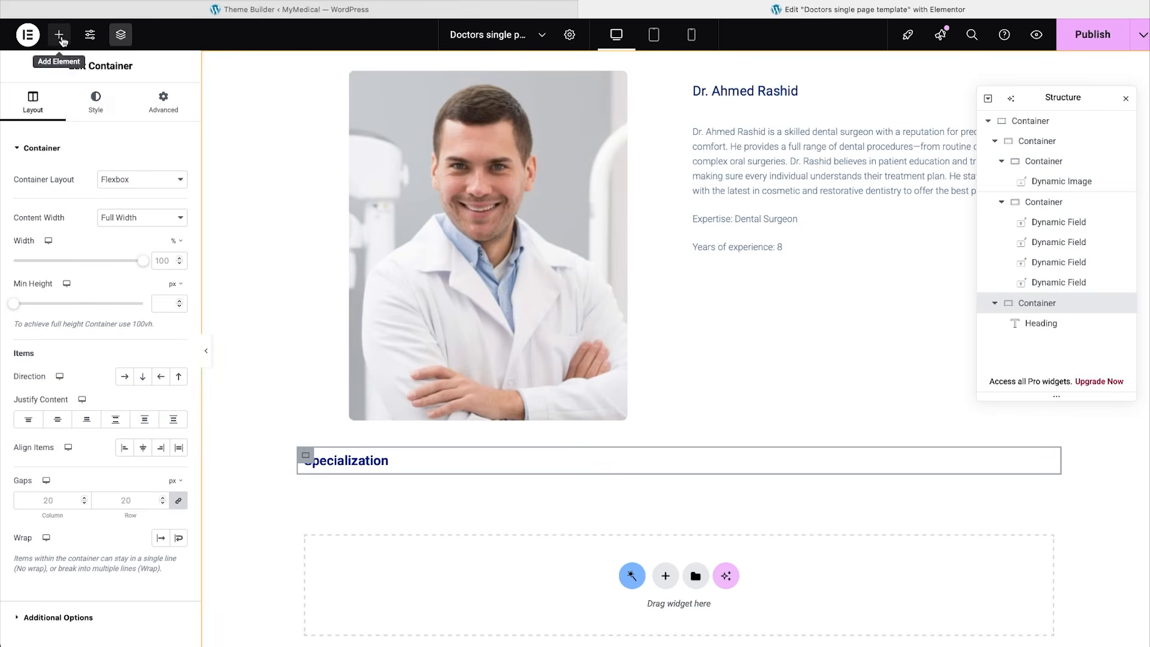
Place a Dynamic Repeater under the Specialization heading with Specialization as its source.
{"action": "left_click", "coordinate": [61, 37]}
{"action": "type", "text": "repeater"}
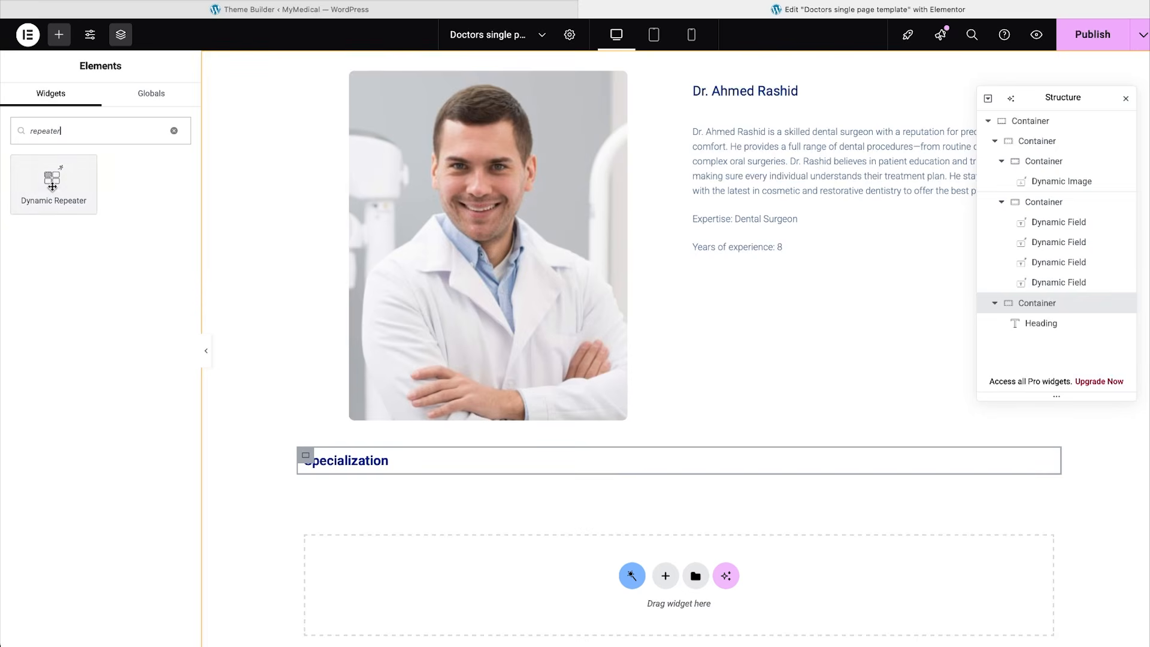
{"action": "left_click", "coordinate": [53, 189]}
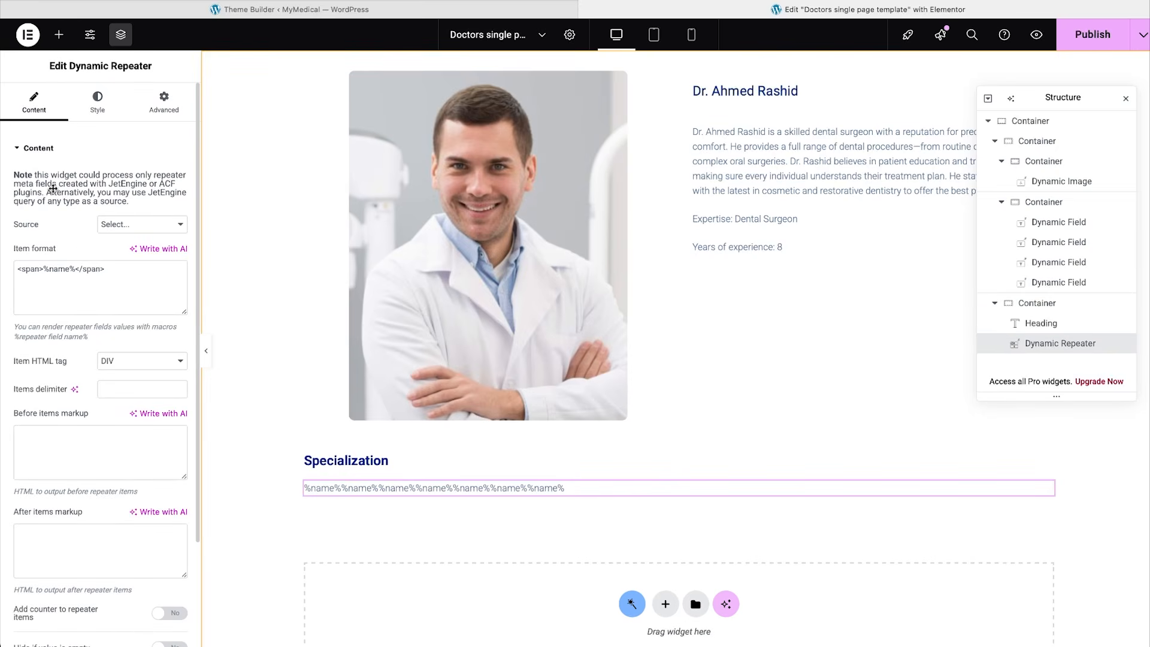
{"action": "left_click", "coordinate": [129, 224]}
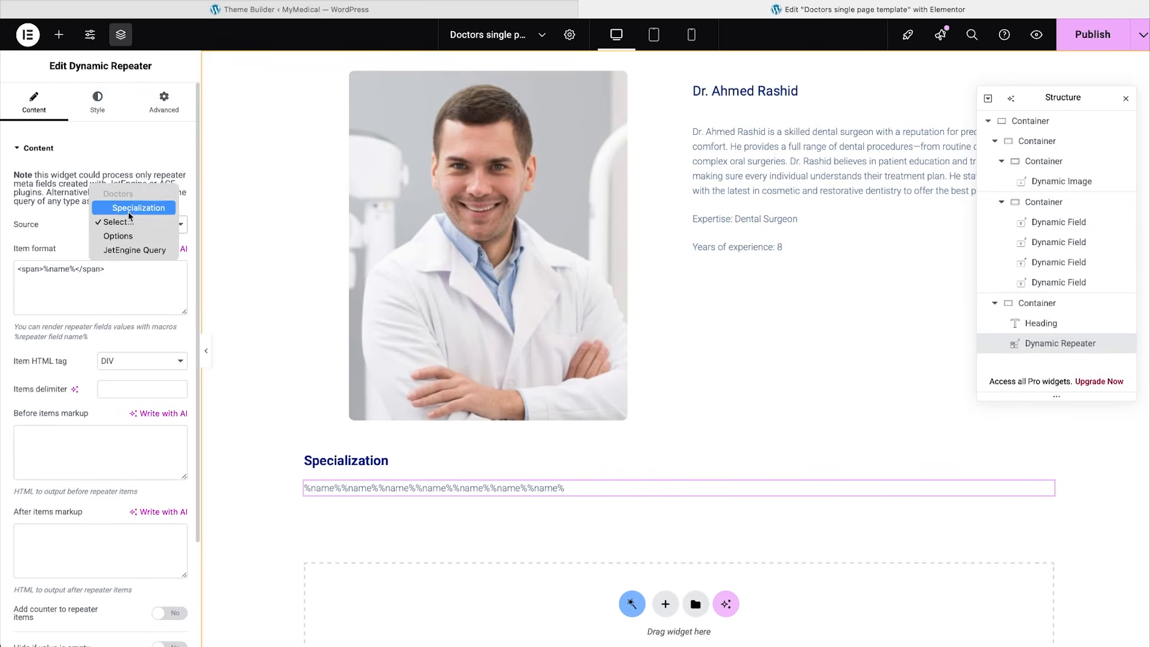
{"action": "left_click", "coordinate": [129, 209]}
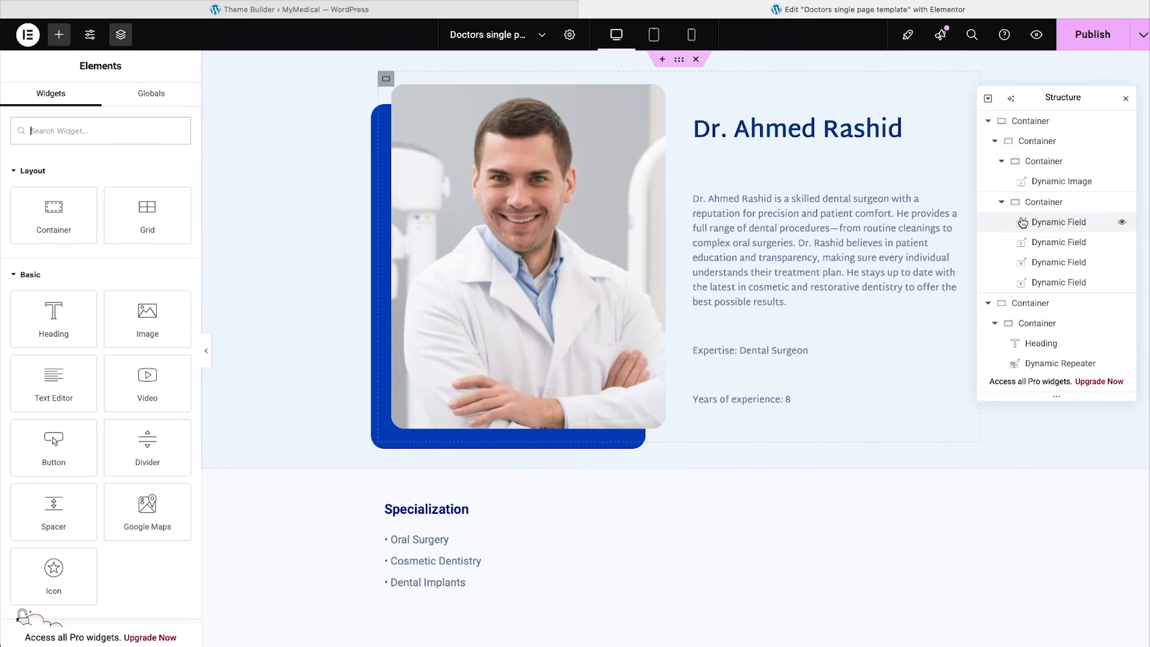
Add a Dynamic Link to the doctor's text column labelled 'Make an appointment'.
{"action": "left_click", "coordinate": [1036, 202]}
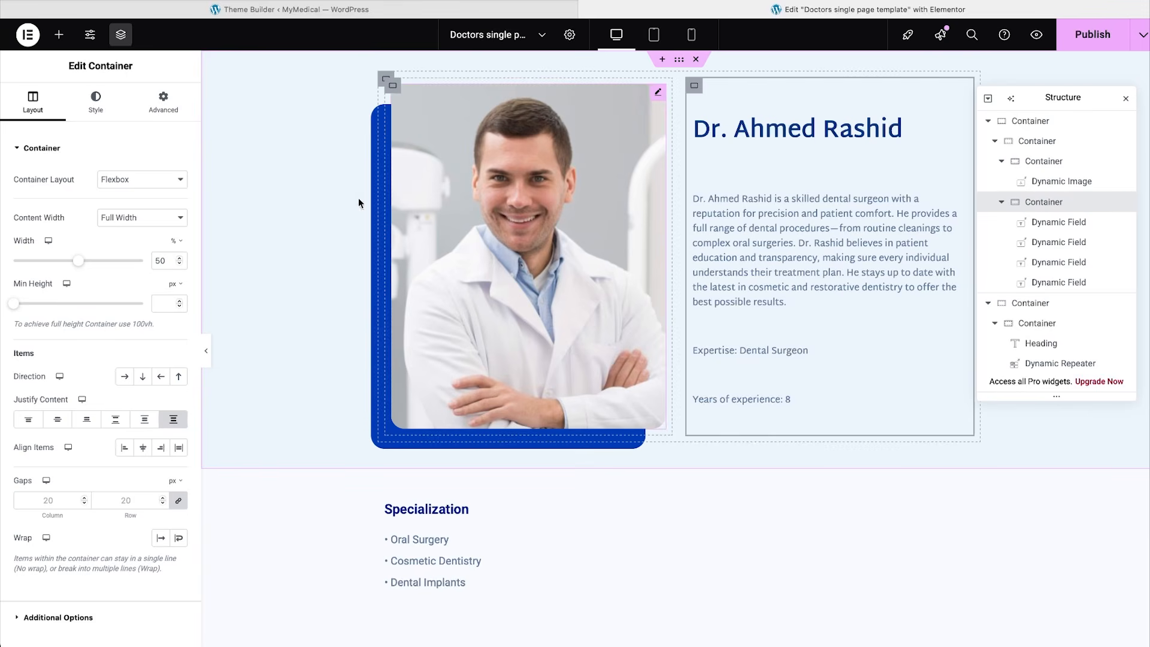
{"action": "left_click", "coordinate": [63, 44]}
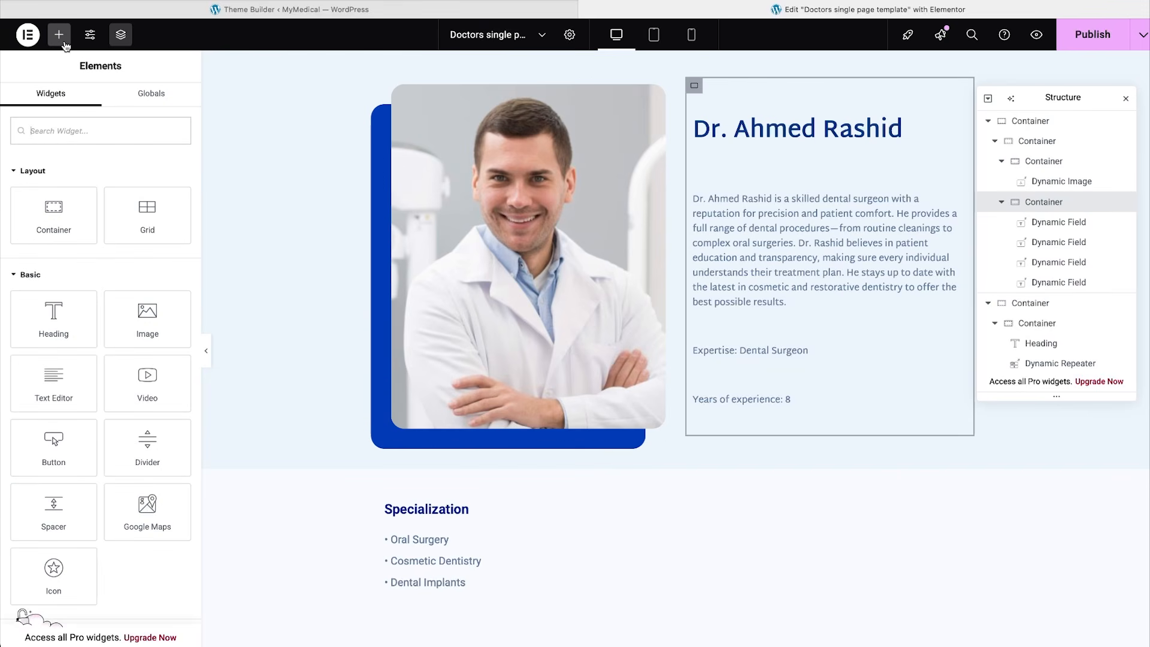
{"action": "type", "text": "dynamic"}
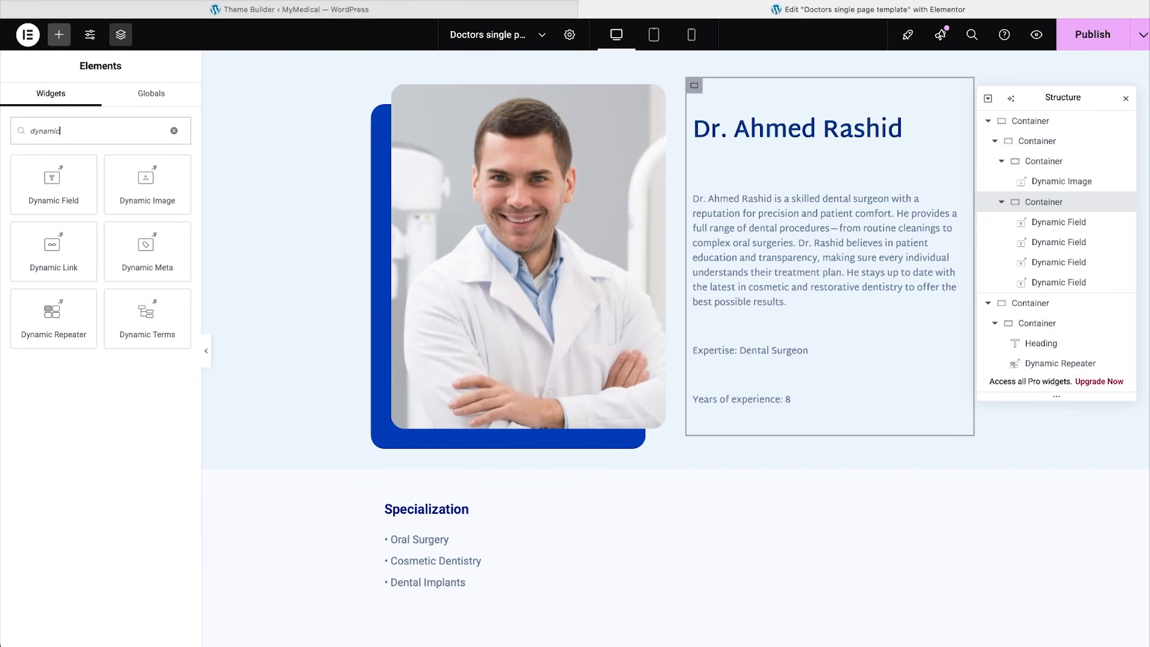
{"action": "type", "text": " link"}
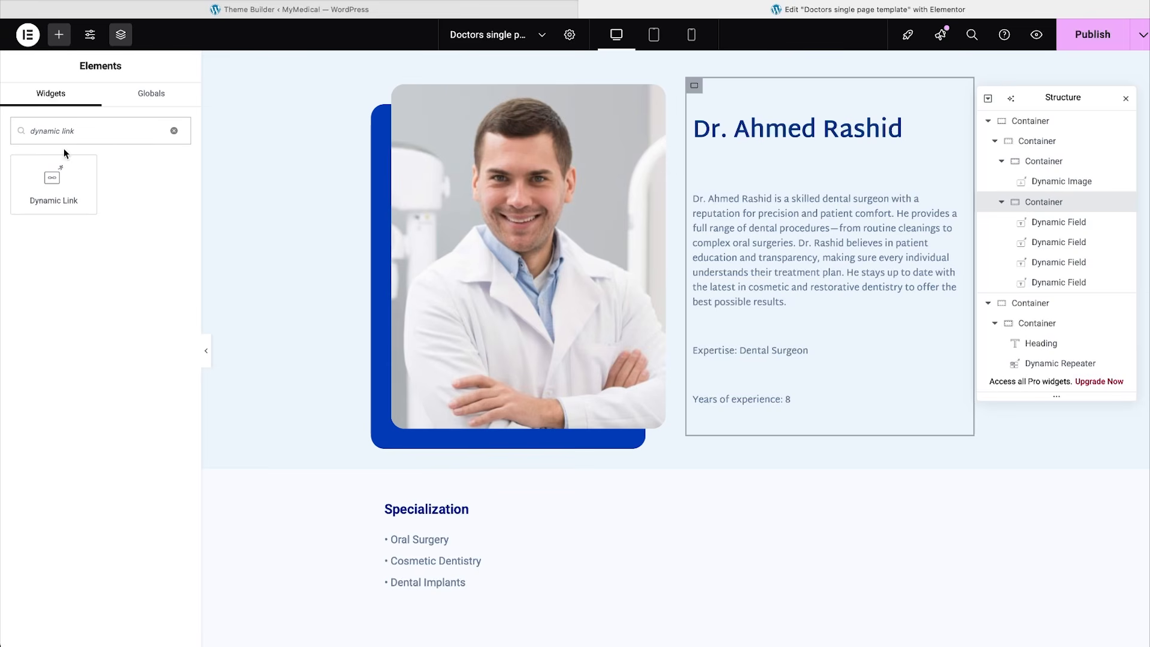
{"action": "left_click", "coordinate": [56, 195]}
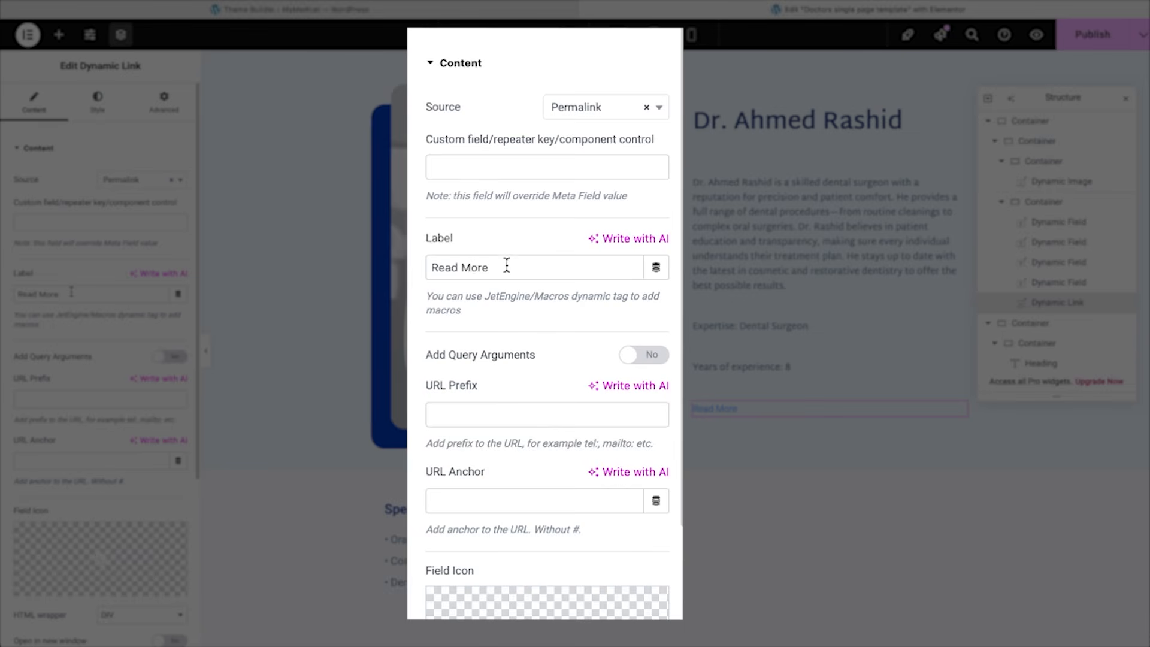
{"action": "left_click_drag", "start_coordinate": [506, 262], "coordinate": [429, 255]}
{"action": "type", "text": "Make an appointment"}
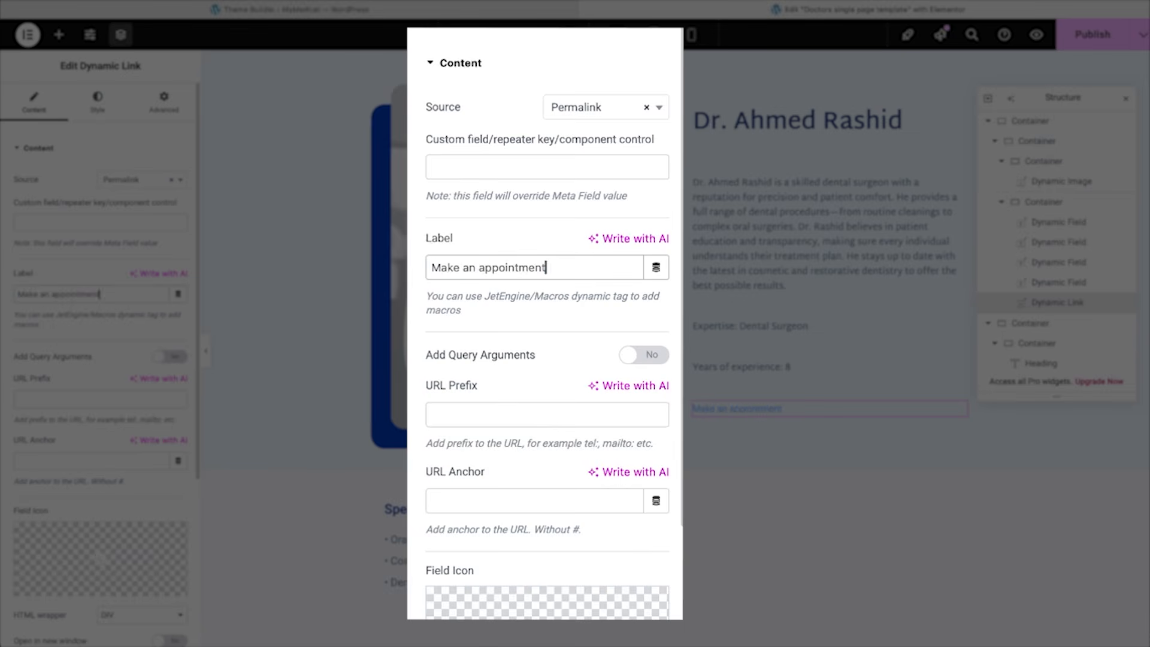
Enable query arguments, paste the book-a-doctor URL prefix, and set the link source to Options.
{"action": "left_click", "coordinate": [645, 359]}
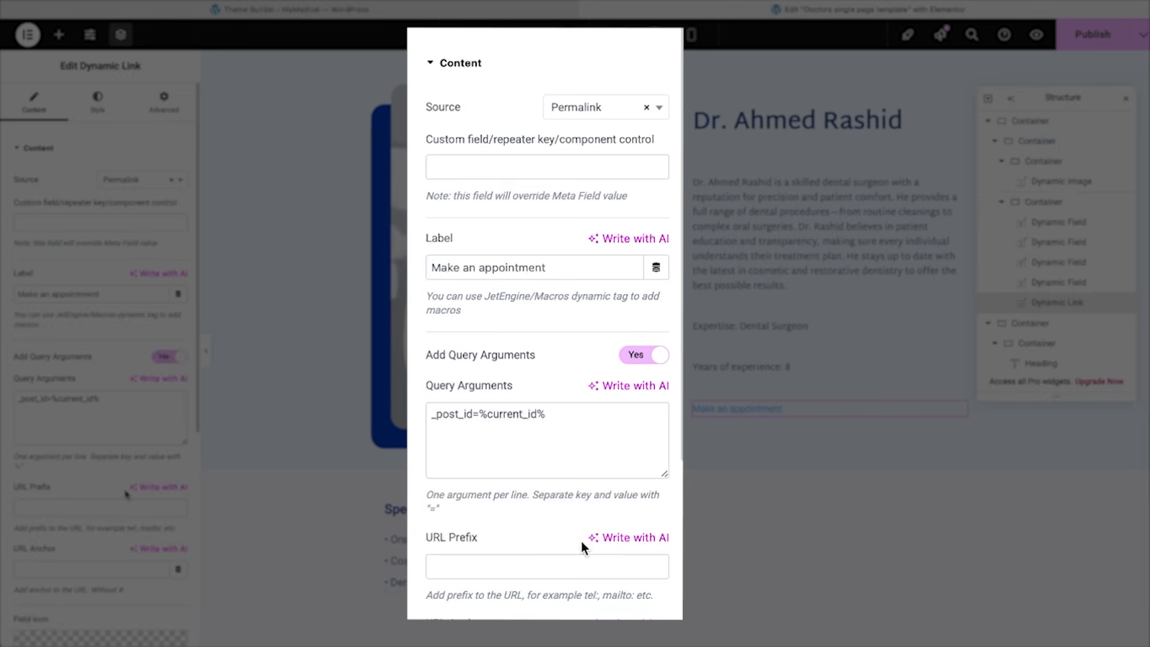
{"action": "left_click", "coordinate": [547, 565]}
{"action": "type", "text": "http://mymedical.local/book-a-doctor/"}
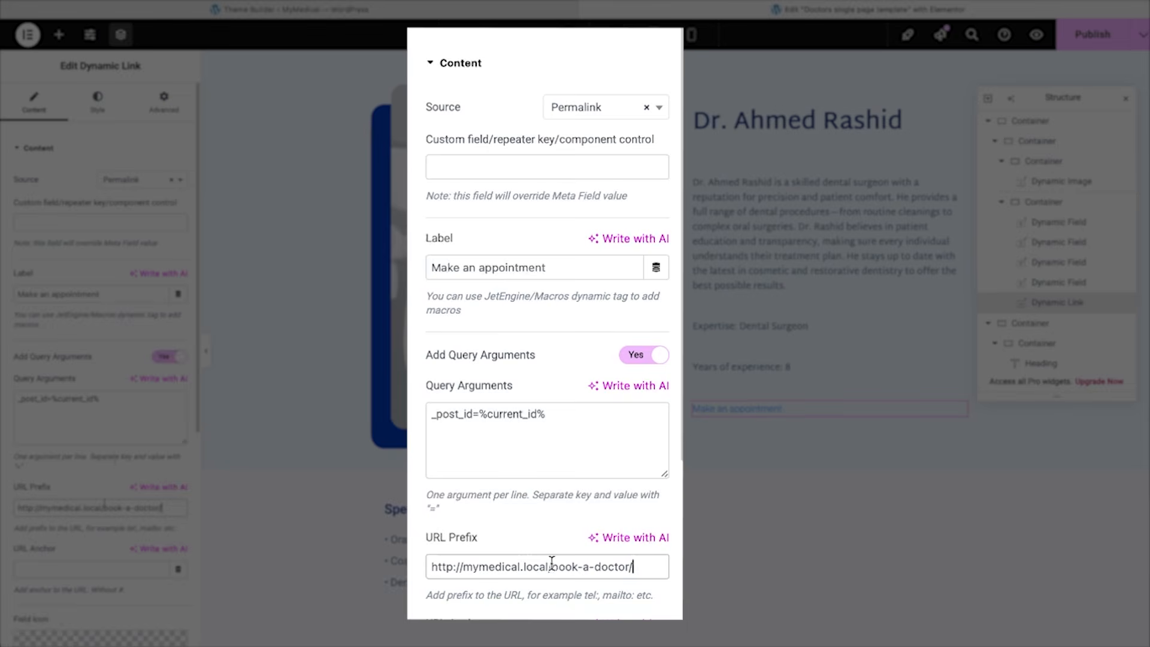
{"action": "left_click", "coordinate": [660, 114]}
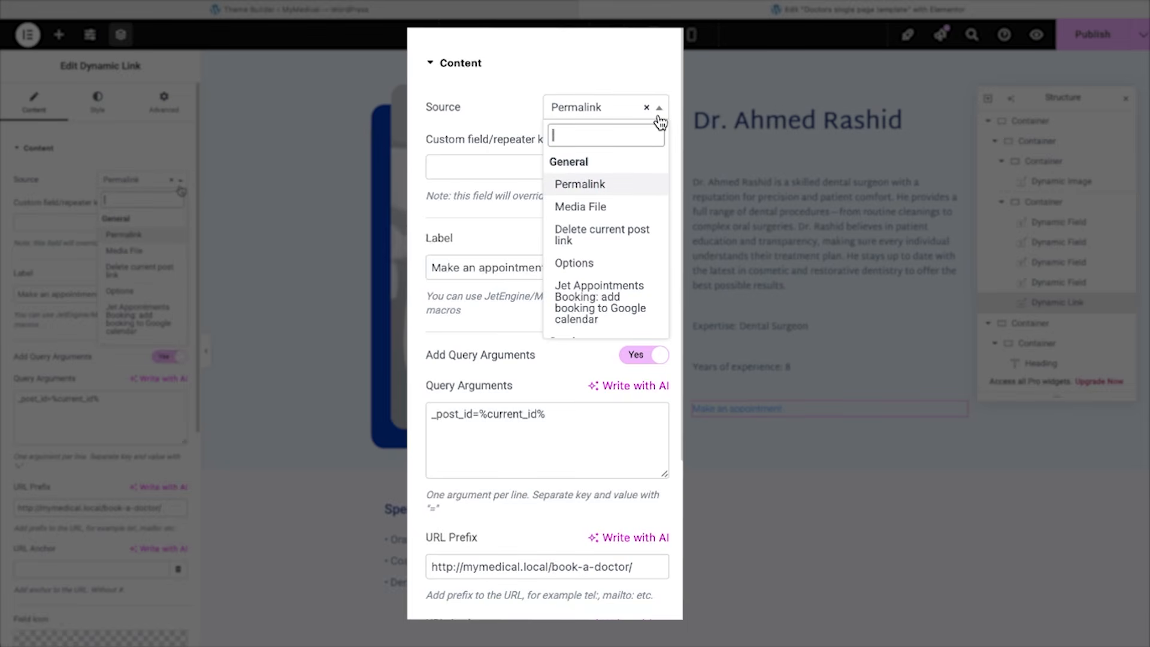
{"action": "type", "text": "op"}
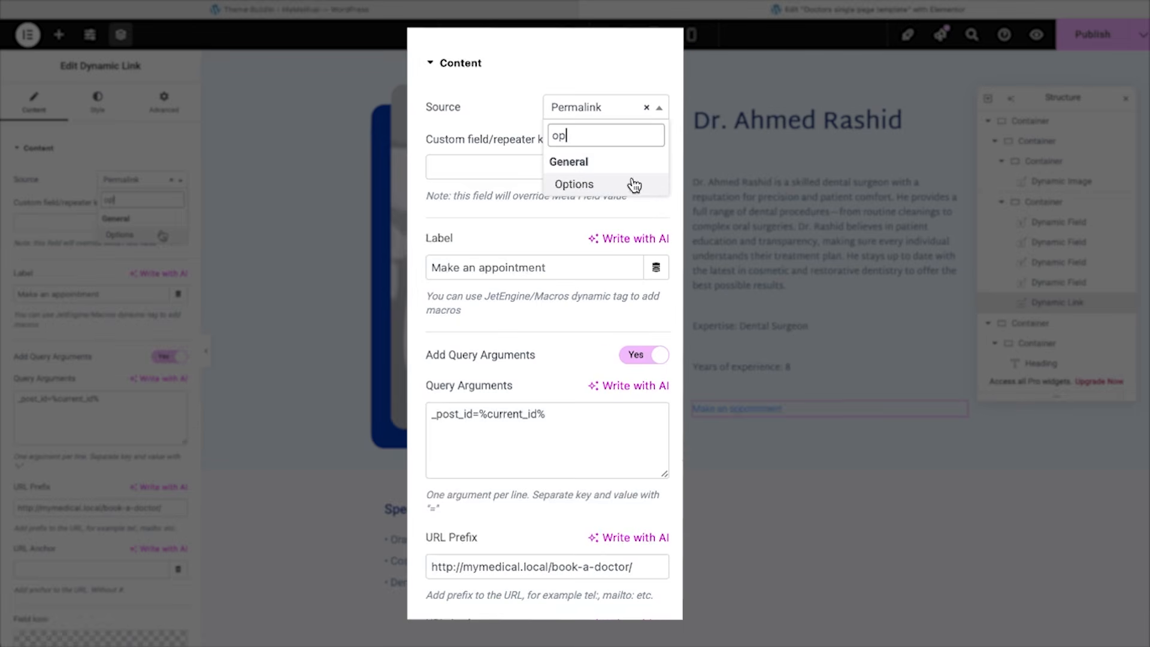
{"action": "left_click", "coordinate": [634, 184]}
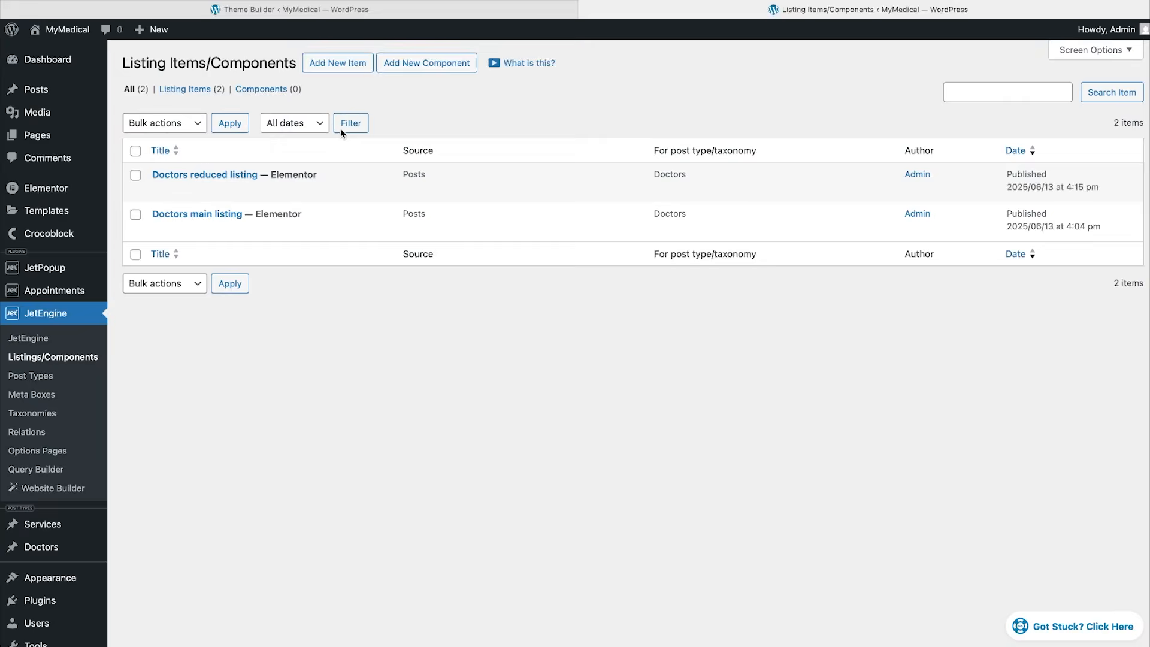
Create the 'Services main listing' item for Services, plus the Services reduced listing and single page template.
{"action": "left_click", "coordinate": [343, 67]}
{"action": "left_click", "coordinate": [410, 302]}
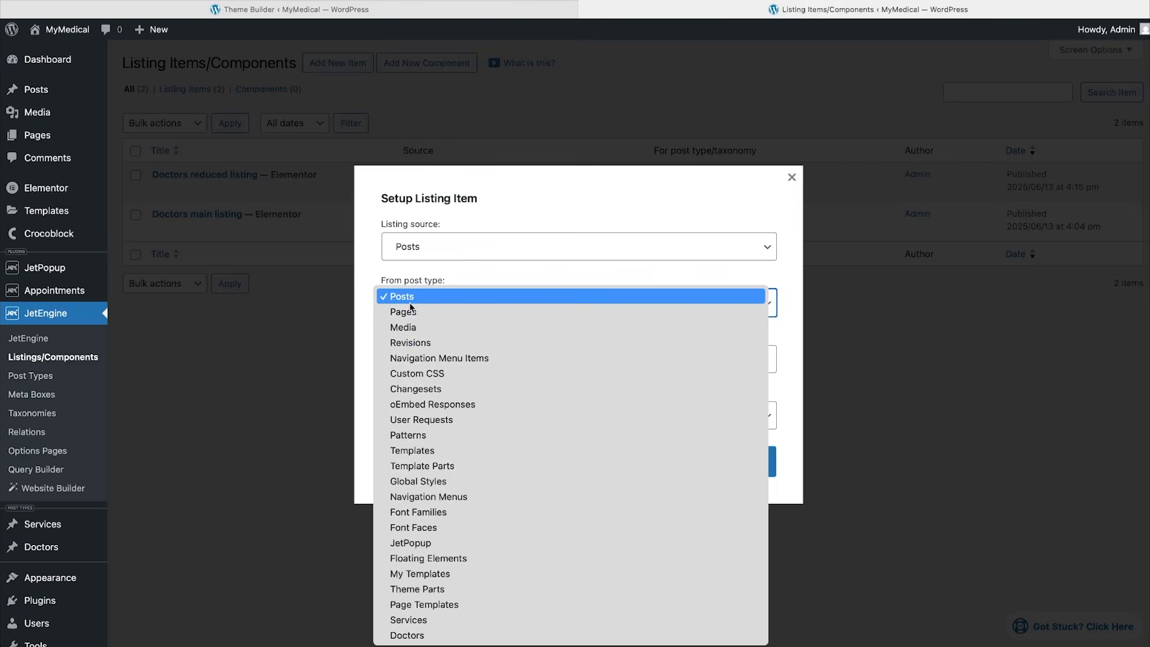
{"action": "left_click", "coordinate": [410, 616]}
{"action": "left_click", "coordinate": [449, 359]}
{"action": "type", "text": "Services main listing"}
{"action": "left_click", "coordinate": [564, 459]}
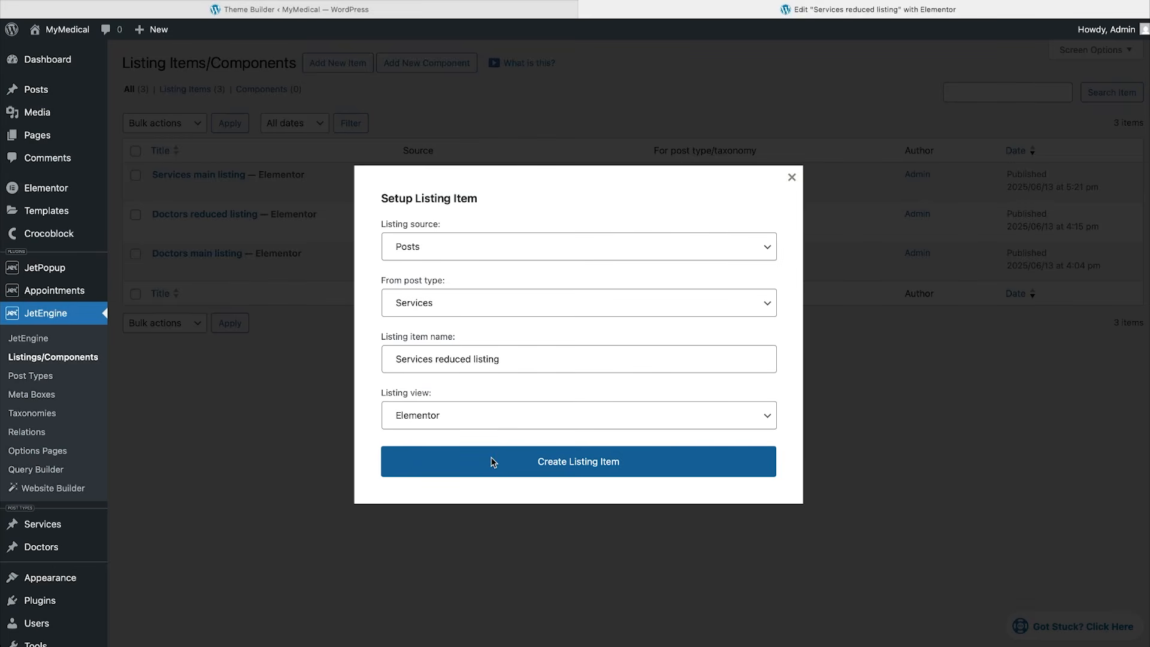
{"action": "left_click", "coordinate": [491, 462]}
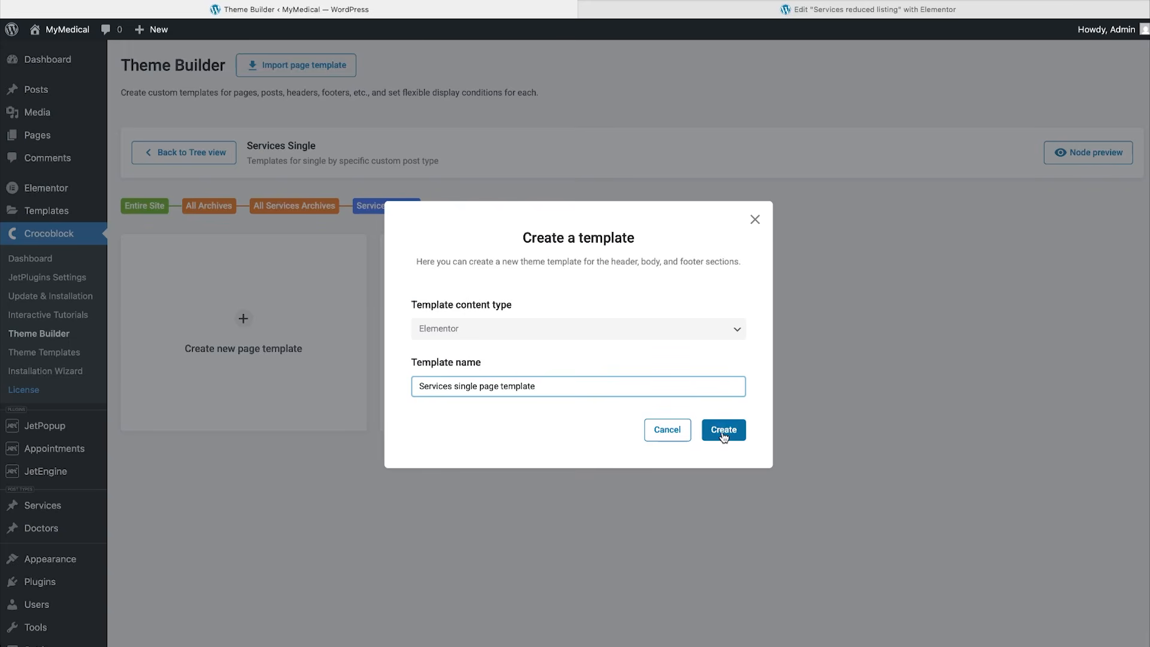
{"action": "left_click", "coordinate": [723, 430]}
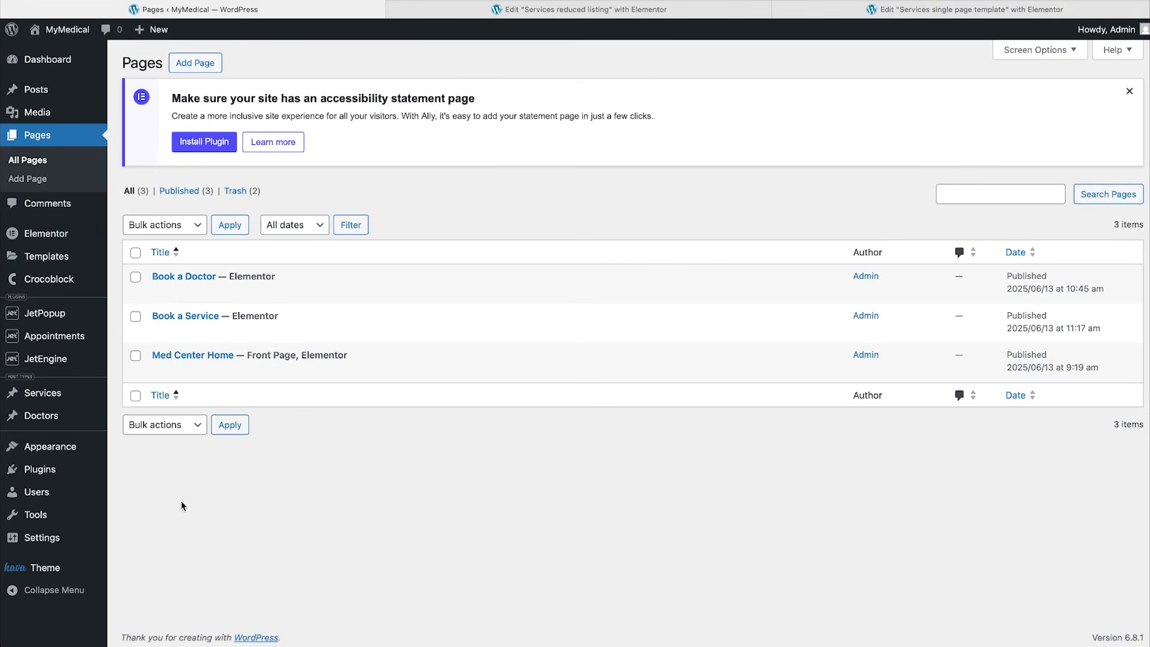
Open Med Center Home in Elementor and select the container holding the Our Services heading.
{"action": "left_click", "coordinate": [293, 371]}
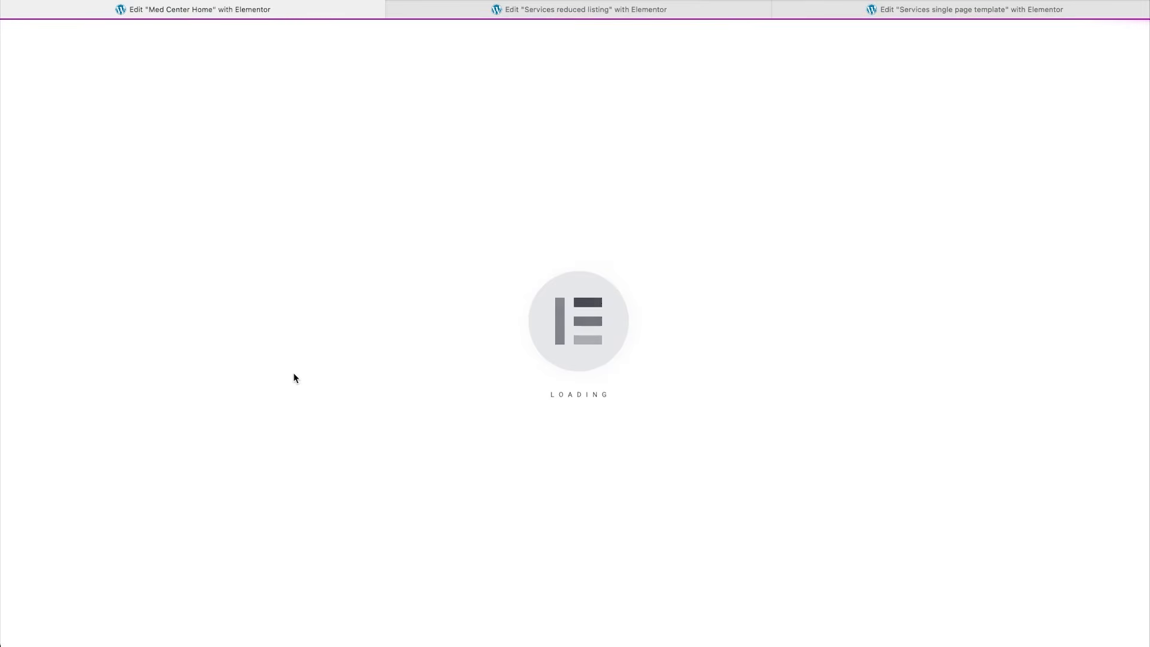
{"action": "scroll", "coordinate": [296, 372], "scroll_direction": "down", "scroll_amount": 10}
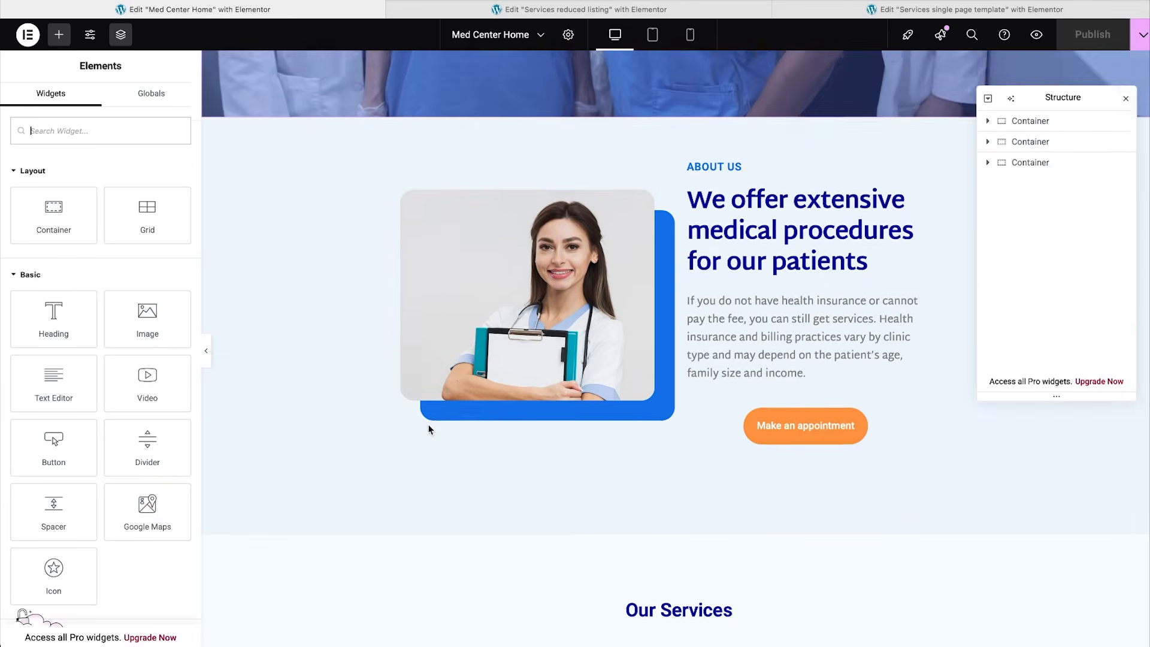
{"action": "left_click", "coordinate": [658, 439]}
{"action": "left_click", "coordinate": [1024, 183]}
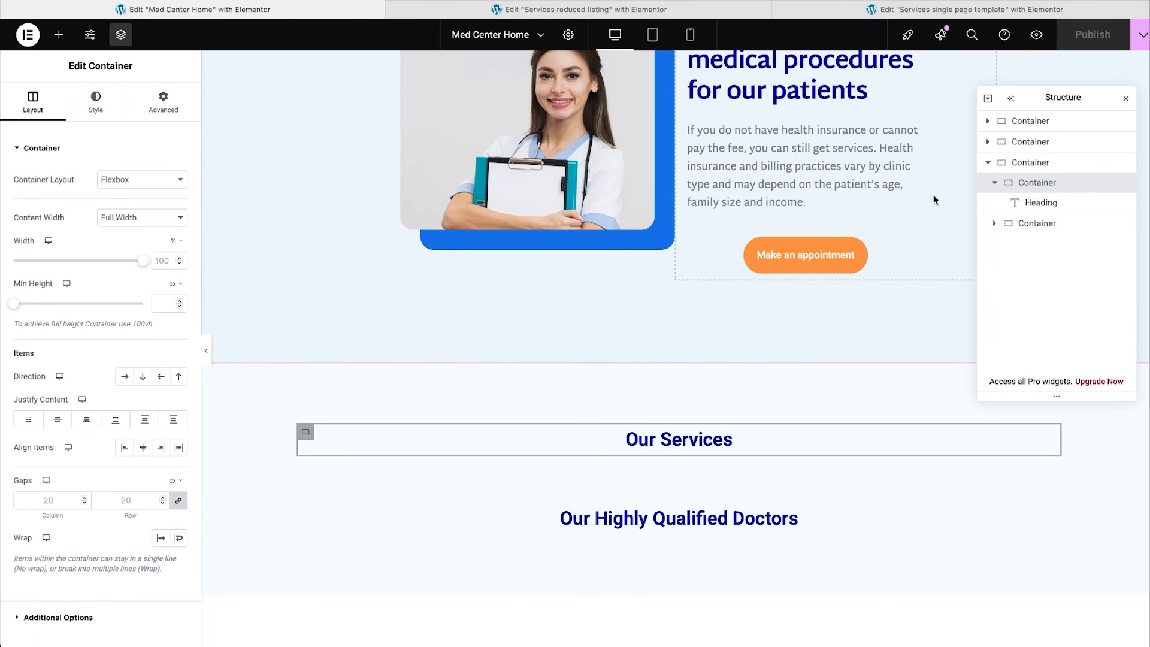
Add a Listing Grid using Services main listing with 4 columns and 4 posts.
{"action": "left_click", "coordinate": [59, 35]}
{"action": "type", "text": "listing"}
{"action": "left_click", "coordinate": [53, 183]}
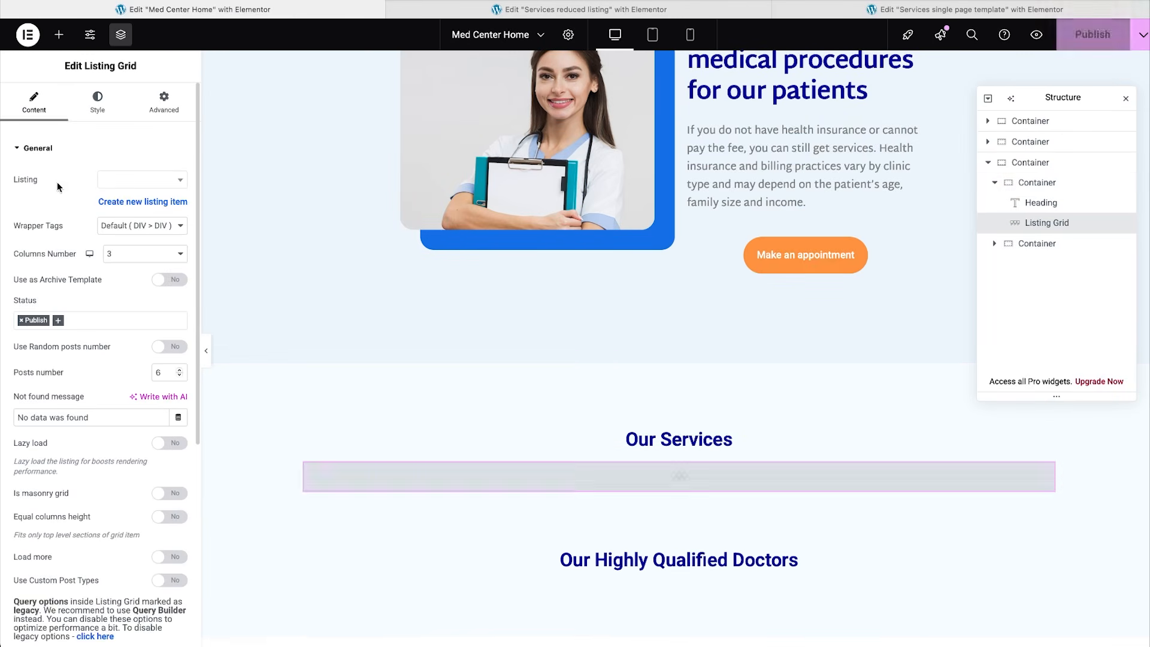
{"action": "left_click", "coordinate": [126, 181]}
{"action": "type", "text": "services"}
{"action": "left_click", "coordinate": [127, 219]}
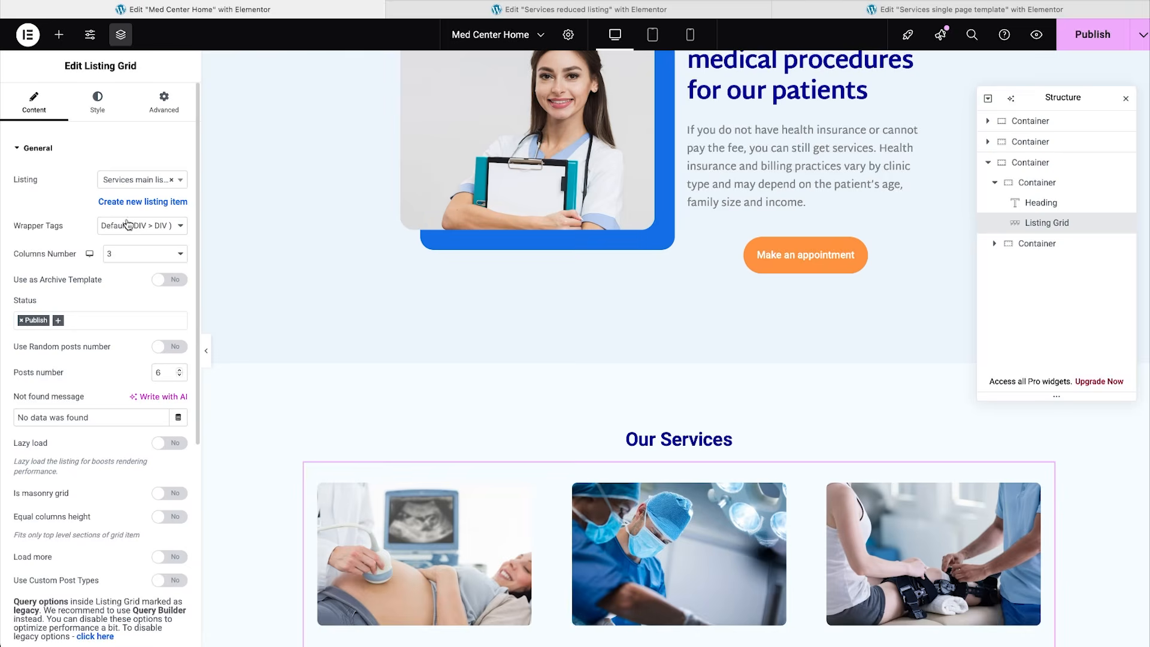
{"action": "left_click", "coordinate": [124, 253]}
{"action": "left_click", "coordinate": [125, 265]}
{"action": "double_click", "coordinate": [166, 372]}
{"action": "type", "text": "4"}
Enable load more on the services grid with loadservices as the element ID.
{"action": "scroll", "coordinate": [289, 484], "scroll_direction": "down", "scroll_amount": 4}
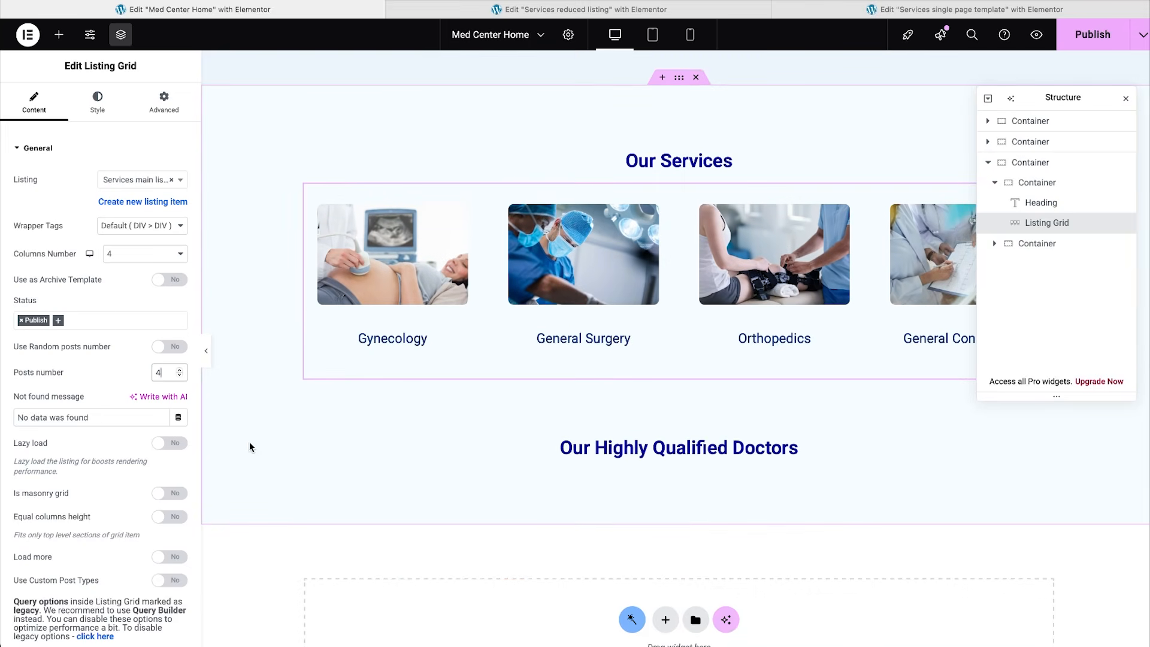
{"action": "left_click", "coordinate": [170, 557]}
{"action": "left_click", "coordinate": [103, 625]}
{"action": "key", "text": "ctrl+v"}
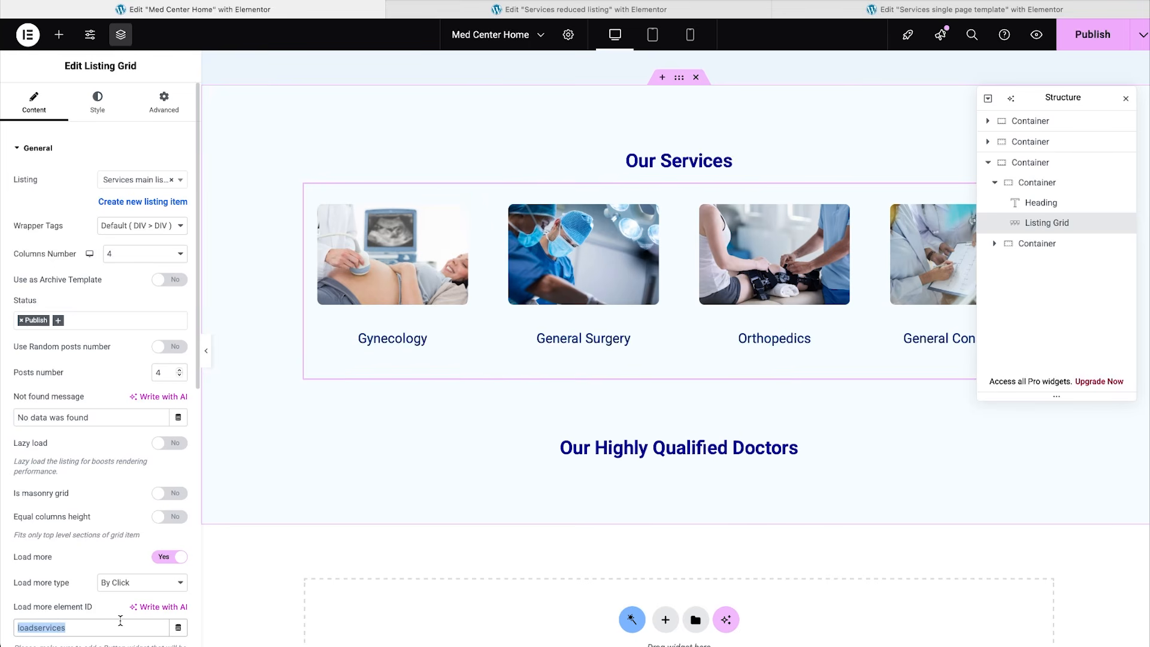
Add a button below the services grid with the text 'Load More'.
{"action": "left_click", "coordinate": [59, 34]}
{"action": "type", "text": "button"}
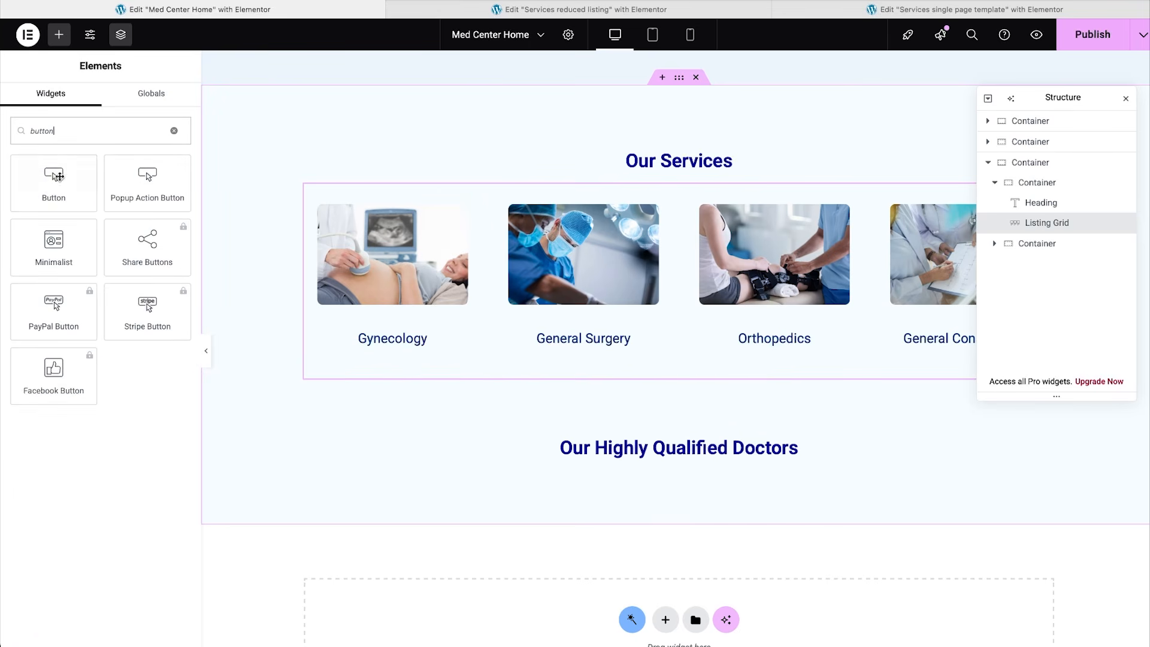
{"action": "left_click", "coordinate": [63, 192]}
{"action": "left_click", "coordinate": [169, 100]}
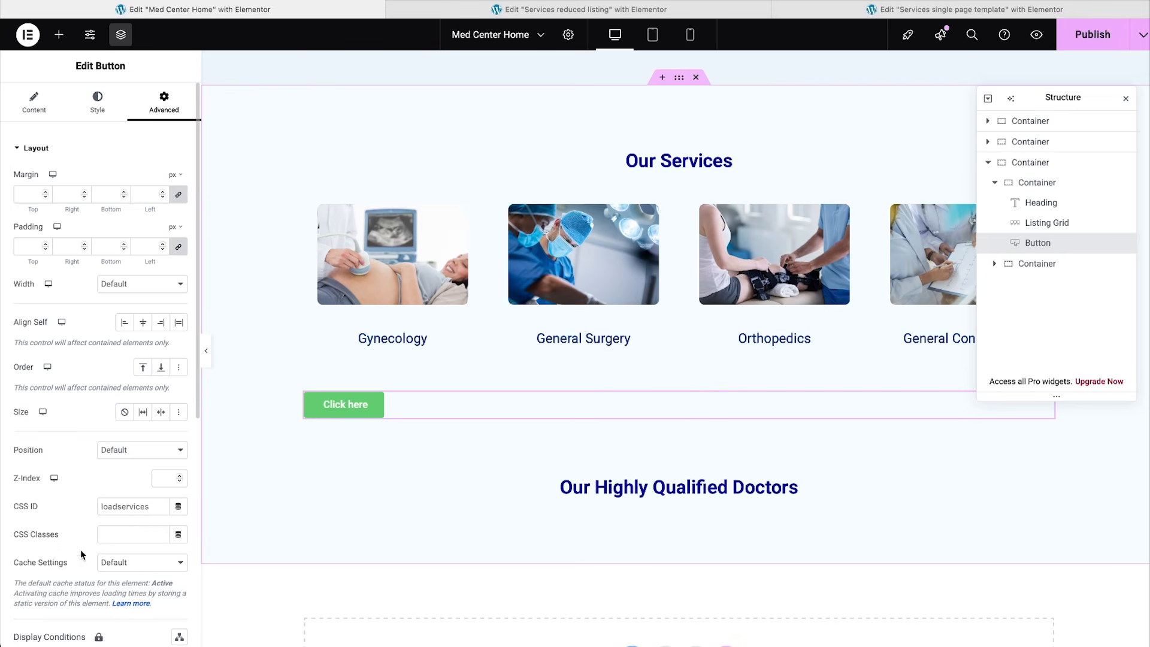
{"action": "left_click", "coordinate": [34, 96]}
{"action": "triple_click", "coordinate": [142, 211]}
{"action": "type", "text": "Load More"}
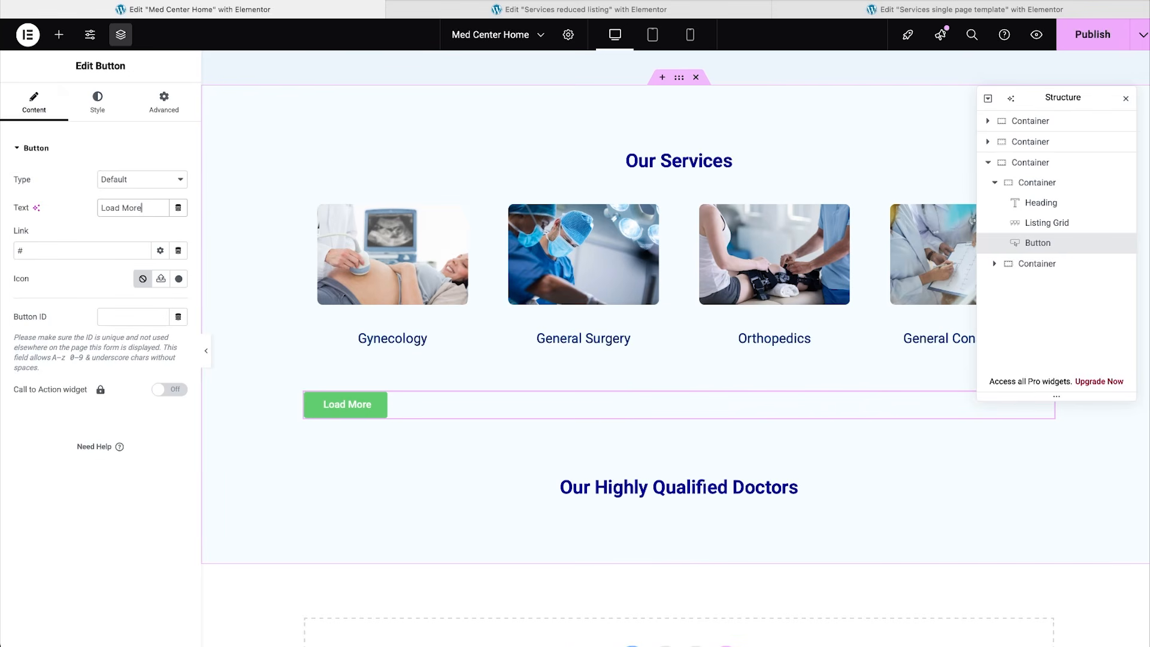
Style the button black, centred with border radius 30, and publish the page.
{"action": "left_click", "coordinate": [98, 102]}
{"action": "left_click", "coordinate": [178, 348]}
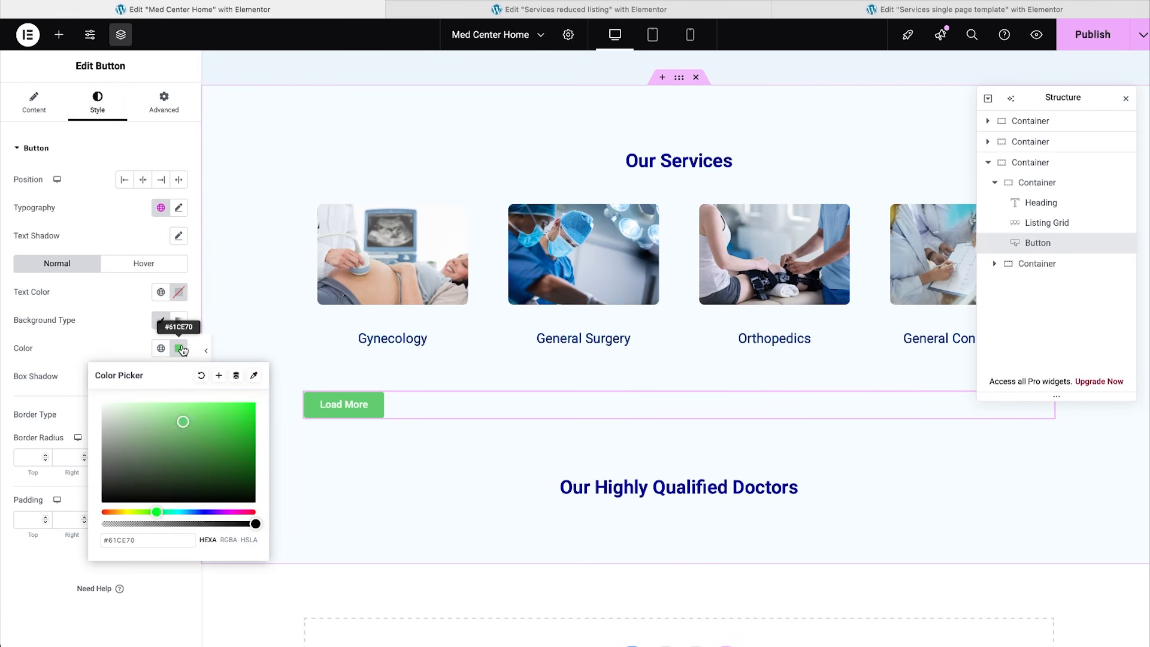
{"action": "left_click_drag", "start_coordinate": [182, 419], "coordinate": [236, 503]}
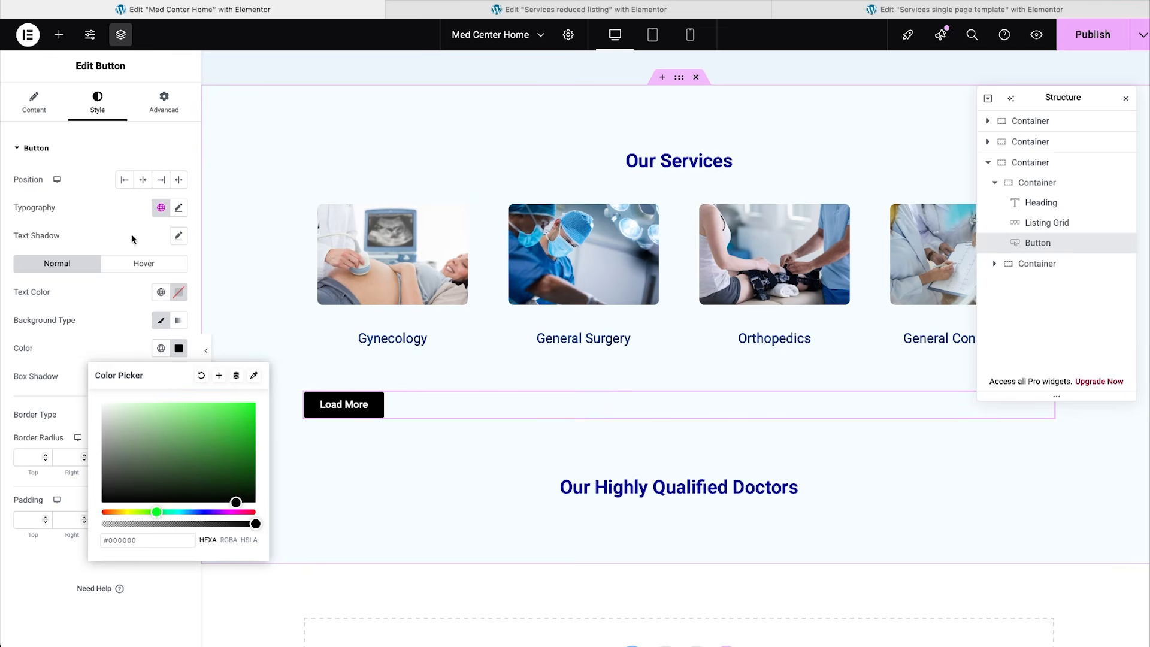
{"action": "left_click", "coordinate": [143, 180]}
{"action": "left_click", "coordinate": [27, 457]}
{"action": "type", "text": "30"}
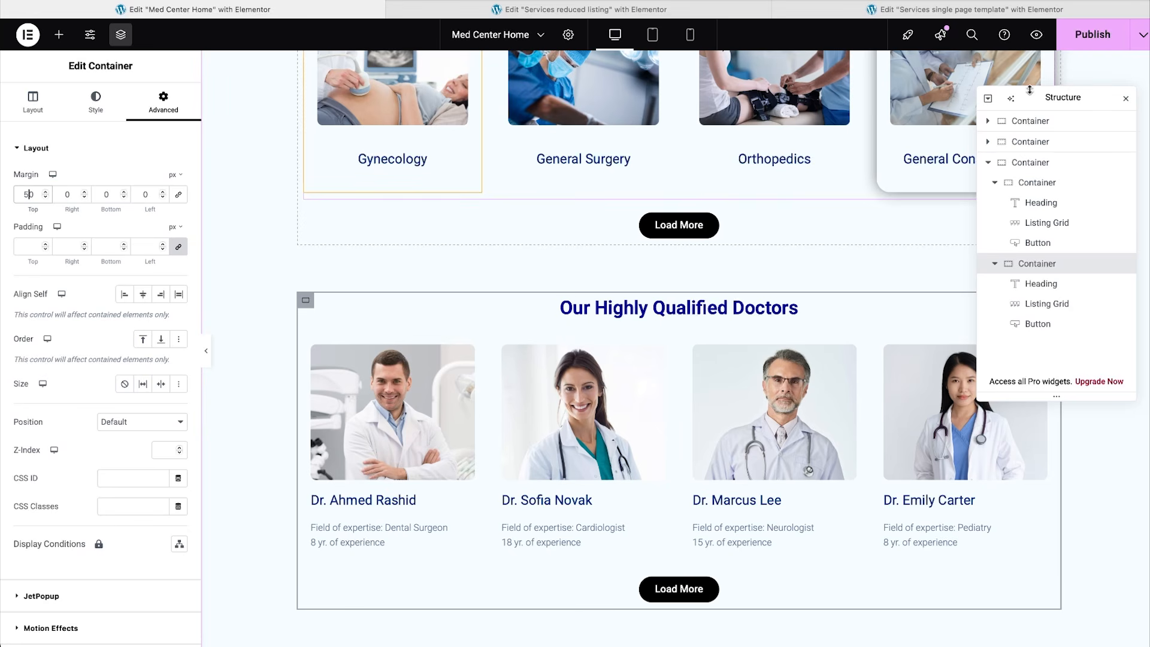
{"action": "left_click", "coordinate": [1087, 37]}
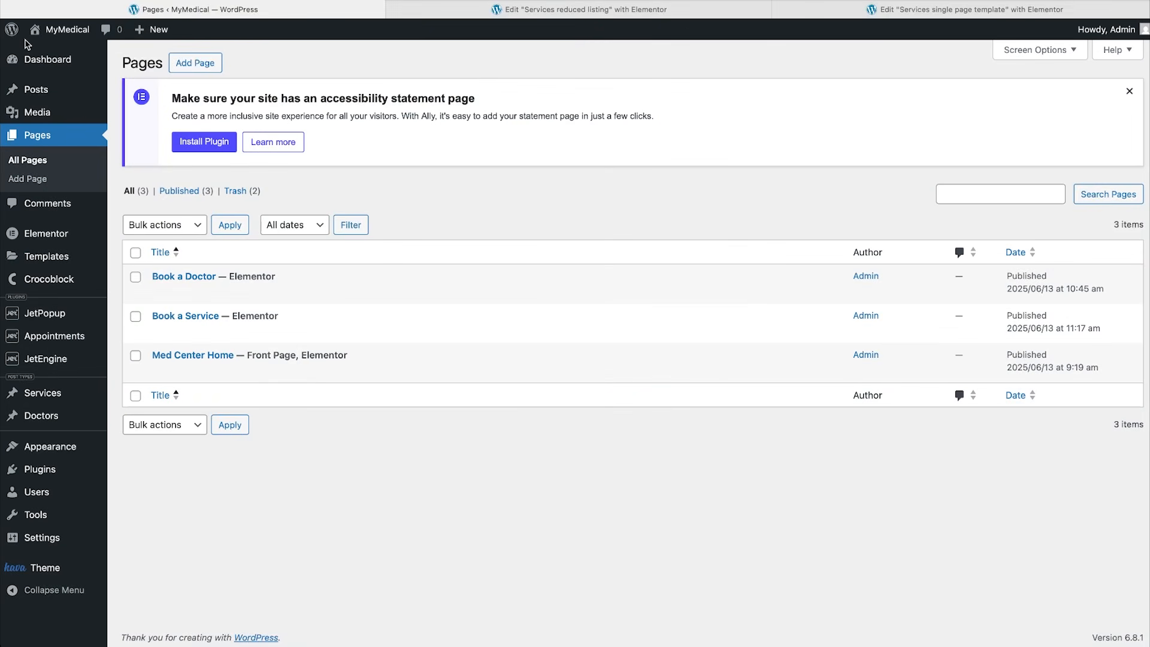
Start a new JetEngine query named 'Services query'.
{"action": "mouse_move", "coordinate": [48, 359]}
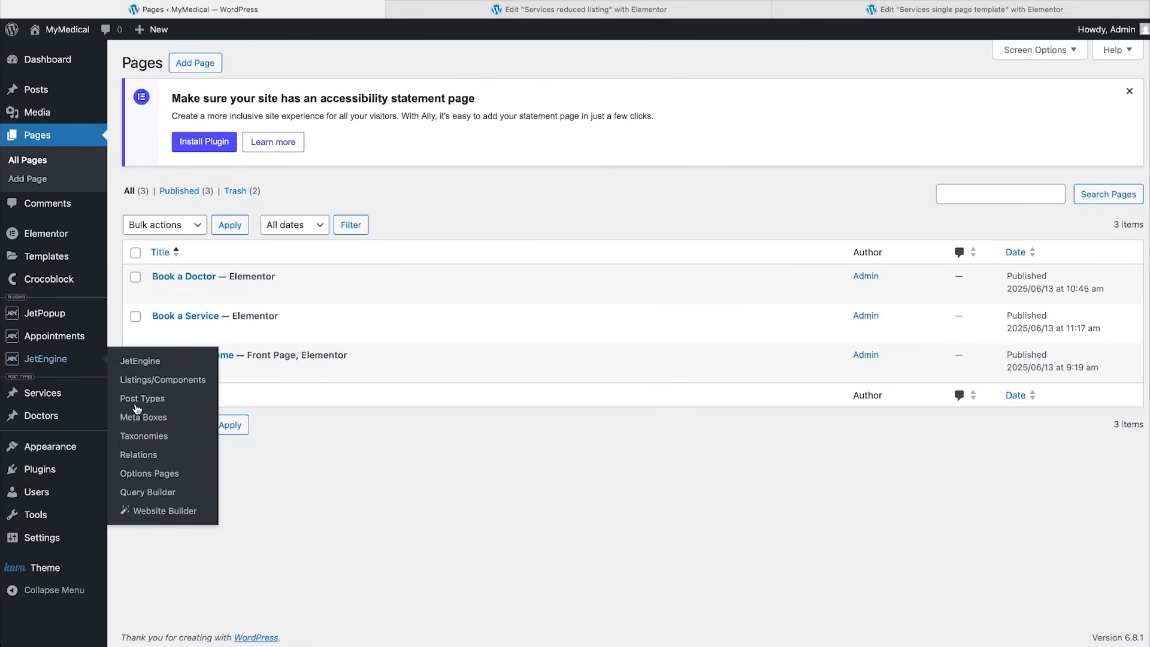
{"action": "left_click", "coordinate": [158, 492]}
{"action": "left_click", "coordinate": [233, 62]}
{"action": "left_click", "coordinate": [514, 152]}
{"action": "type", "text": "Services query"}
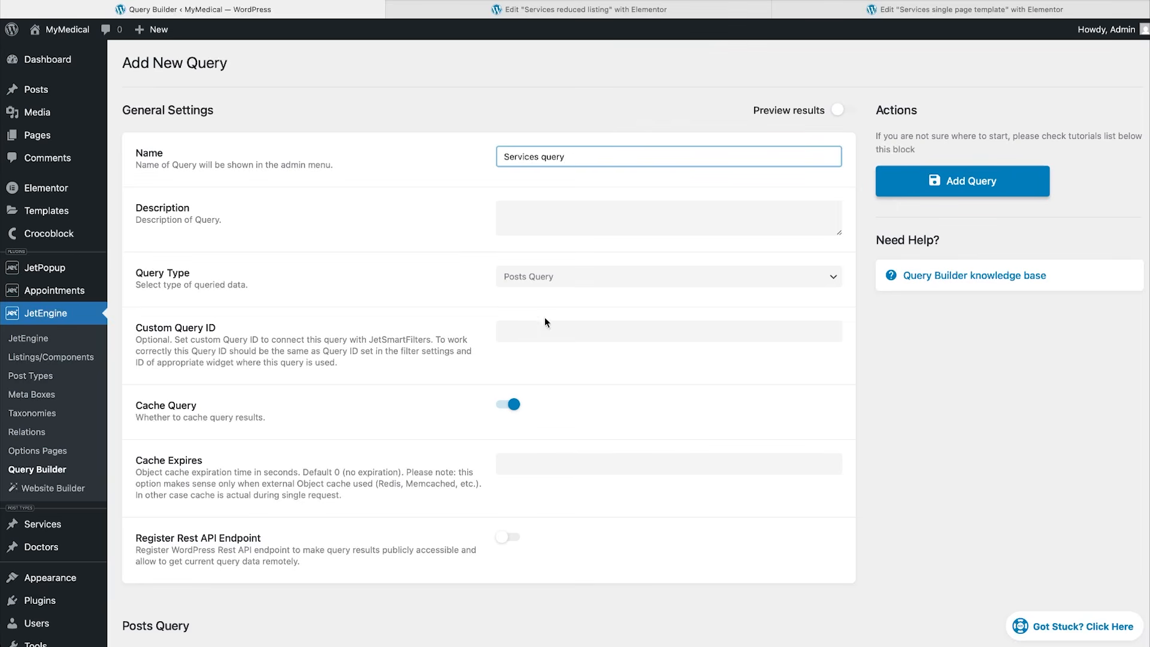
Set Post In to Related Items (services to doctors, Parent Object, Current Object ID) and add the query.
{"action": "scroll", "coordinate": [472, 465], "scroll_direction": "down", "scroll_amount": 7}
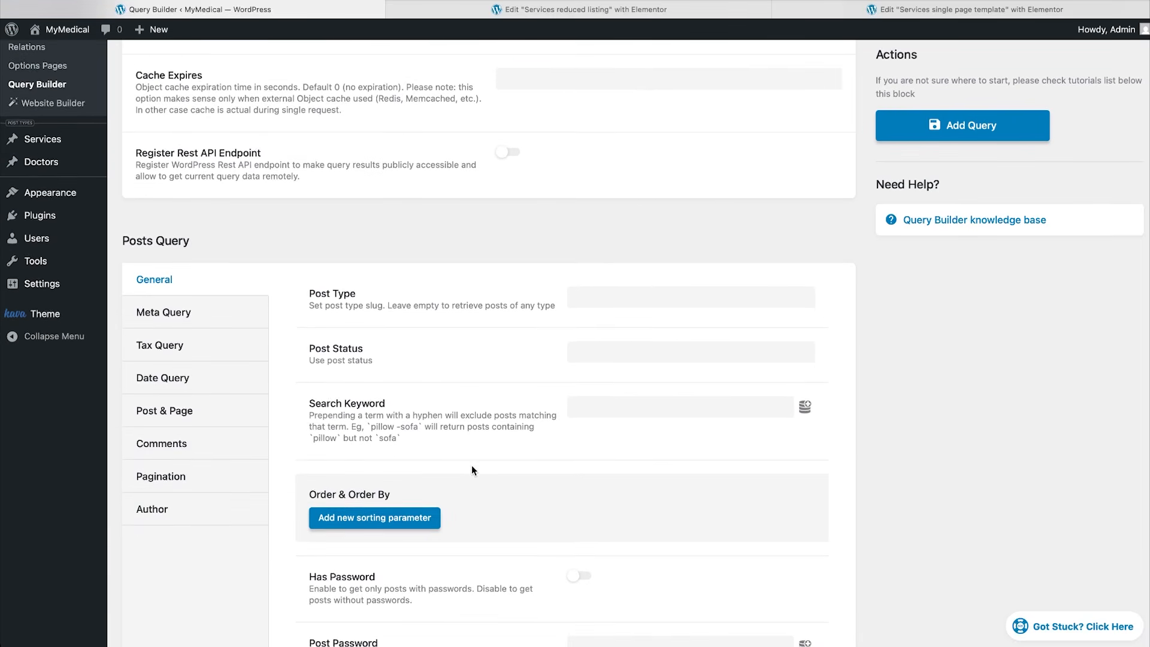
{"action": "left_click", "coordinate": [191, 402]}
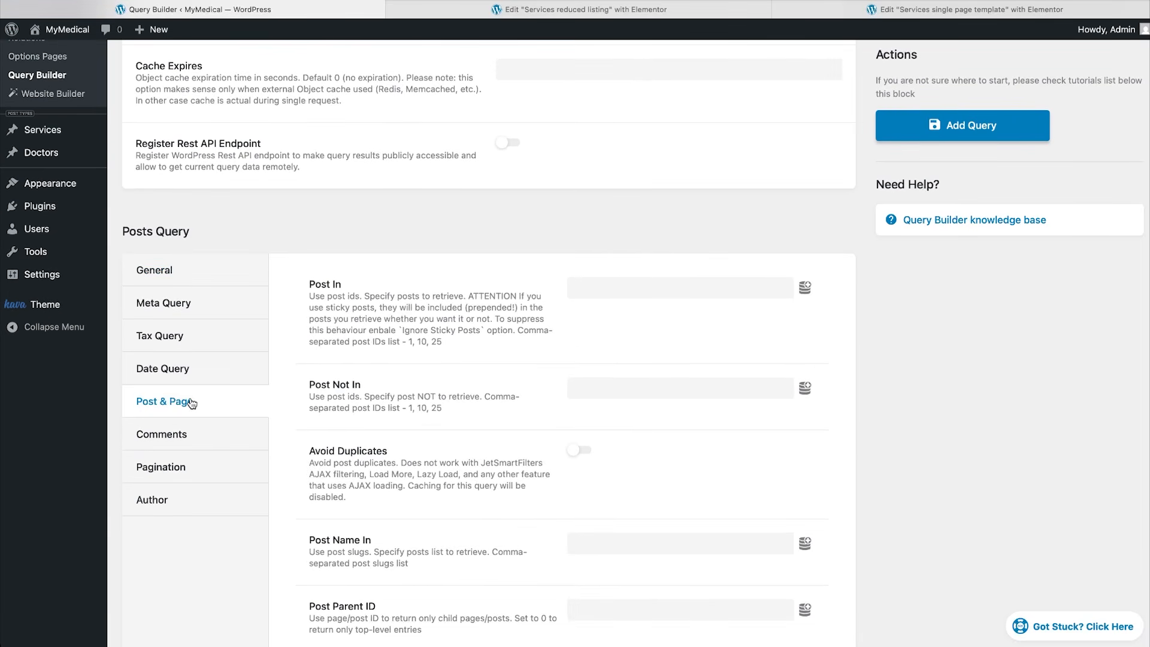
{"action": "left_click", "coordinate": [804, 289]}
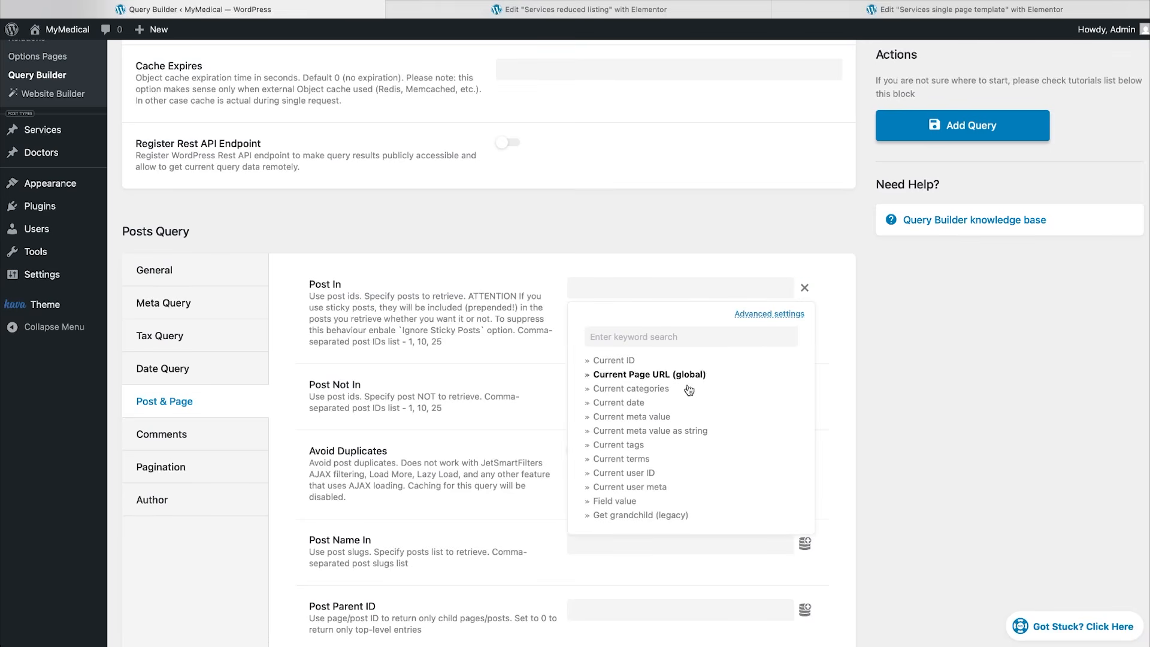
{"action": "scroll", "coordinate": [669, 430], "scroll_direction": "down", "scroll_amount": 2}
{"action": "scroll", "coordinate": [670, 430], "scroll_direction": "down", "scroll_amount": 6}
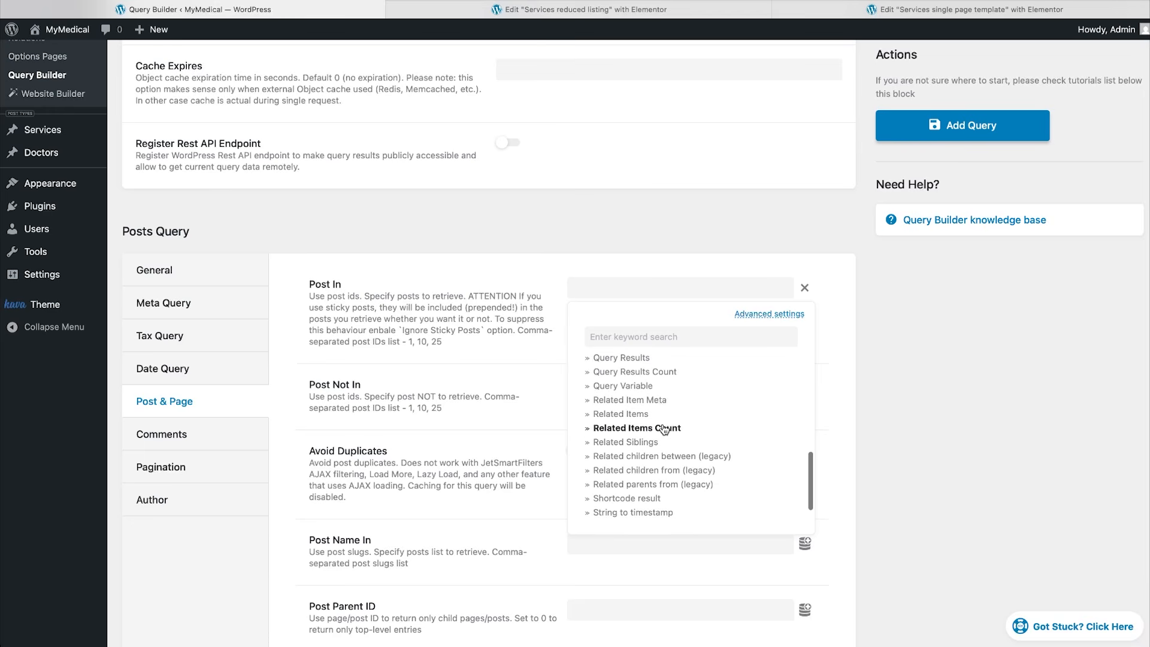
{"action": "left_click", "coordinate": [640, 413]}
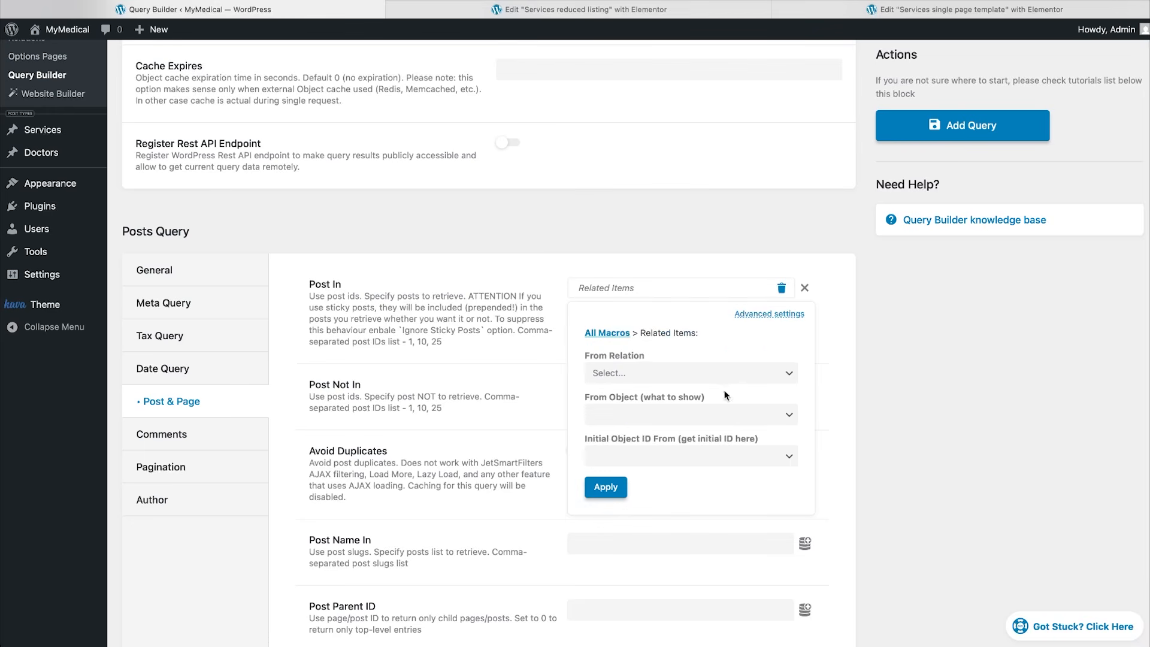
{"action": "left_click", "coordinate": [789, 375]}
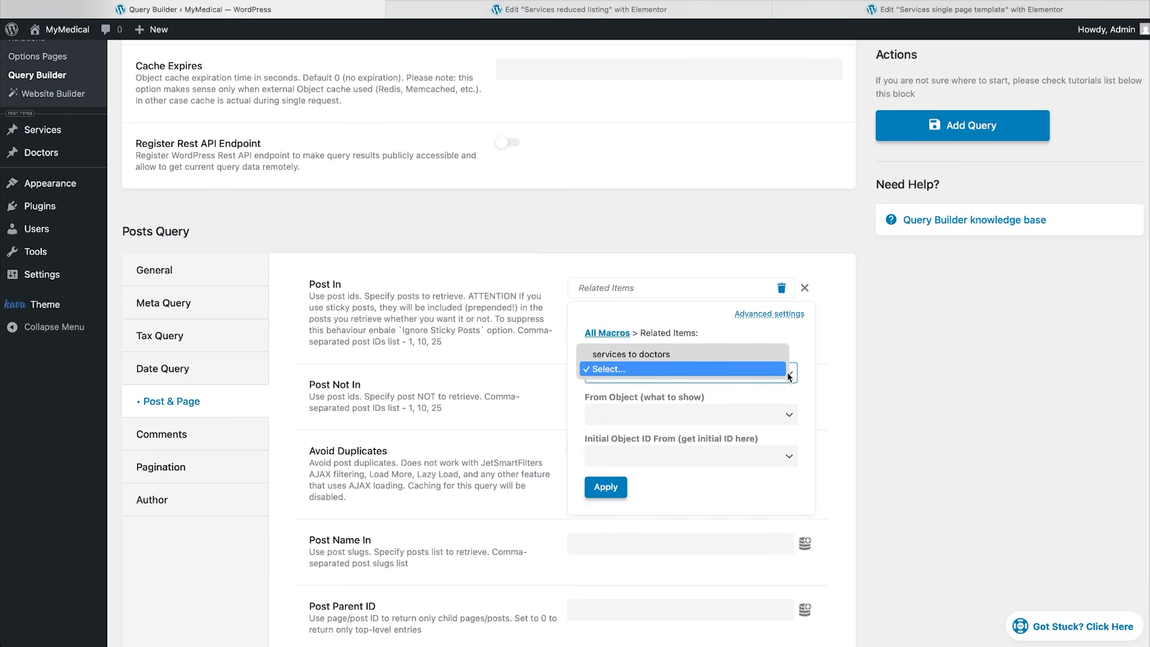
{"action": "left_click", "coordinate": [739, 354]}
{"action": "left_click", "coordinate": [788, 419]}
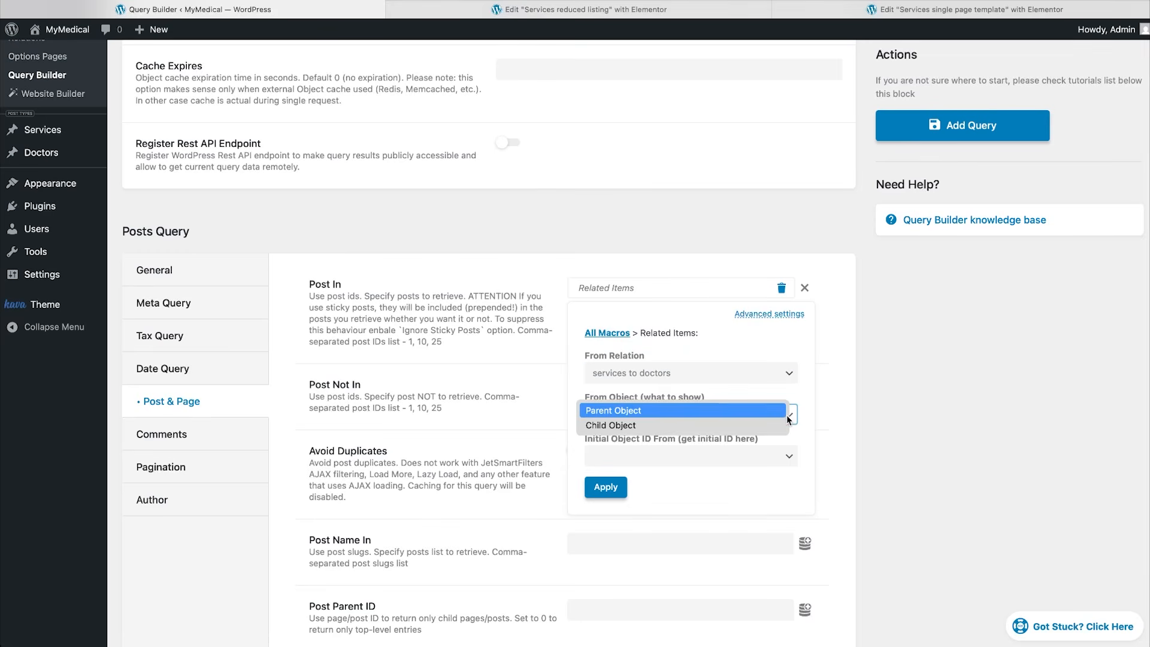
{"action": "left_click", "coordinate": [758, 412]}
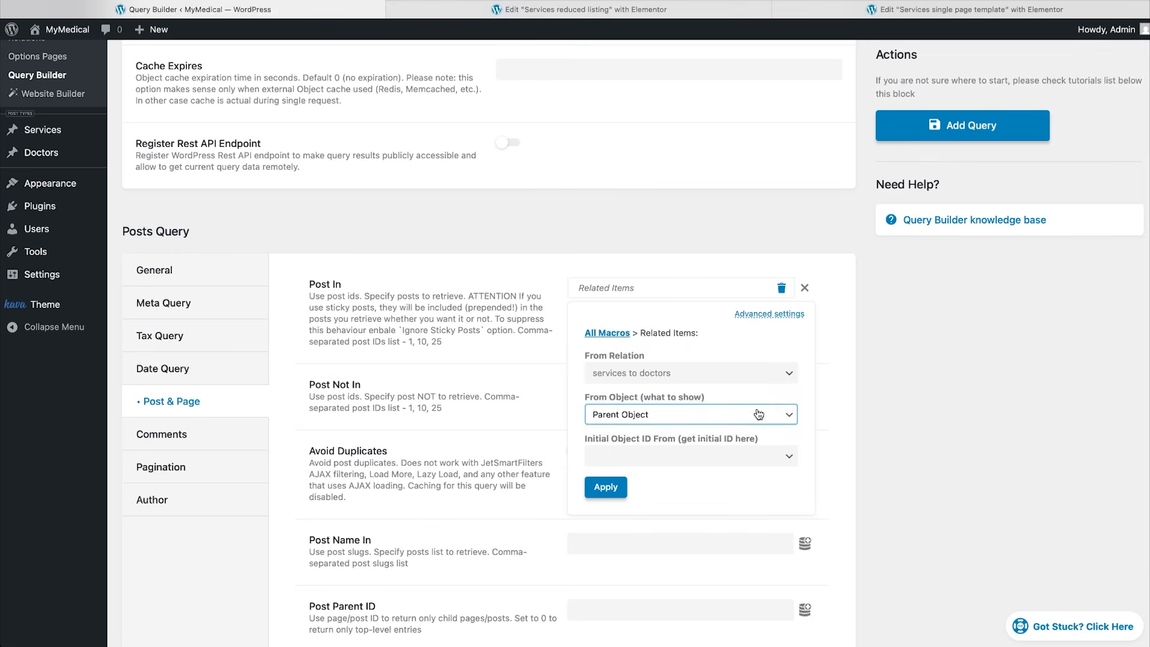
{"action": "left_click", "coordinate": [785, 459]}
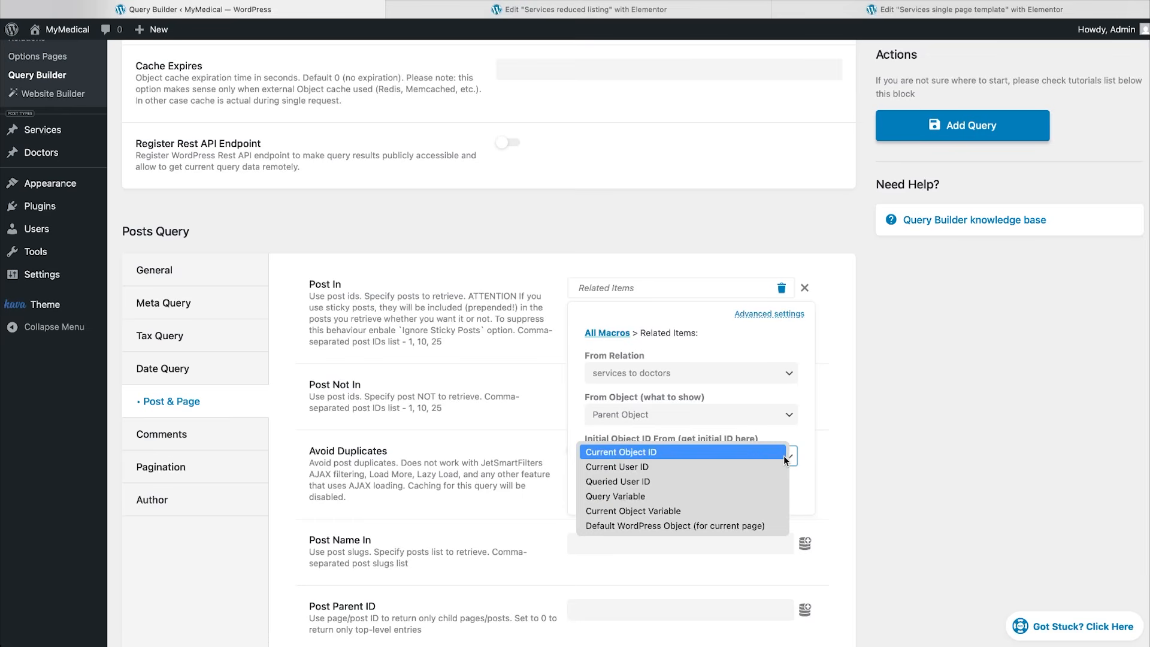
{"action": "left_click", "coordinate": [740, 451]}
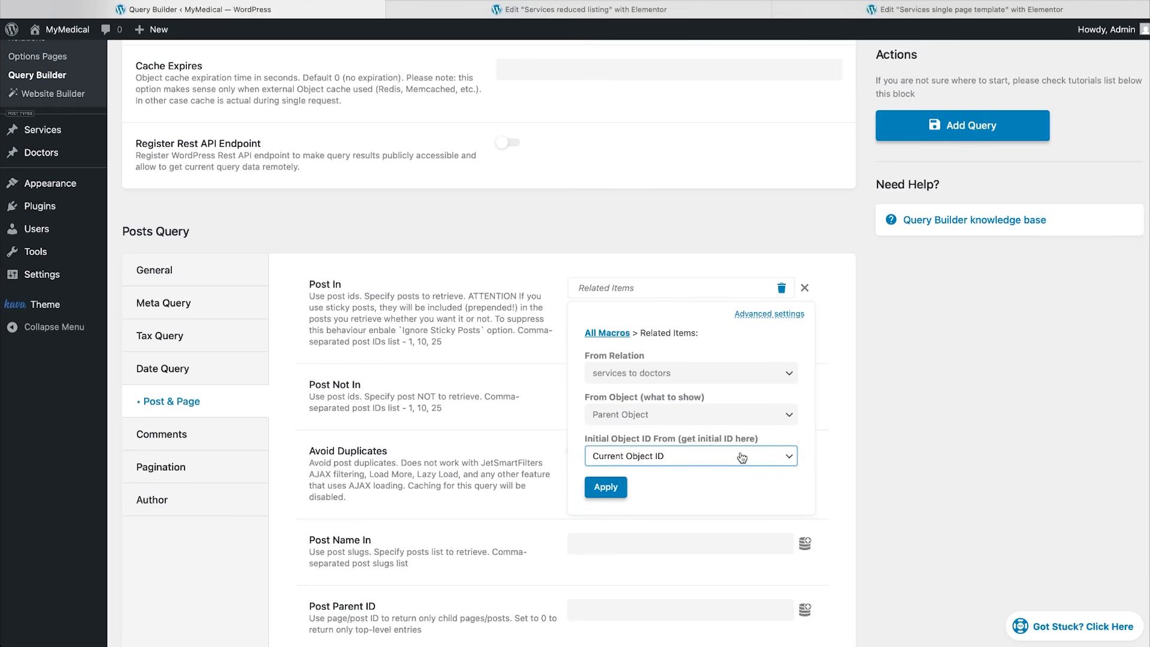
{"action": "left_click", "coordinate": [605, 488]}
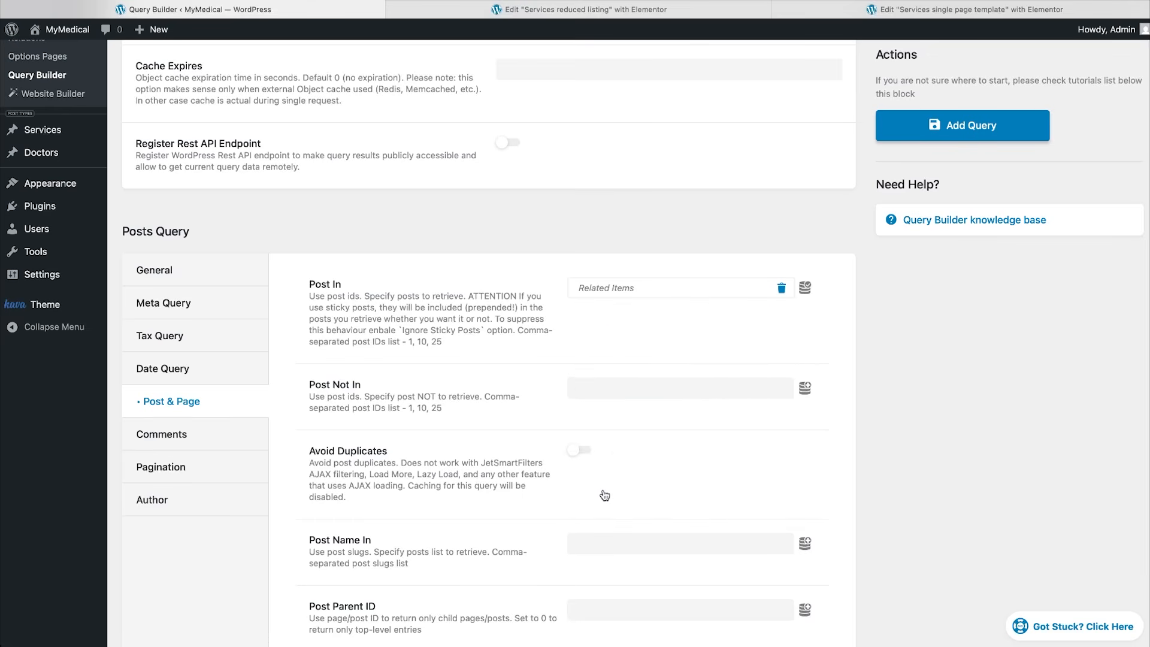
{"action": "left_click", "coordinate": [956, 127]}
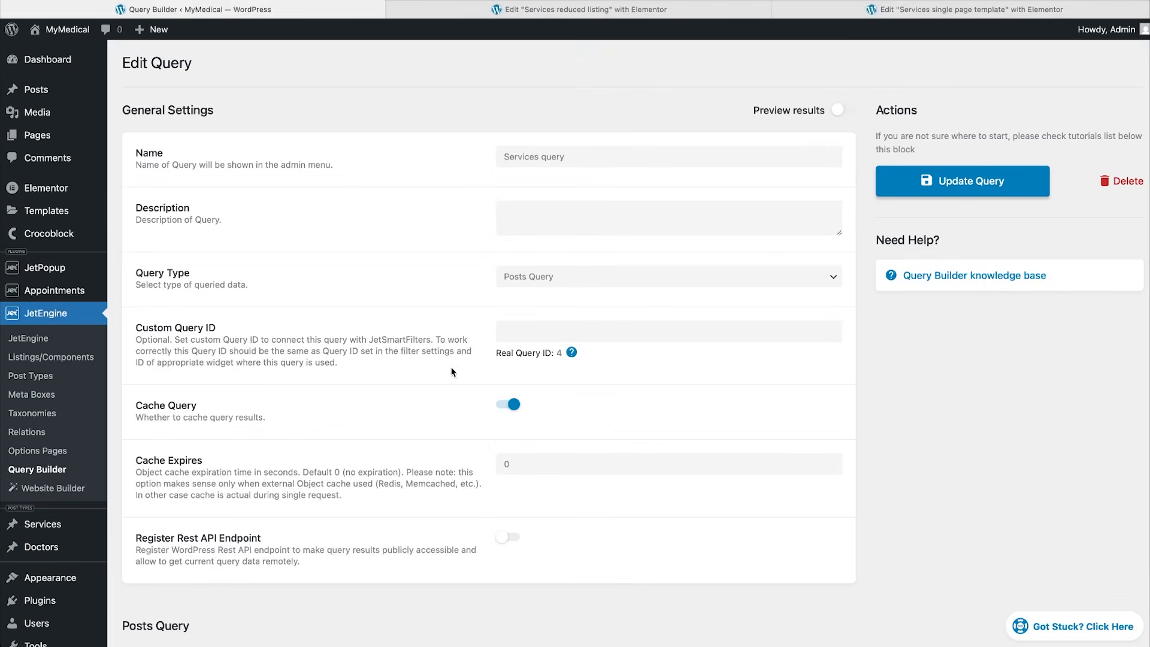
Copy it as 'Doctors query' using Child Object for Related Items, and update.
{"action": "left_click", "coordinate": [62, 471]}
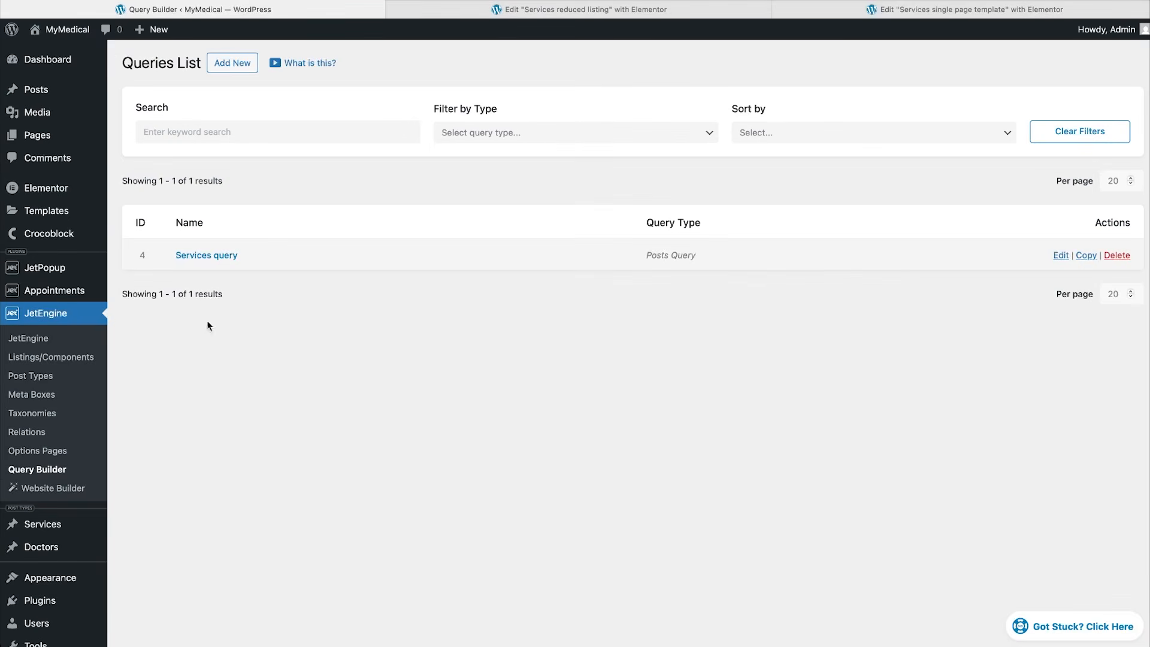
{"action": "left_click", "coordinate": [1086, 255]}
{"action": "left_click", "coordinate": [259, 256]}
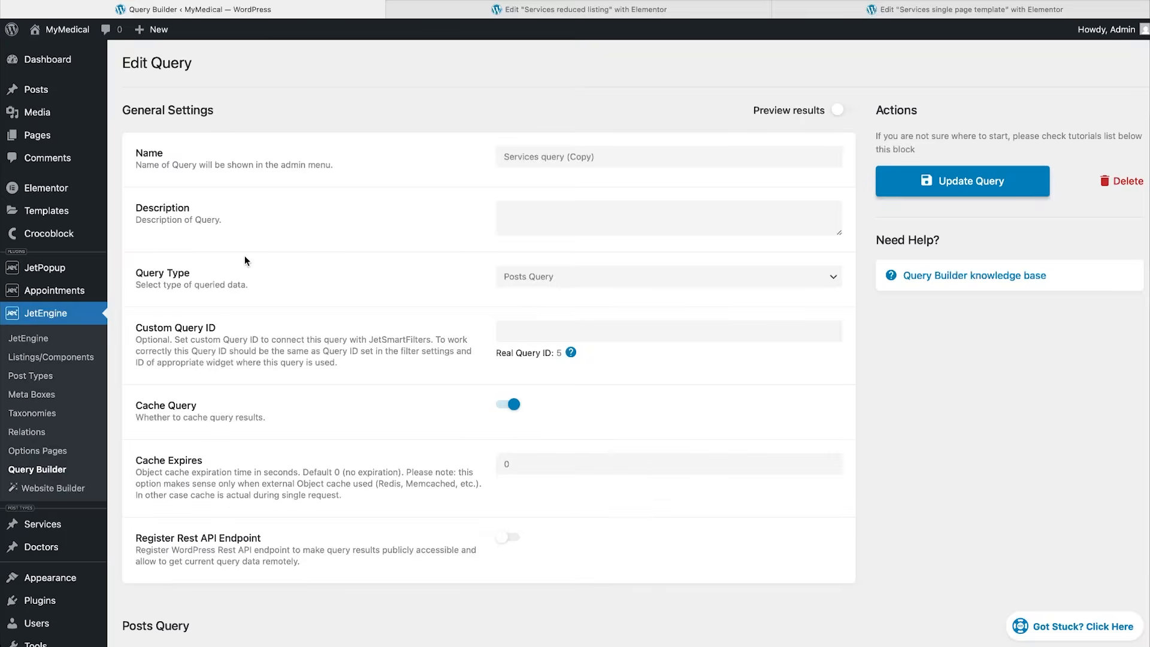
{"action": "triple_click", "coordinate": [509, 160]}
{"action": "type", "text": "Doctors query"}
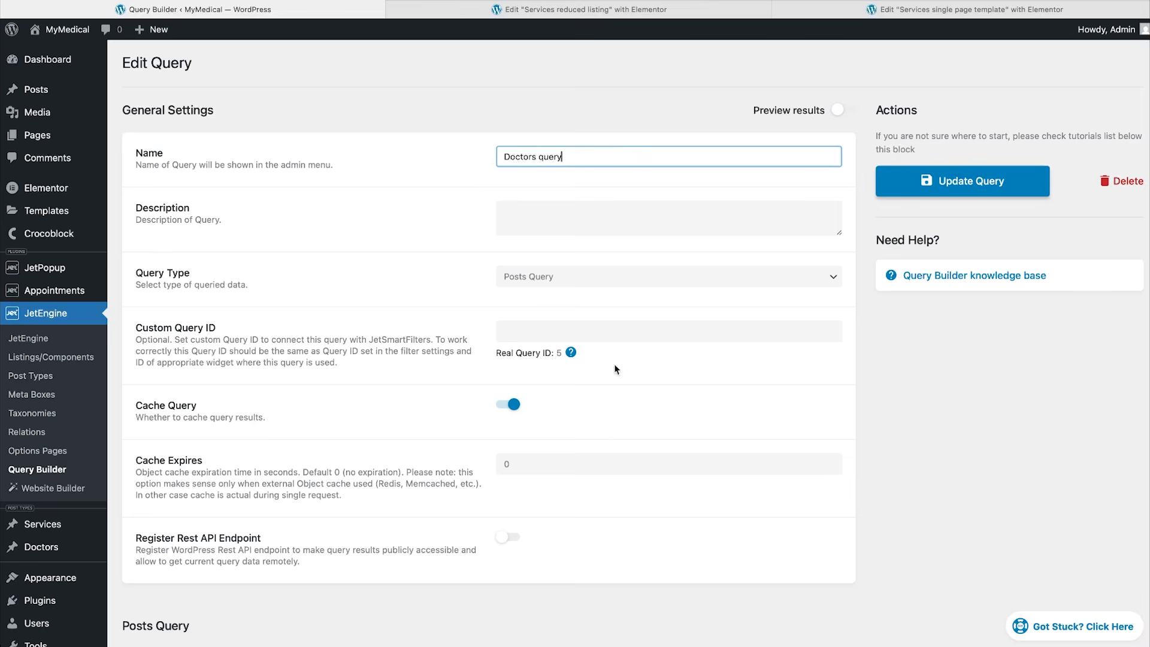
{"action": "scroll", "coordinate": [617, 430], "scroll_direction": "down", "scroll_amount": 8}
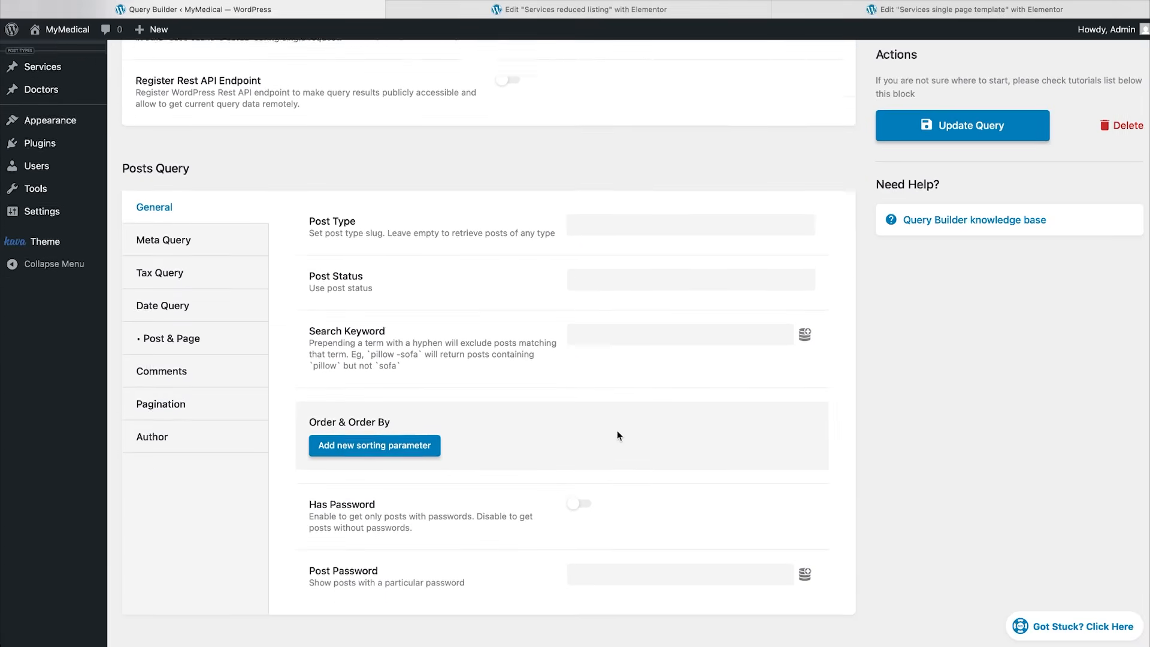
{"action": "left_click", "coordinate": [226, 322]}
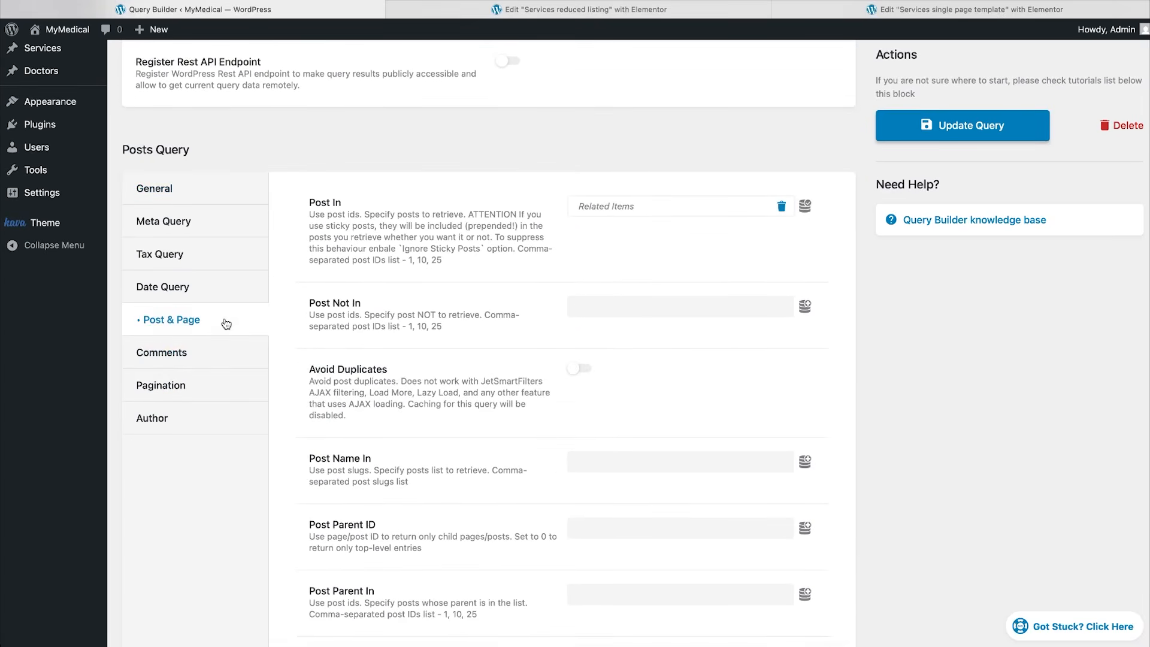
{"action": "left_click", "coordinate": [804, 208]}
{"action": "left_click", "coordinate": [778, 333]}
{"action": "left_click", "coordinate": [749, 344]}
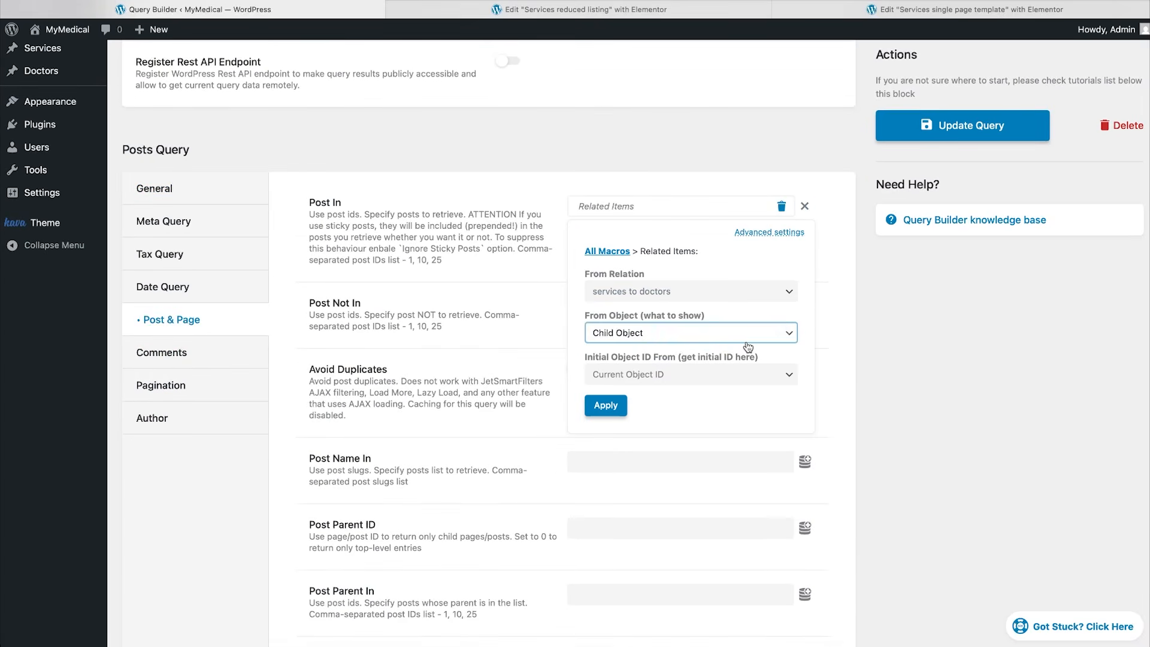
{"action": "left_click", "coordinate": [604, 405]}
{"action": "left_click", "coordinate": [952, 125]}
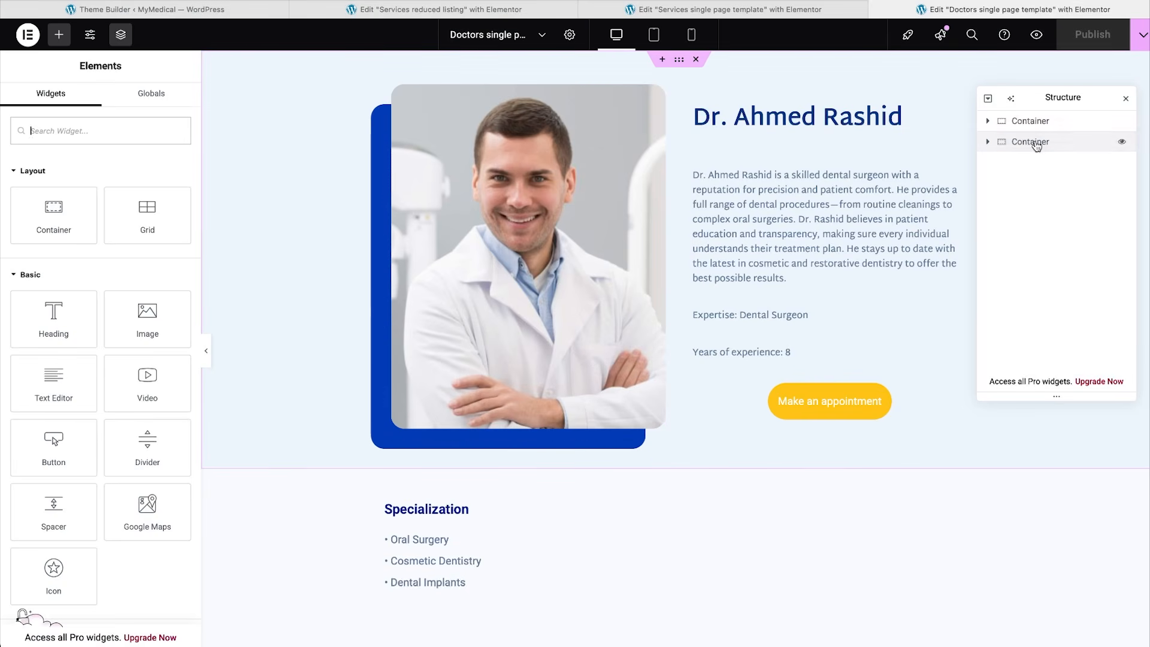
Add a Listing Grid to the doctor template using the Services reduced listing.
{"action": "left_click", "coordinate": [1029, 141]}
{"action": "left_click", "coordinate": [59, 34]}
{"action": "type", "text": "listi"}
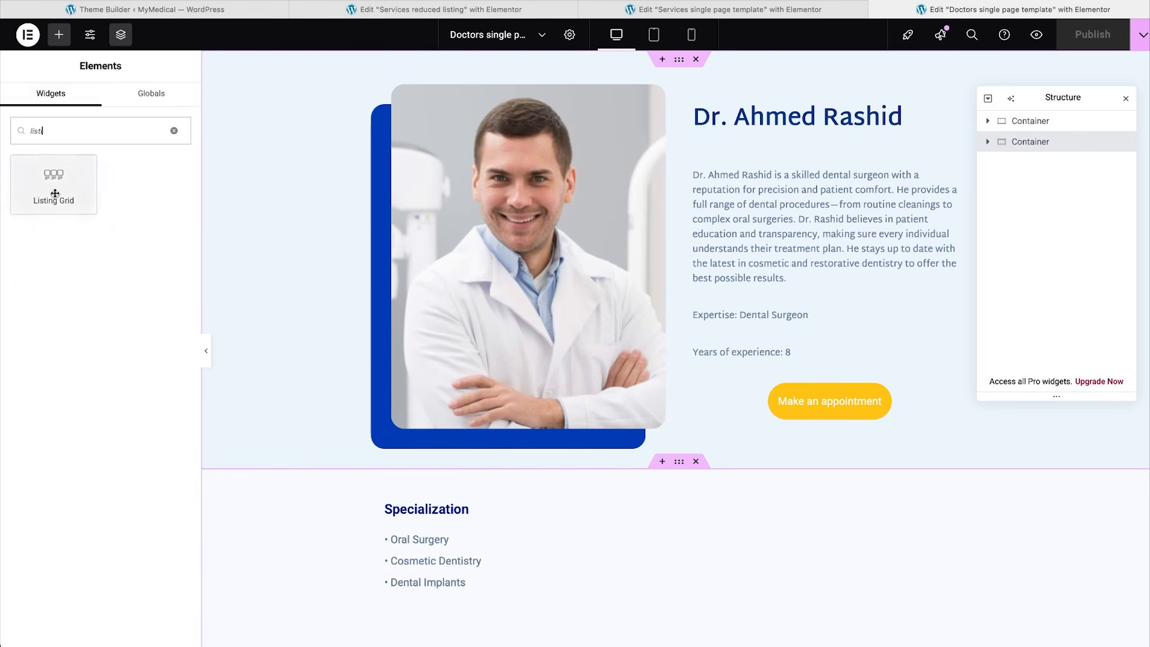
{"action": "left_click", "coordinate": [55, 193]}
{"action": "left_click", "coordinate": [120, 180]}
{"action": "type", "text": "serv"}
{"action": "left_click", "coordinate": [132, 238]}
Make the grid use the custom 'Services query' and publish the template.
{"action": "scroll", "coordinate": [396, 461], "scroll_direction": "down", "scroll_amount": 5}
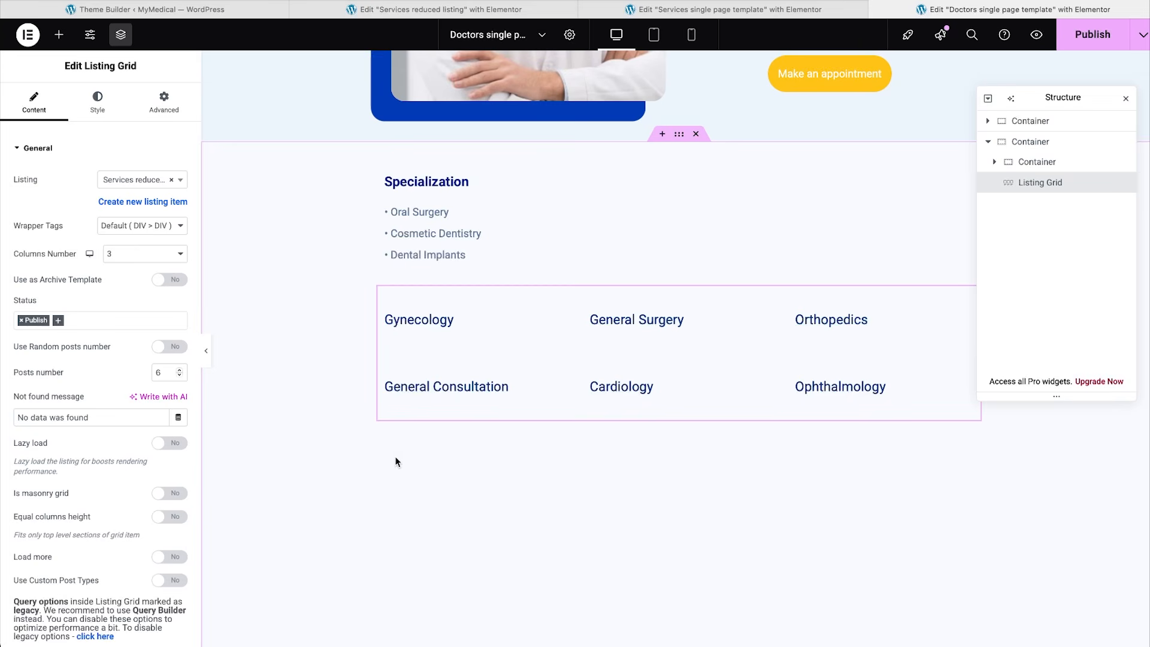
{"action": "left_click", "coordinate": [20, 151]}
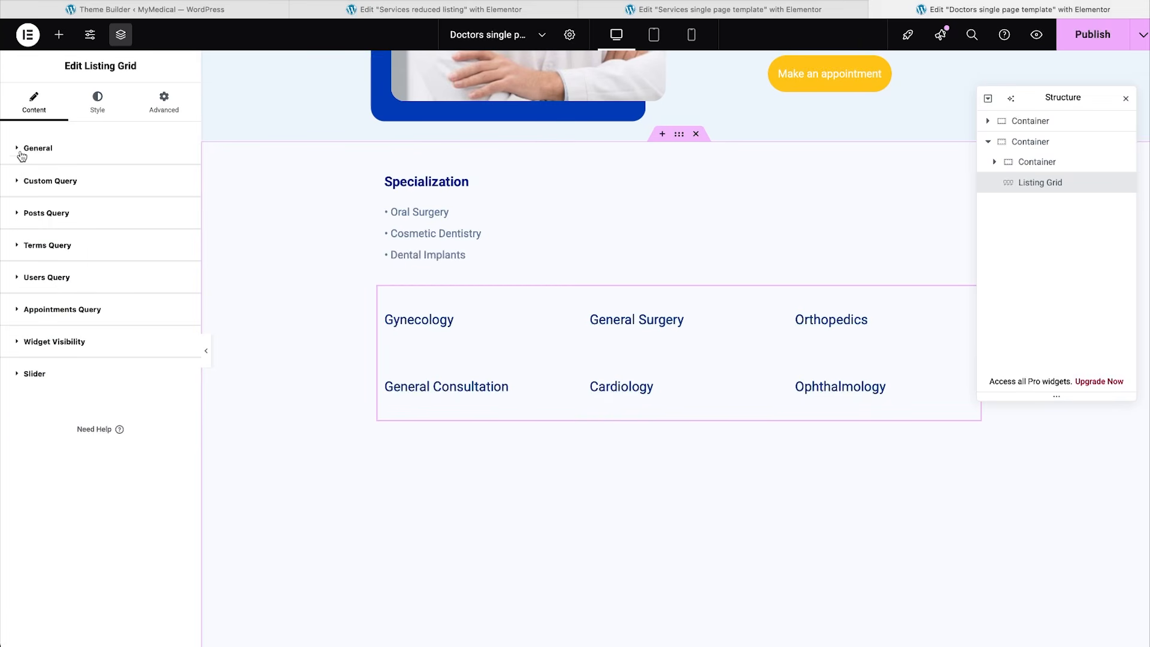
{"action": "left_click", "coordinate": [19, 184]}
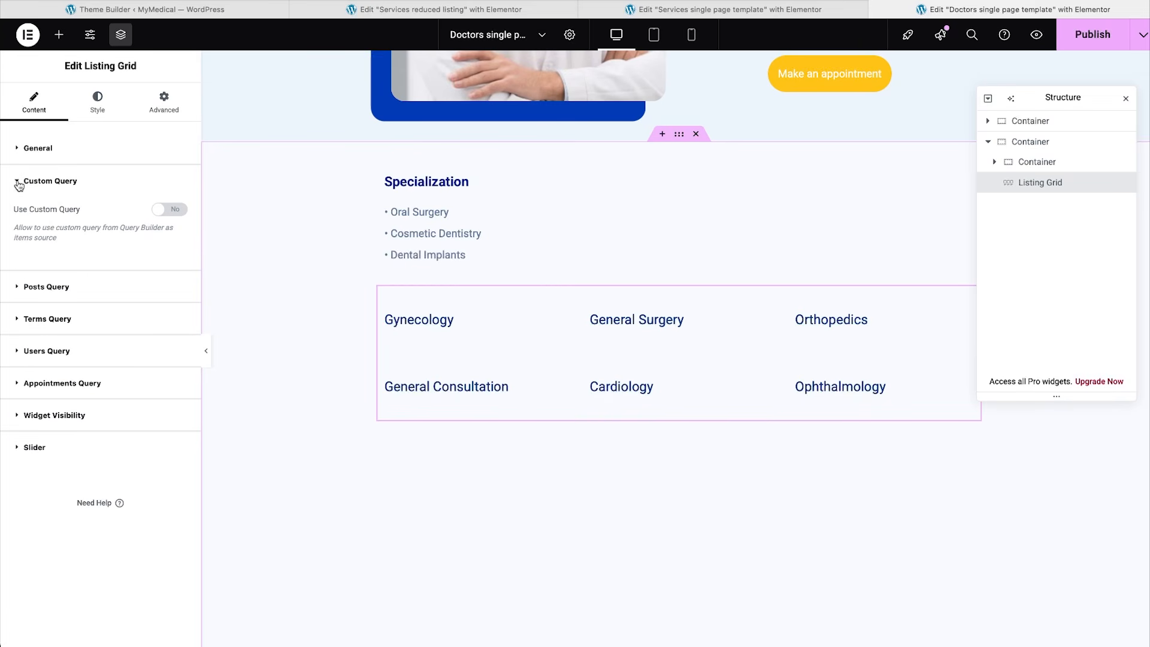
{"action": "left_click", "coordinate": [170, 217]}
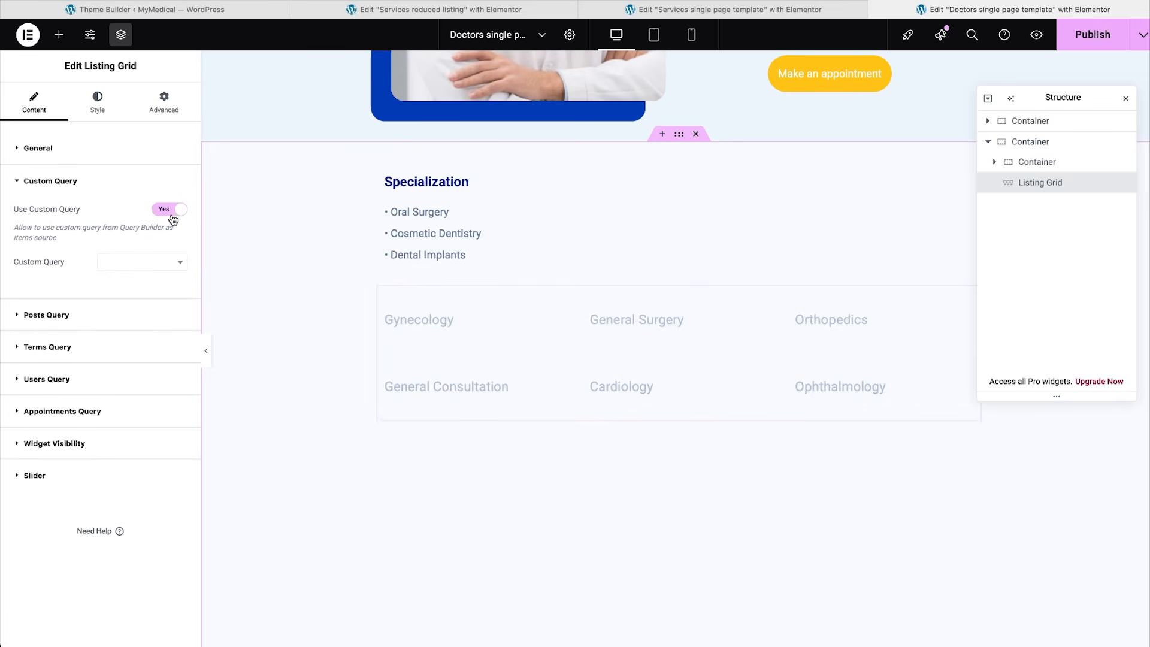
{"action": "left_click", "coordinate": [153, 266]}
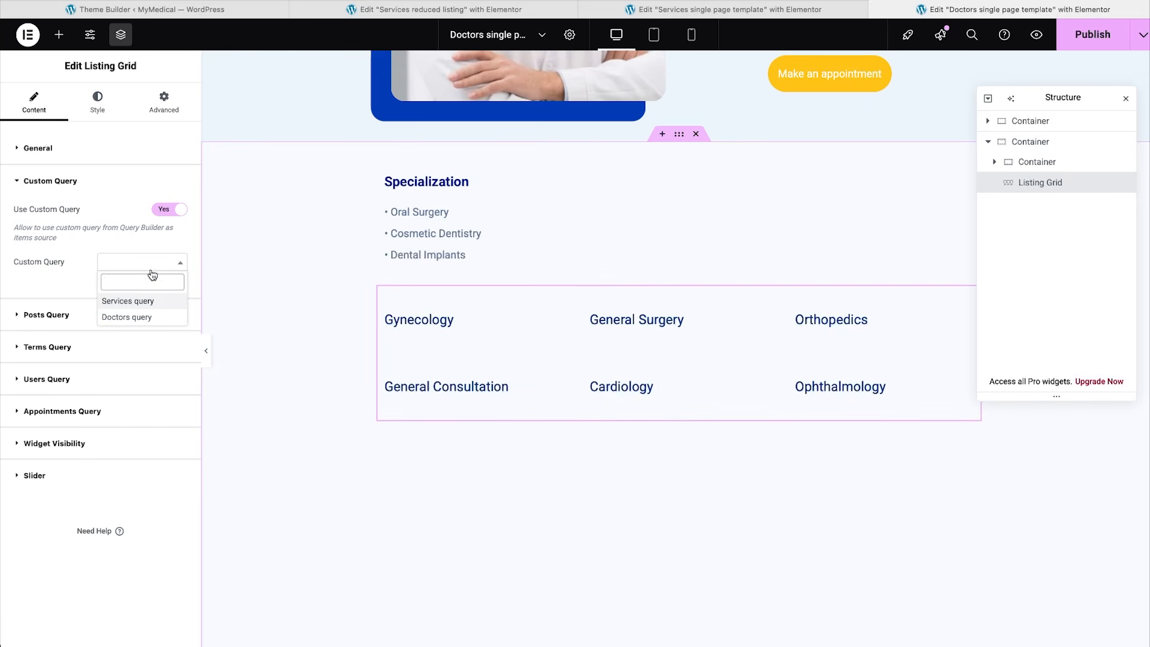
{"action": "left_click", "coordinate": [145, 305]}
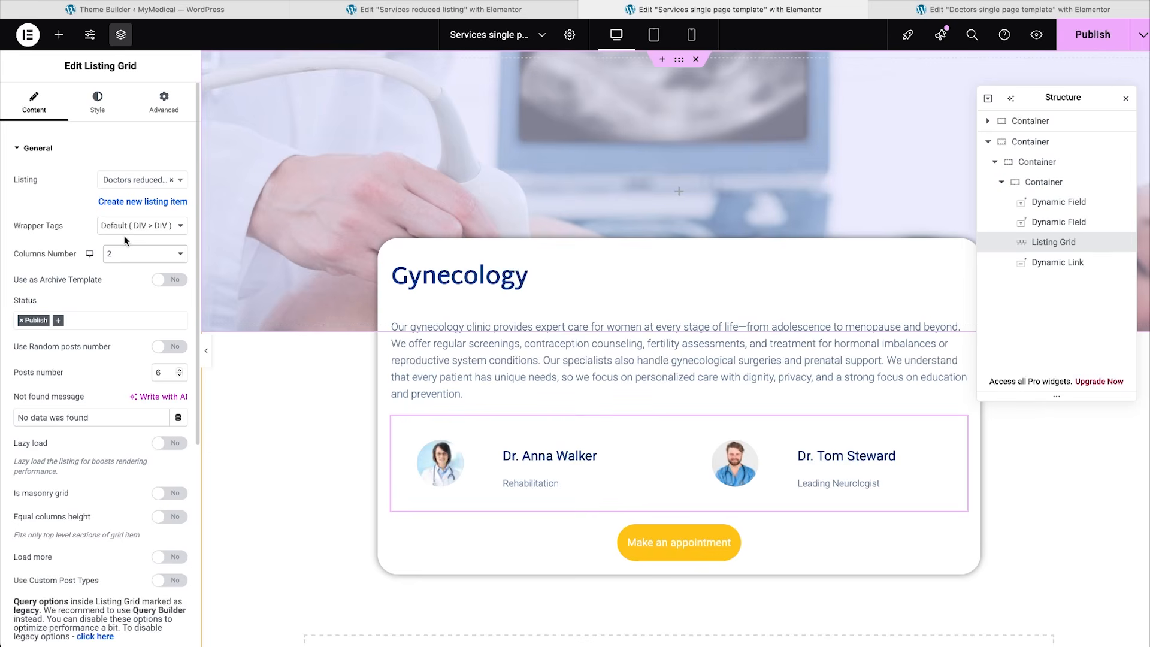
{"action": "left_click", "coordinate": [1088, 43]}
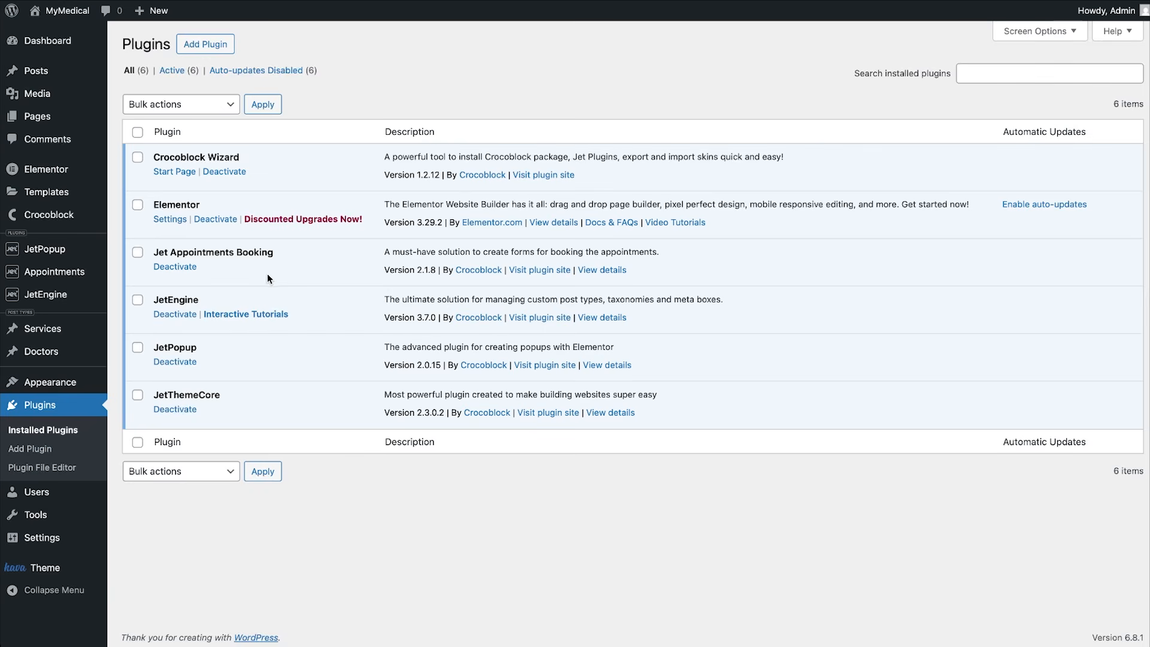
Launch the JetAppointment setup wizard from Crocoblock's JetPlugins Settings.
{"action": "mouse_move", "coordinate": [81, 272]}
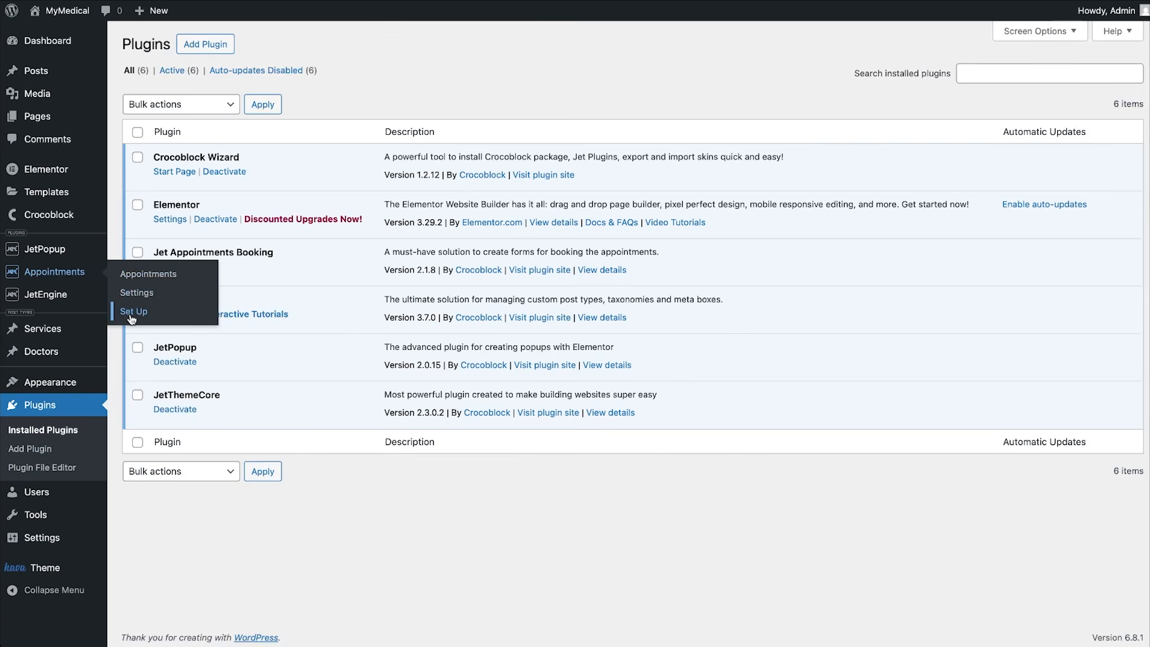
{"action": "mouse_move", "coordinate": [65, 217]}
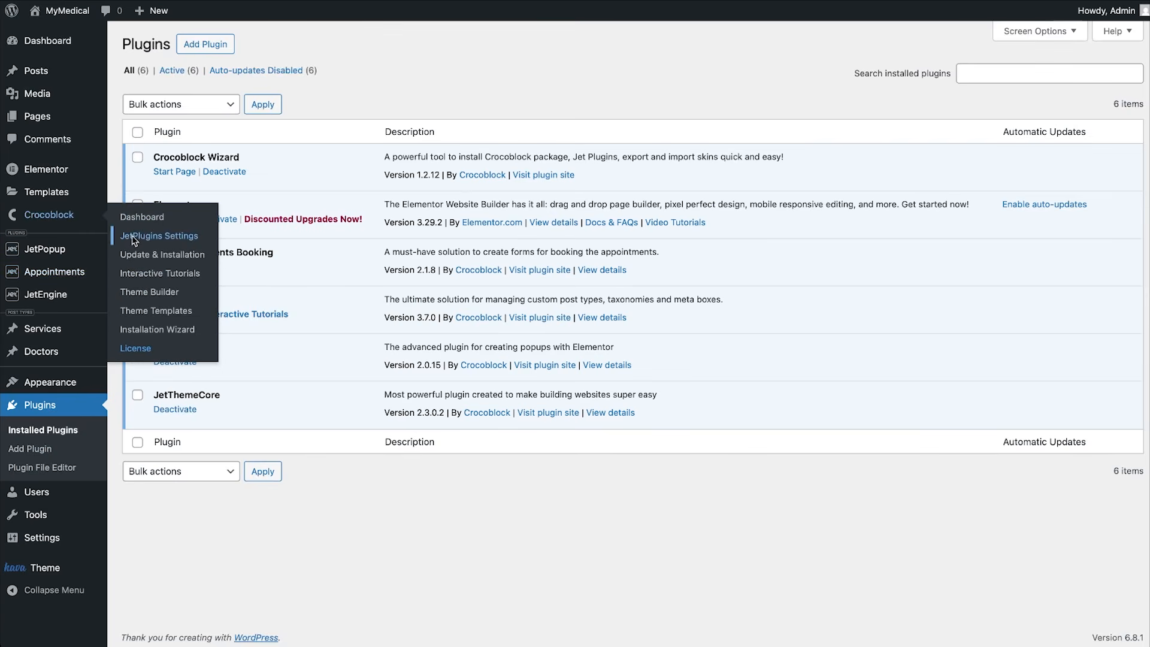
{"action": "left_click", "coordinate": [133, 237]}
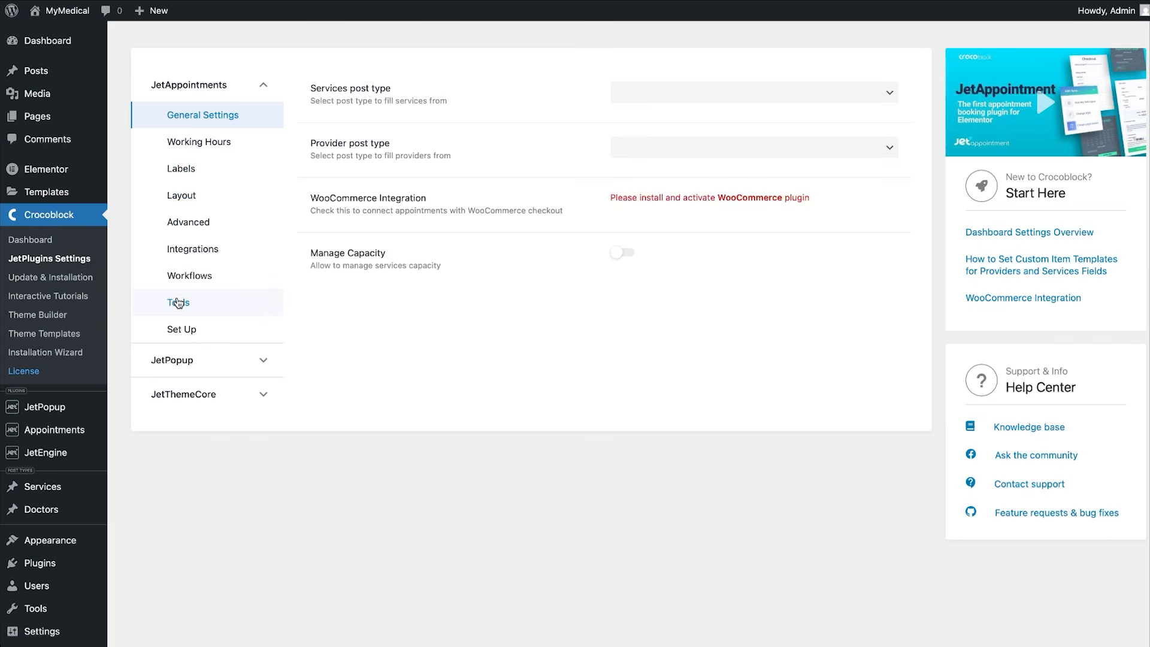
{"action": "left_click", "coordinate": [192, 336]}
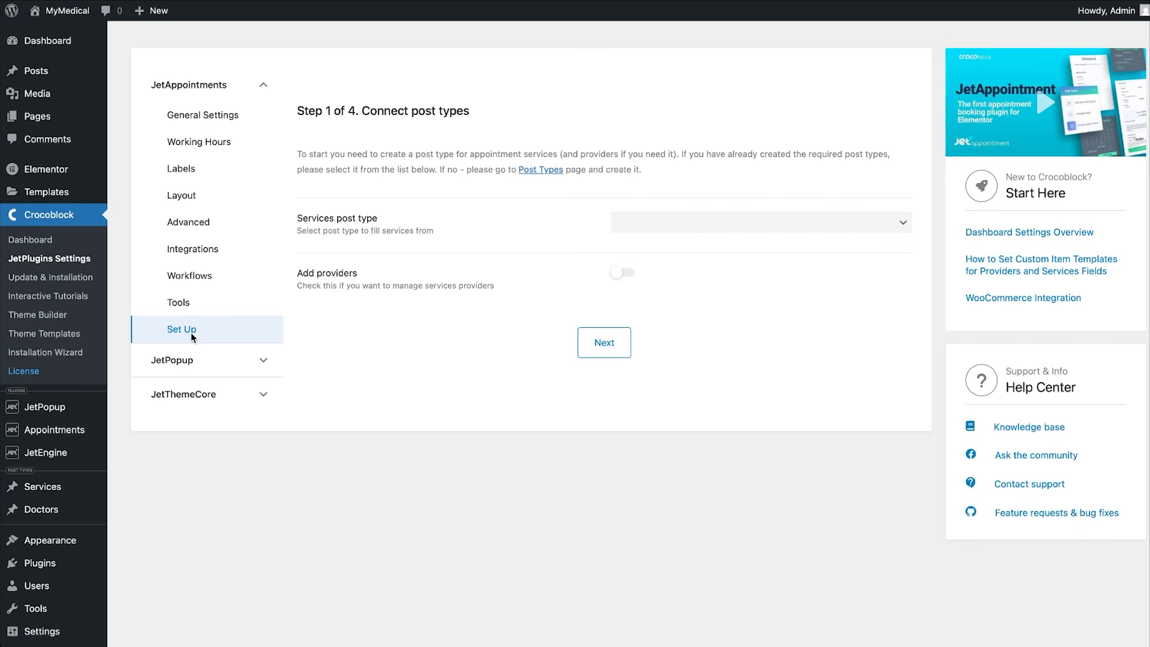
Choose Services as the services post type, enable providers as Doctors, and continue.
{"action": "left_click", "coordinate": [677, 229]}
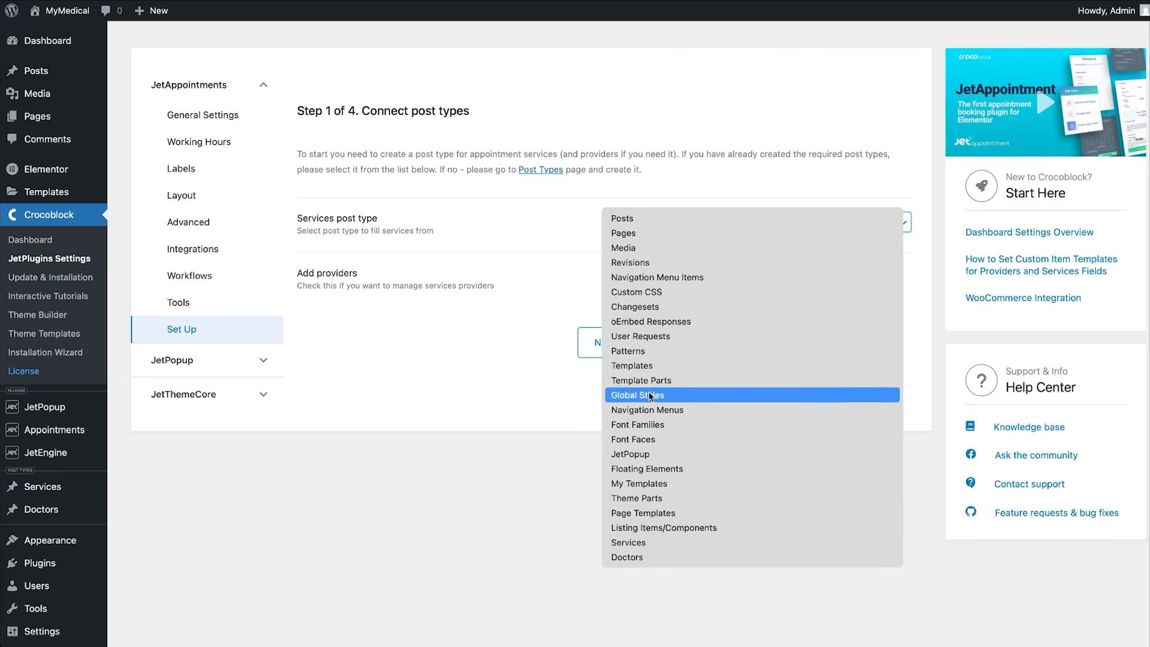
{"action": "left_click", "coordinate": [632, 542]}
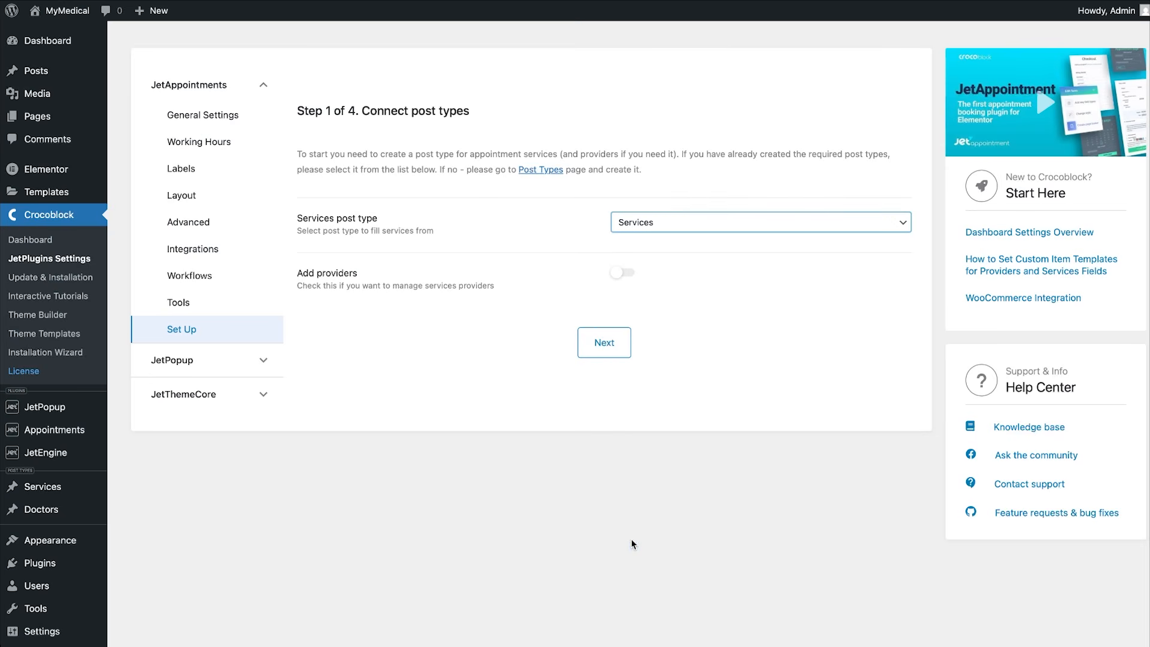
{"action": "left_click", "coordinate": [622, 273]}
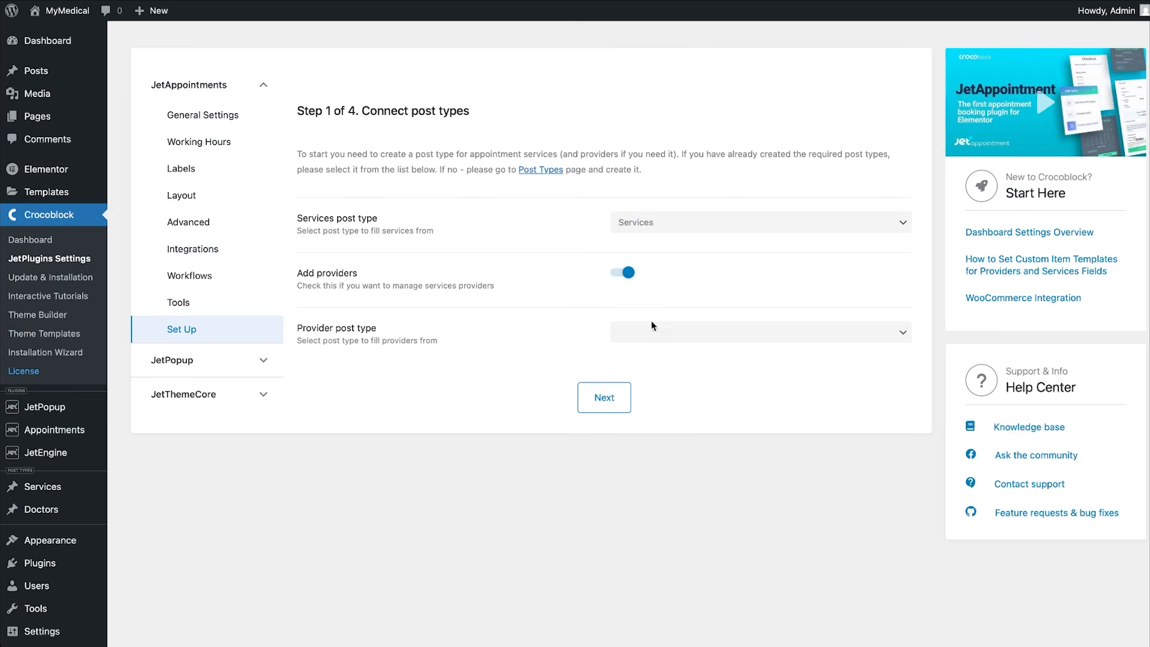
{"action": "left_click", "coordinate": [647, 331]}
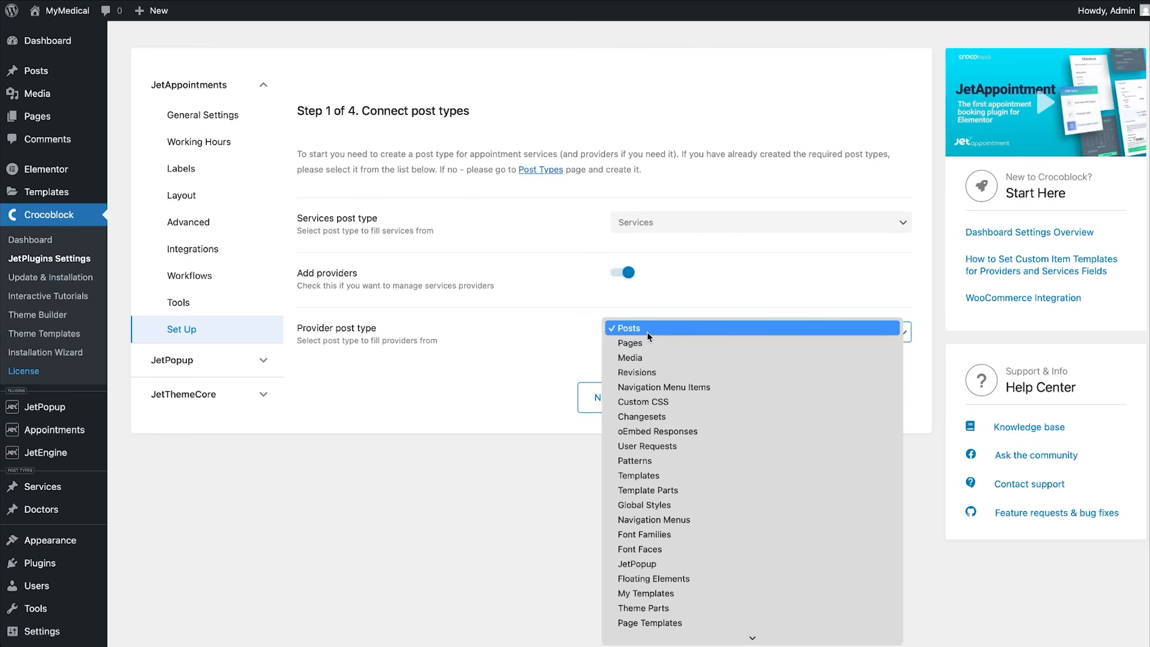
{"action": "left_click", "coordinate": [737, 636]}
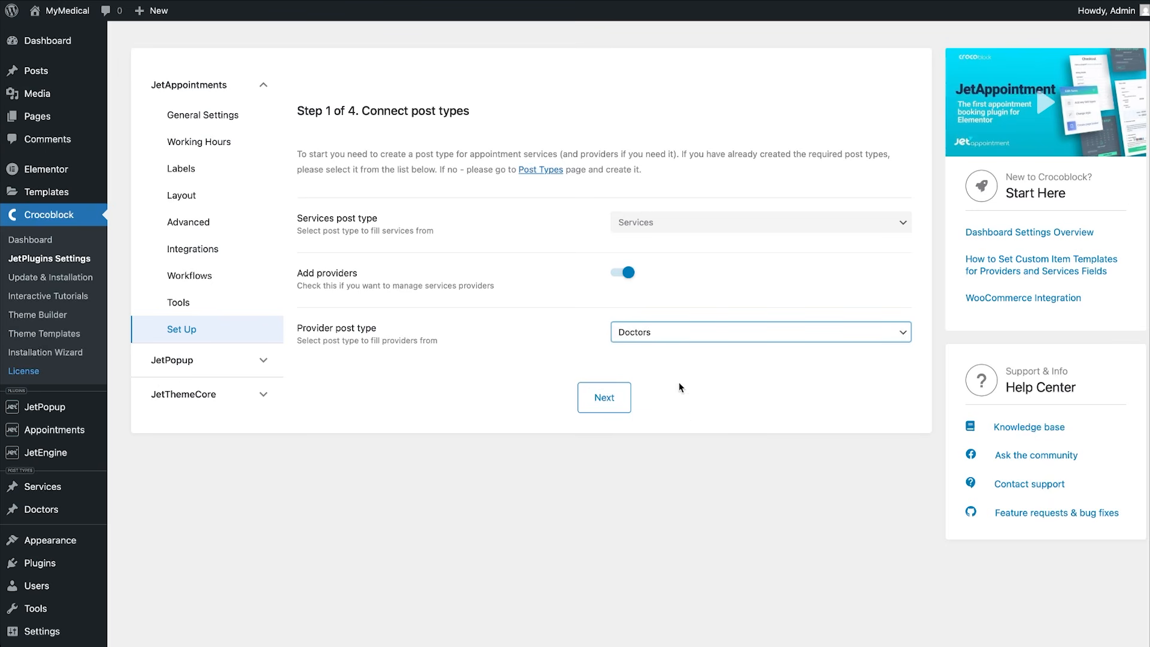
{"action": "left_click", "coordinate": [624, 394]}
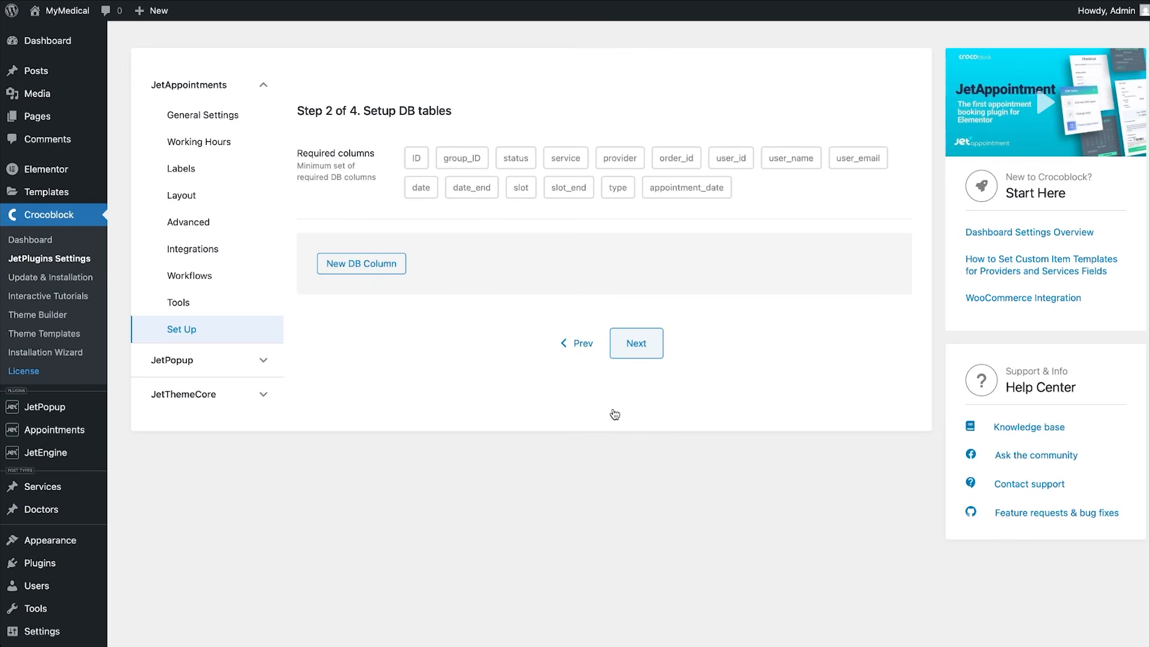
Add DB columns user_phone and user_name, then continue to the working hours step.
{"action": "left_click", "coordinate": [387, 264]}
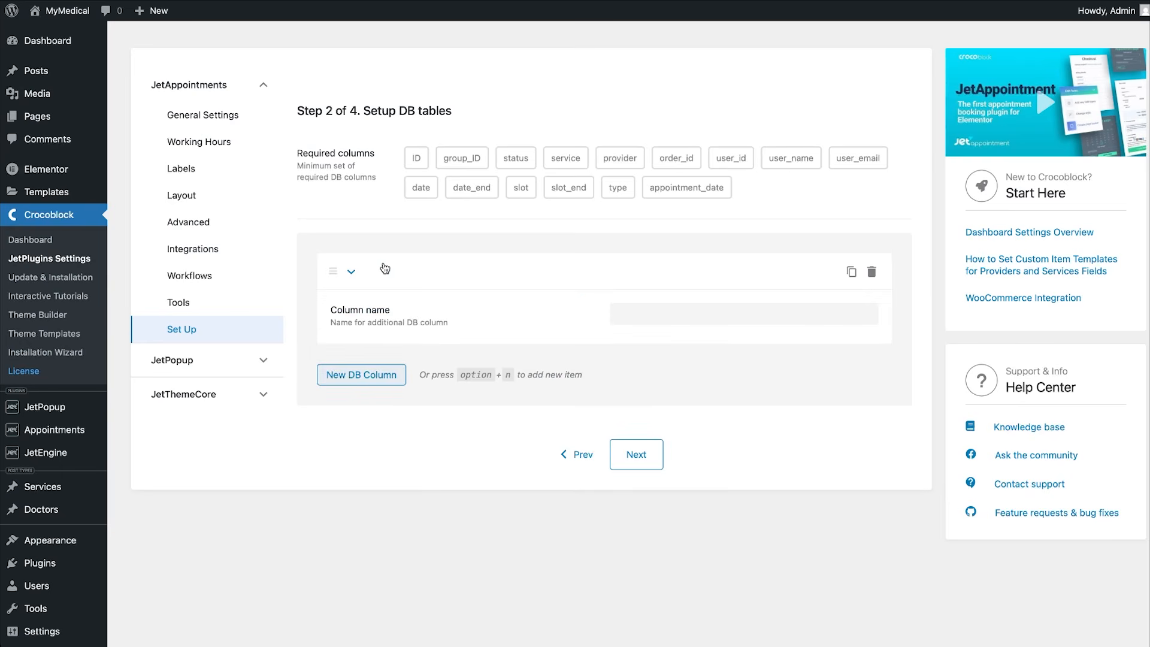
{"action": "left_click", "coordinate": [693, 317]}
{"action": "type", "text": "user_phone"}
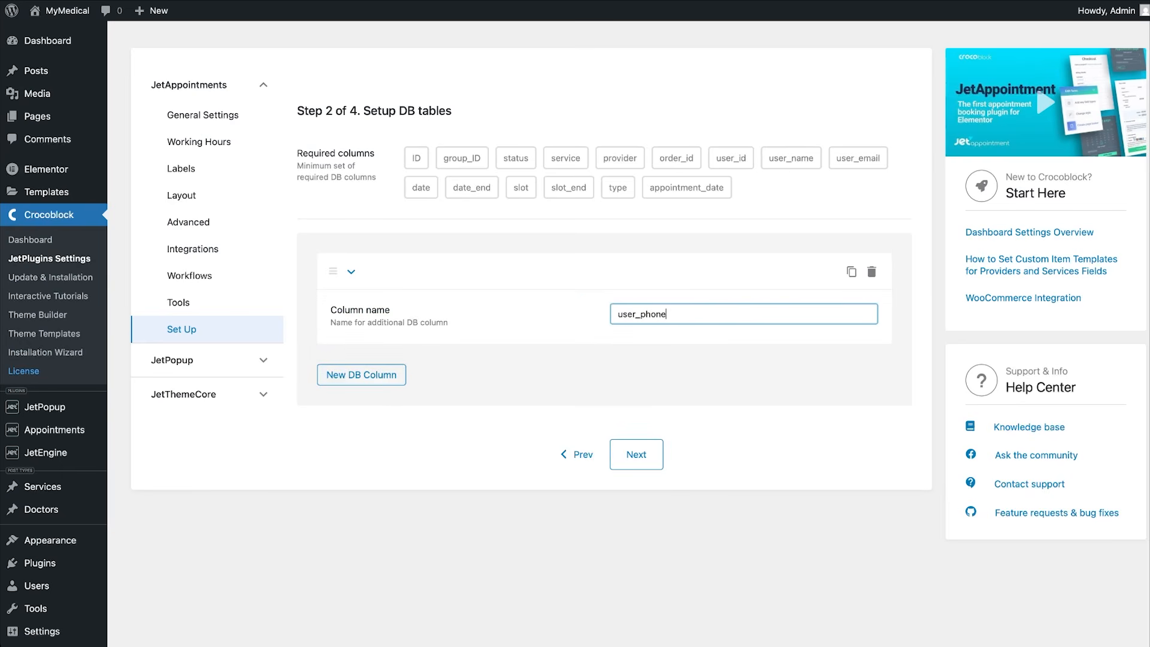
{"action": "left_click", "coordinate": [398, 374]}
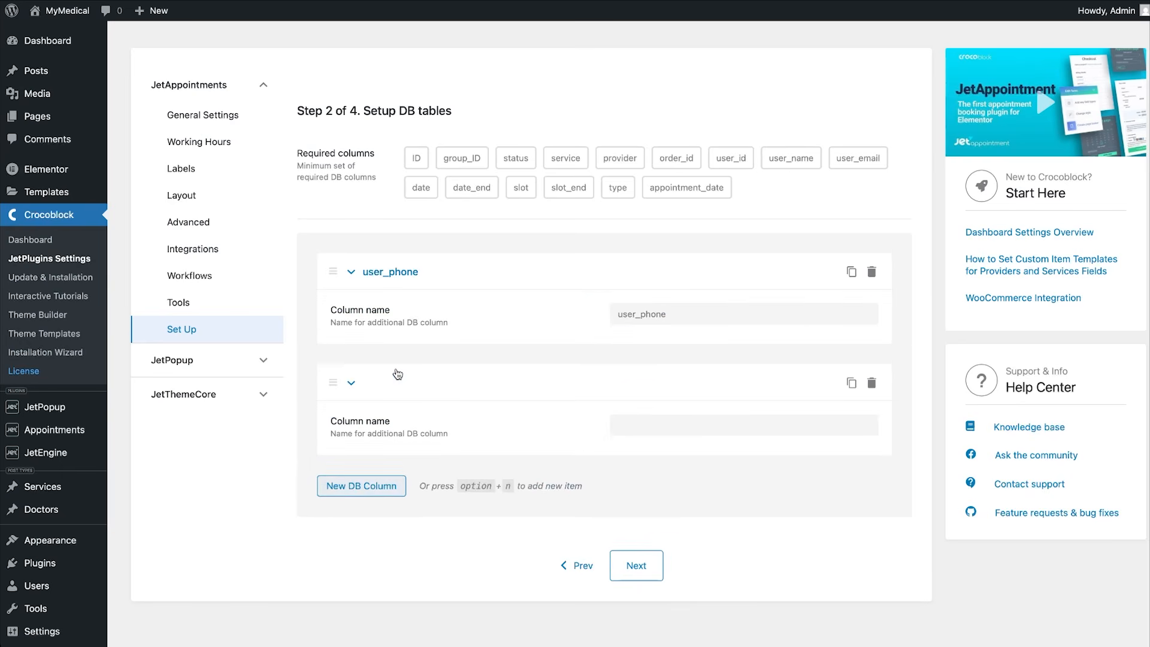
{"action": "left_click", "coordinate": [638, 420]}
{"action": "type", "text": "user_name"}
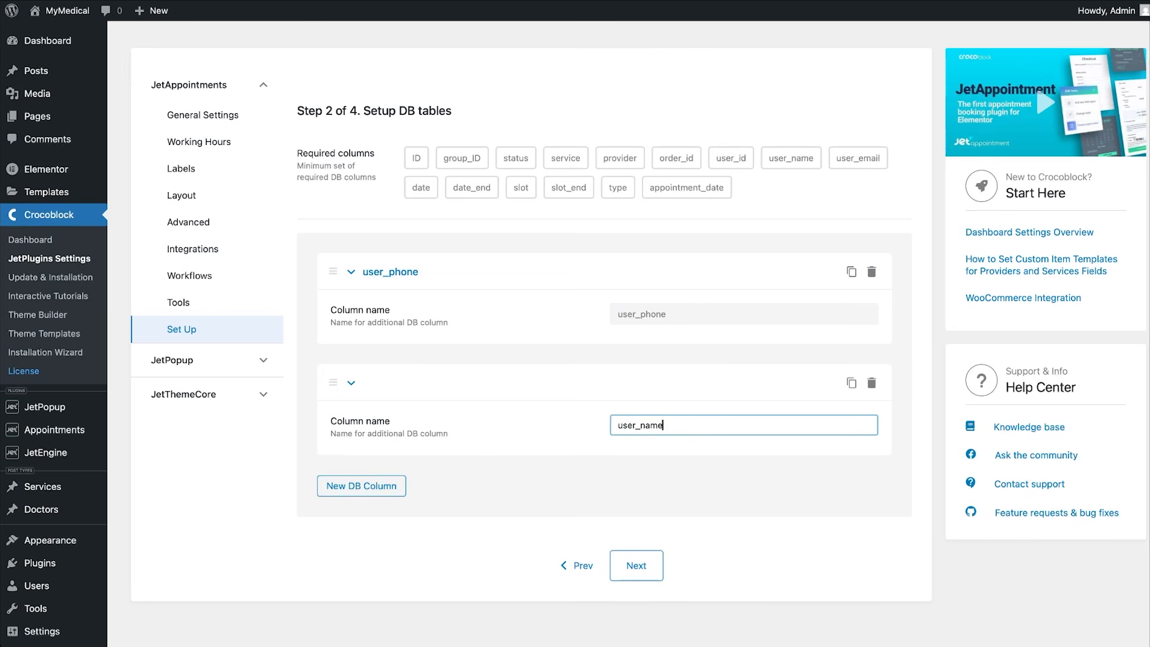
{"action": "left_click", "coordinate": [636, 565]}
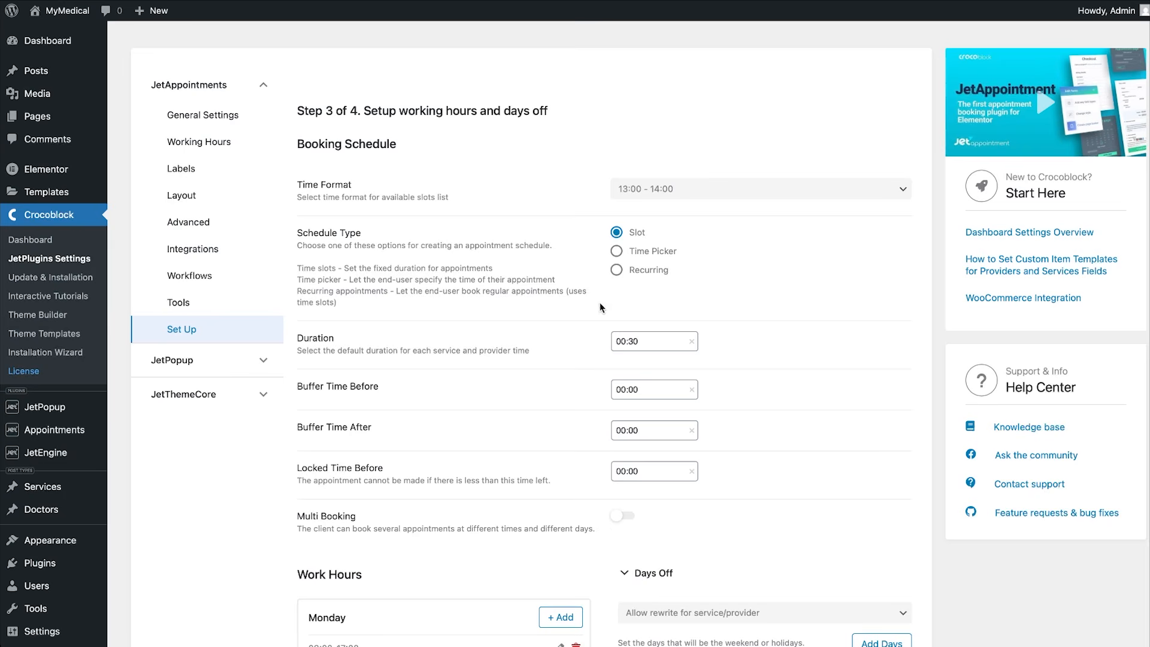
Turn on Multi Booking, leaving Slot Count Min and Max at 1.
{"action": "scroll", "coordinate": [597, 476], "scroll_direction": "down", "scroll_amount": 3}
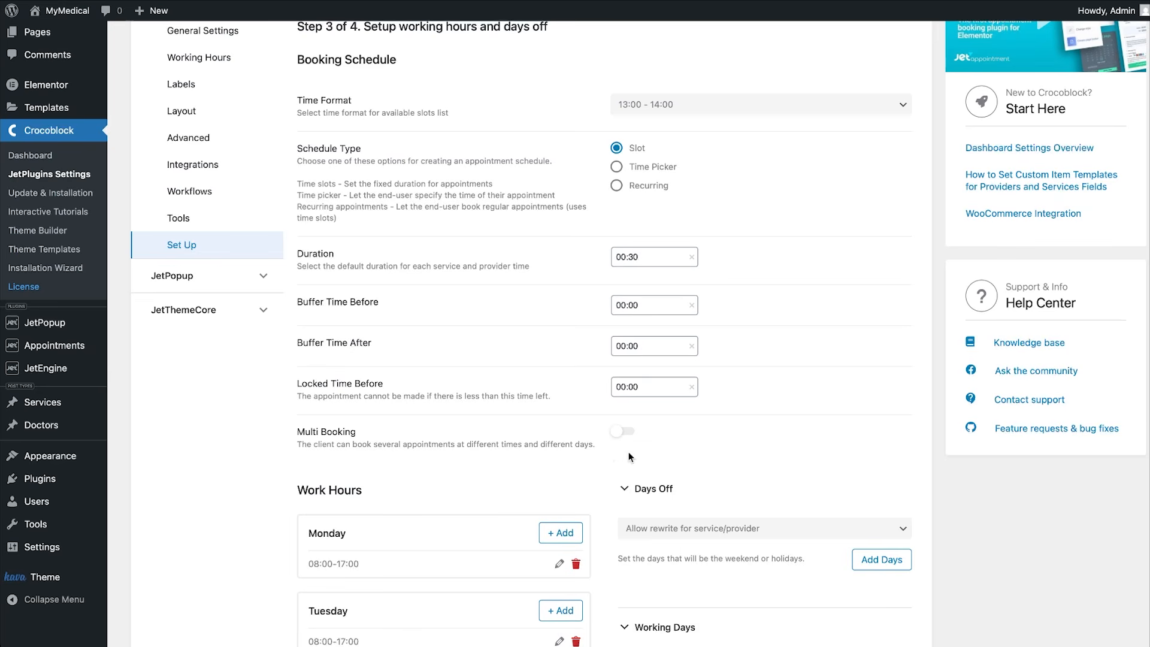
{"action": "left_click", "coordinate": [630, 431]}
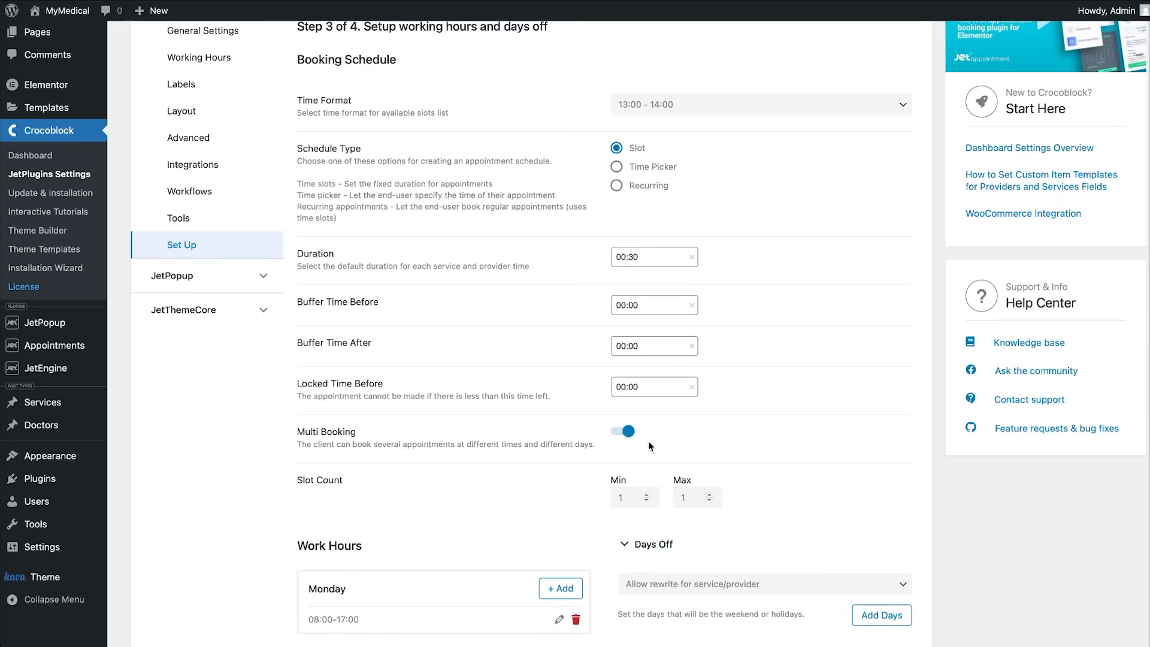
{"action": "scroll", "coordinate": [653, 454], "scroll_direction": "down", "scroll_amount": 3}
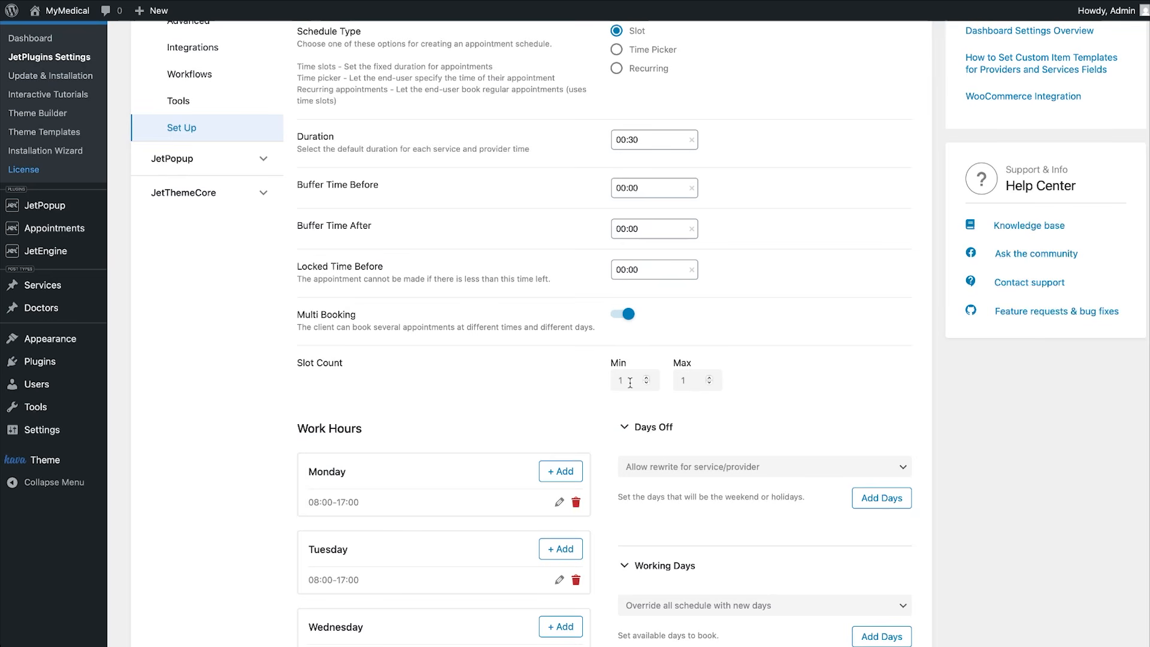
{"action": "scroll", "coordinate": [565, 431], "scroll_direction": "down", "scroll_amount": 5}
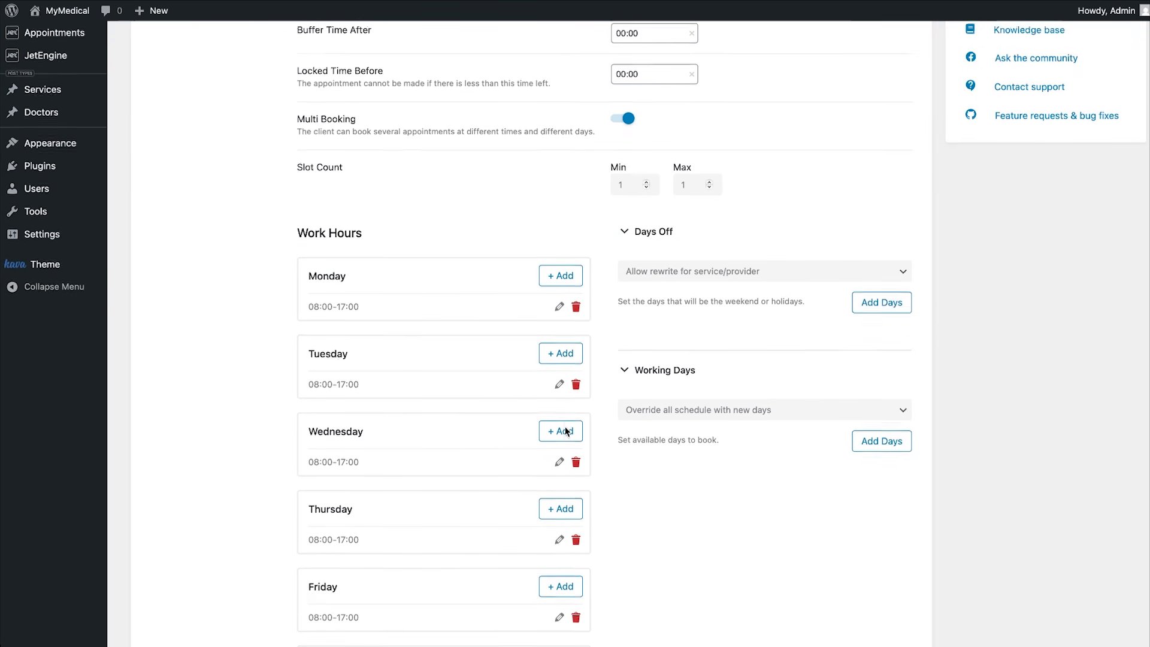
{"action": "scroll", "coordinate": [566, 431], "scroll_direction": "up", "scroll_amount": 1}
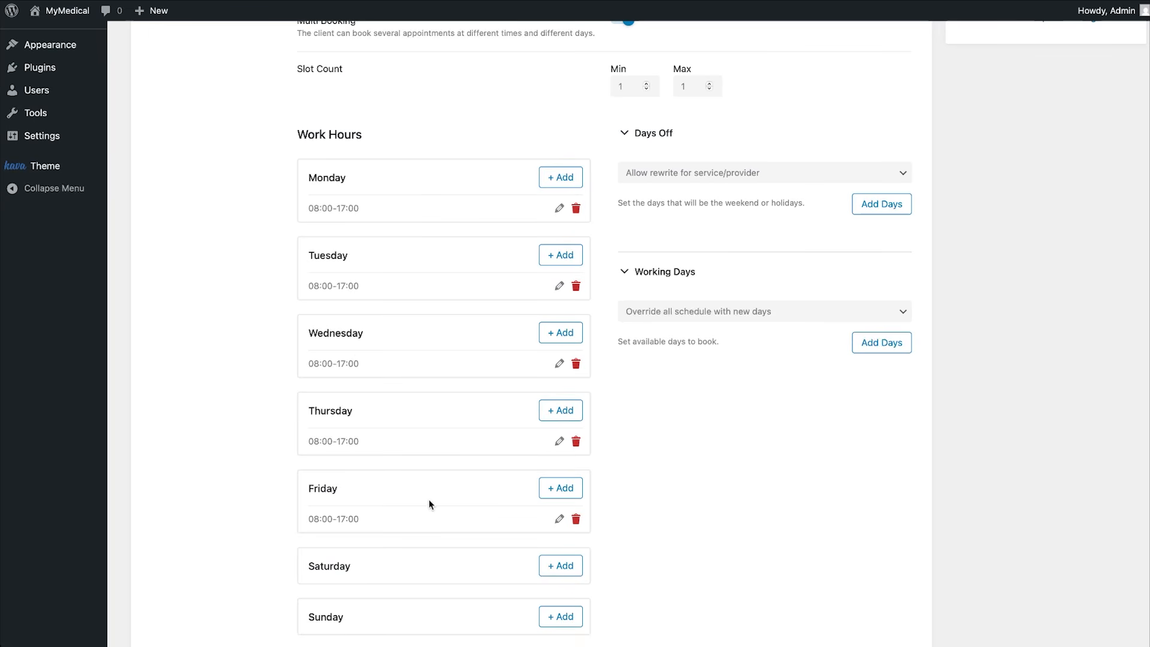
{"action": "left_click", "coordinate": [559, 209]}
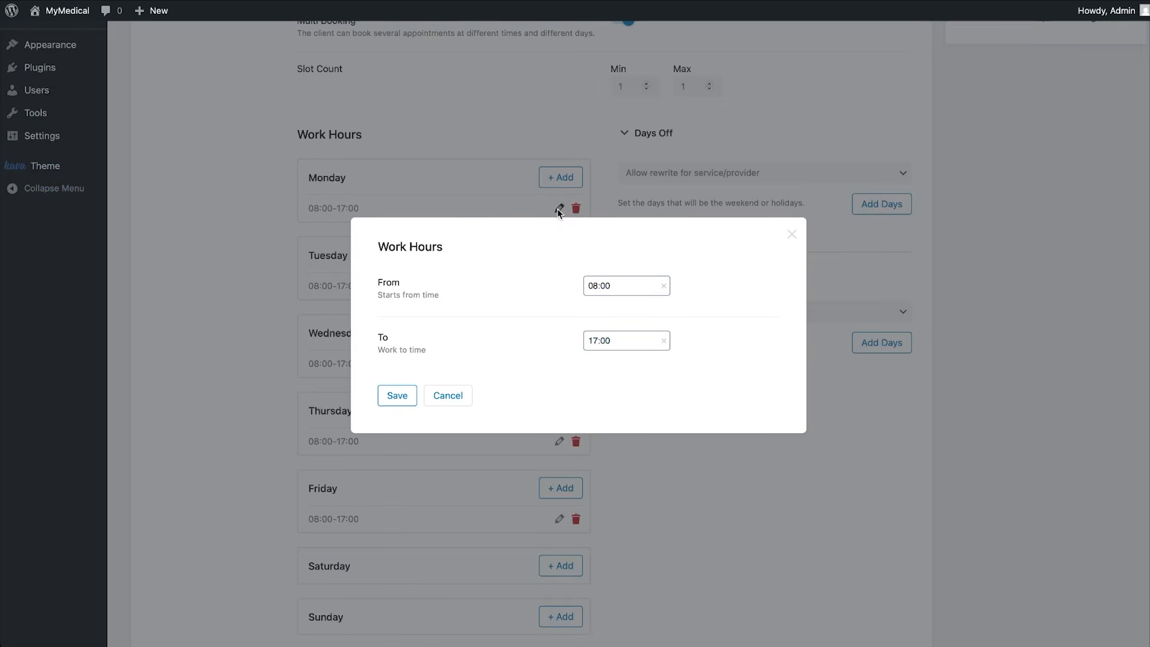
{"action": "left_click", "coordinate": [599, 340]}
{"action": "scroll", "coordinate": [597, 373], "scroll_direction": "up", "scroll_amount": 2}
{"action": "scroll", "coordinate": [597, 373], "scroll_direction": "up", "scroll_amount": 1}
{"action": "left_click", "coordinate": [596, 416]}
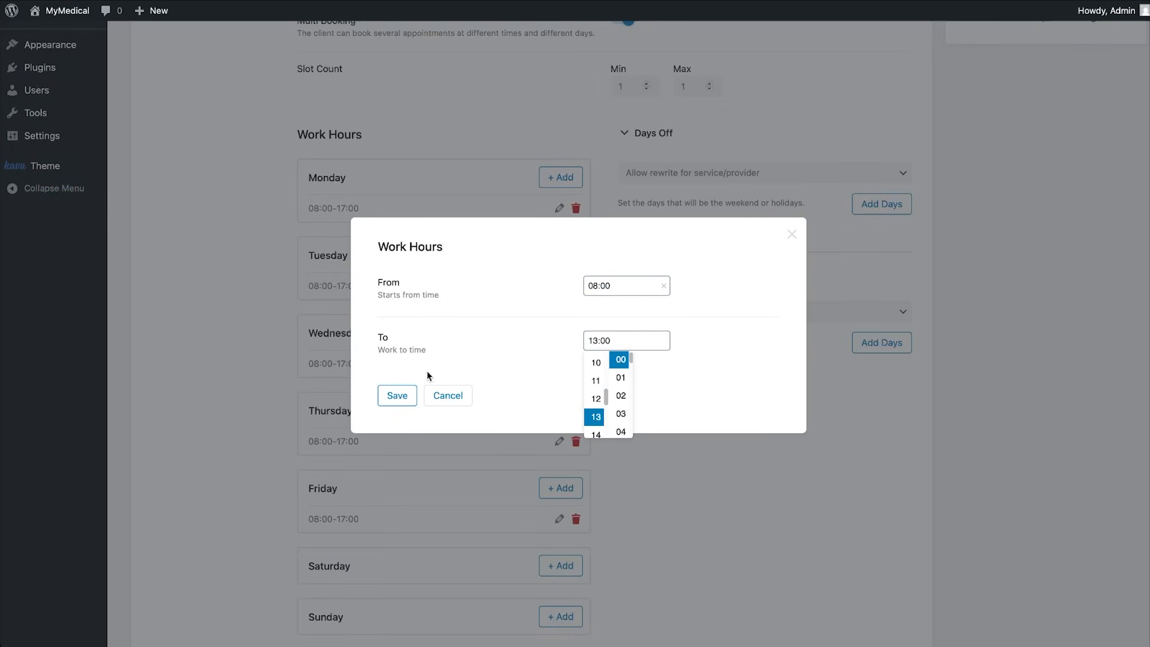
{"action": "left_click", "coordinate": [398, 396]}
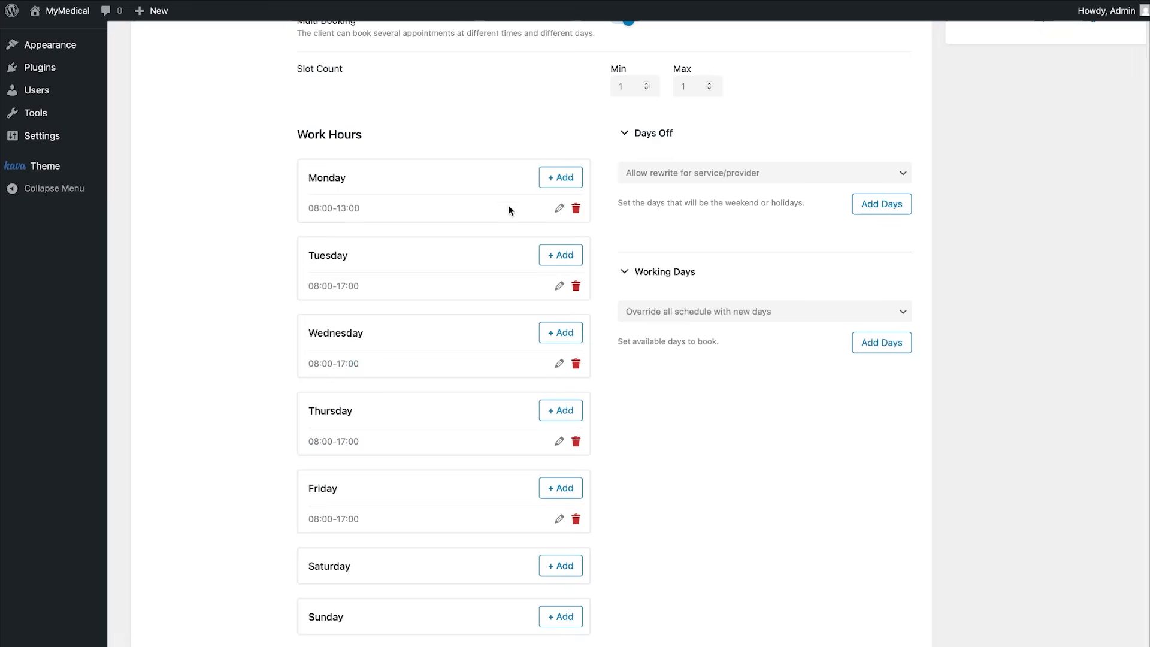
{"action": "left_click", "coordinate": [560, 178]}
{"action": "left_click", "coordinate": [594, 286]}
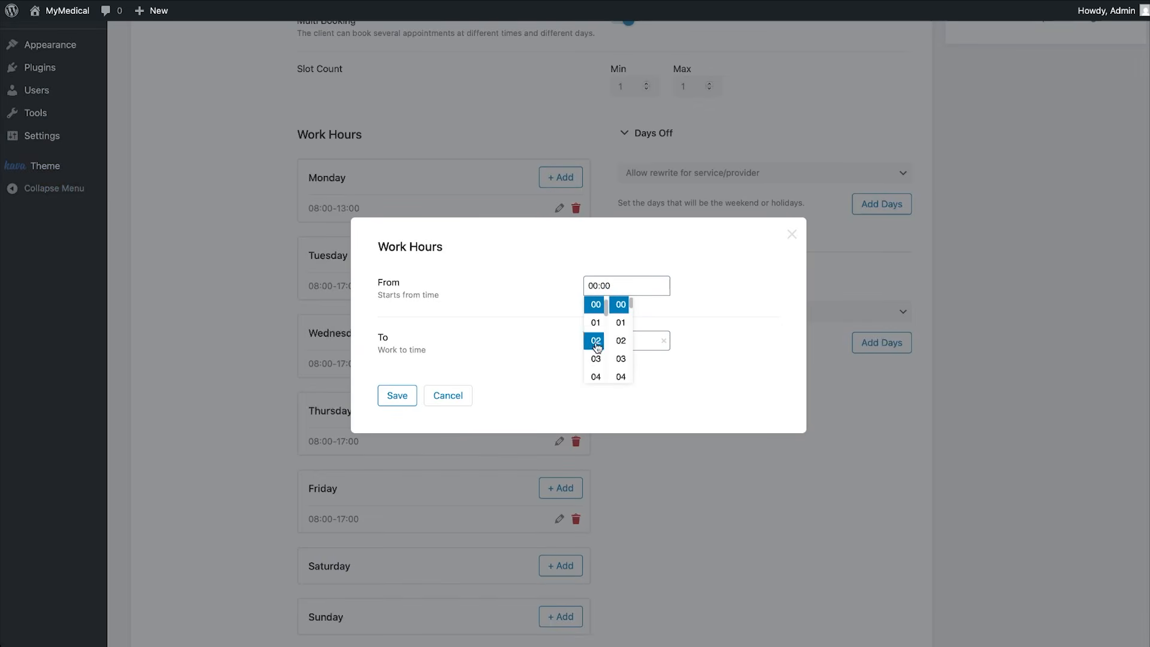
{"action": "scroll", "coordinate": [596, 376], "scroll_direction": "down", "scroll_amount": 4}
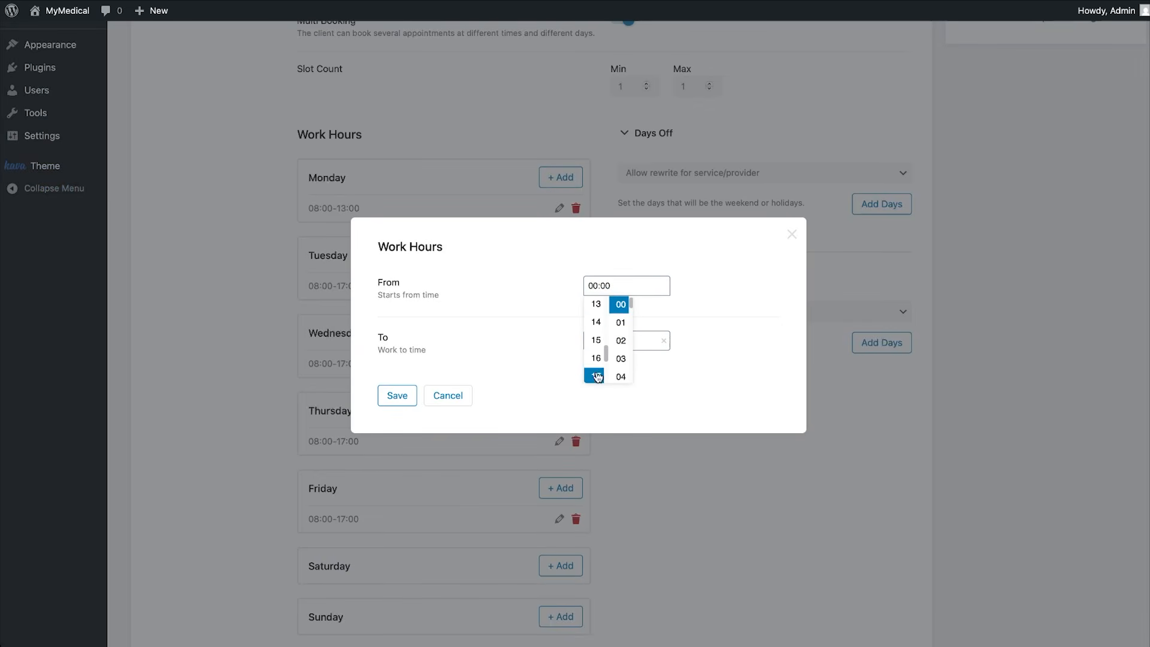
{"action": "left_click", "coordinate": [596, 322]}
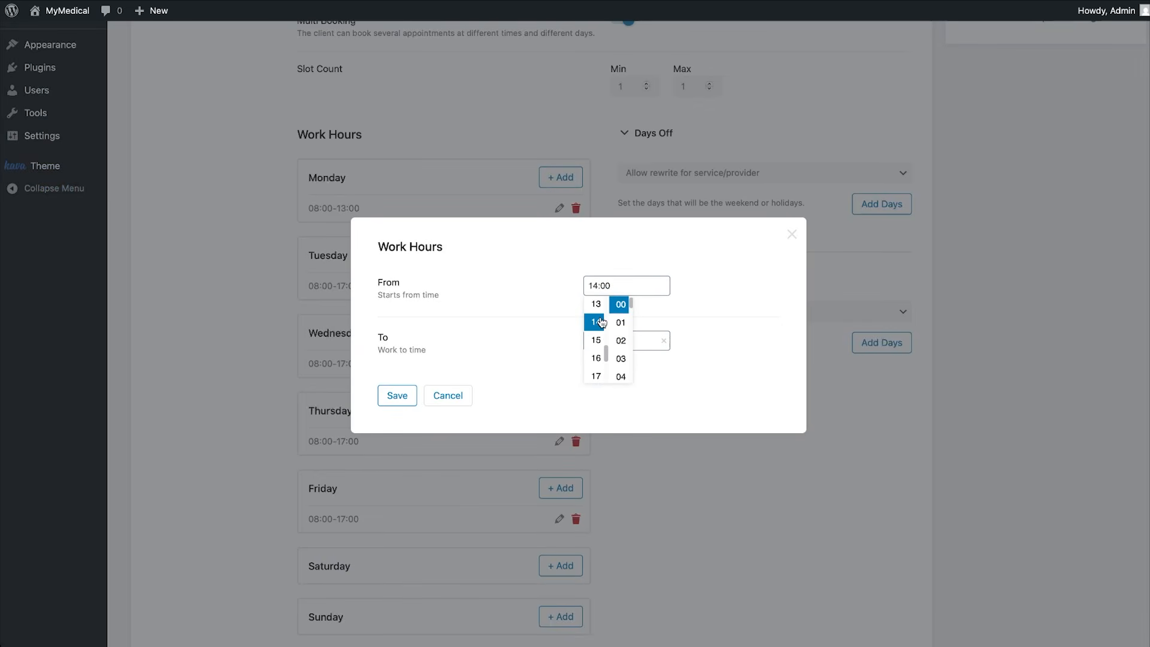
{"action": "left_click", "coordinate": [645, 341]}
{"action": "scroll", "coordinate": [596, 407], "scroll_direction": "down", "scroll_amount": 4}
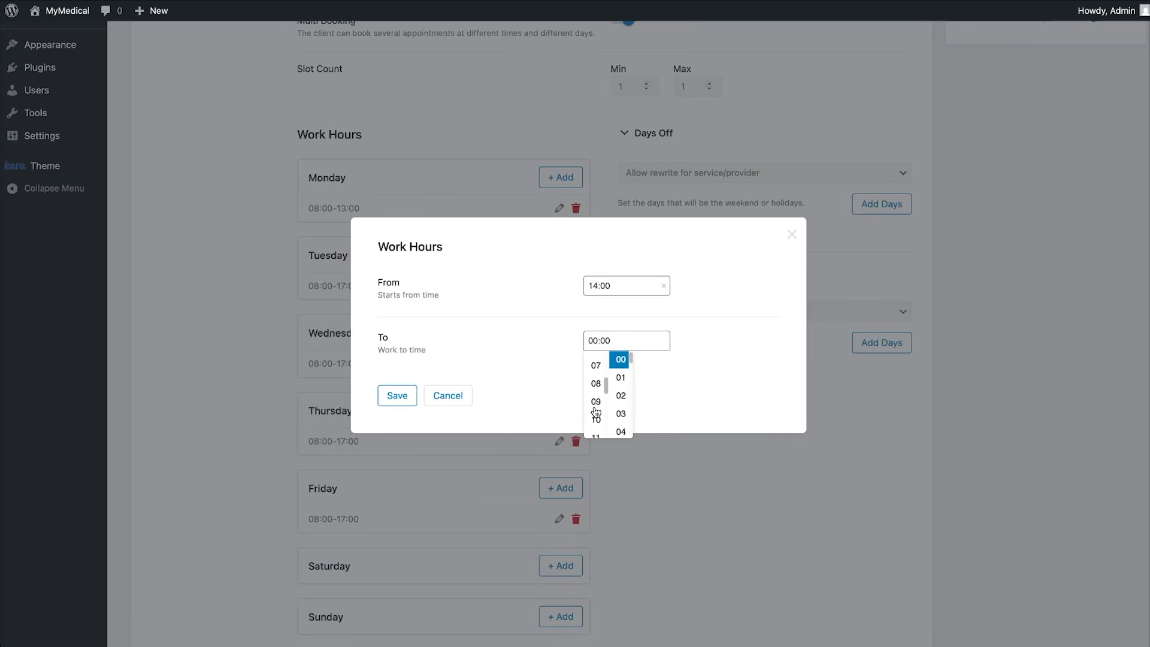
{"action": "scroll", "coordinate": [595, 412], "scroll_direction": "down", "scroll_amount": 4}
{"action": "left_click", "coordinate": [595, 411]}
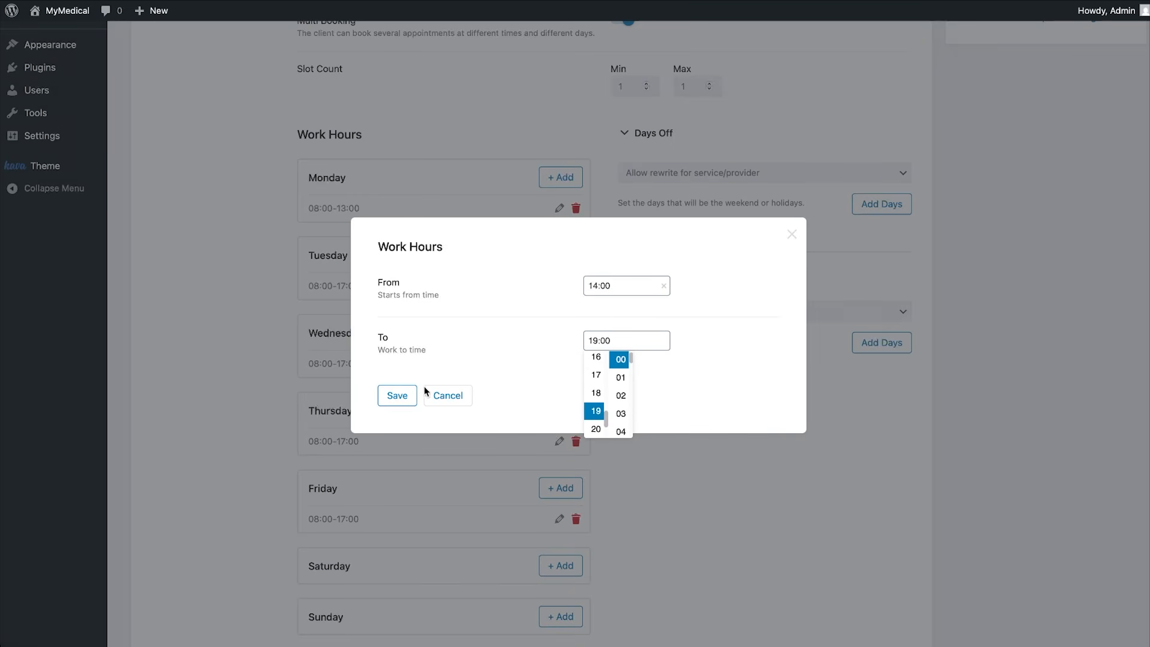
{"action": "left_click", "coordinate": [397, 395]}
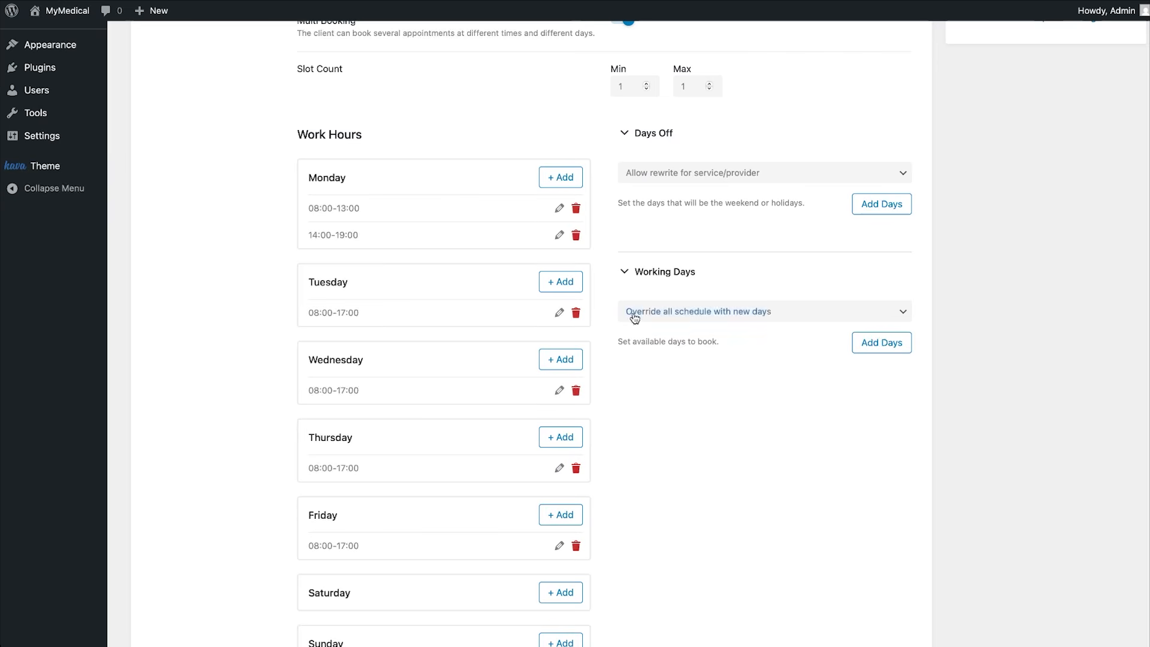
Add a days-off period from 17 June 2025 to 18 June 2025.
{"action": "left_click", "coordinate": [873, 207]}
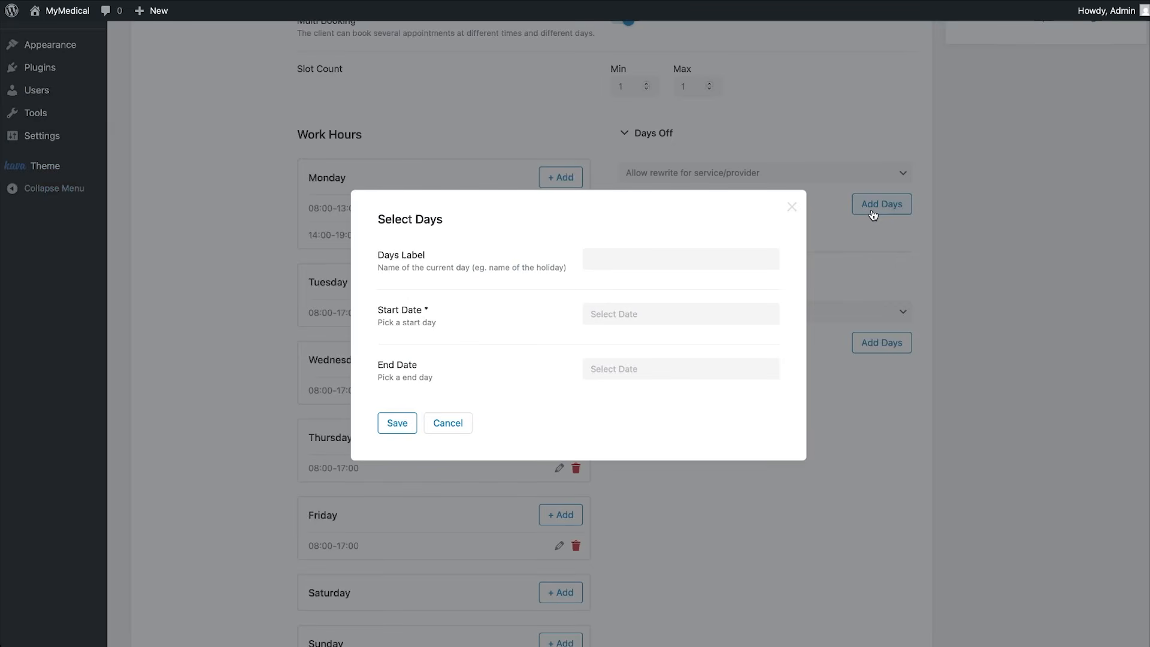
{"action": "left_click", "coordinate": [674, 313]}
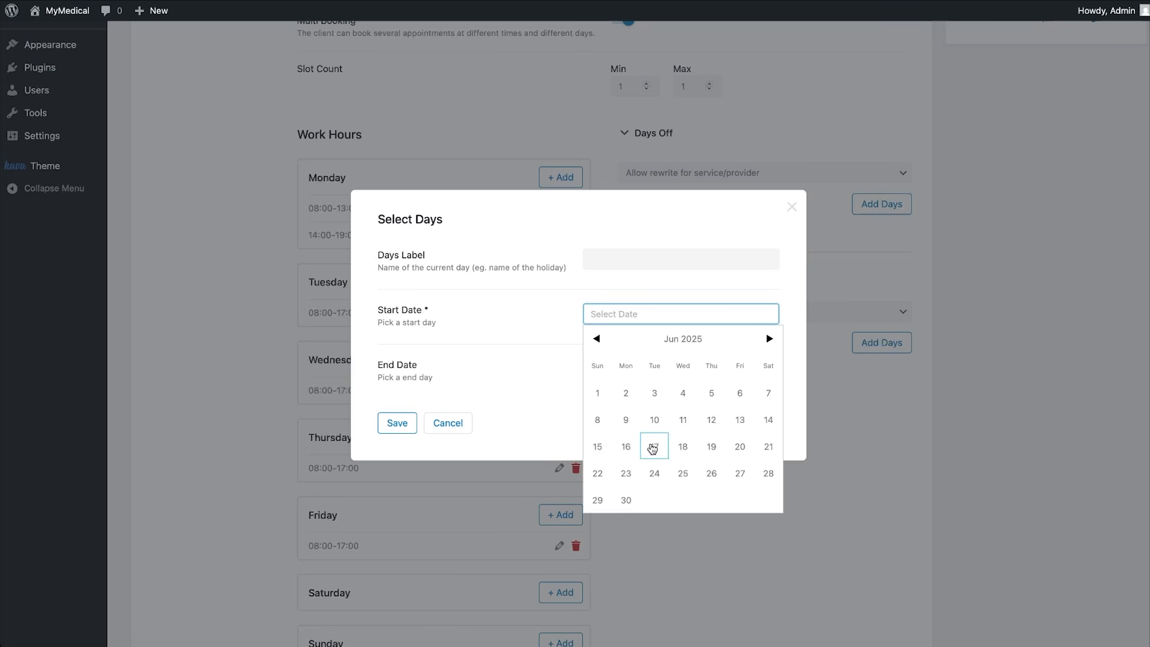
{"action": "left_click", "coordinate": [653, 448]}
{"action": "left_click", "coordinate": [633, 378]}
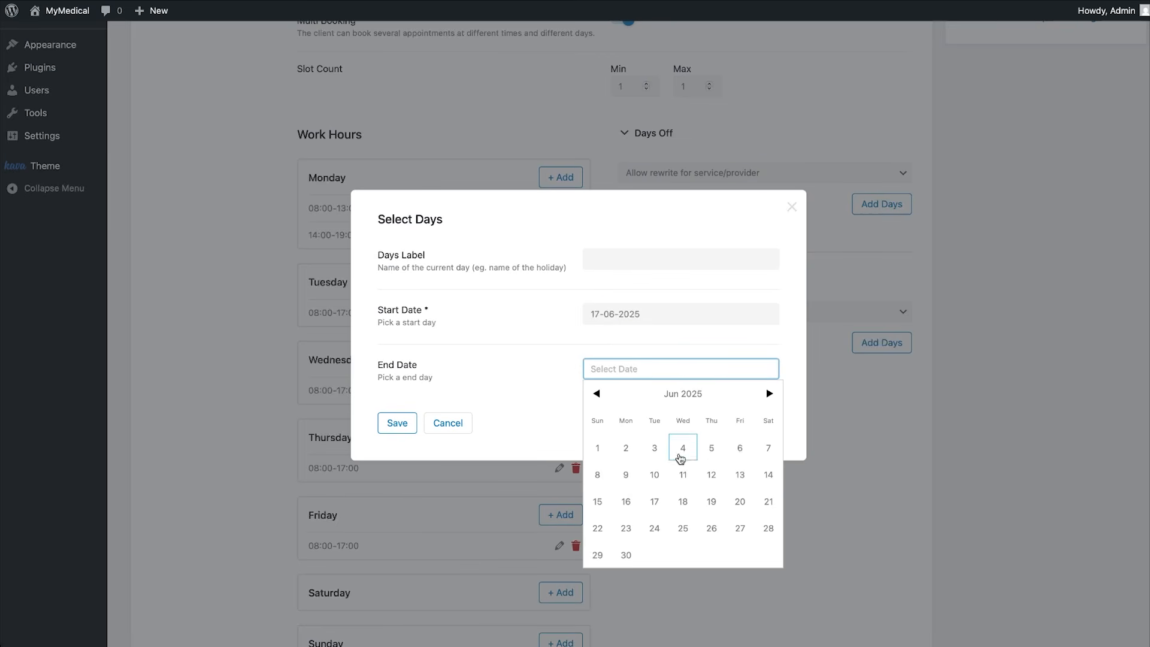
{"action": "left_click", "coordinate": [686, 499]}
{"action": "left_click", "coordinate": [409, 427]}
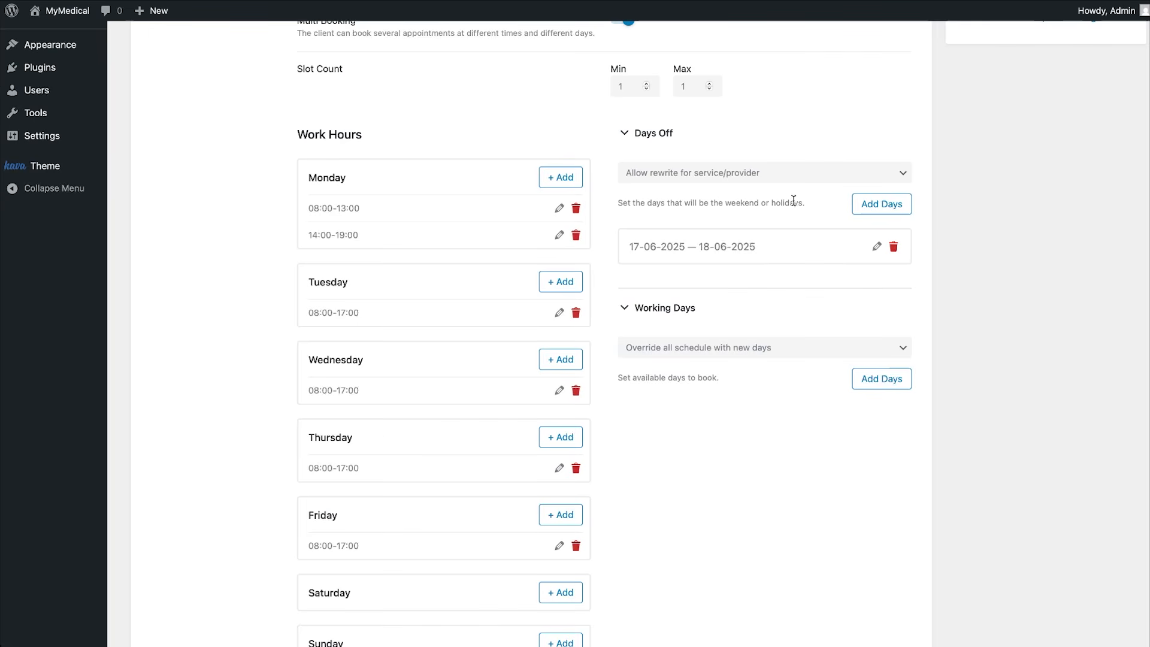
Keep 'Allow rewrite' for days off and 'Override all schedule with new days' for working days.
{"action": "left_click", "coordinate": [795, 175]}
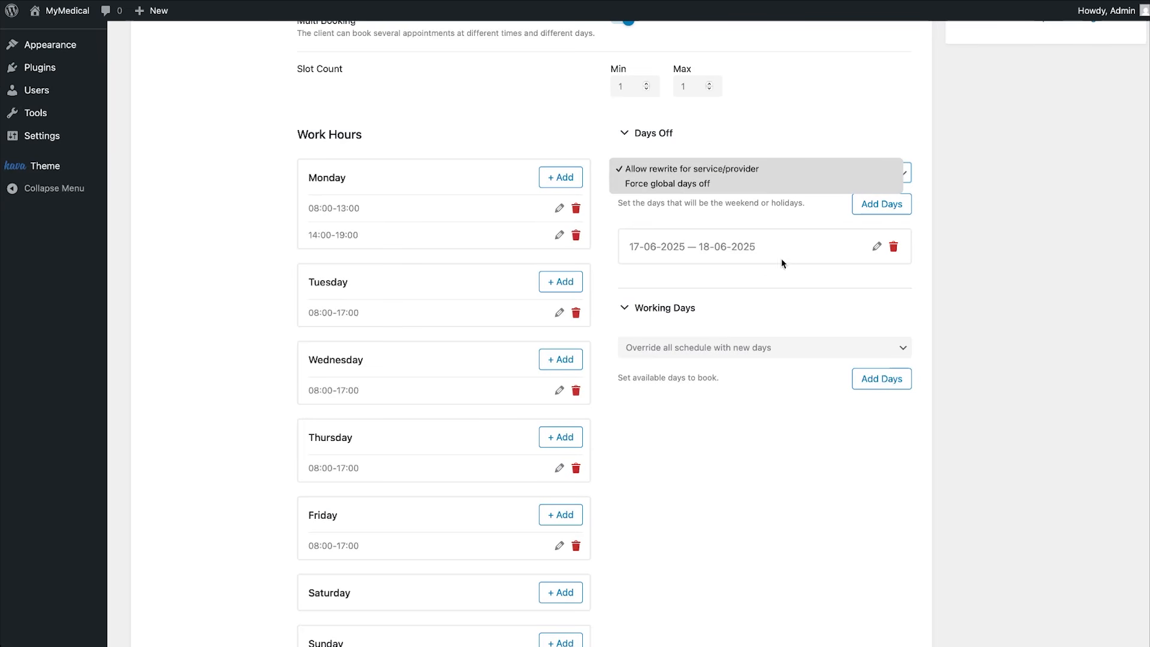
{"action": "left_click", "coordinate": [764, 292]}
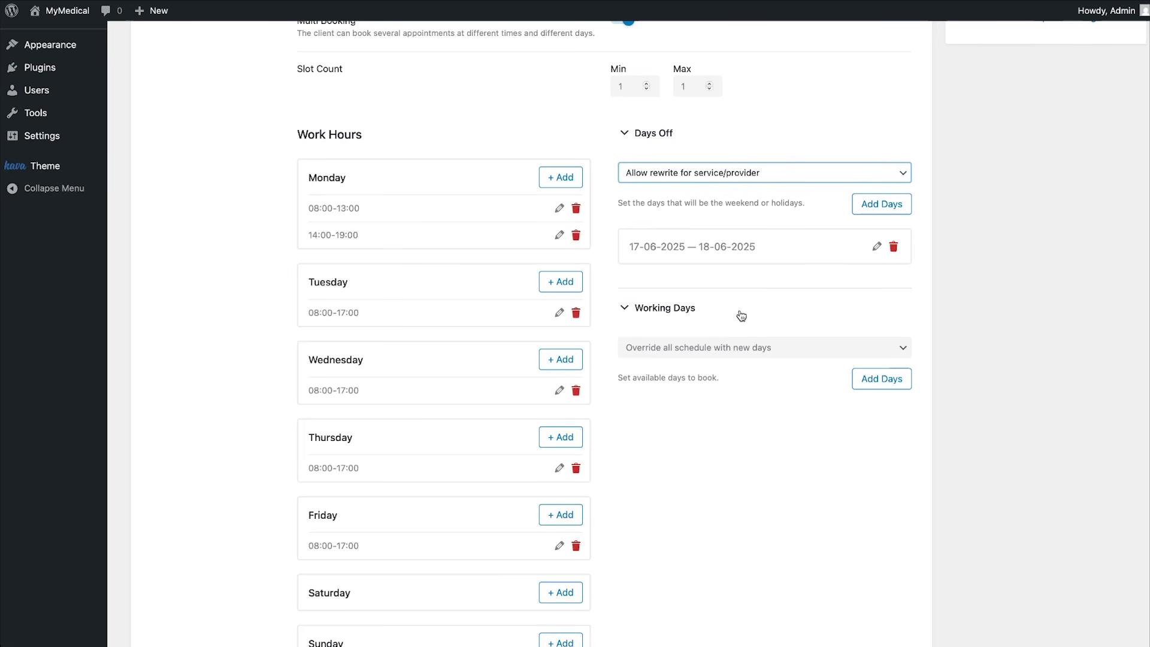
{"action": "left_click", "coordinate": [865, 382]}
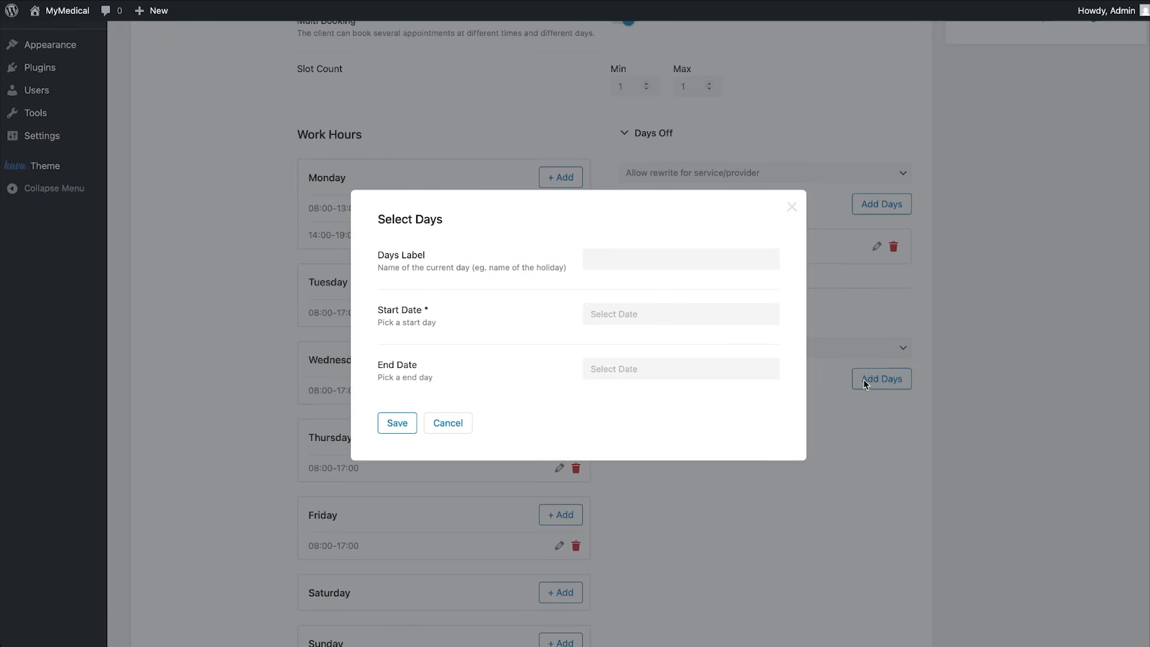
{"action": "left_click", "coordinate": [842, 397]}
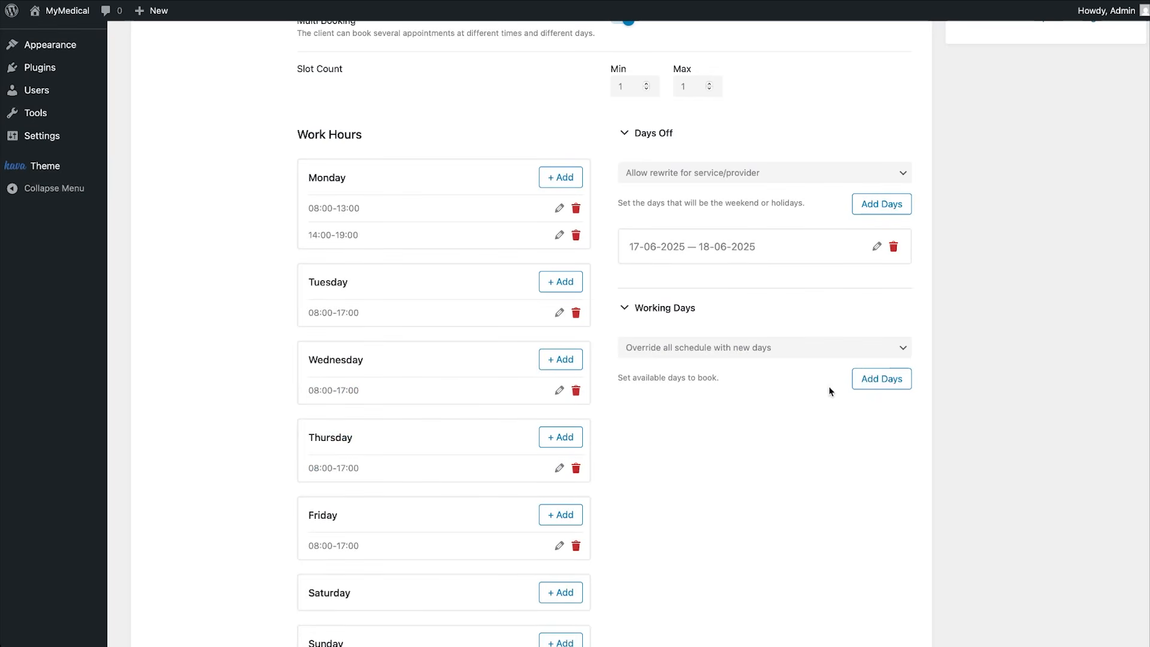
{"action": "left_click", "coordinate": [808, 348]}
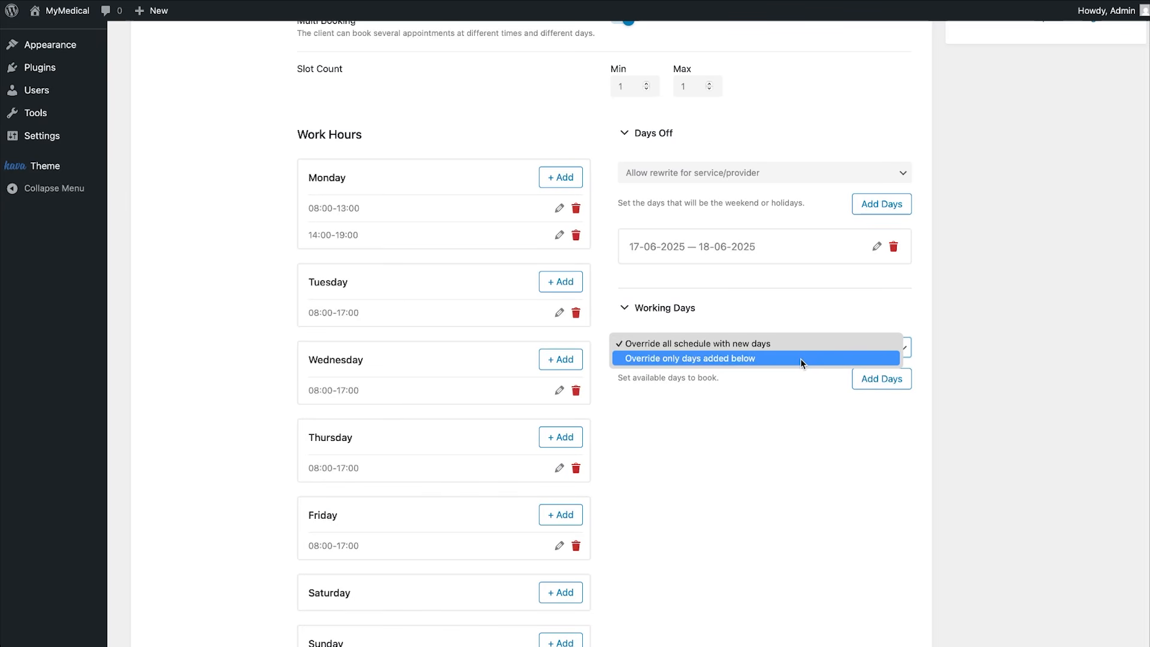
{"action": "left_click", "coordinate": [759, 492]}
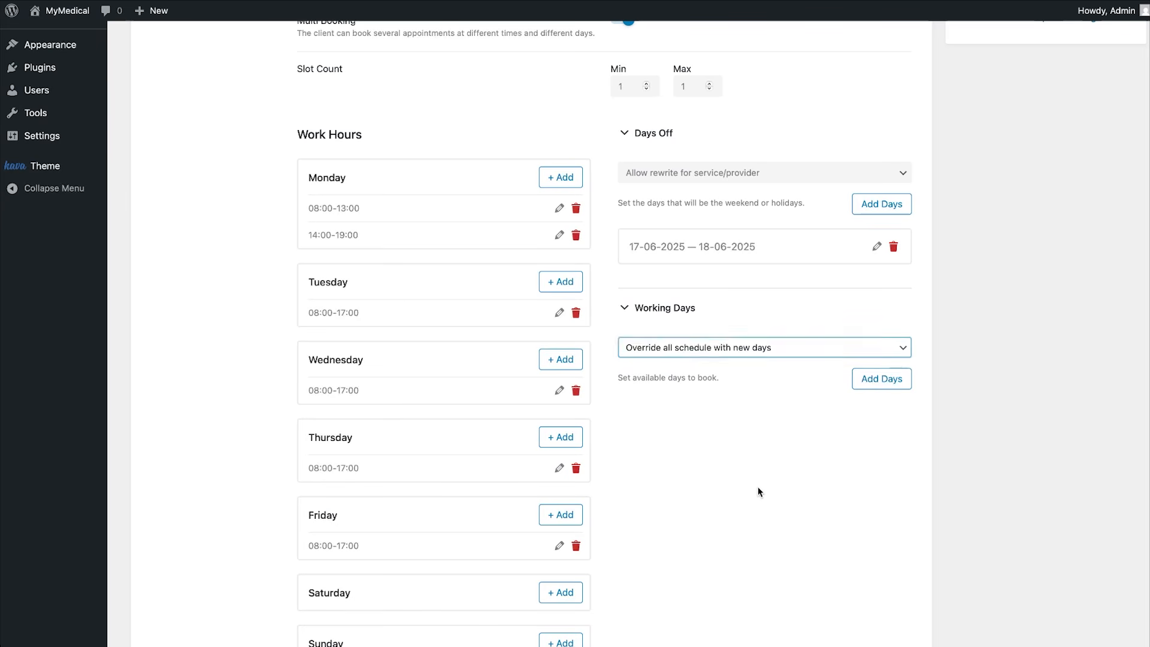
{"action": "scroll", "coordinate": [760, 492], "scroll_direction": "down", "scroll_amount": 2}
{"action": "scroll", "coordinate": [758, 491], "scroll_direction": "down", "scroll_amount": 1}
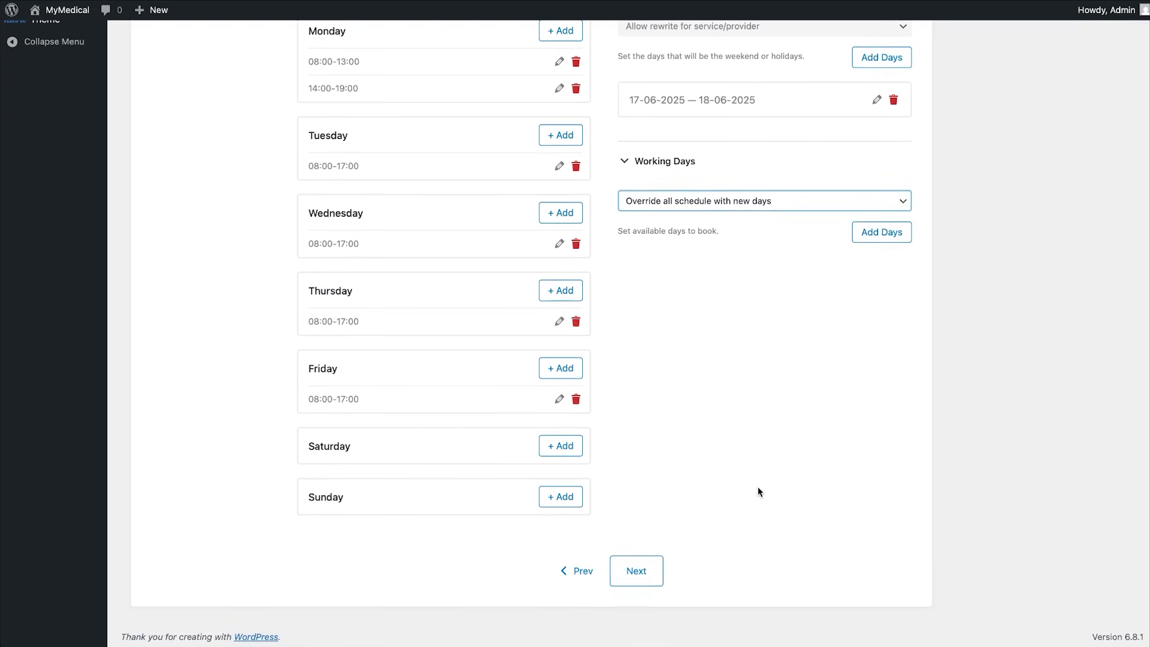
Move to Step 4, choose JetFormBuilder for creating forms, and finish the wizard.
{"action": "left_click", "coordinate": [647, 578]}
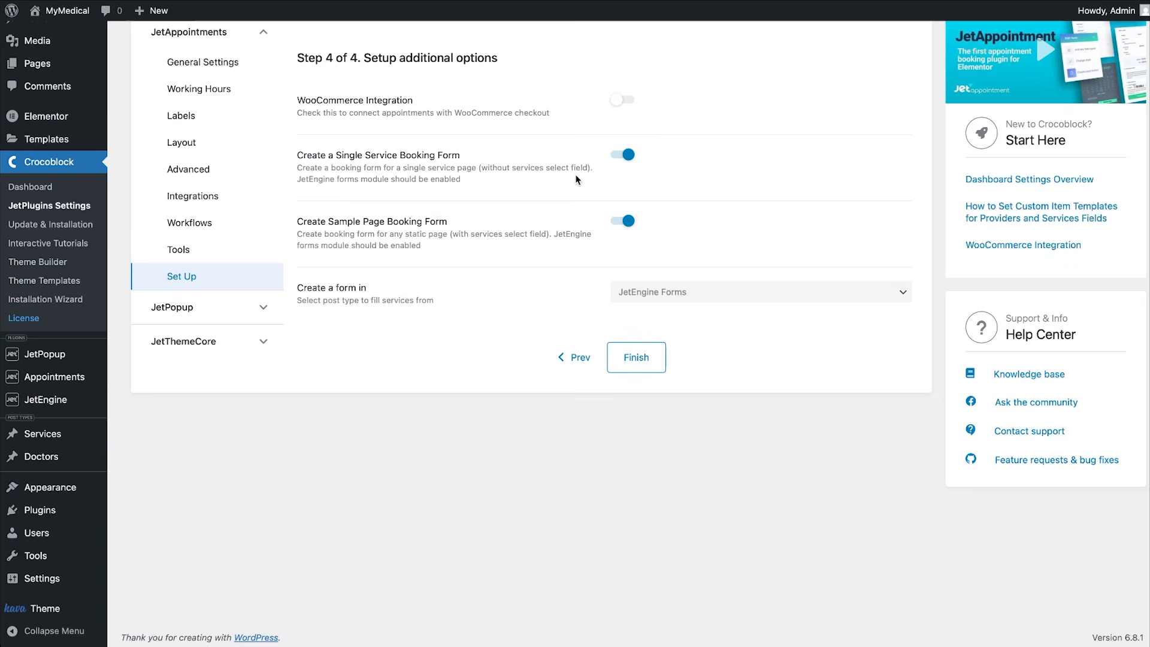
{"action": "scroll", "coordinate": [577, 179], "scroll_direction": "up", "scroll_amount": 2}
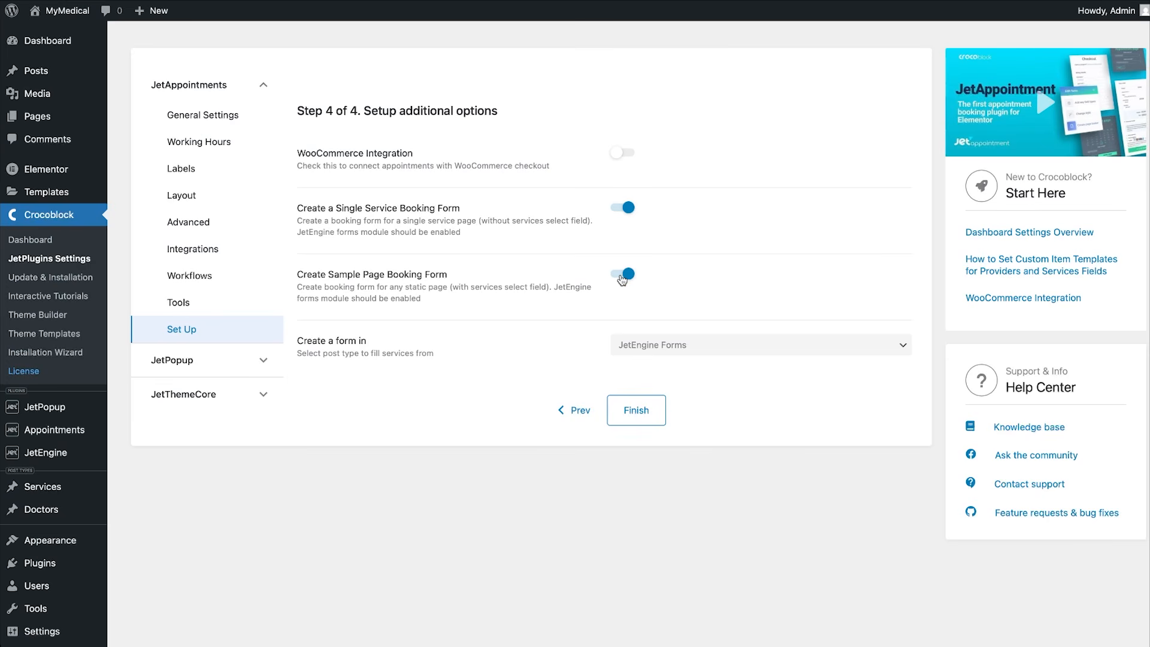
{"action": "left_click", "coordinate": [735, 345]}
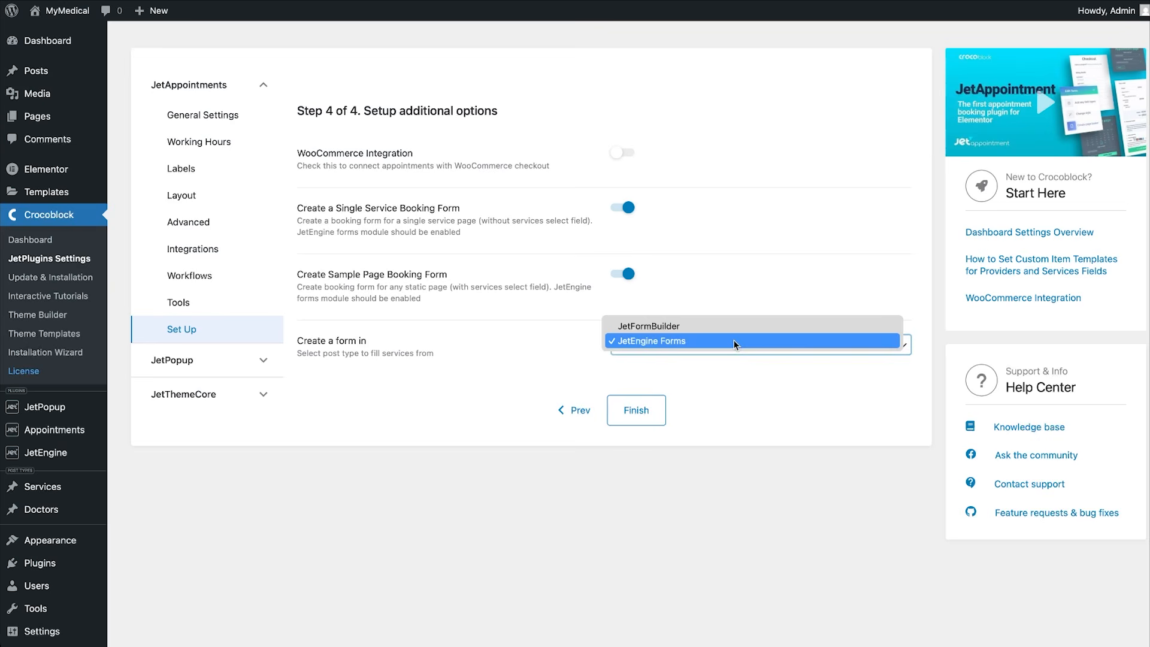
{"action": "left_click", "coordinate": [714, 327]}
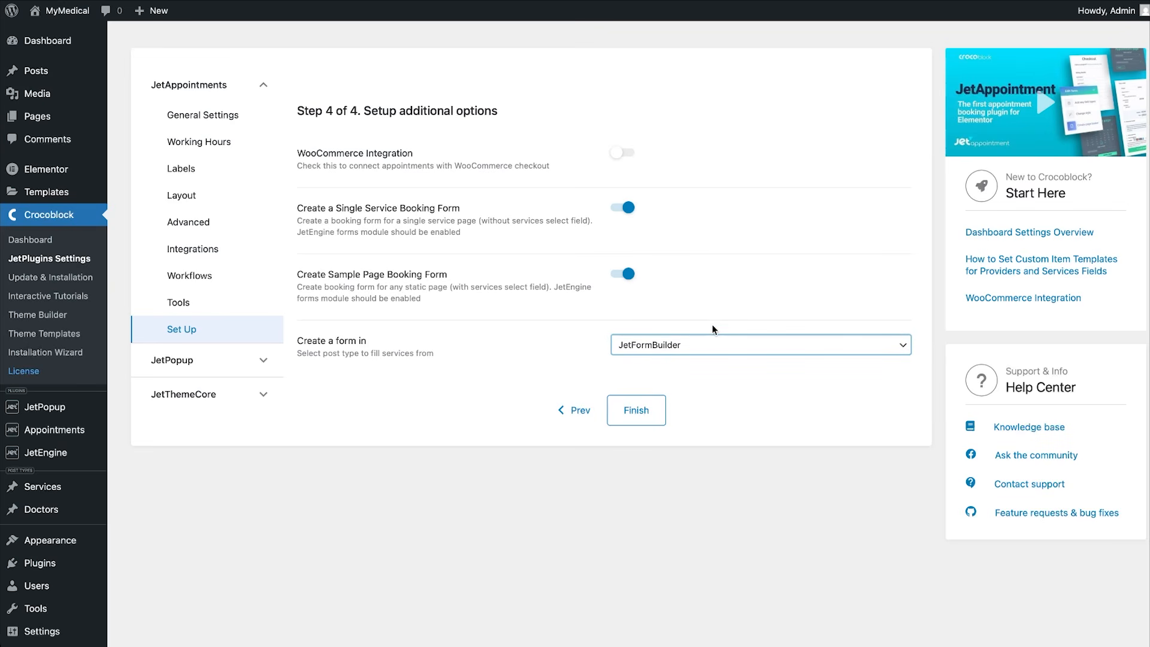
{"action": "left_click", "coordinate": [645, 420]}
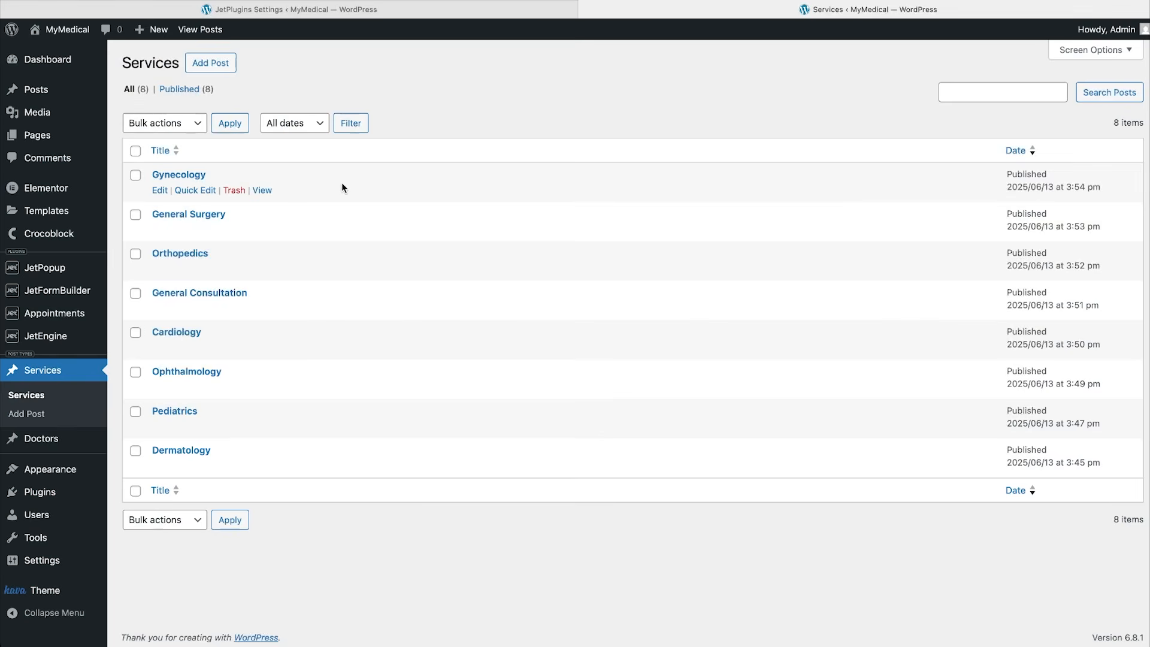
Change the Gynecology service's price per slot from 10 to 50.
{"action": "left_click", "coordinate": [160, 189]}
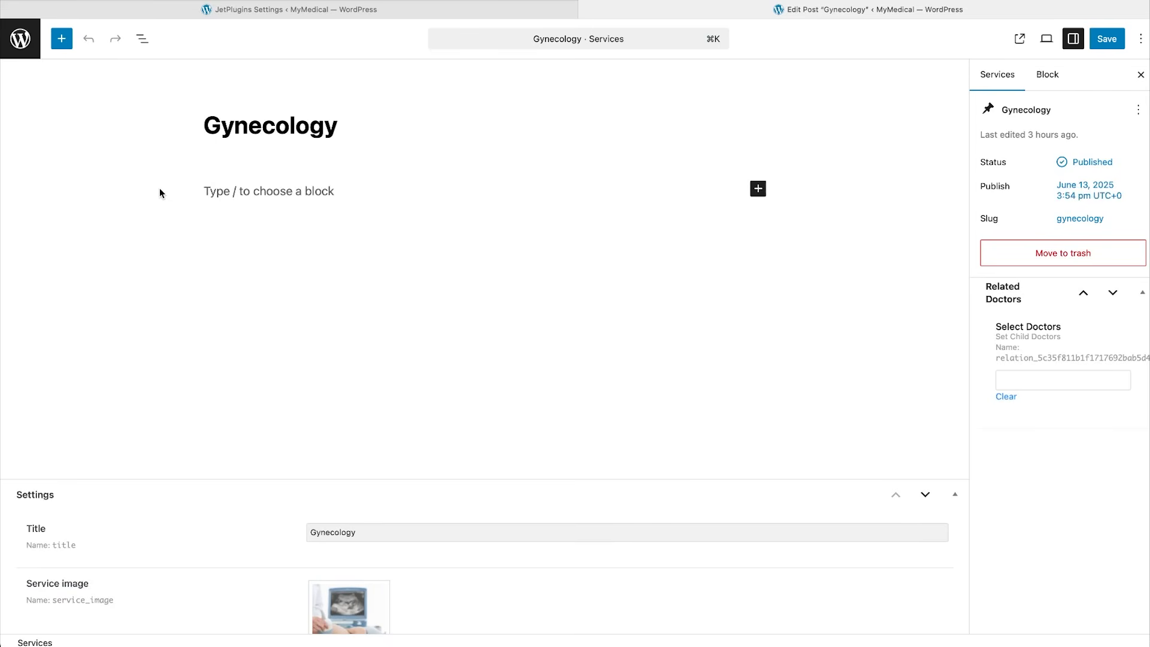
{"action": "scroll", "coordinate": [249, 393], "scroll_direction": "down", "scroll_amount": 12}
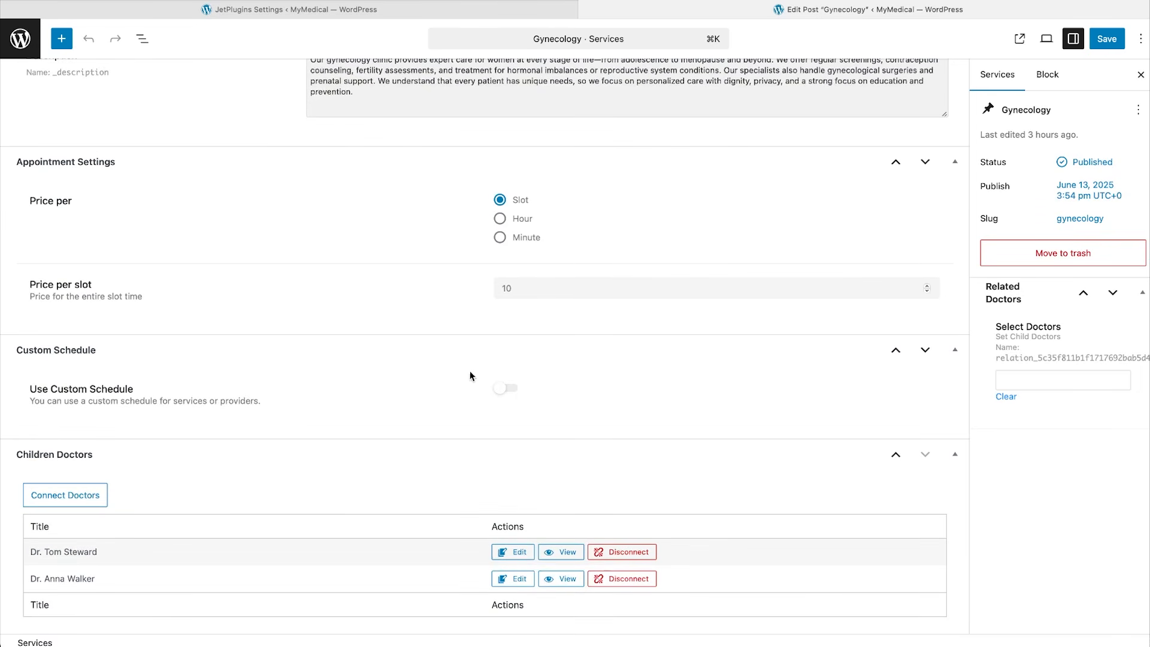
{"action": "left_click_drag", "start_coordinate": [519, 288], "coordinate": [481, 288]}
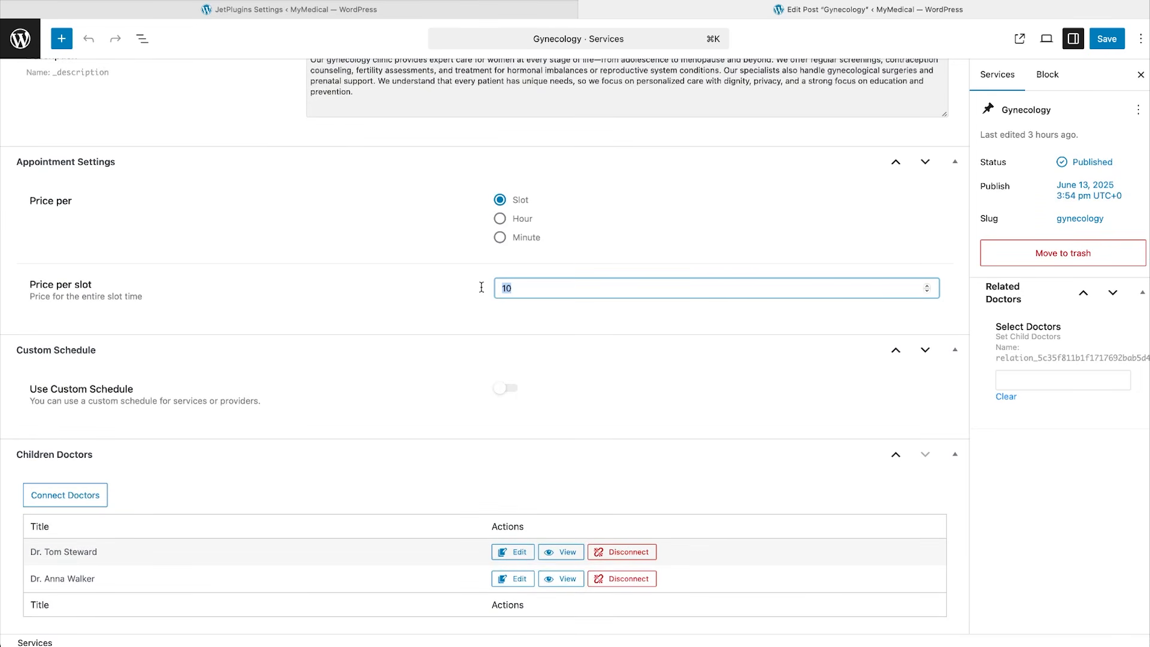
{"action": "type", "text": "50"}
{"action": "left_click", "coordinate": [468, 392]}
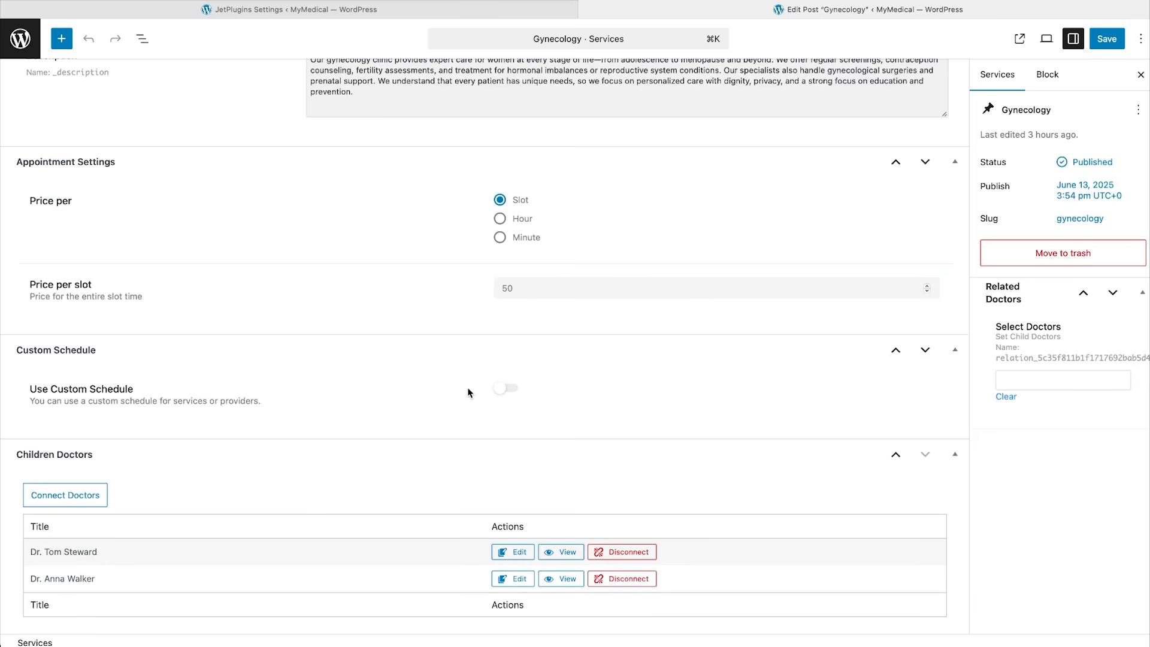
Switch on Use Custom Schedule for Gynecology and review its hours.
{"action": "left_click", "coordinate": [511, 388]}
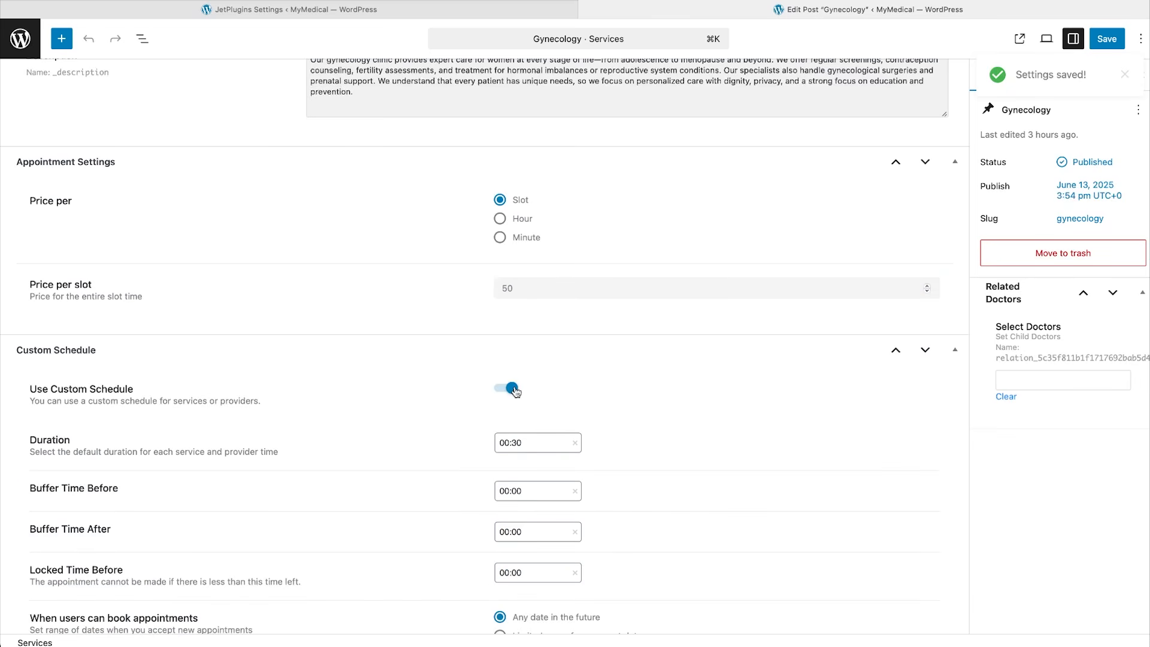
{"action": "scroll", "coordinate": [532, 428], "scroll_direction": "down", "scroll_amount": 5}
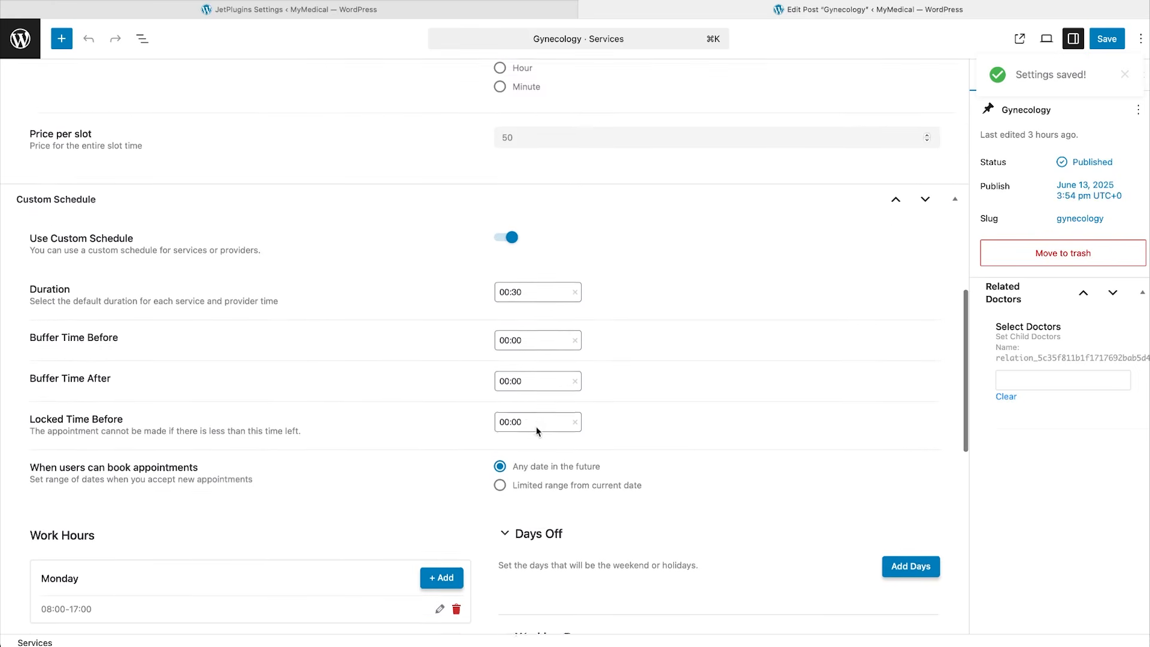
{"action": "scroll", "coordinate": [537, 431], "scroll_direction": "down", "scroll_amount": 1}
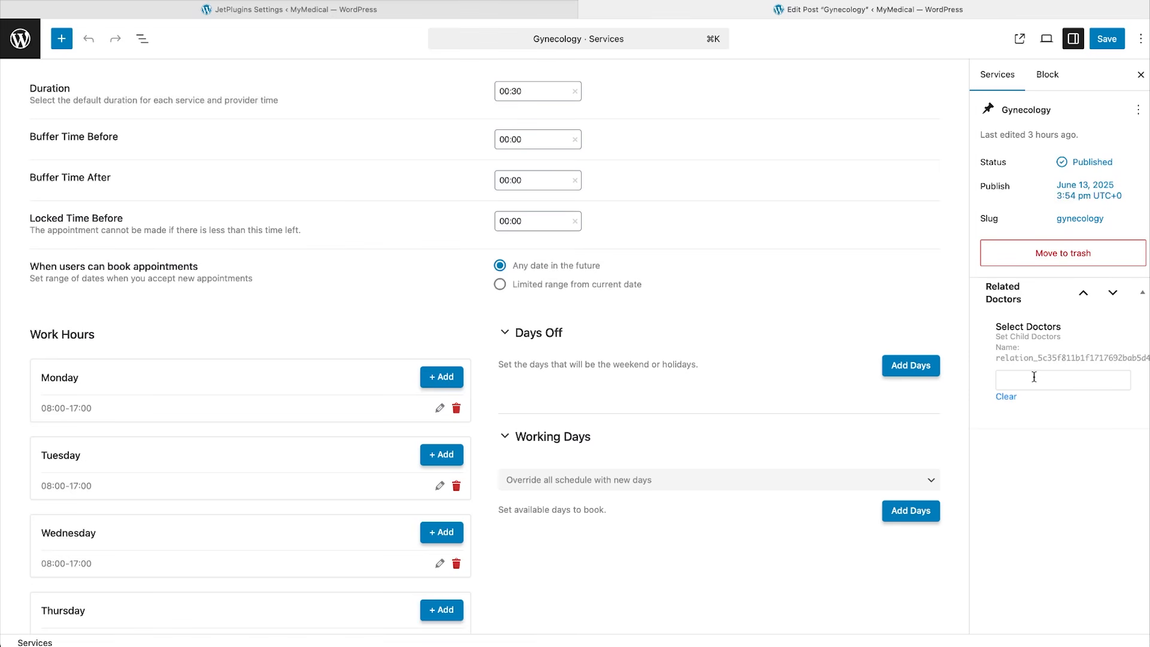
{"action": "scroll", "coordinate": [760, 320], "scroll_direction": "up", "scroll_amount": 5}
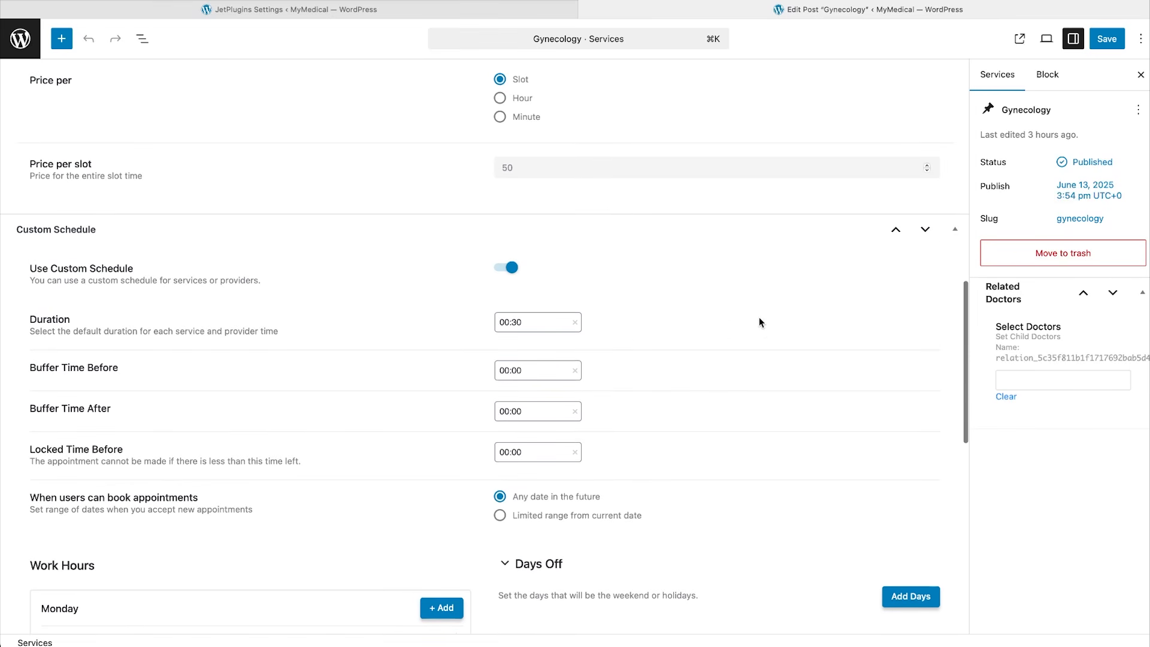
Turn off Gynecology's custom schedule, add two related doctors, and save.
{"action": "left_click", "coordinate": [512, 268]}
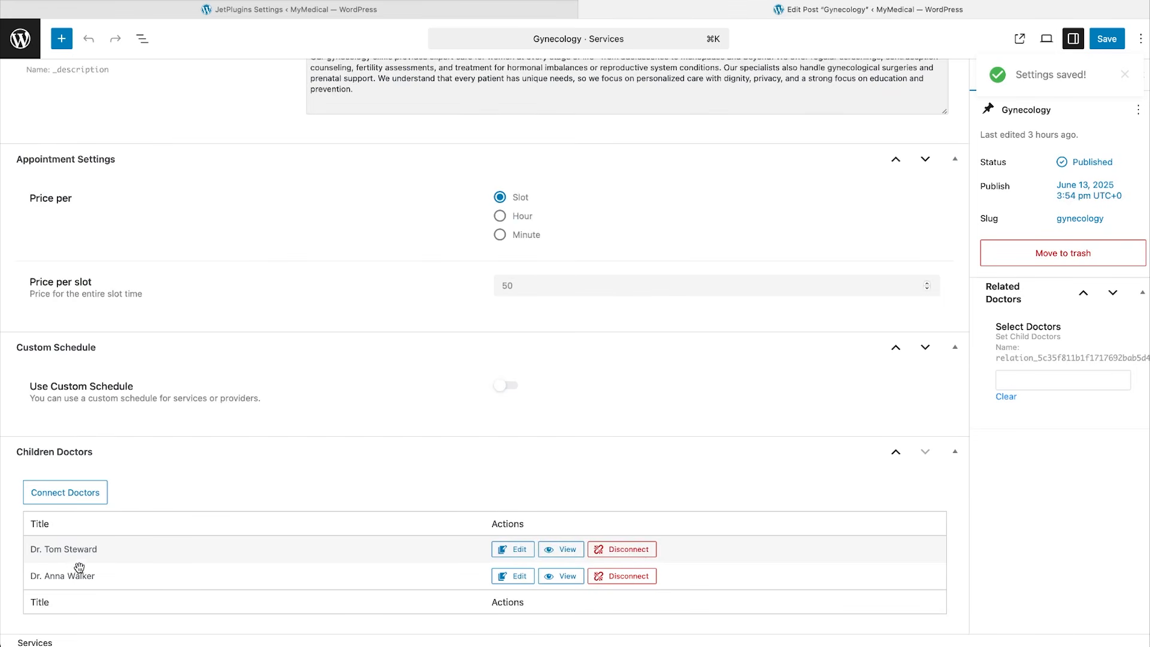
{"action": "left_click", "coordinate": [1073, 374]}
{"action": "type", "text": "tom"}
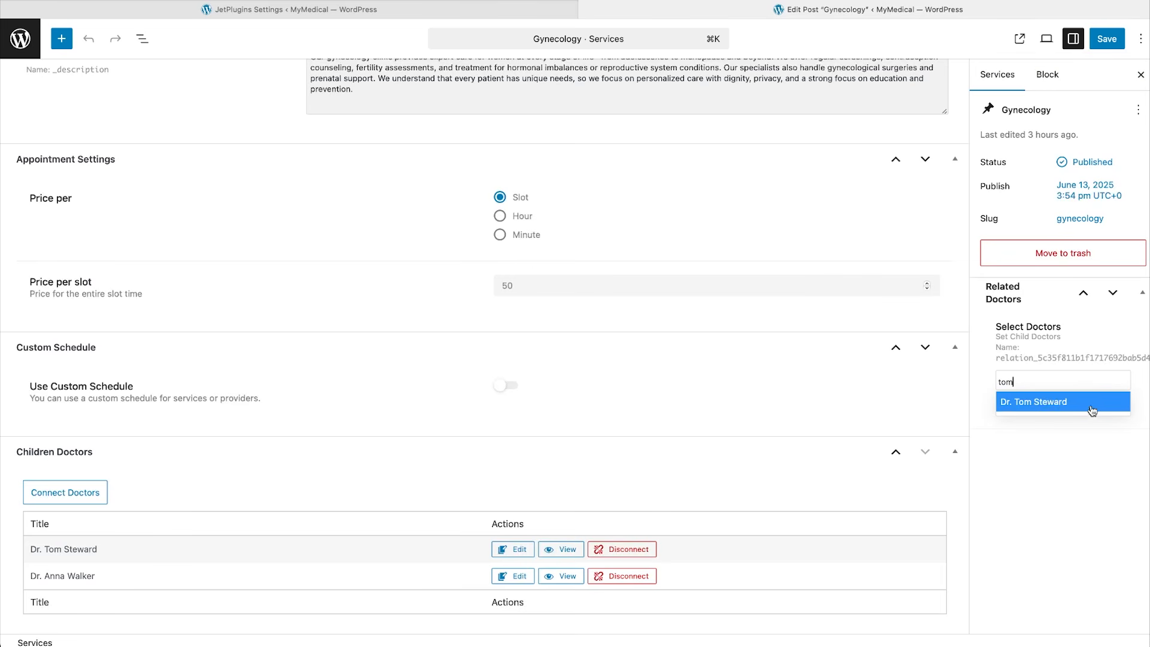
{"action": "left_click", "coordinate": [1092, 405]}
{"action": "type", "text": "anna"}
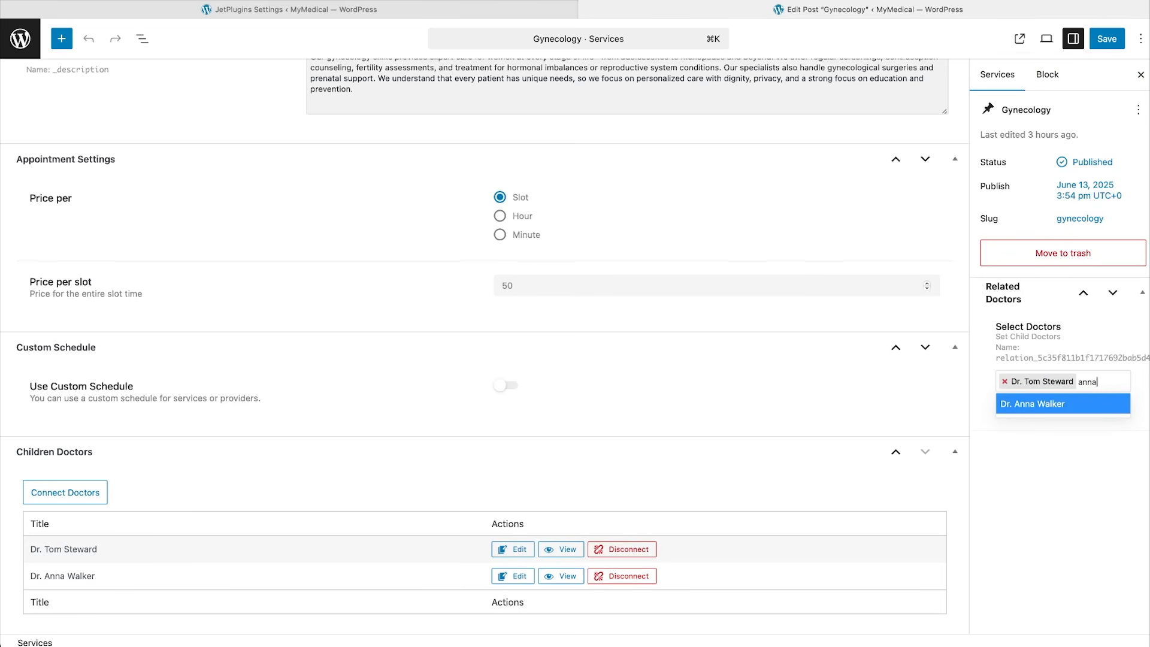
{"action": "left_click", "coordinate": [1094, 405]}
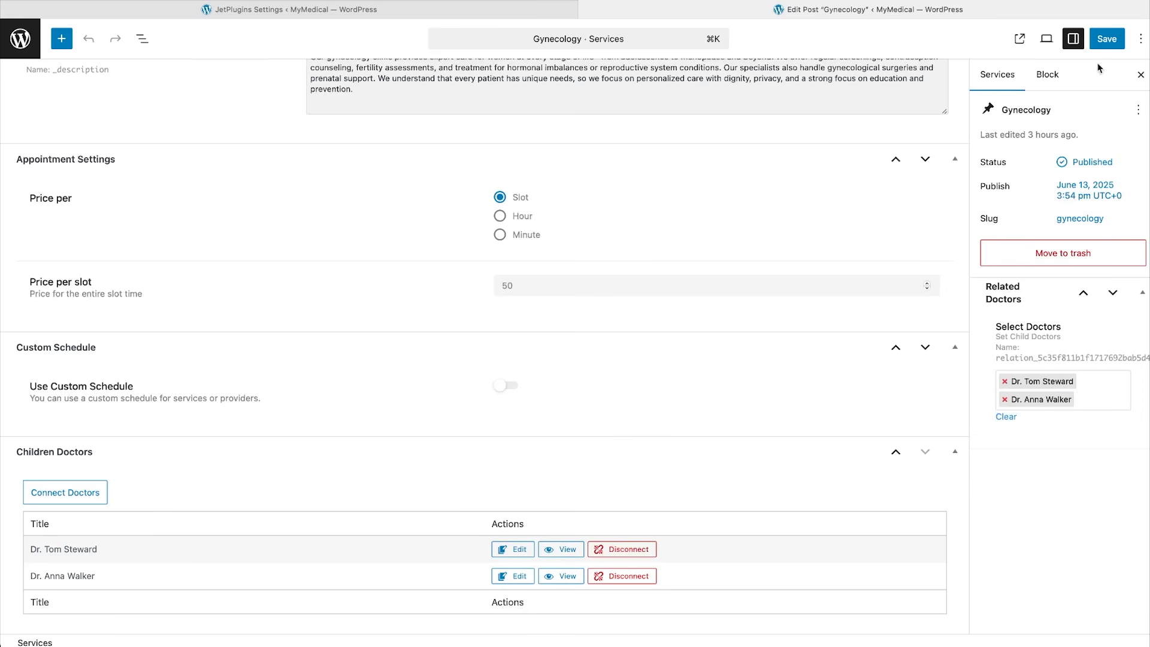
{"action": "left_click", "coordinate": [1113, 39]}
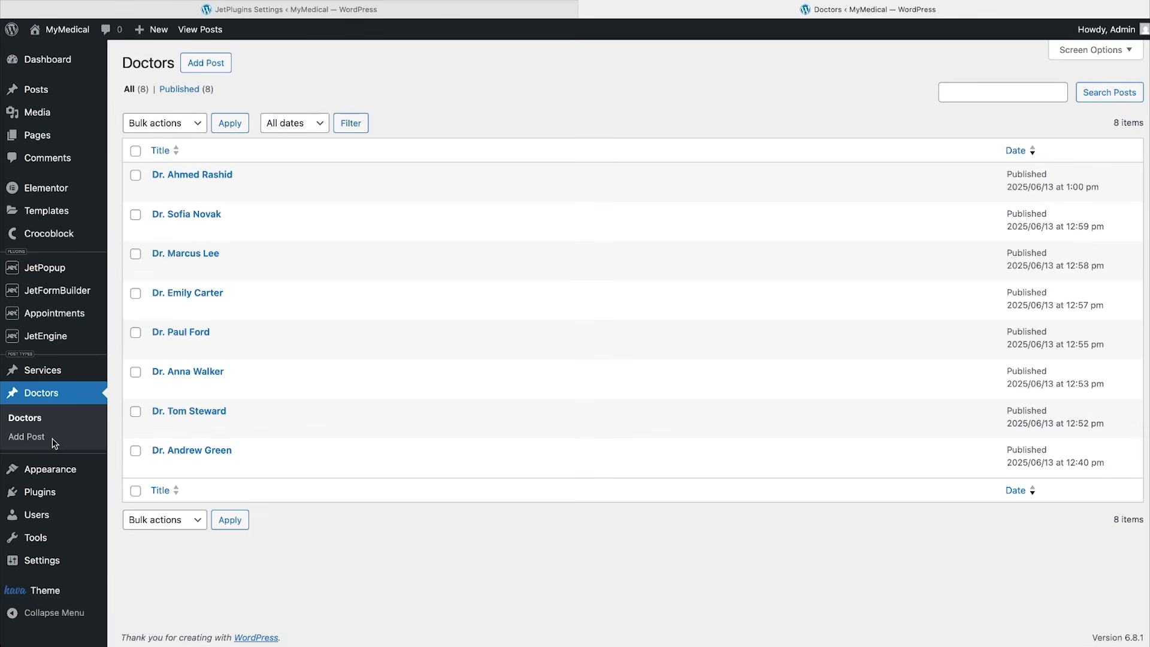
Open the top doctor for editing and look through its fields.
{"action": "left_click", "coordinate": [193, 176]}
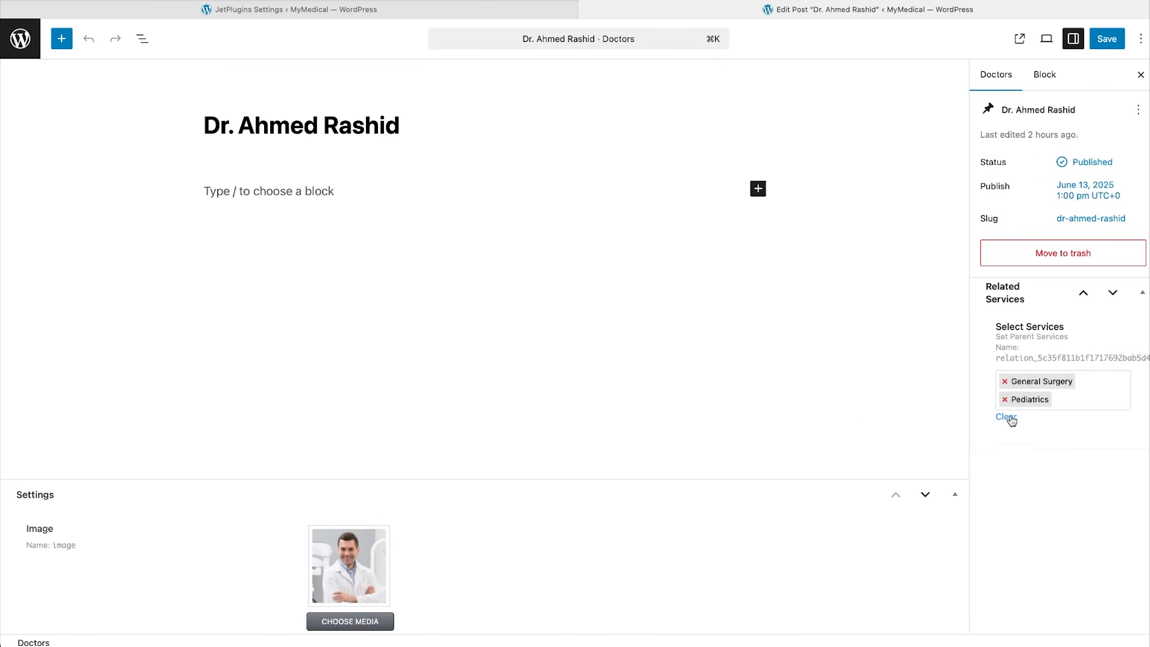
{"action": "scroll", "coordinate": [766, 546], "scroll_direction": "down", "scroll_amount": 7}
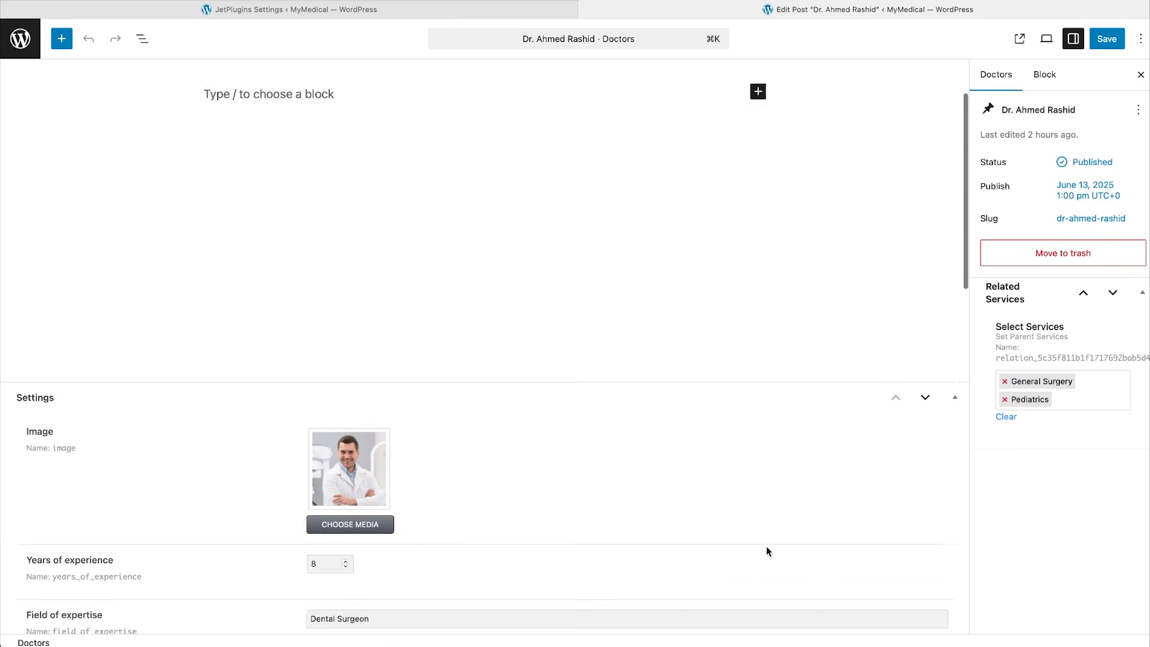
{"action": "scroll", "coordinate": [767, 547], "scroll_direction": "down", "scroll_amount": 9}
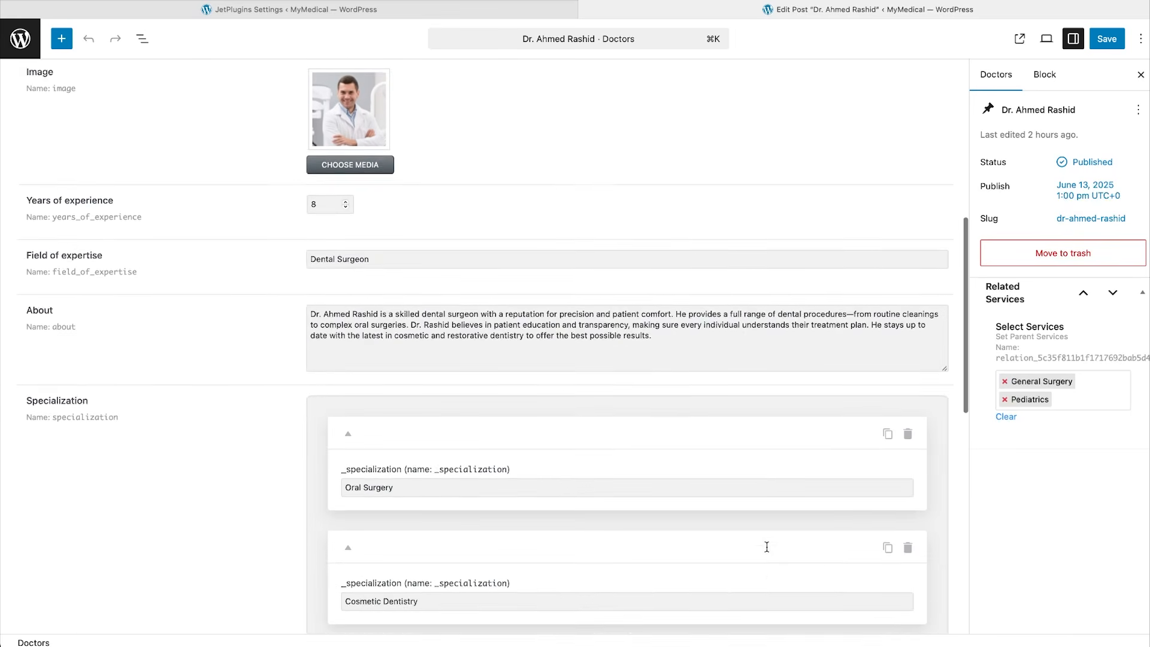
{"action": "scroll", "coordinate": [767, 547], "scroll_direction": "down", "scroll_amount": 3}
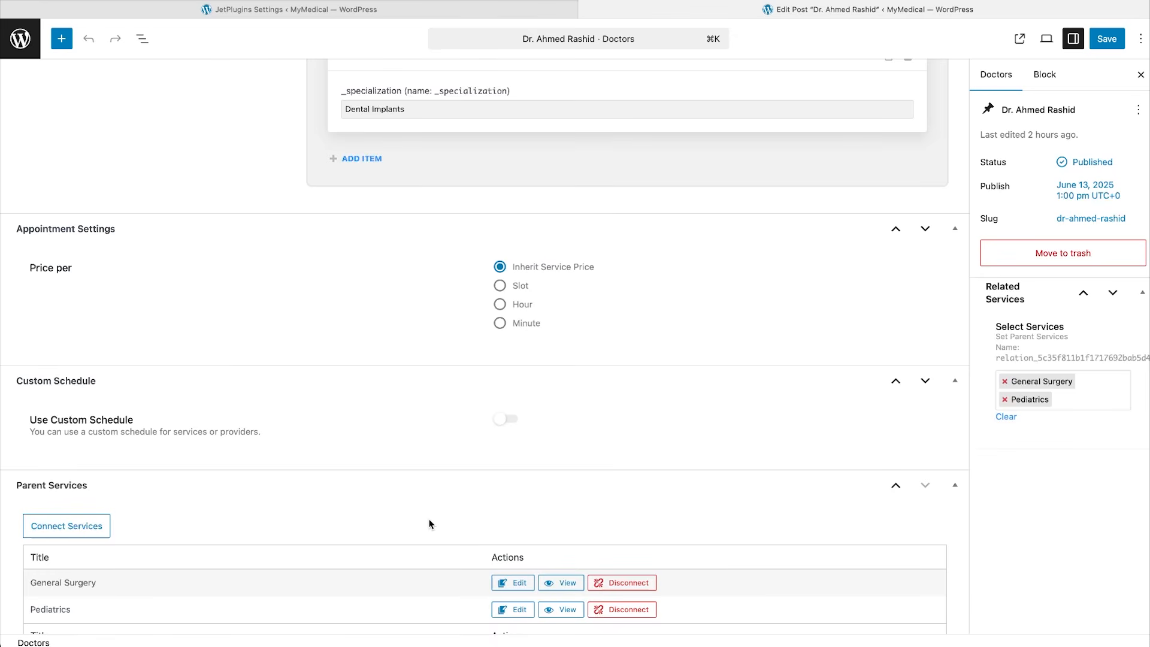
Exit the doctor editor and go to JetFormBuilder's Forms list.
{"action": "left_click", "coordinate": [27, 35]}
{"action": "left_click", "coordinate": [65, 290]}
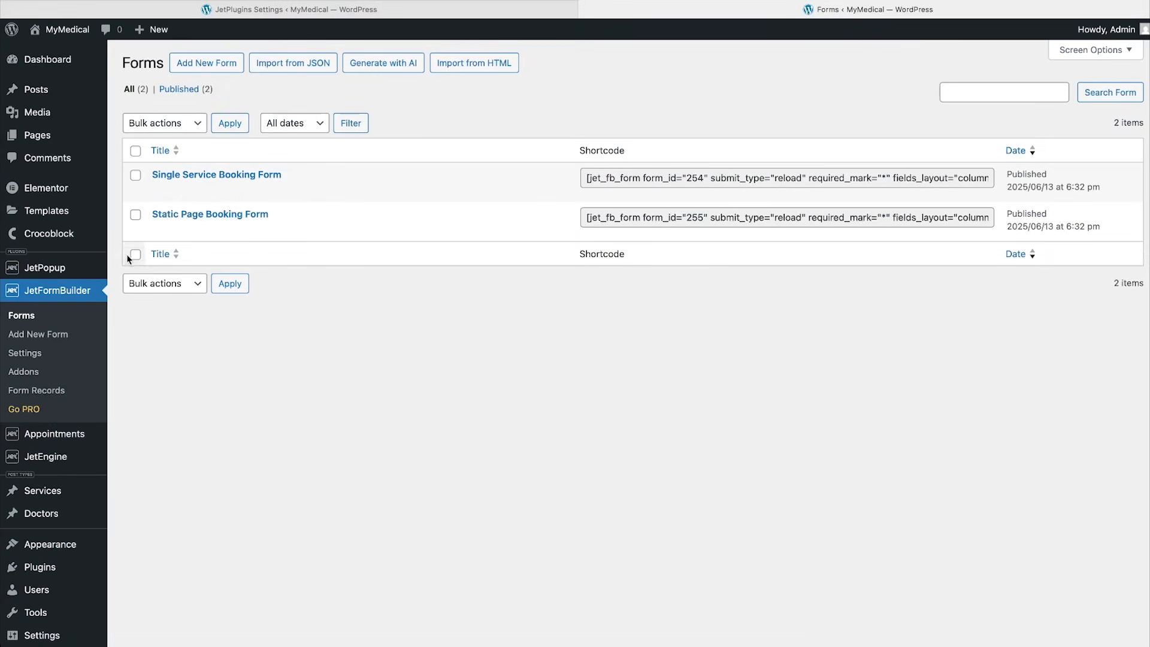
{"action": "mouse_move", "coordinate": [153, 225]}
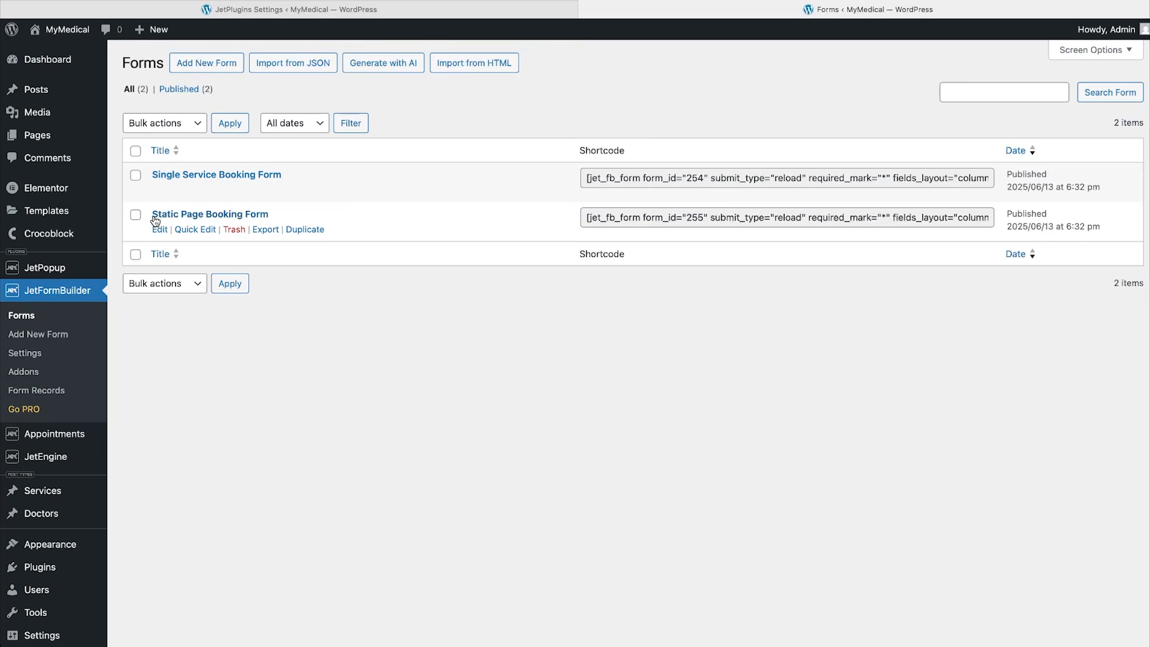
In the Static Page Booking Form, turn Select service into a Radio Field using a new custom template.
{"action": "left_click", "coordinate": [154, 217]}
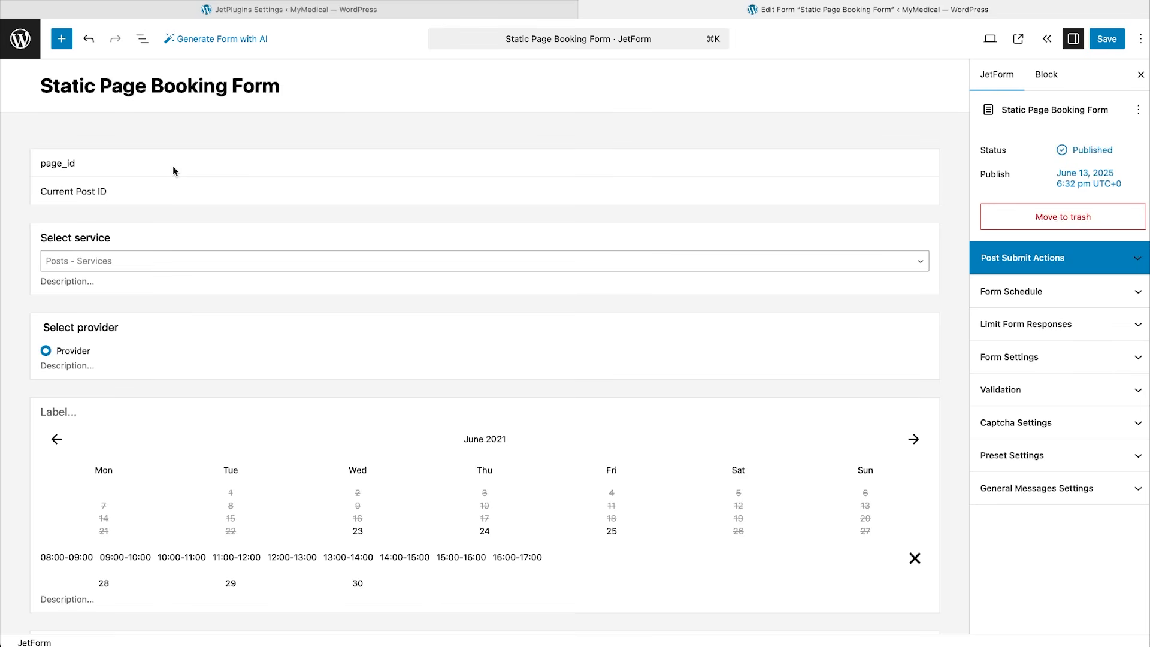
{"action": "left_click", "coordinate": [194, 237]}
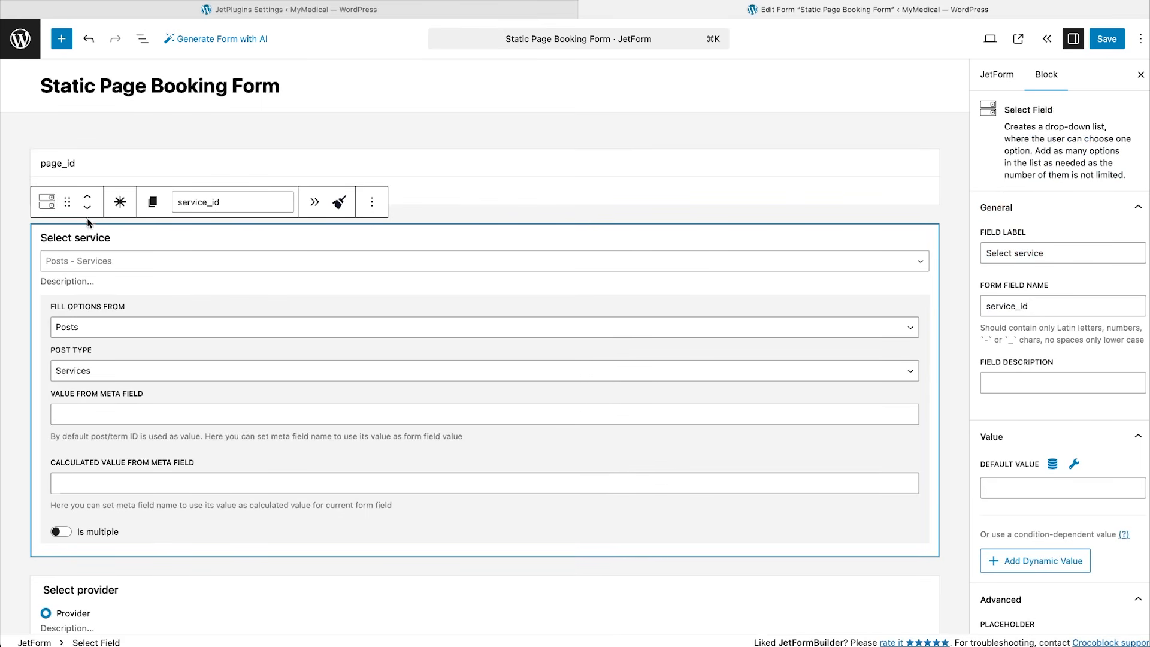
{"action": "left_click", "coordinate": [53, 205]}
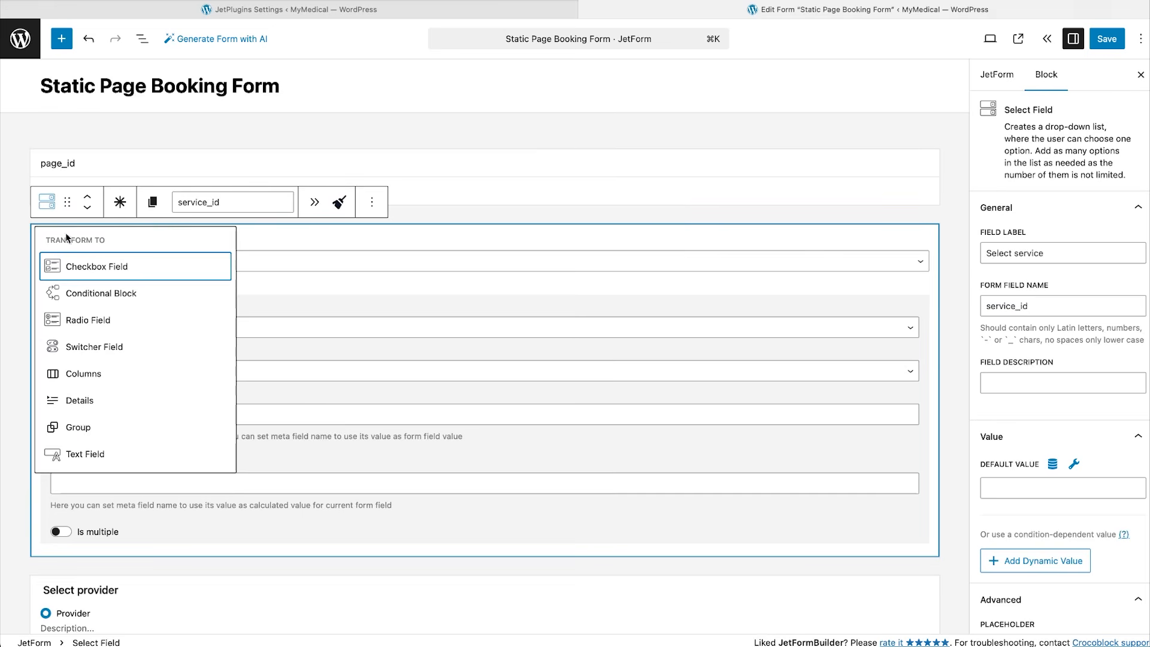
{"action": "left_click", "coordinate": [89, 321]}
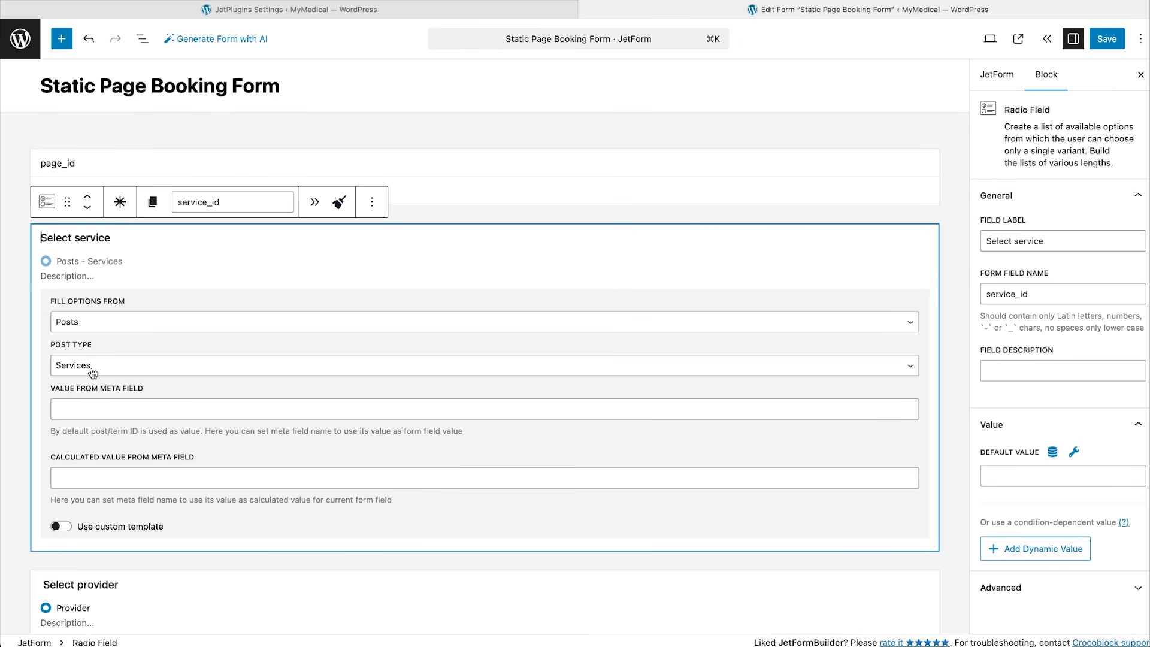
{"action": "left_click", "coordinate": [70, 530]}
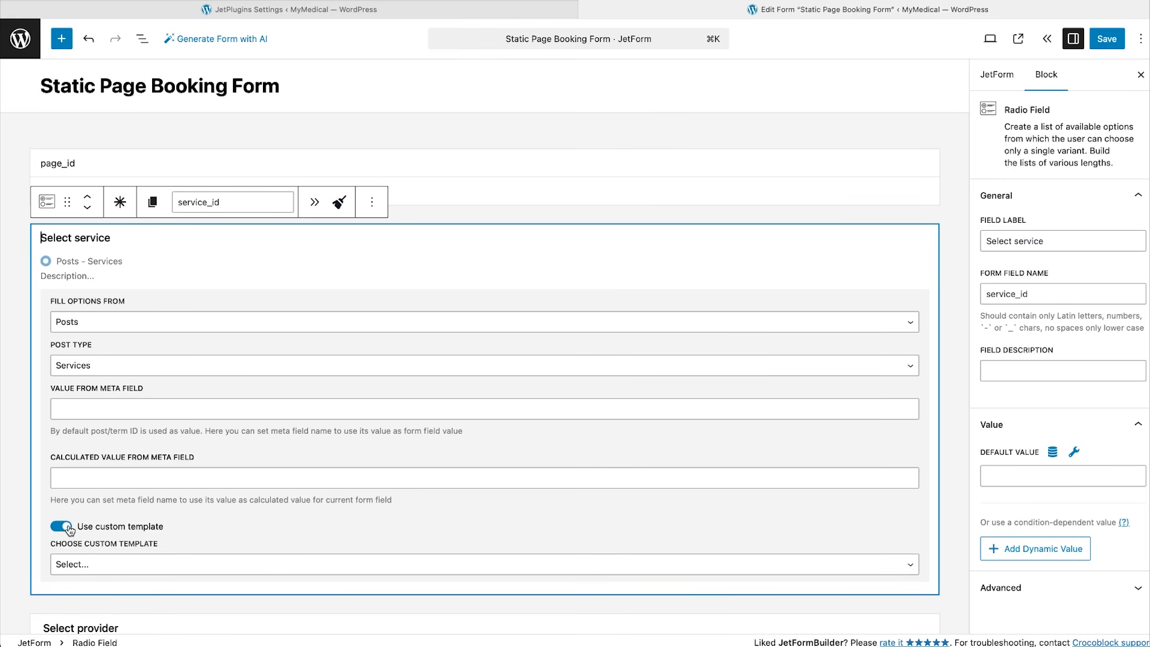
{"action": "left_click", "coordinate": [173, 560]}
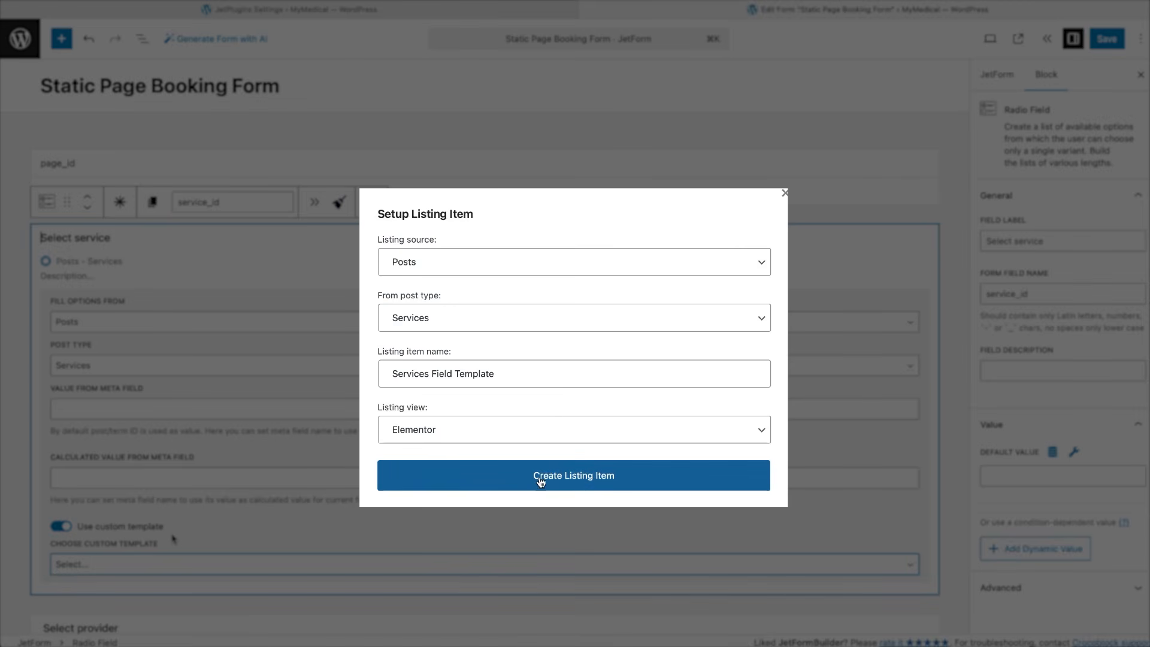
Create the Services Field Template showing each service's _app_price formatted as $%s.
{"action": "left_click", "coordinate": [540, 478]}
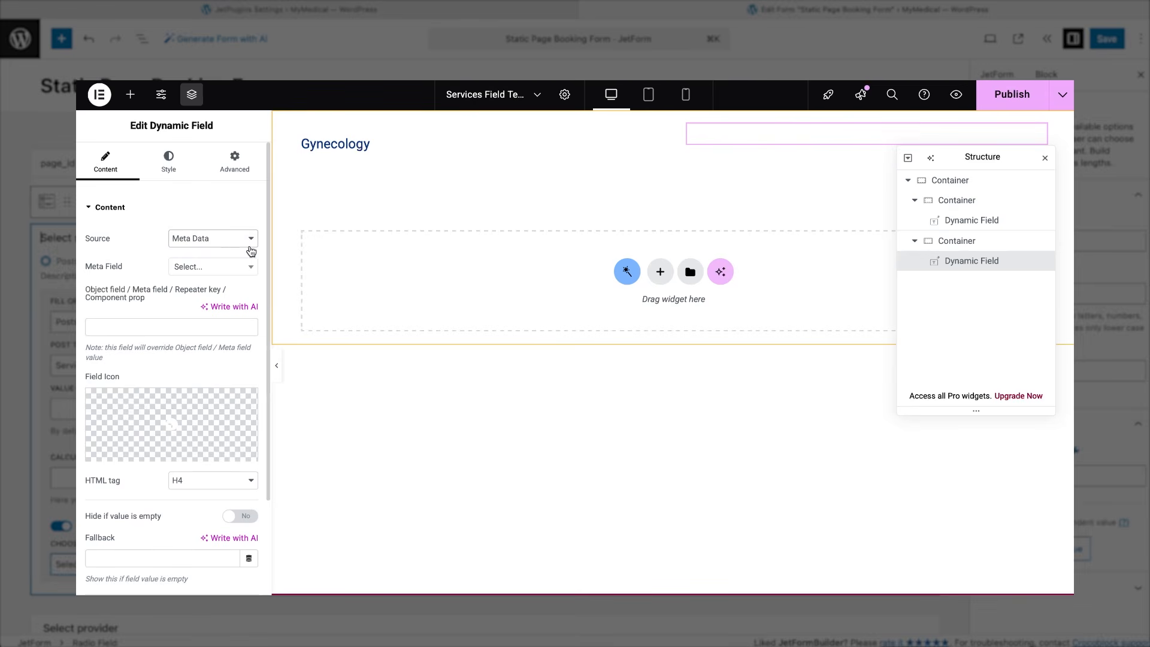
{"action": "left_click", "coordinate": [198, 326]}
{"action": "type", "text": "_app_price"}
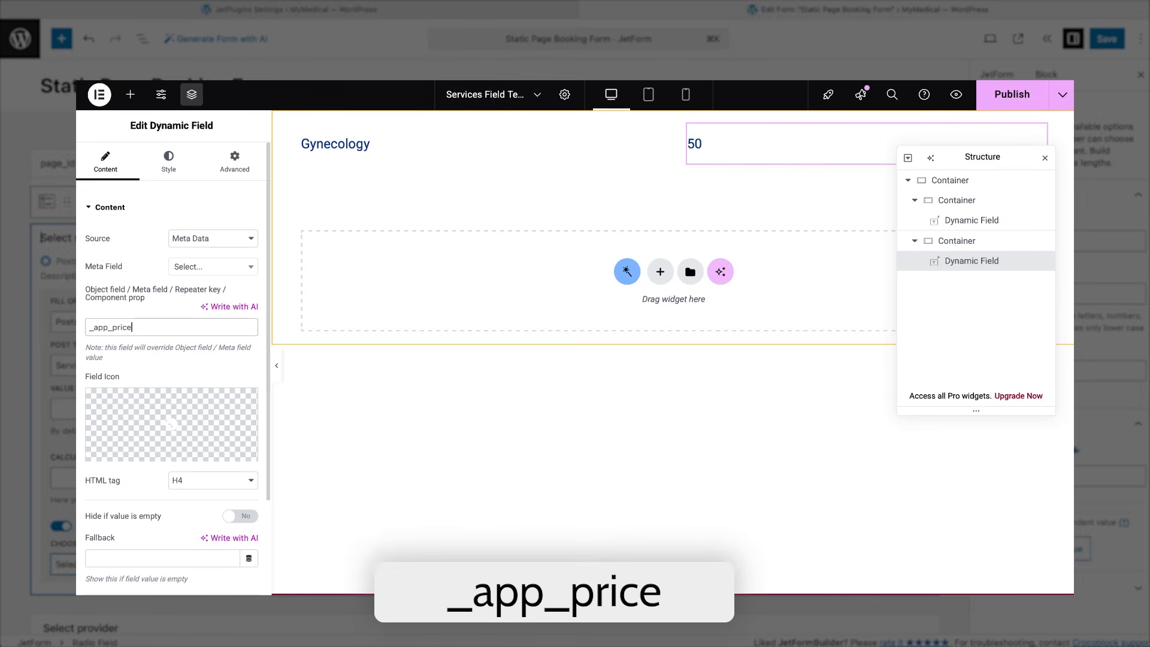
{"action": "scroll", "coordinate": [167, 543], "scroll_direction": "down", "scroll_amount": 2}
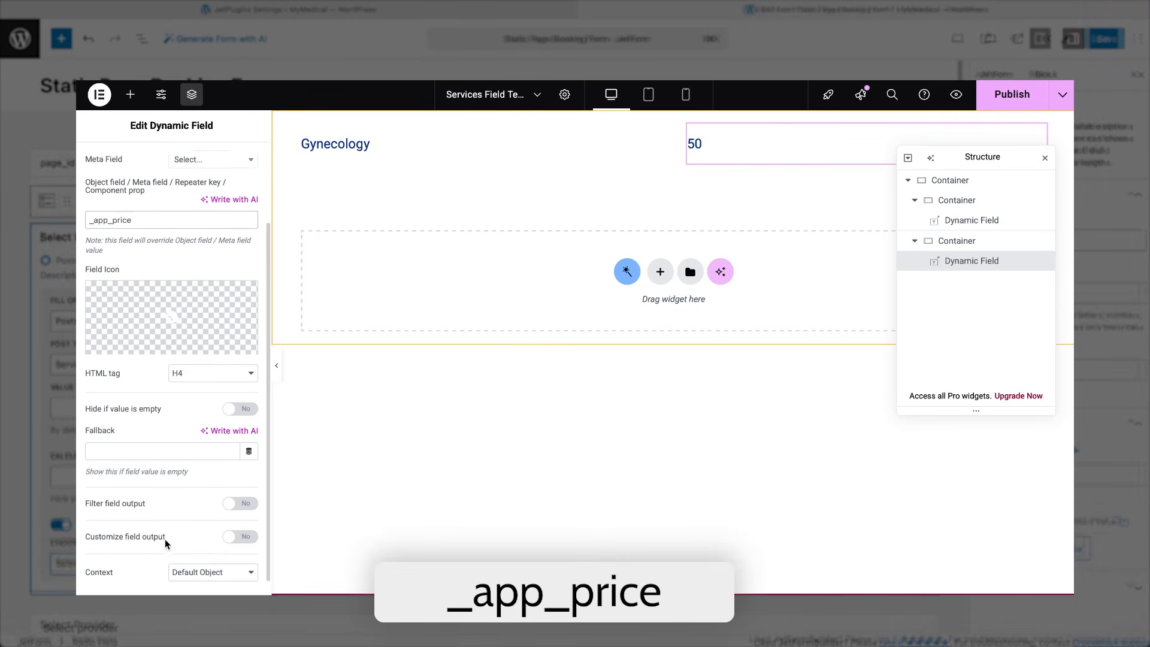
{"action": "left_click", "coordinate": [240, 518]}
{"action": "left_click", "coordinate": [90, 559]}
{"action": "type", "text": "$%s"}
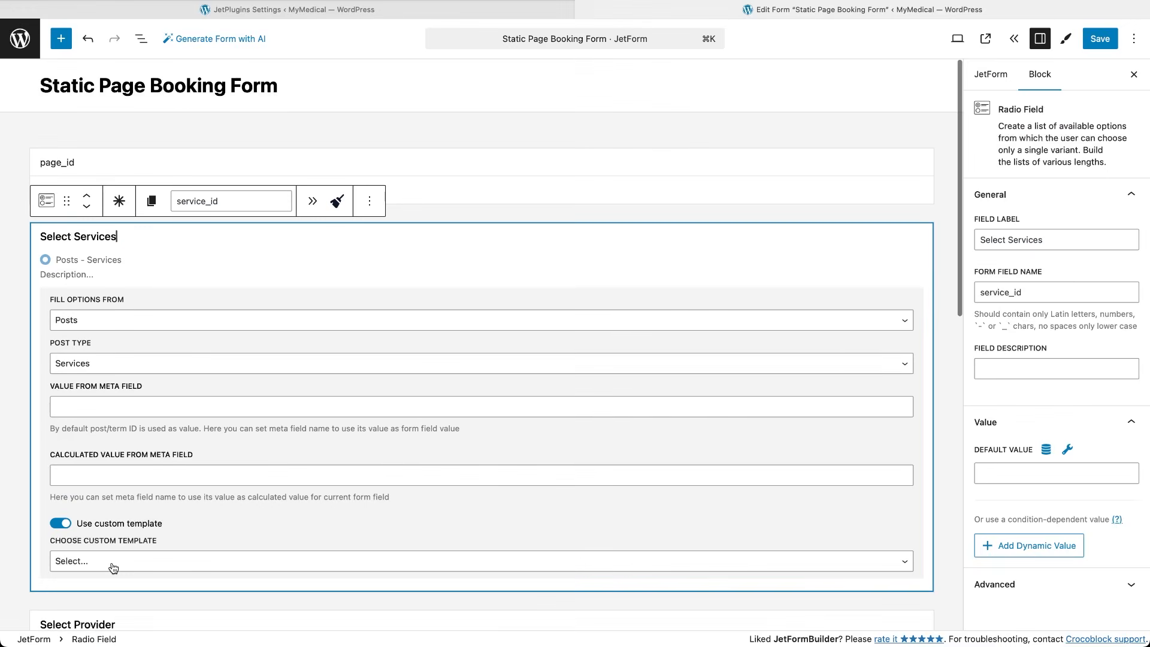
{"action": "left_click", "coordinate": [111, 563]}
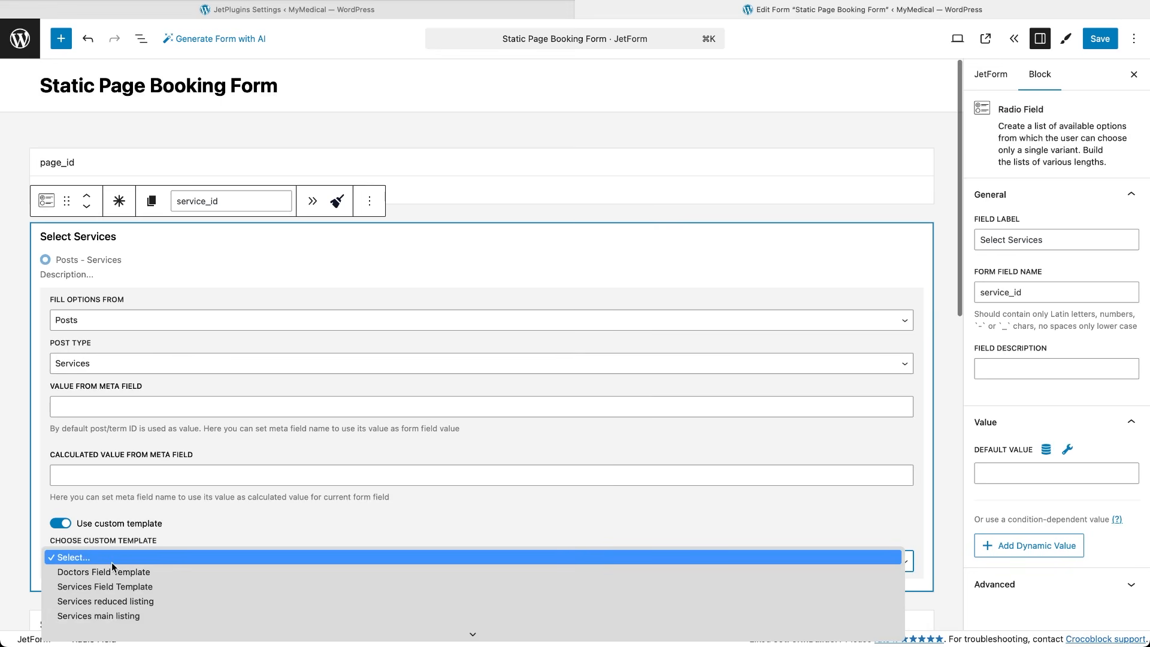
Apply the Services Field Template and move the Select Services label into a new Heading Field above.
{"action": "left_click", "coordinate": [114, 586]}
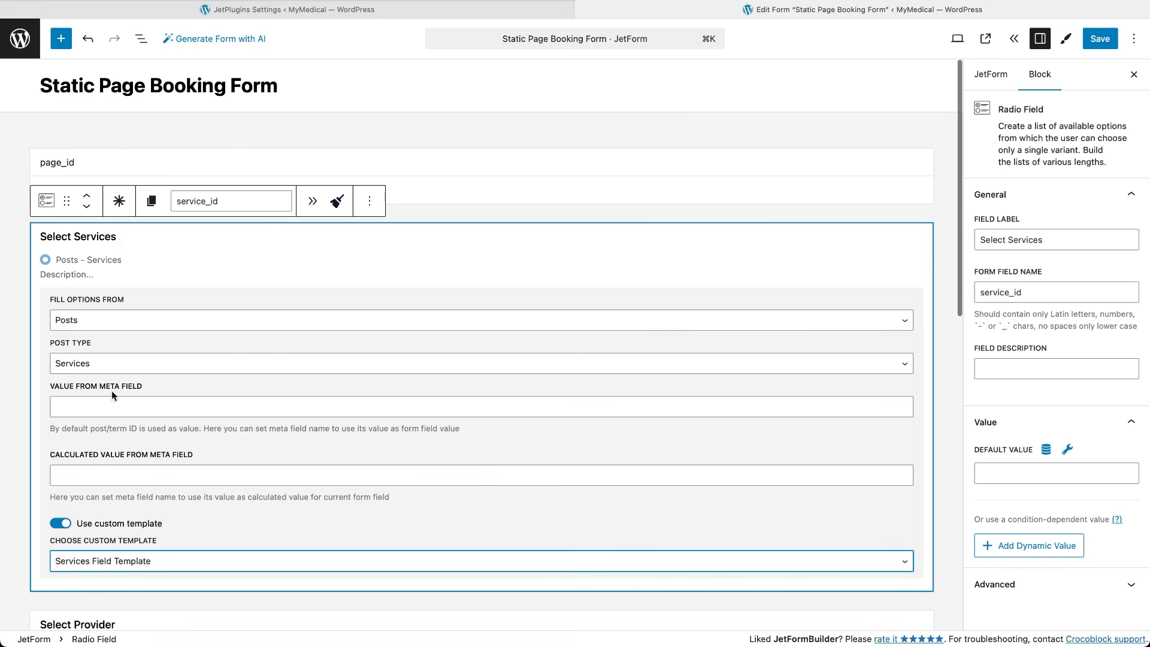
{"action": "left_click_drag", "start_coordinate": [115, 238], "coordinate": [39, 238]}
{"action": "key", "text": "ctrl+c"}
{"action": "key", "text": "BackSpace"}
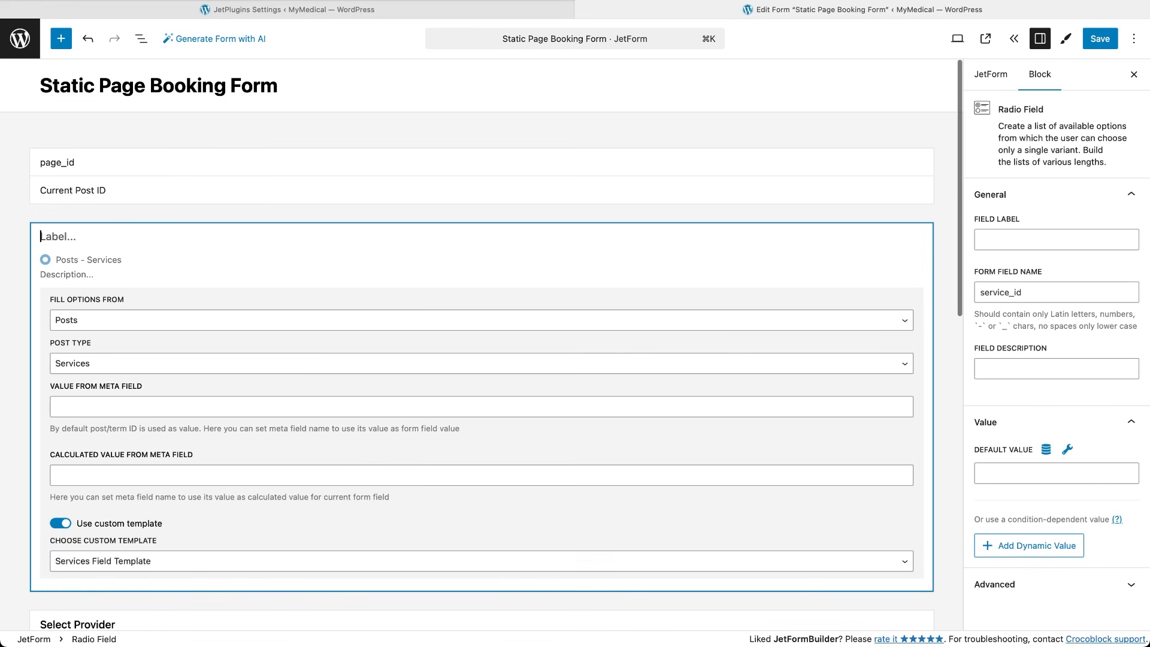
{"action": "left_click", "coordinate": [449, 215]}
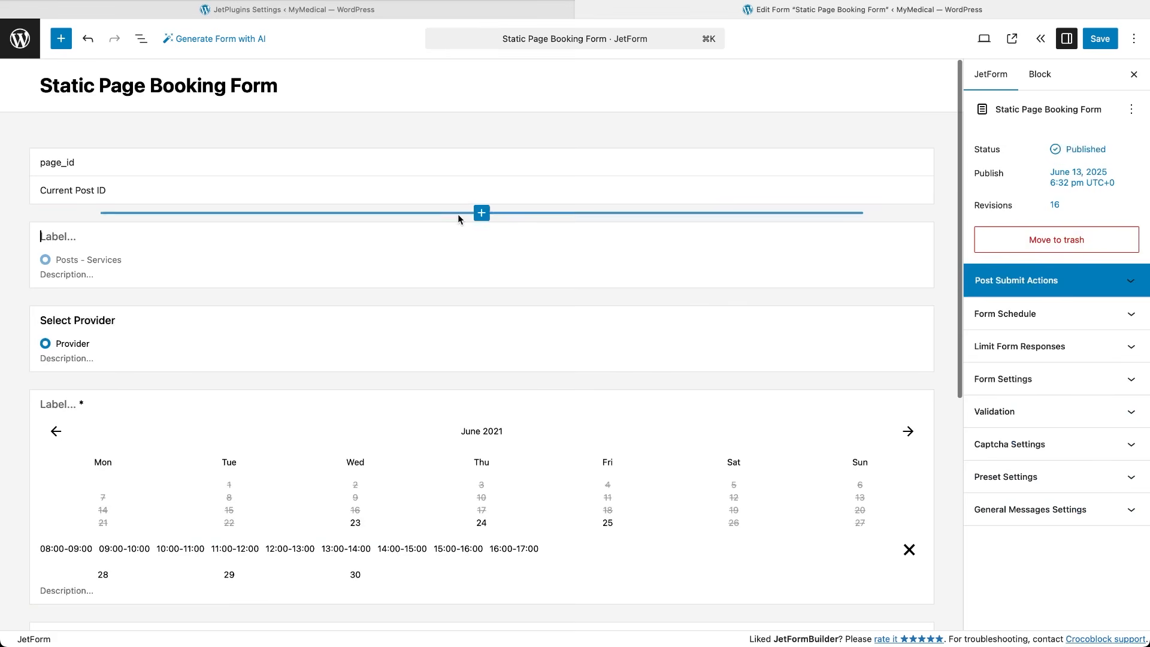
{"action": "left_click", "coordinate": [481, 214]}
{"action": "type", "text": "heading"}
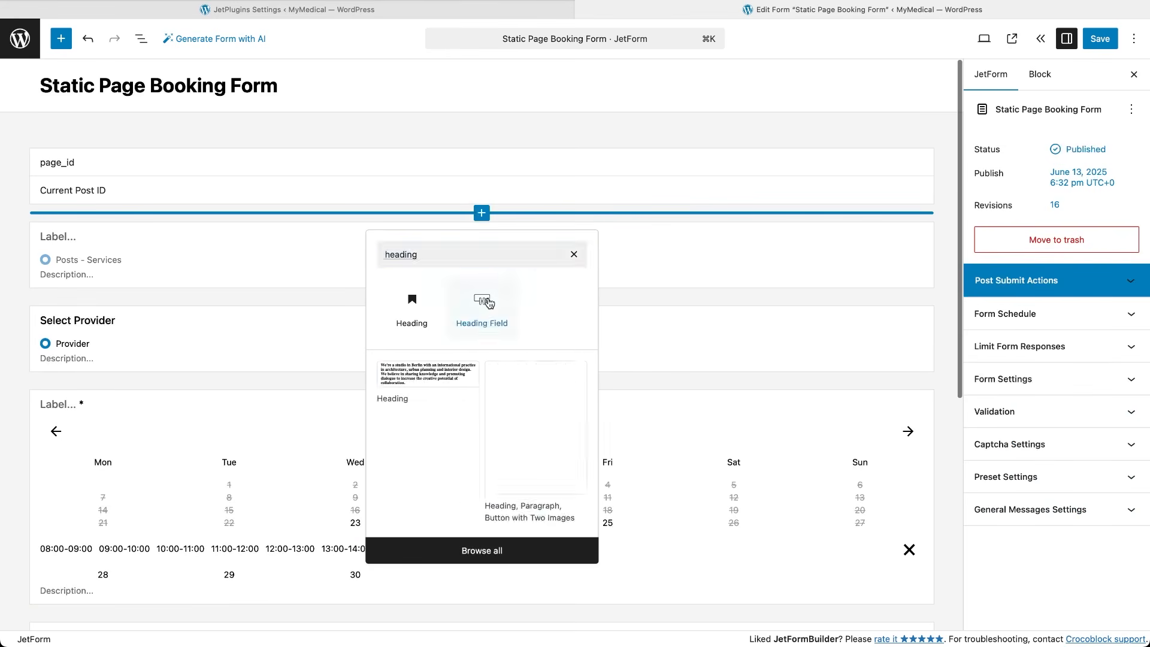
{"action": "left_click", "coordinate": [488, 302]}
{"action": "double_click", "coordinate": [62, 236]}
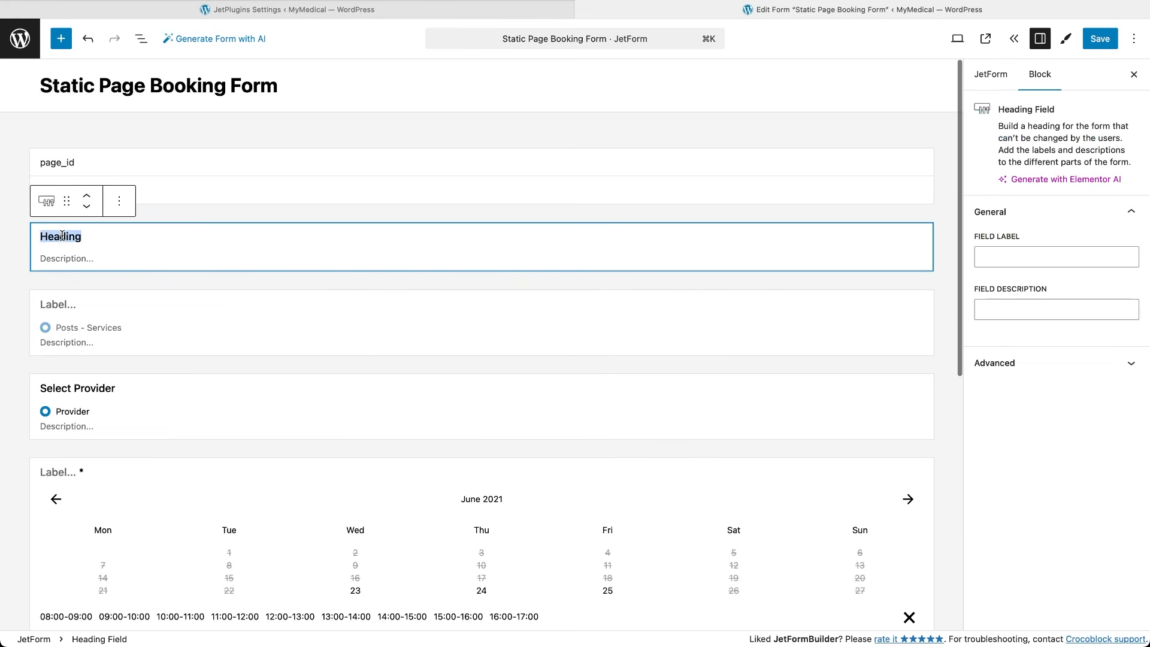
{"action": "key", "text": "ctrl+v"}
Make the service radio field required and auto-advance to the next page.
{"action": "left_click", "coordinate": [120, 305]}
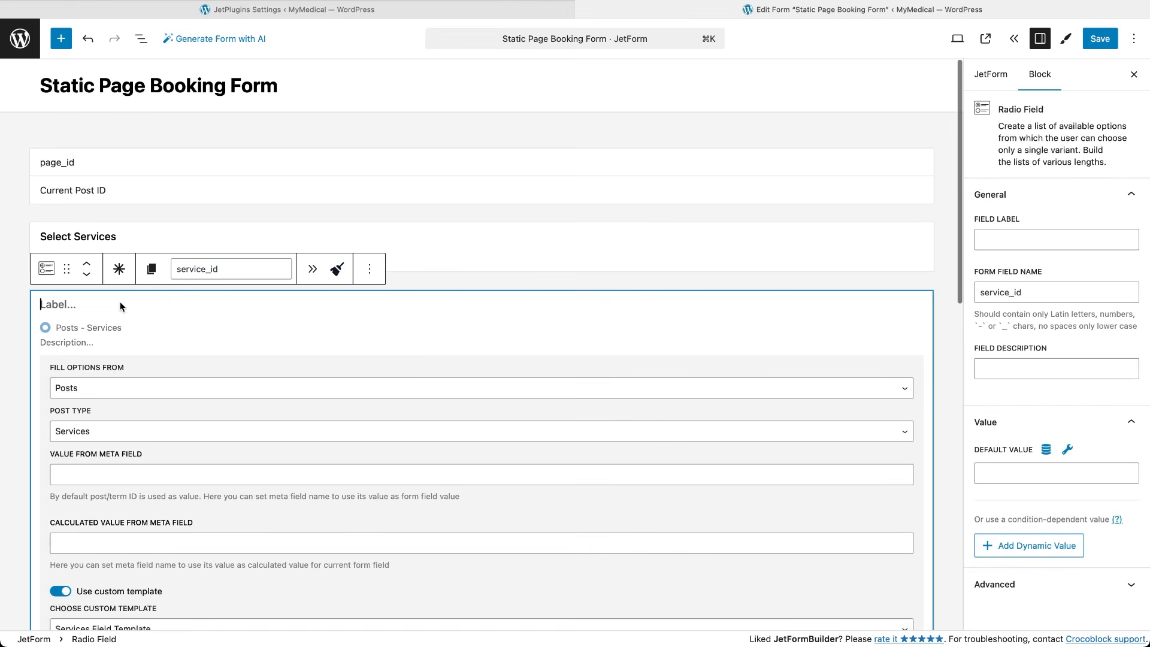
{"action": "left_click", "coordinate": [120, 270]}
{"action": "left_click", "coordinate": [312, 270]}
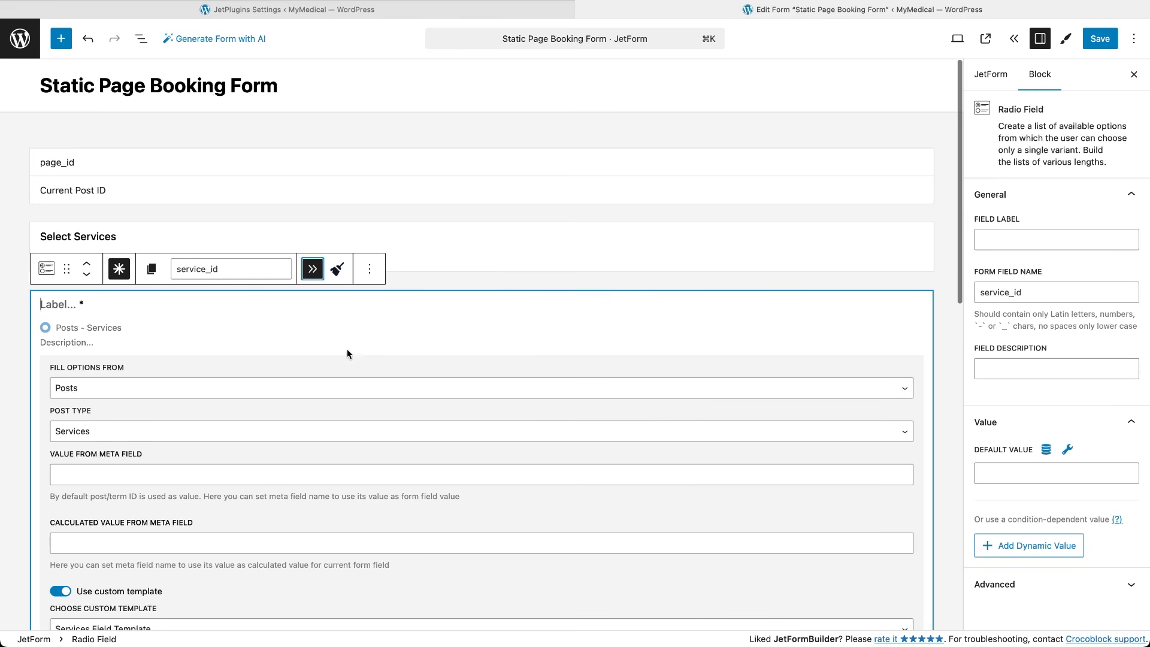
{"action": "scroll", "coordinate": [389, 467], "scroll_direction": "down", "scroll_amount": 5}
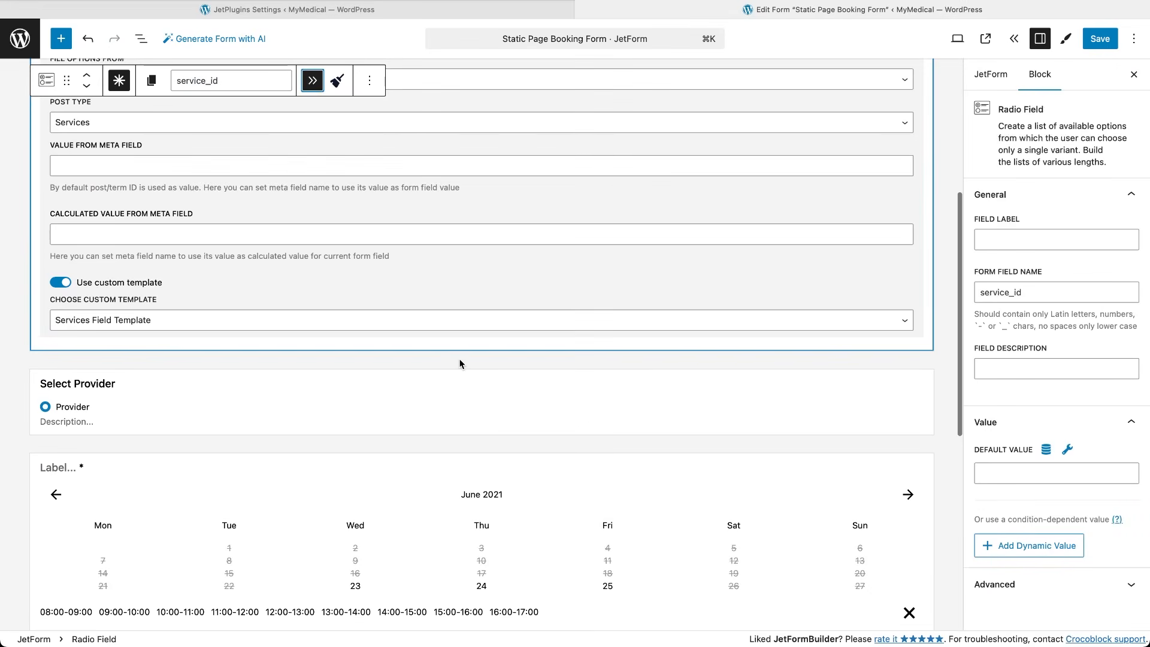
Insert a Form Page Break above Select Provider with its Next button disabled.
{"action": "left_click", "coordinate": [459, 364]}
{"action": "left_click", "coordinate": [482, 182]}
{"action": "type", "text": "page bre"}
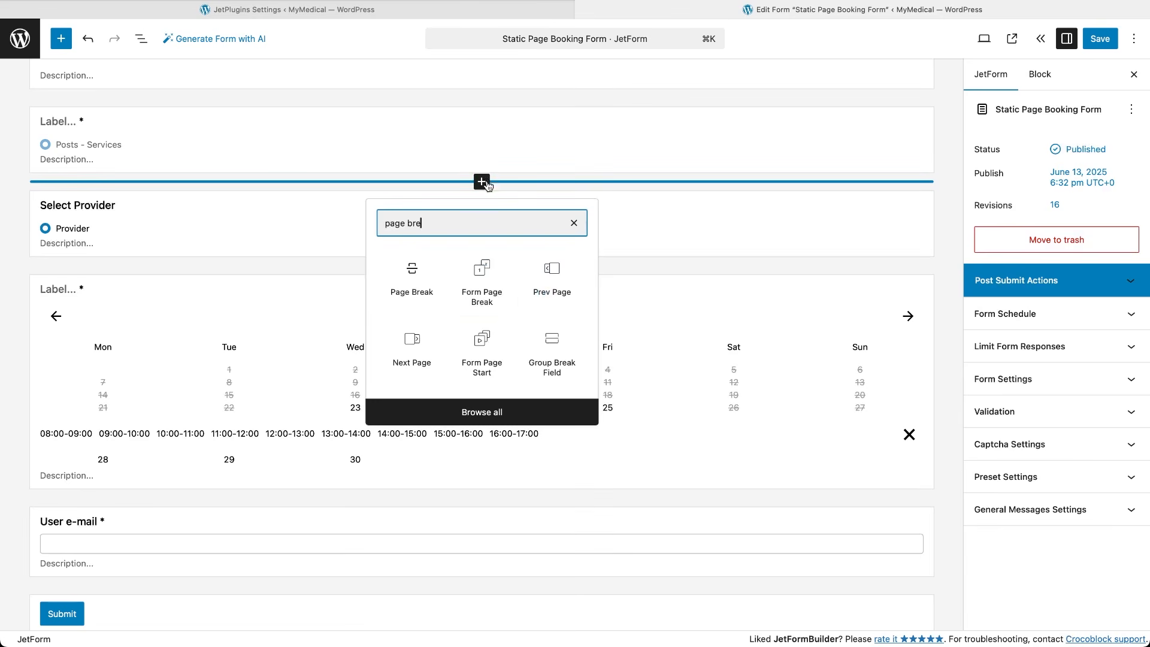
{"action": "left_click", "coordinate": [479, 291]}
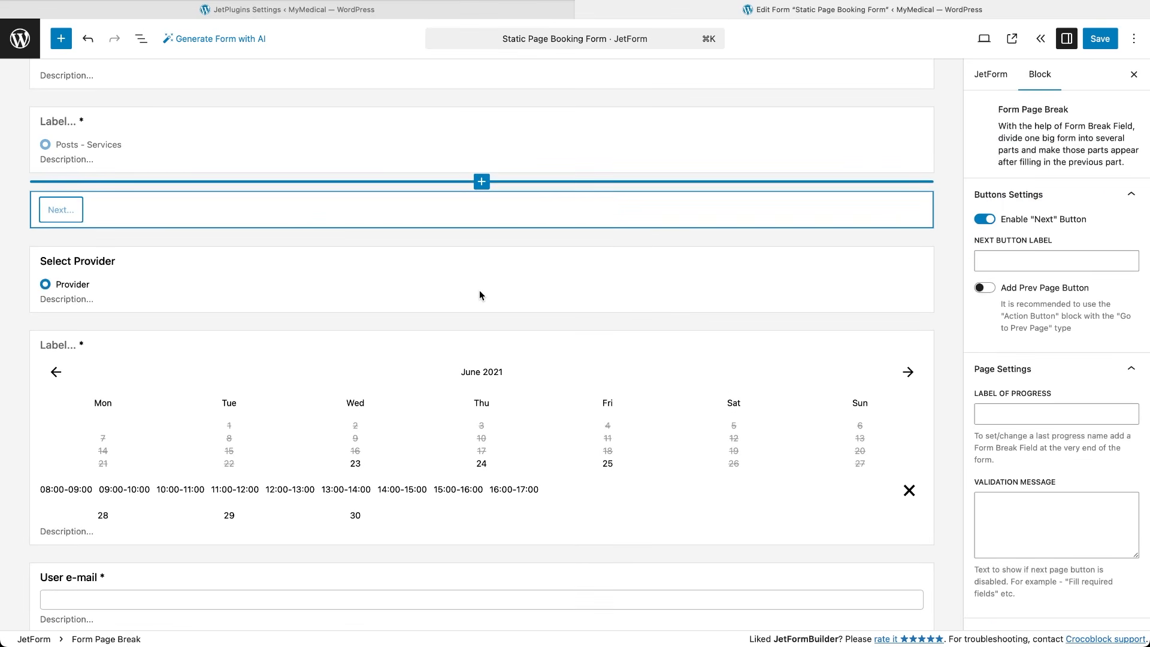
{"action": "left_click", "coordinate": [984, 219]}
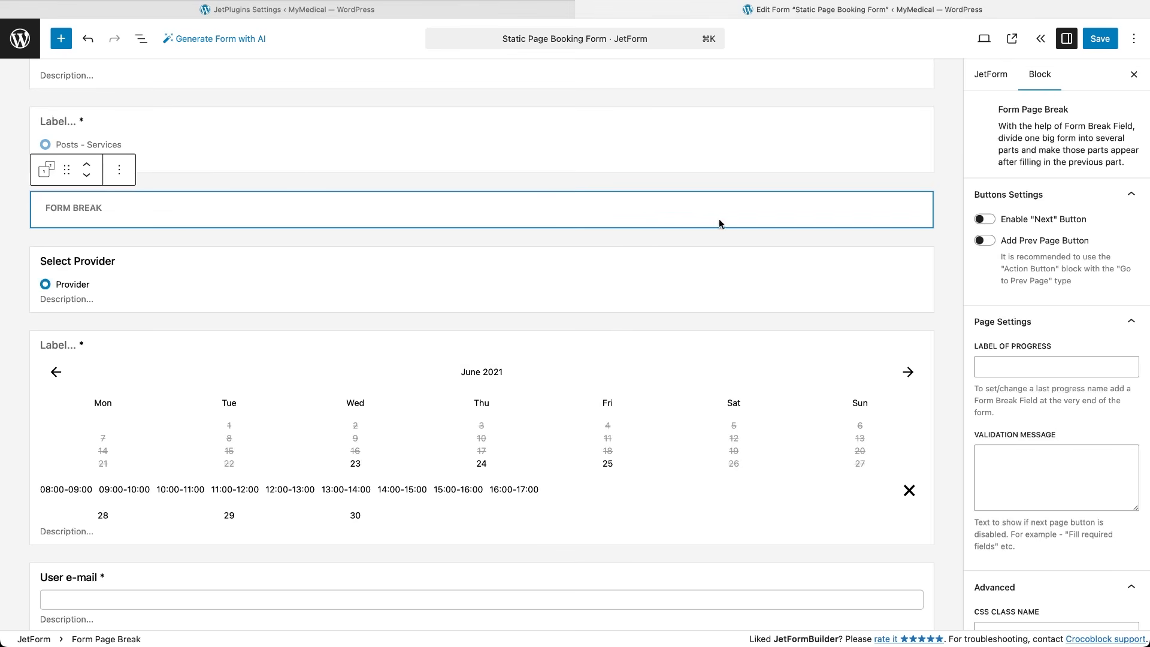
{"action": "left_click", "coordinate": [329, 258]}
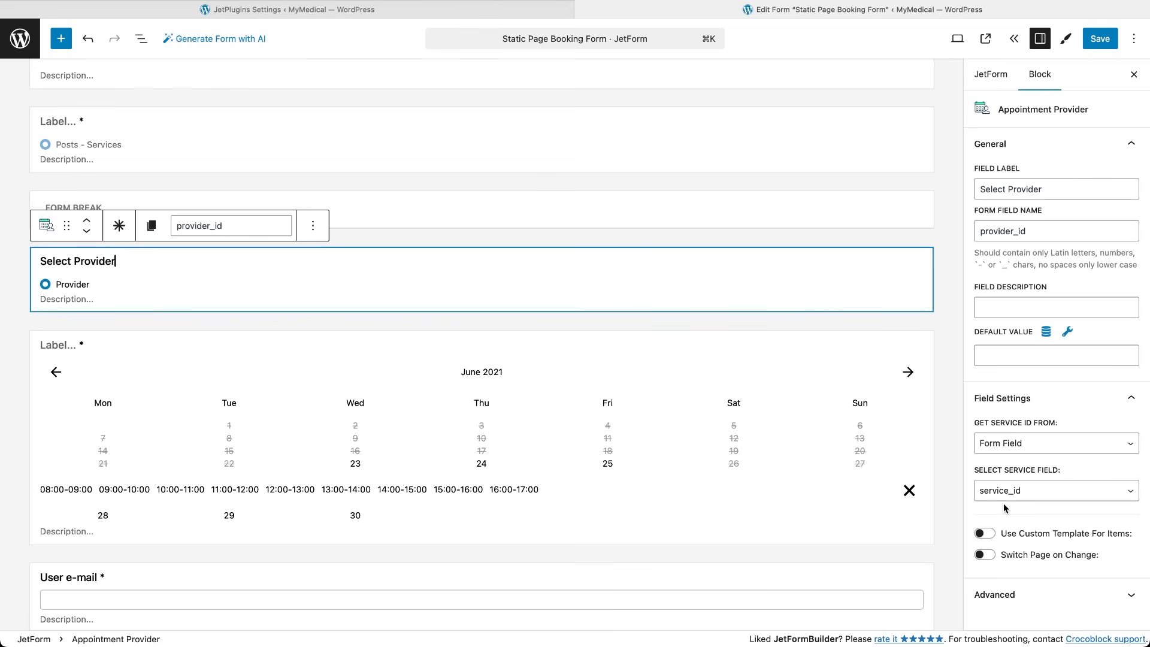
Give the provider field the Doctors Field Template and page switch on change, then clear its label and make it required.
{"action": "left_click", "coordinate": [986, 534]}
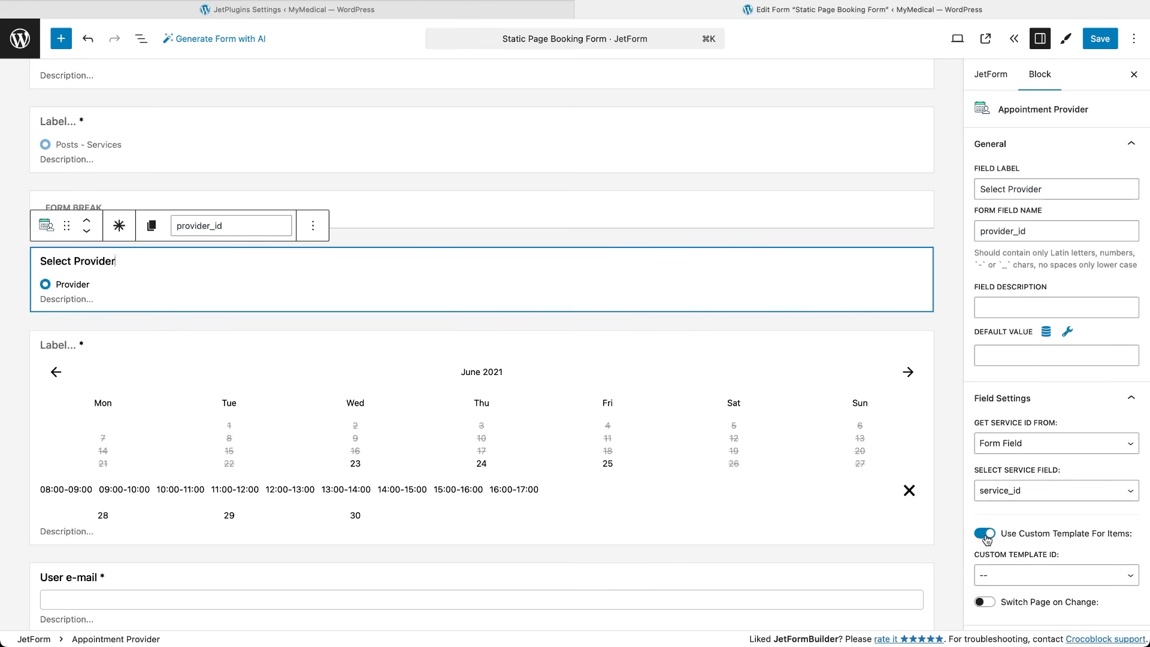
{"action": "left_click", "coordinate": [998, 576]}
{"action": "left_click", "coordinate": [1000, 589]}
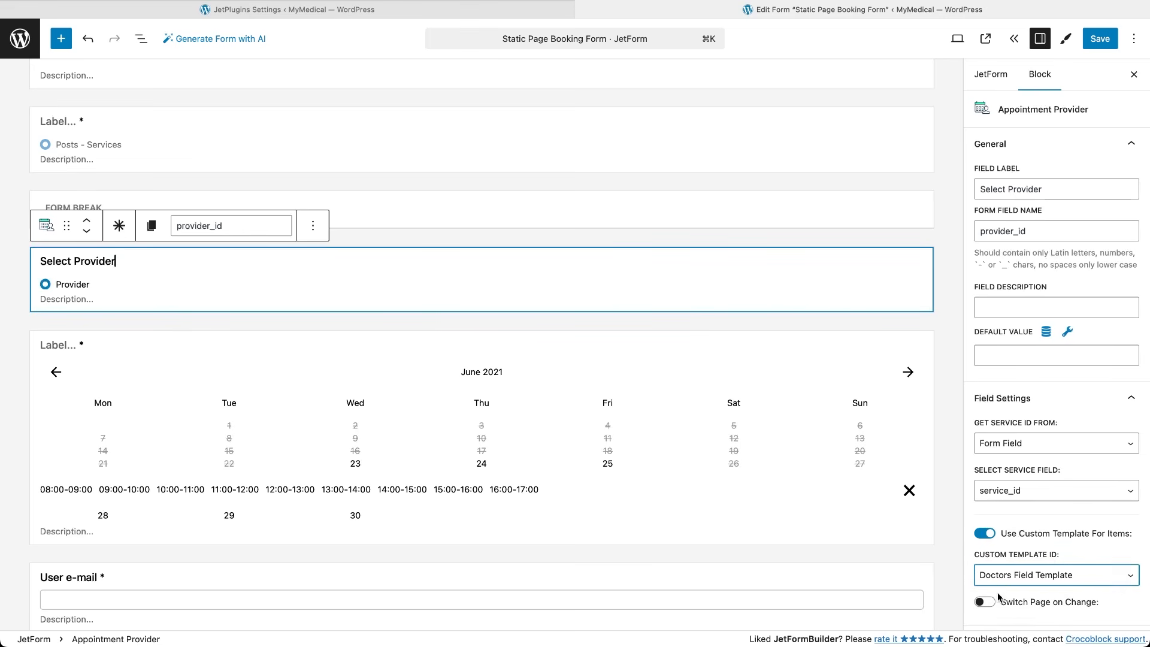
{"action": "left_click", "coordinate": [987, 602]}
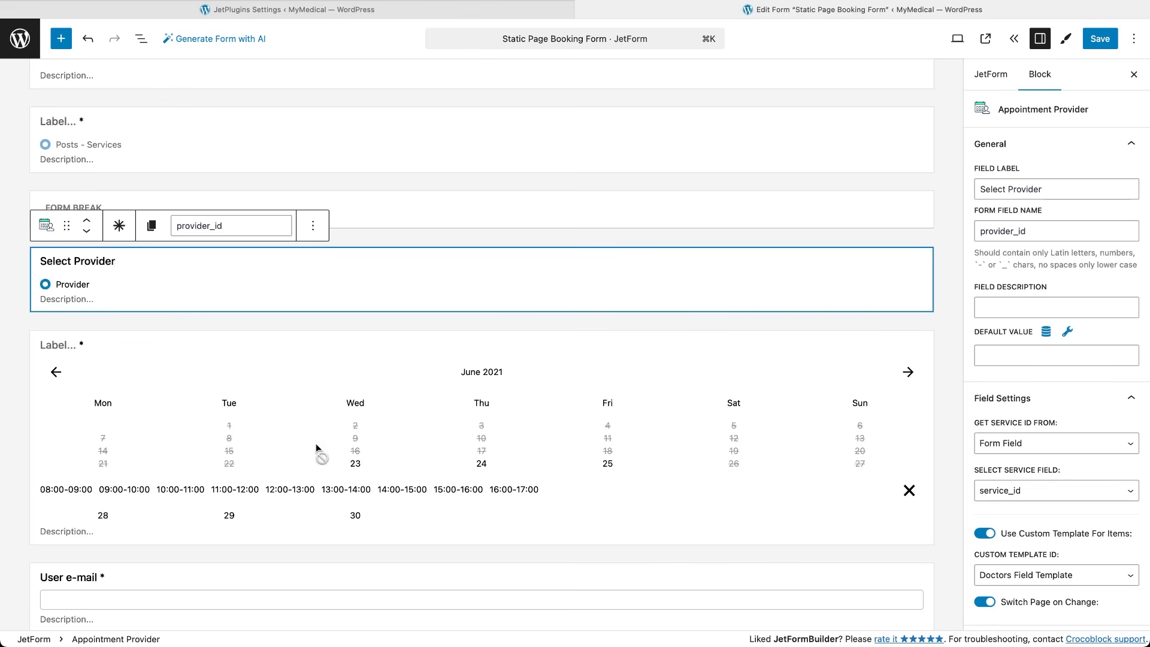
{"action": "triple_click", "coordinate": [109, 260]}
{"action": "key", "text": "BackSpace"}
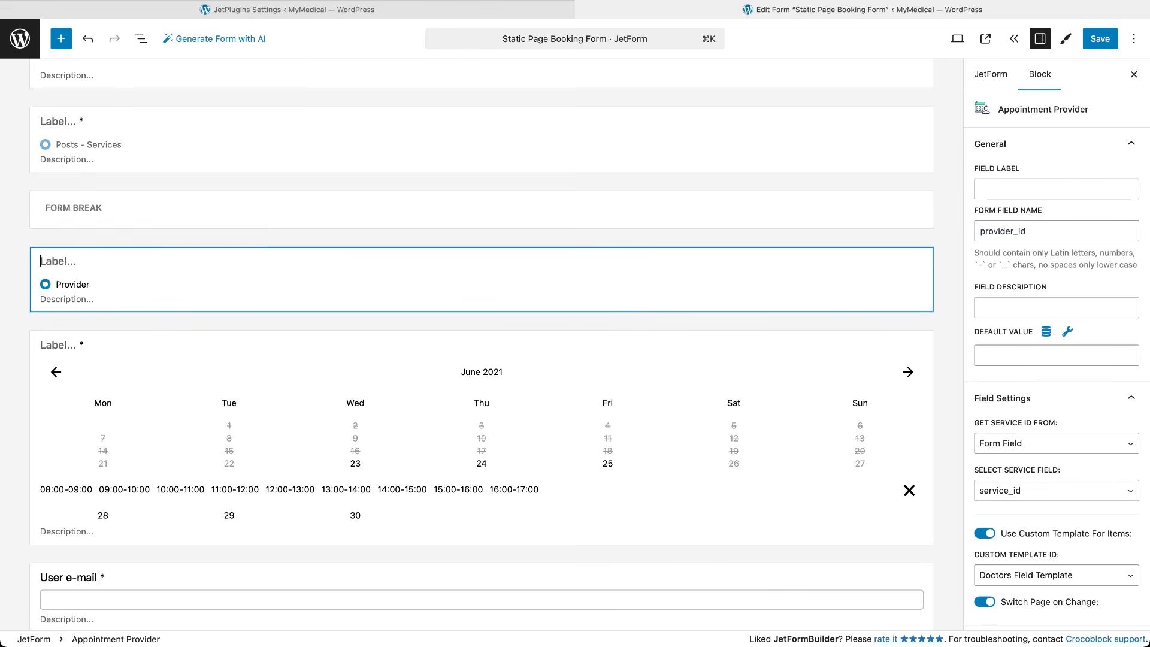
{"action": "left_click", "coordinate": [118, 225]}
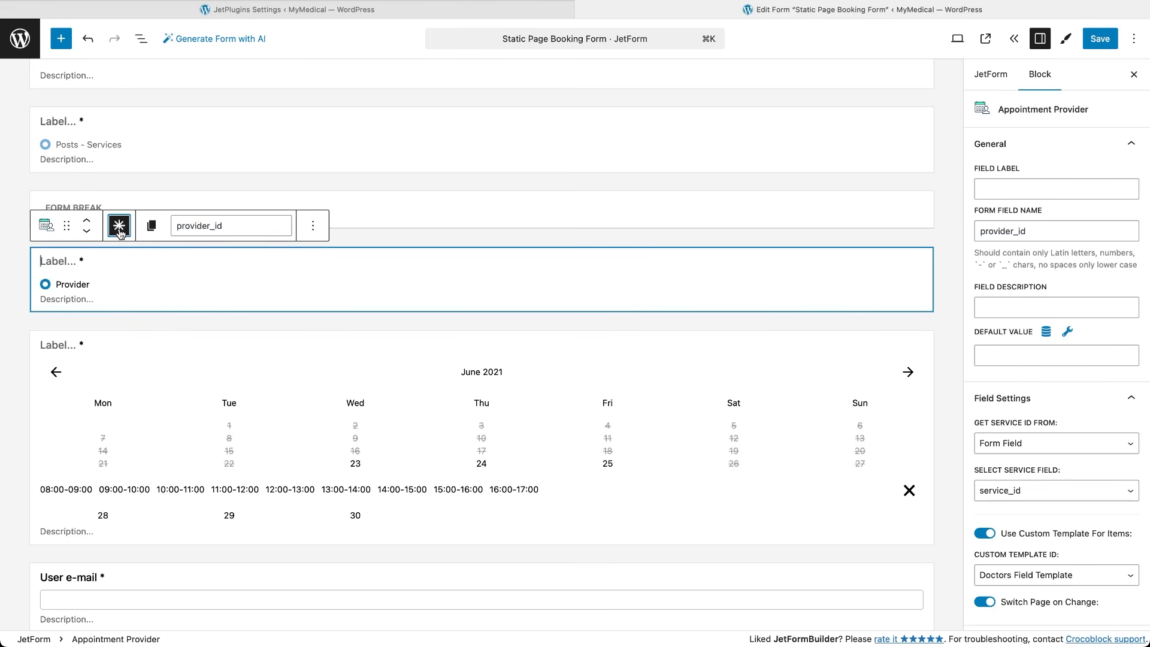
Insert a Prev Page button and a Form Page Break with Next button off above the Appointment Date calendar.
{"action": "left_click", "coordinate": [386, 325]}
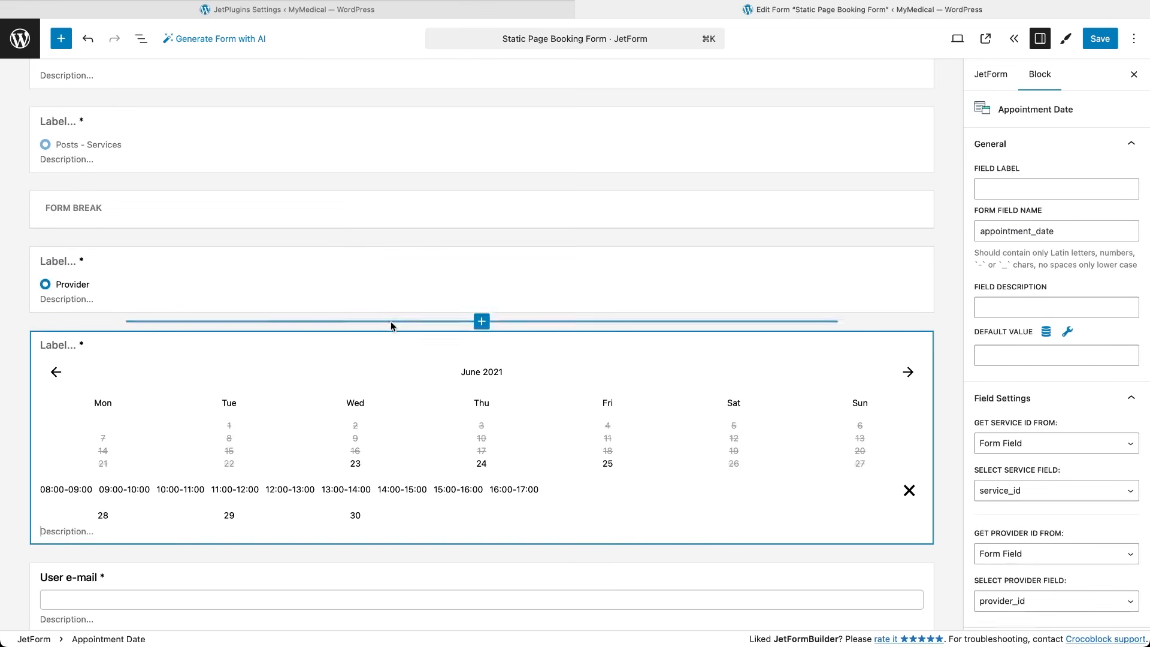
{"action": "left_click", "coordinate": [482, 321]}
{"action": "type", "text": "prev"}
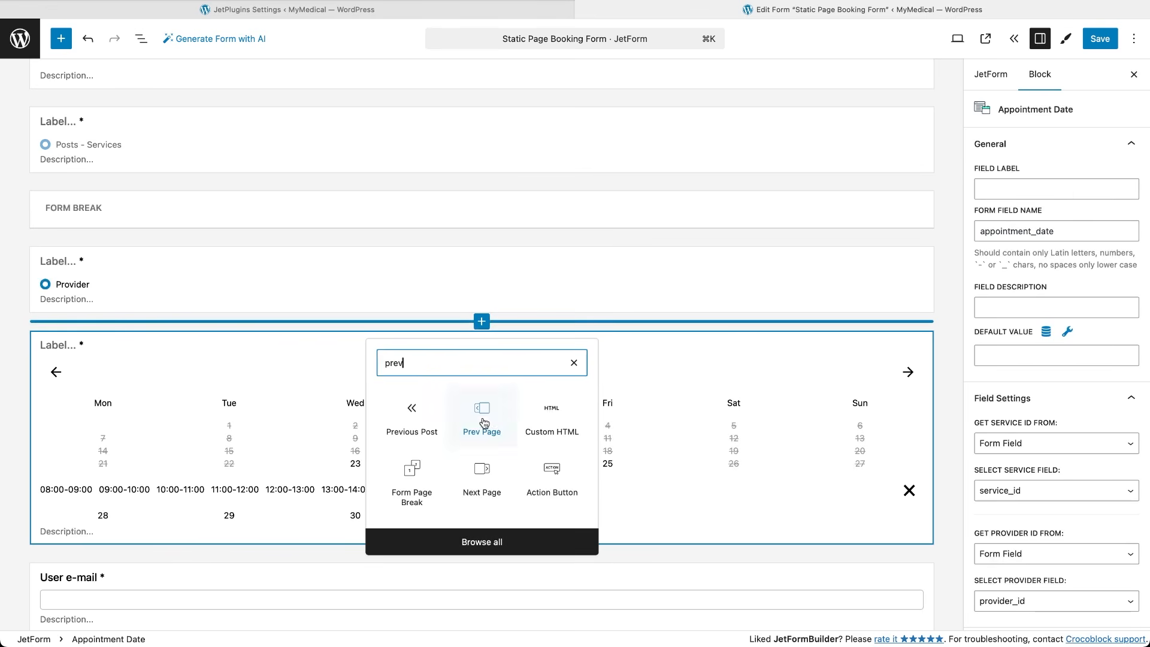
{"action": "left_click", "coordinate": [482, 413]}
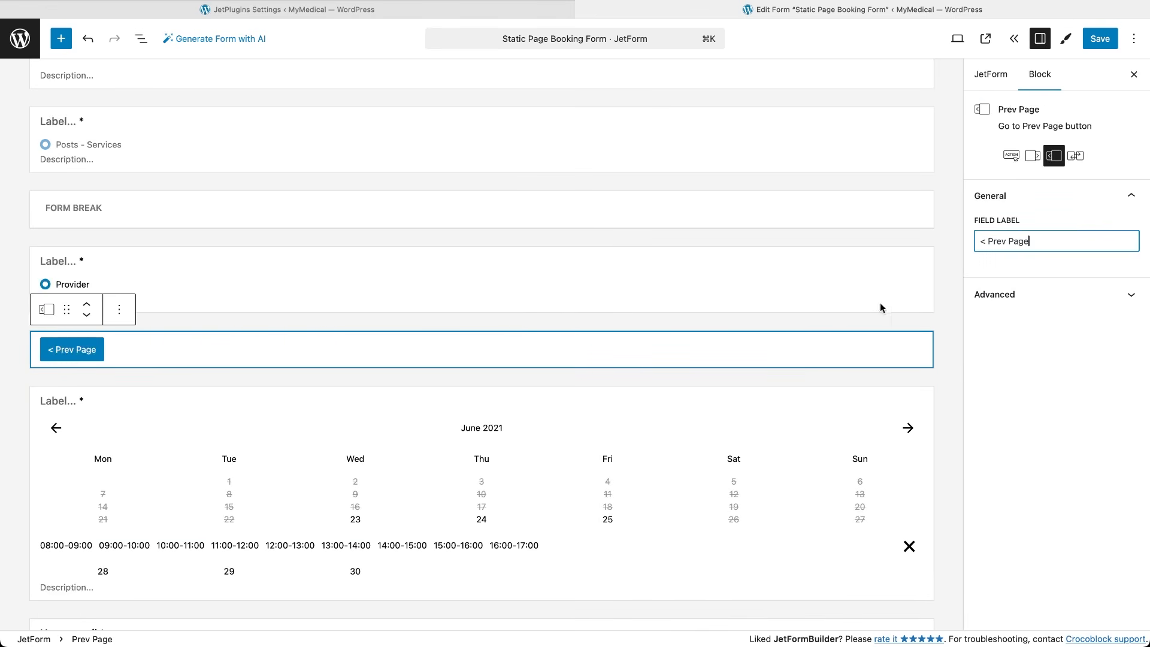
{"action": "left_click", "coordinate": [514, 380]}
{"action": "left_click", "coordinate": [481, 377]}
{"action": "left_click", "coordinate": [551, 468]}
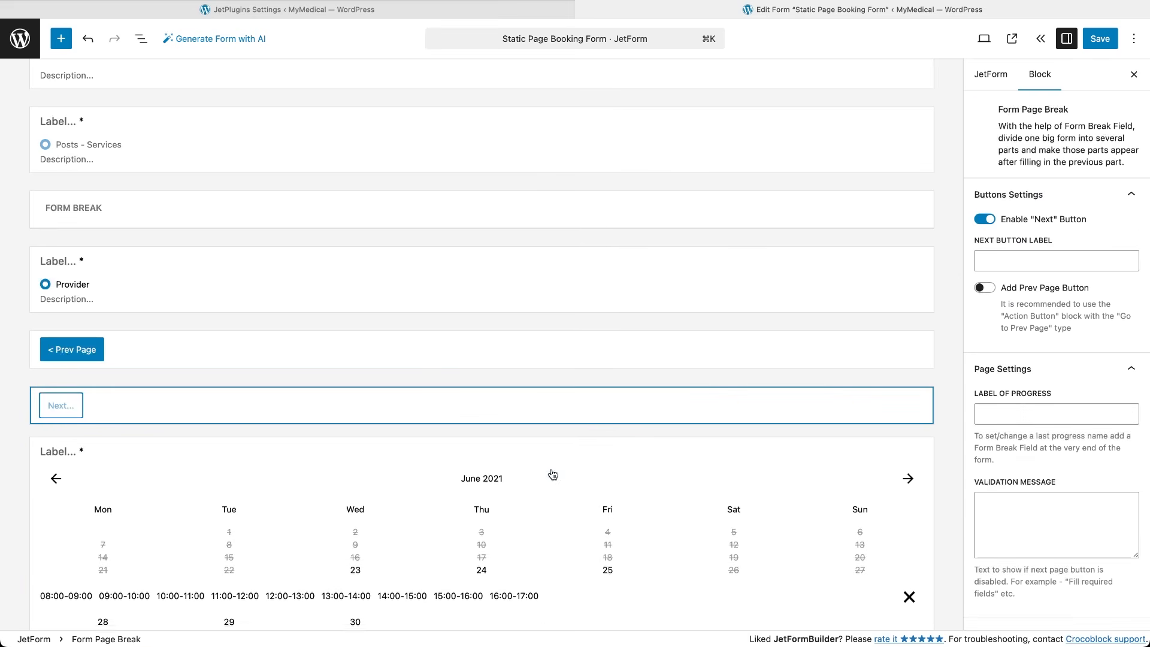
{"action": "left_click", "coordinate": [985, 219]}
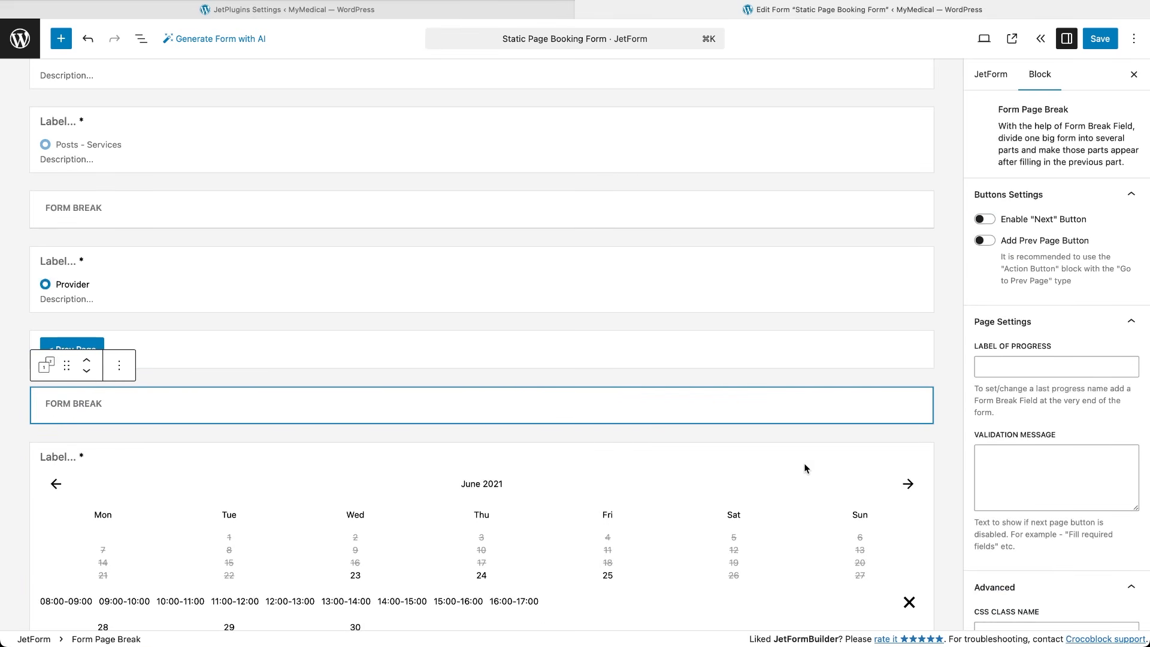
{"action": "scroll", "coordinate": [806, 467], "scroll_direction": "down", "scroll_amount": 3}
{"action": "scroll", "coordinate": [806, 468], "scroll_direction": "down", "scroll_amount": 1}
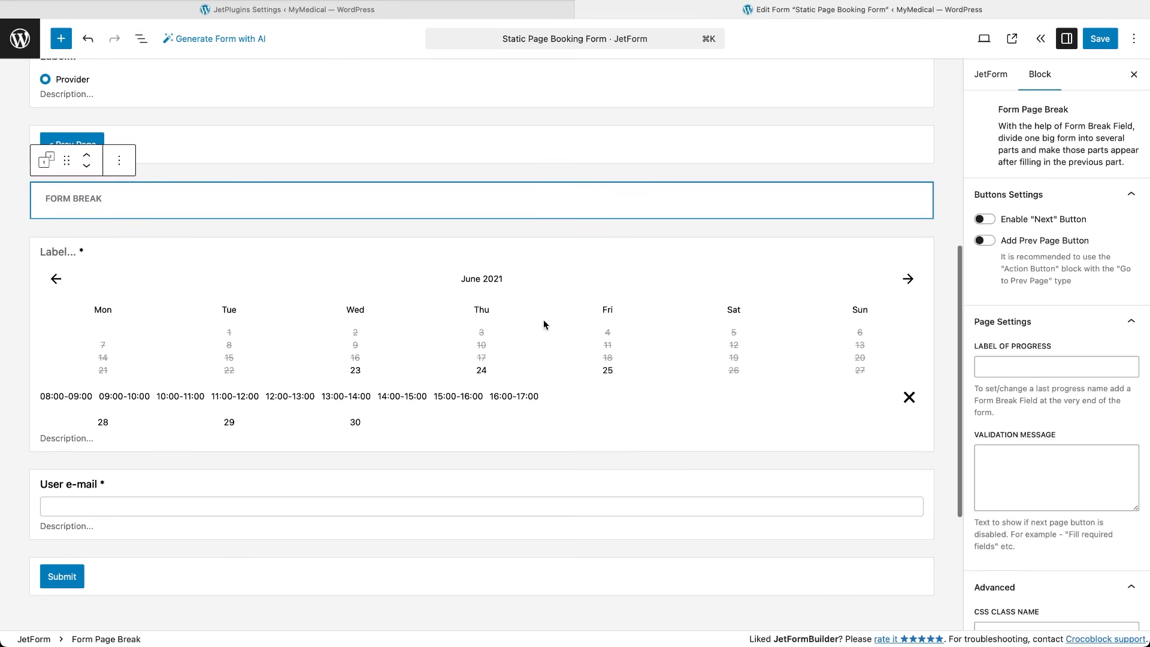
Add a Prev Page button and a Form Page Break after the calendar step.
{"action": "left_click", "coordinate": [499, 262]}
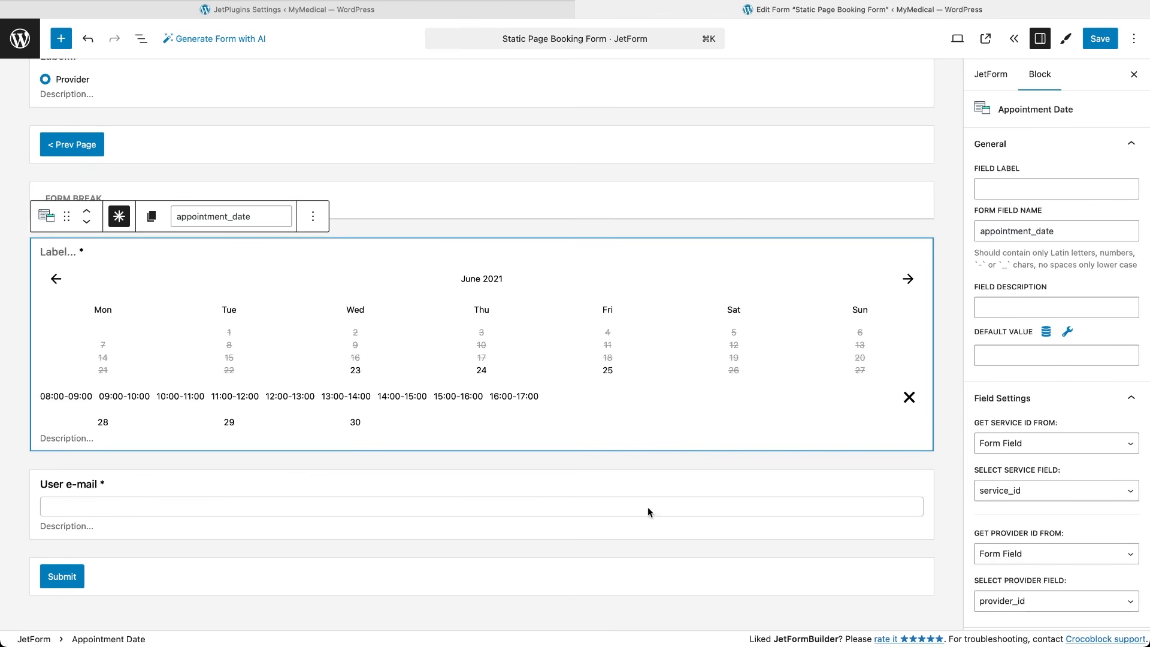
{"action": "scroll", "coordinate": [647, 508], "scroll_direction": "down", "scroll_amount": 3}
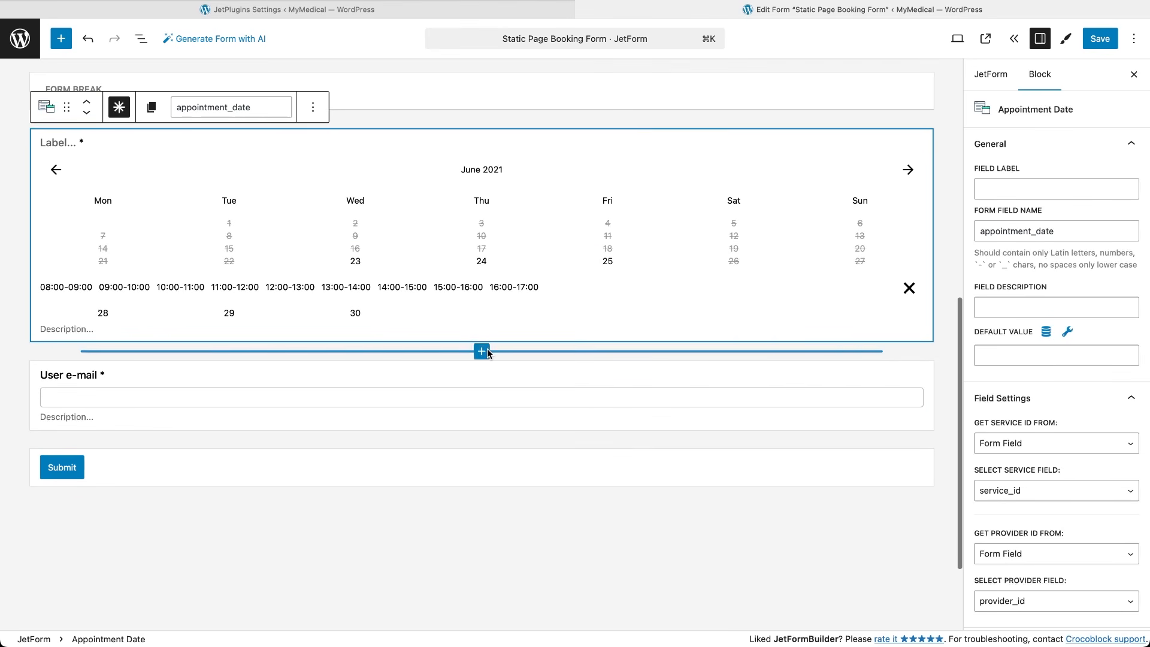
{"action": "left_click", "coordinate": [484, 351]}
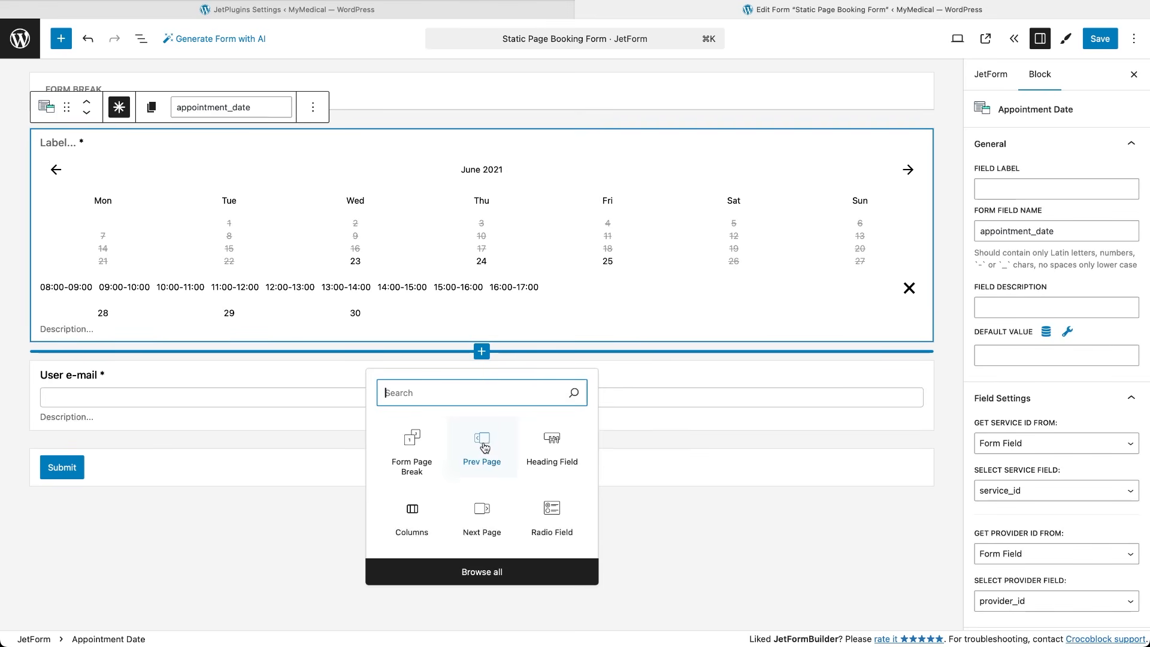
{"action": "left_click", "coordinate": [484, 441]}
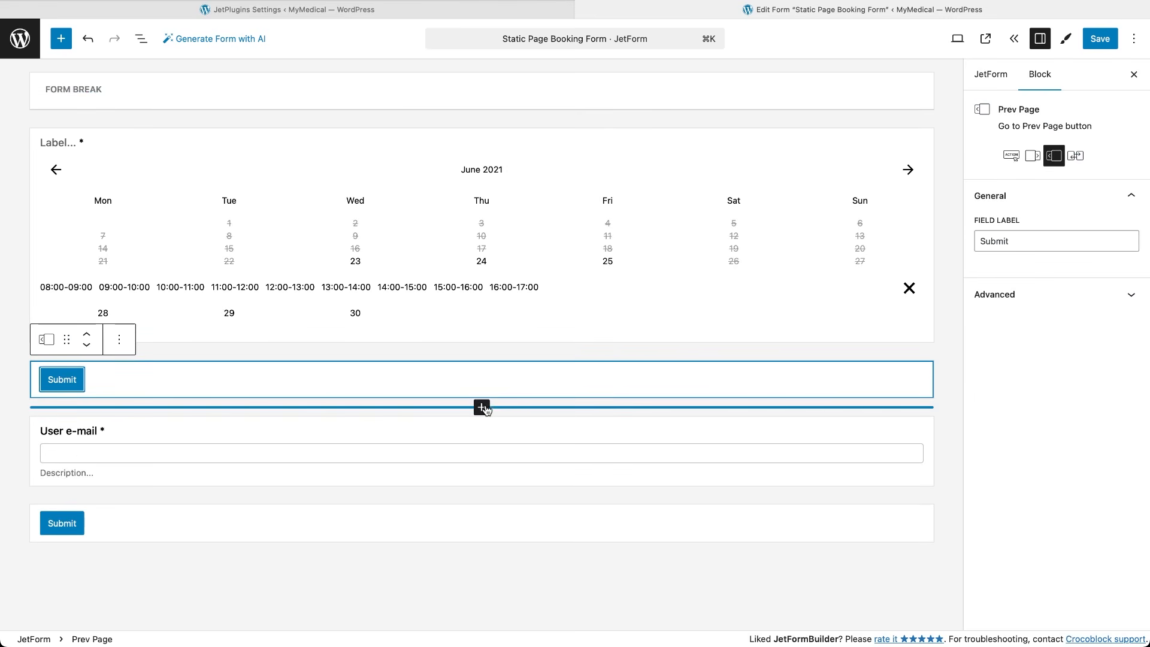
{"action": "left_click", "coordinate": [482, 408]}
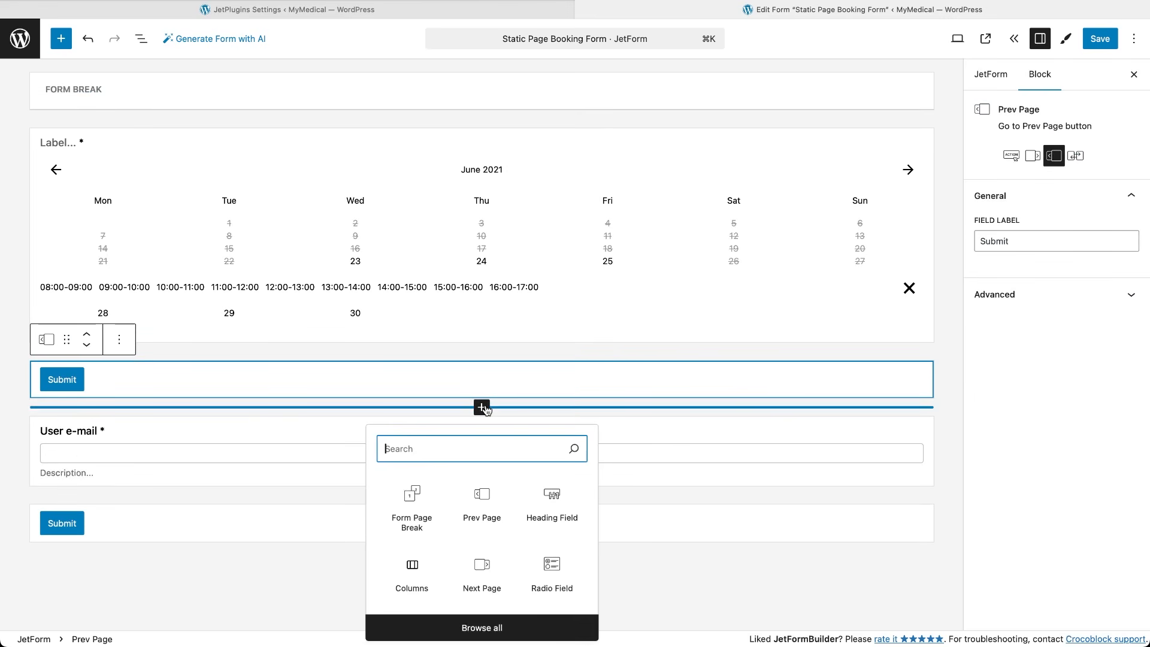
{"action": "left_click", "coordinate": [411, 506]}
{"action": "scroll", "coordinate": [813, 479], "scroll_direction": "down", "scroll_amount": 3}
{"action": "scroll", "coordinate": [811, 491], "scroll_direction": "down", "scroll_amount": 2}
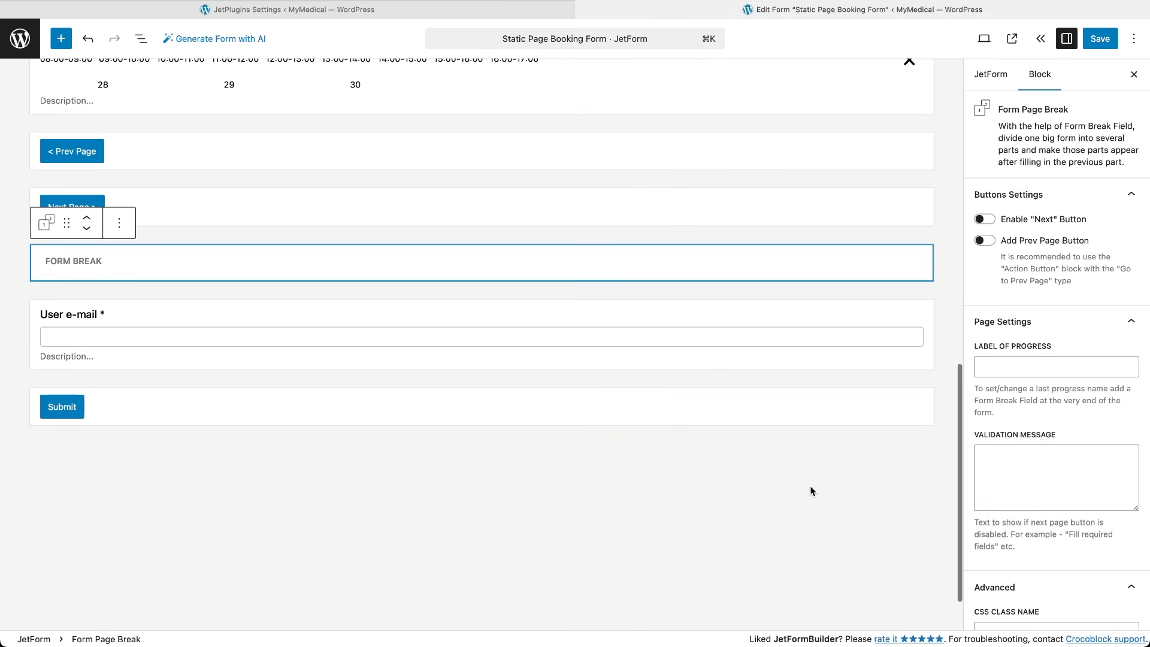
Add a required text field labelled Your Name, with field name user, after the page break.
{"action": "left_click", "coordinate": [485, 292]}
{"action": "type", "text": "text"}
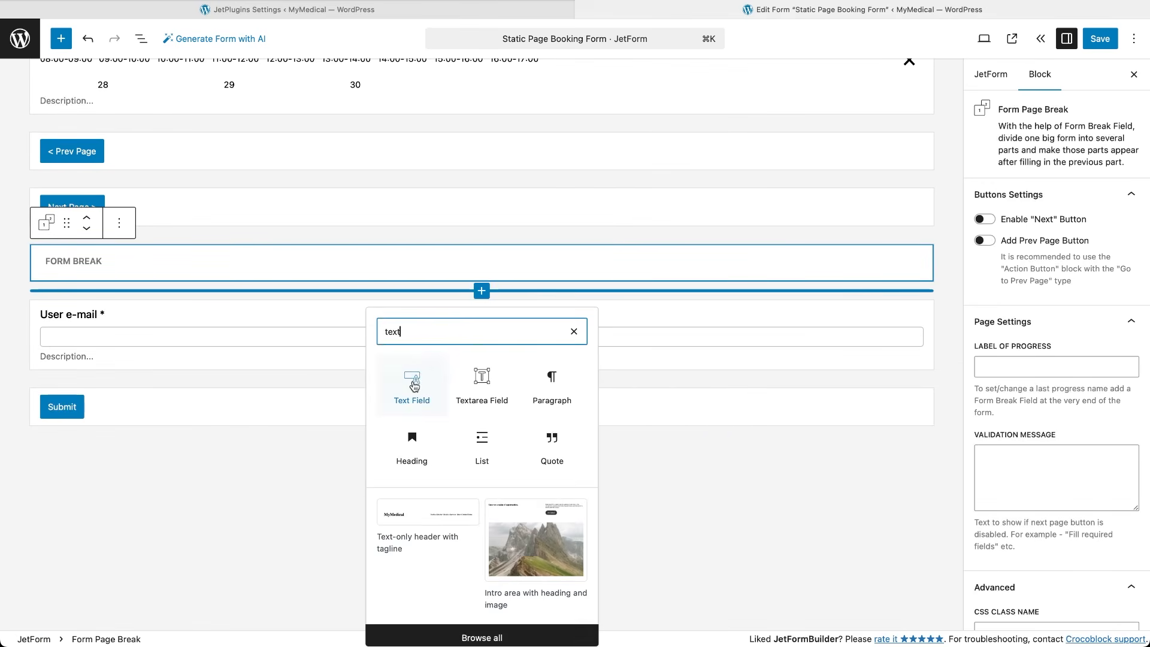
{"action": "left_click", "coordinate": [414, 387]}
{"action": "type", "text": "Your Name"}
{"action": "left_click", "coordinate": [999, 293]}
{"action": "key", "text": "BackSpace"}
{"action": "key", "text": "BackSpace"}
{"action": "key", "text": "BackSpace"}
{"action": "key", "text": "BackSpace"}
{"action": "key", "text": "BackSpace"}
{"action": "type", "text": "user_name"}
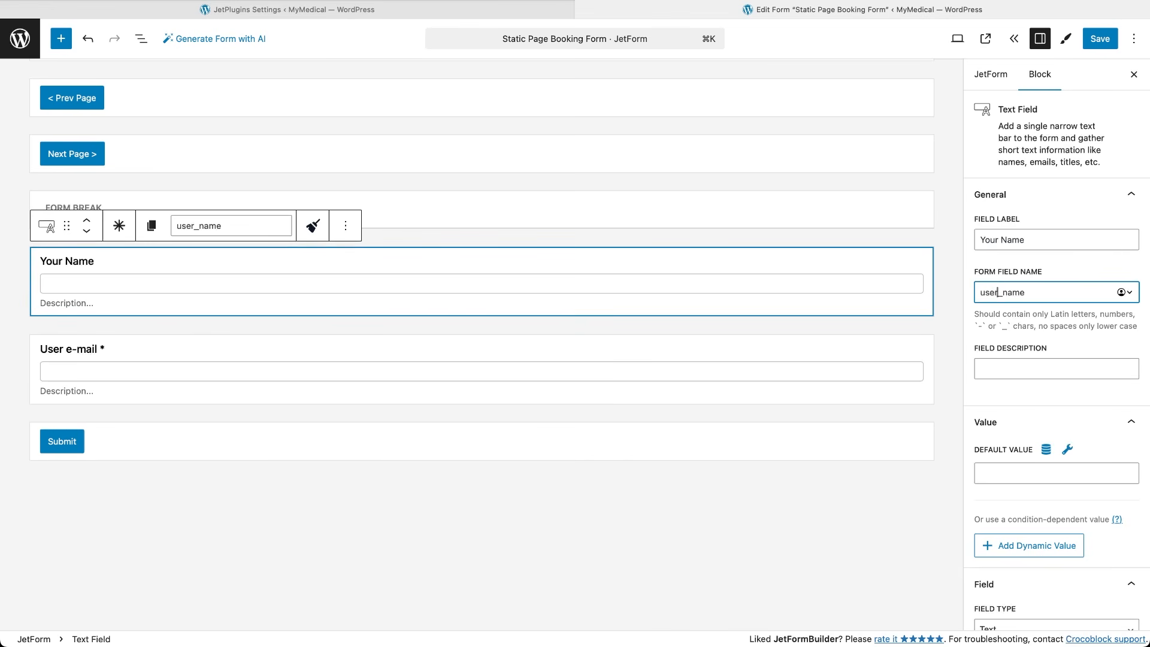
{"action": "left_click", "coordinate": [119, 226]}
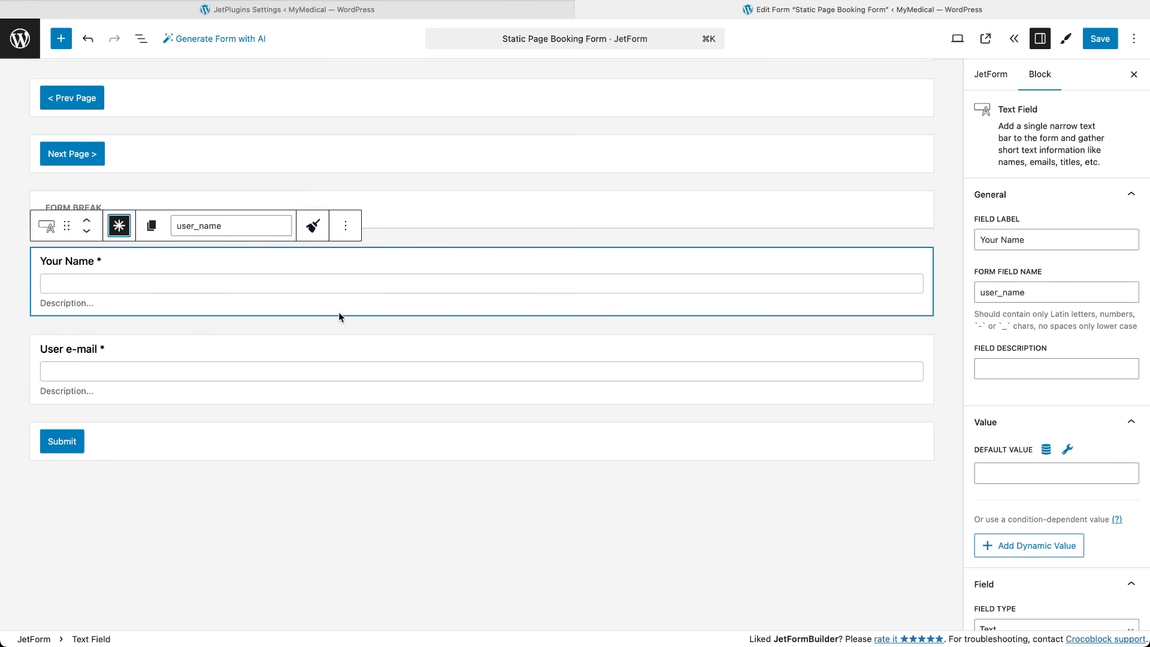
Add a Phone text field above the User e-mail field.
{"action": "left_click", "coordinate": [406, 335]}
{"action": "left_click", "coordinate": [481, 325]}
{"action": "type", "text": "text"}
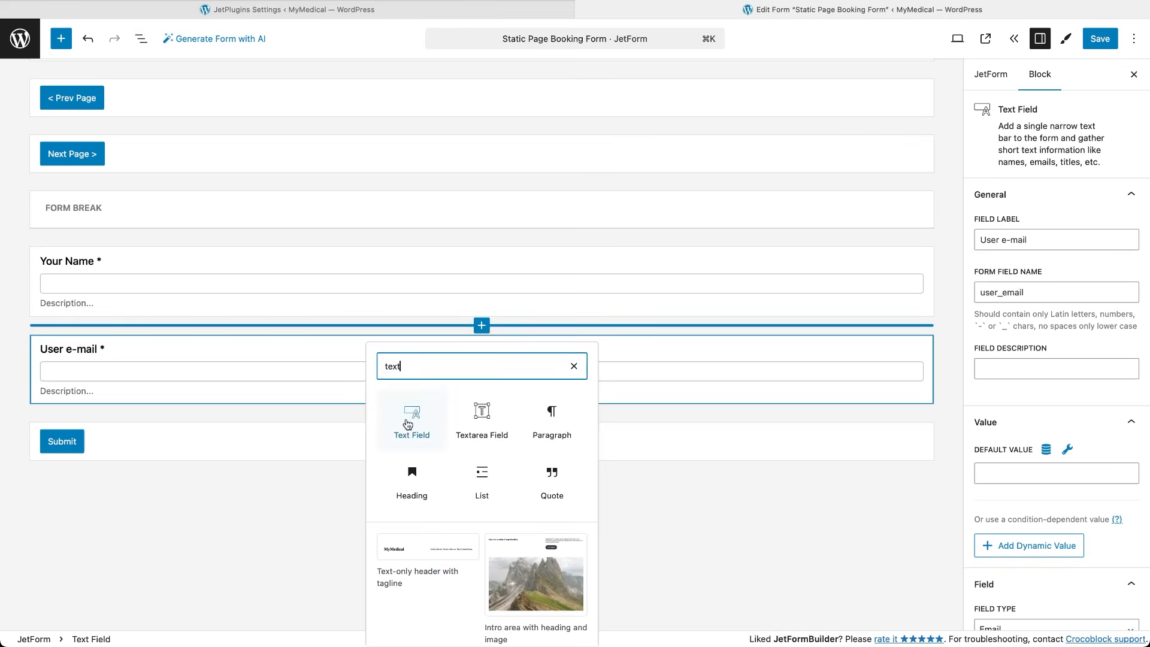
{"action": "left_click", "coordinate": [408, 424]}
{"action": "type", "text": "Phone"}
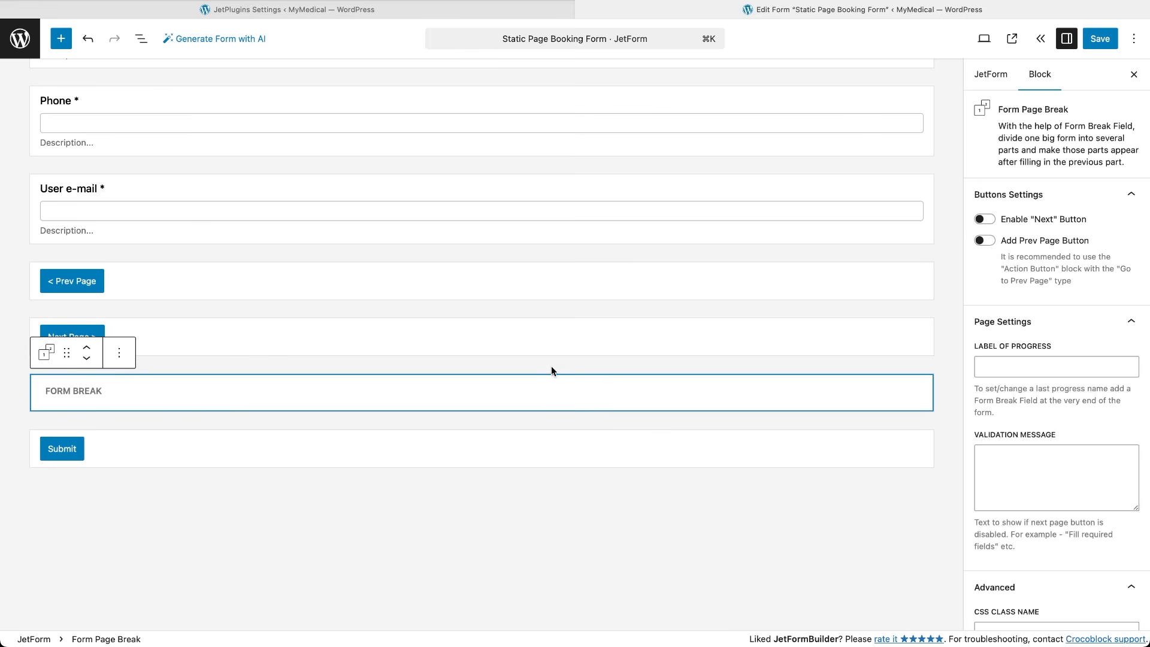
Search for an html block to insert above the Submit button.
{"action": "left_click", "coordinate": [497, 421]}
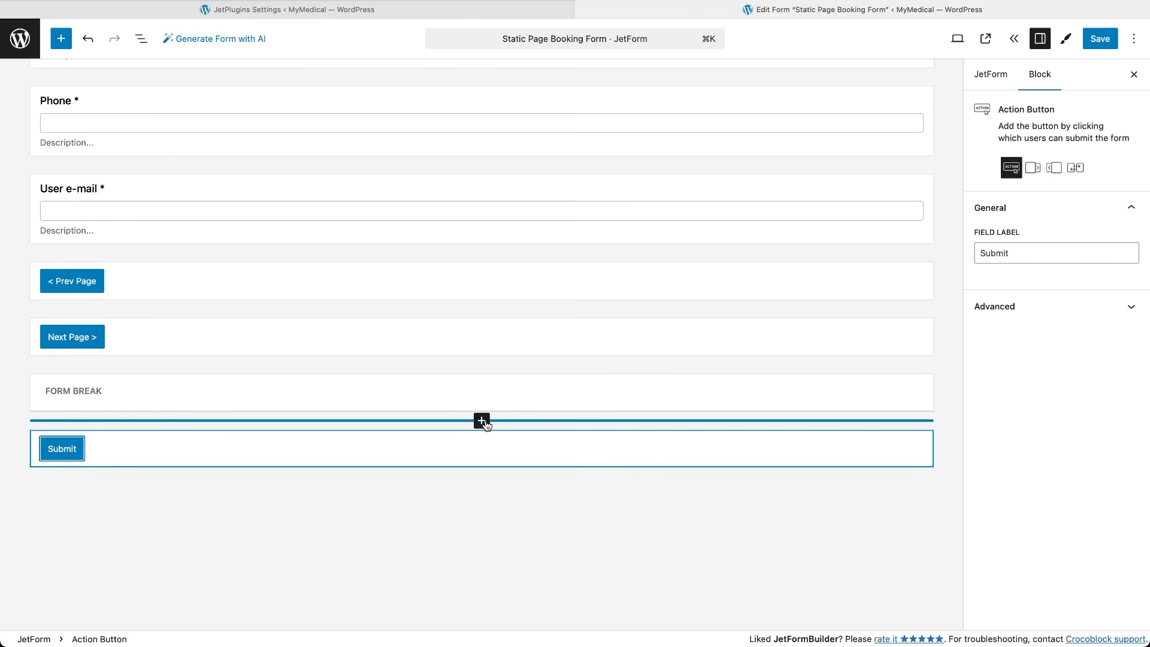
{"action": "left_click", "coordinate": [481, 422]}
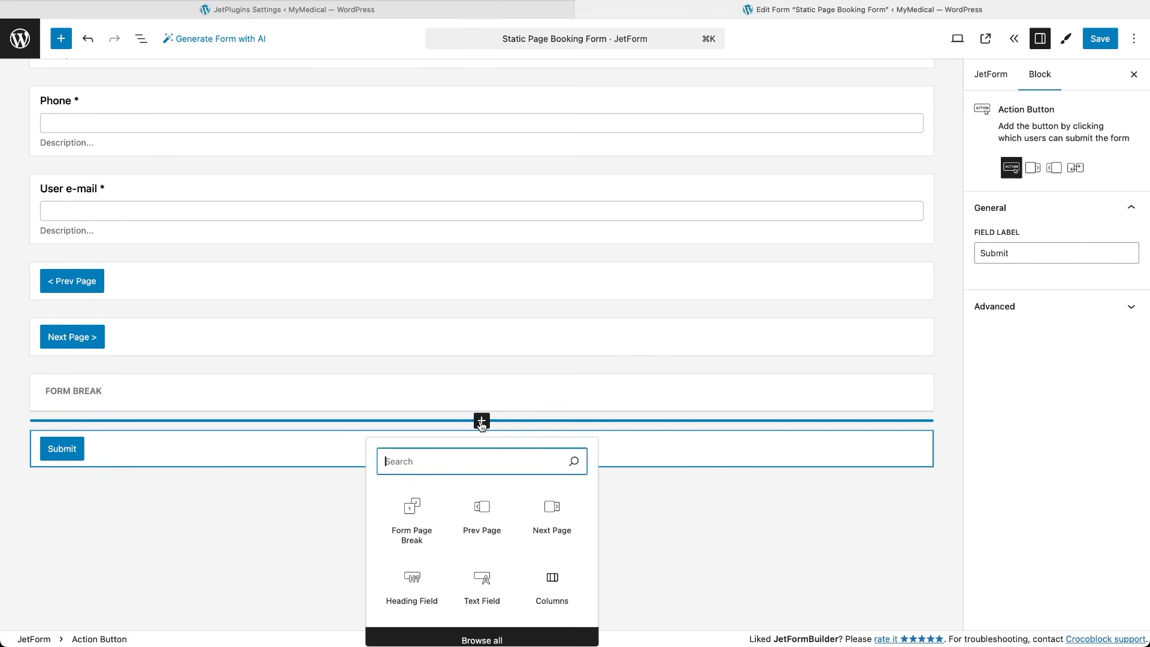
{"action": "type", "text": "html"}
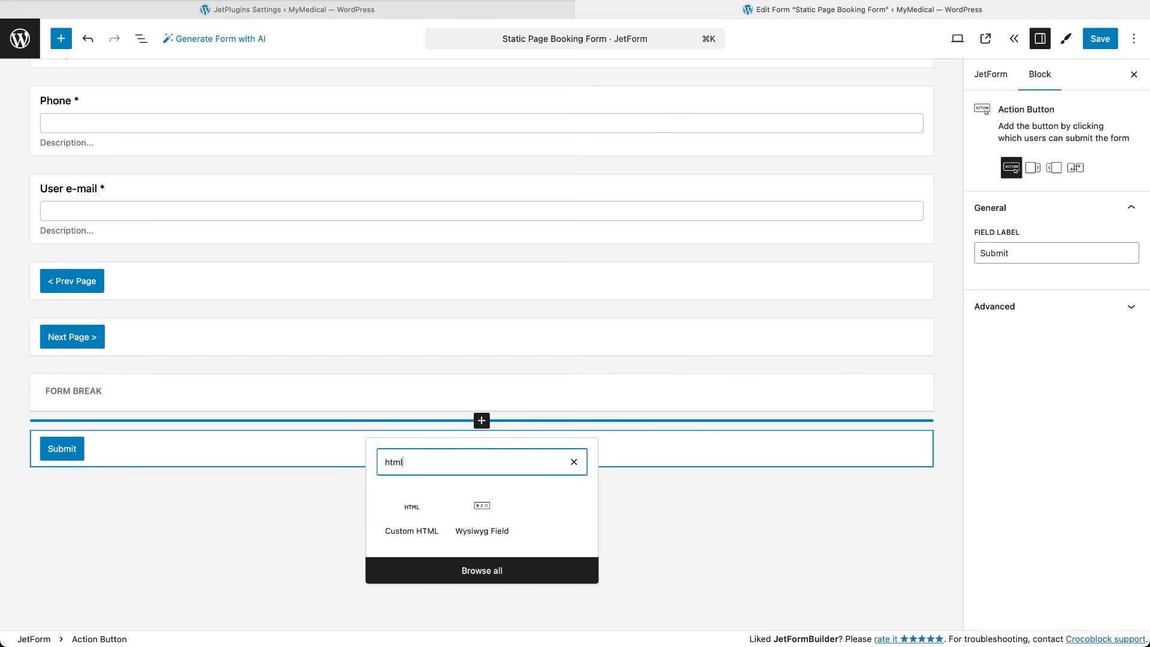
Add a Custom HTML block with the appointment summary and a Calculated Field using %FIELD::appointment_date%.
{"action": "left_click", "coordinate": [410, 515]}
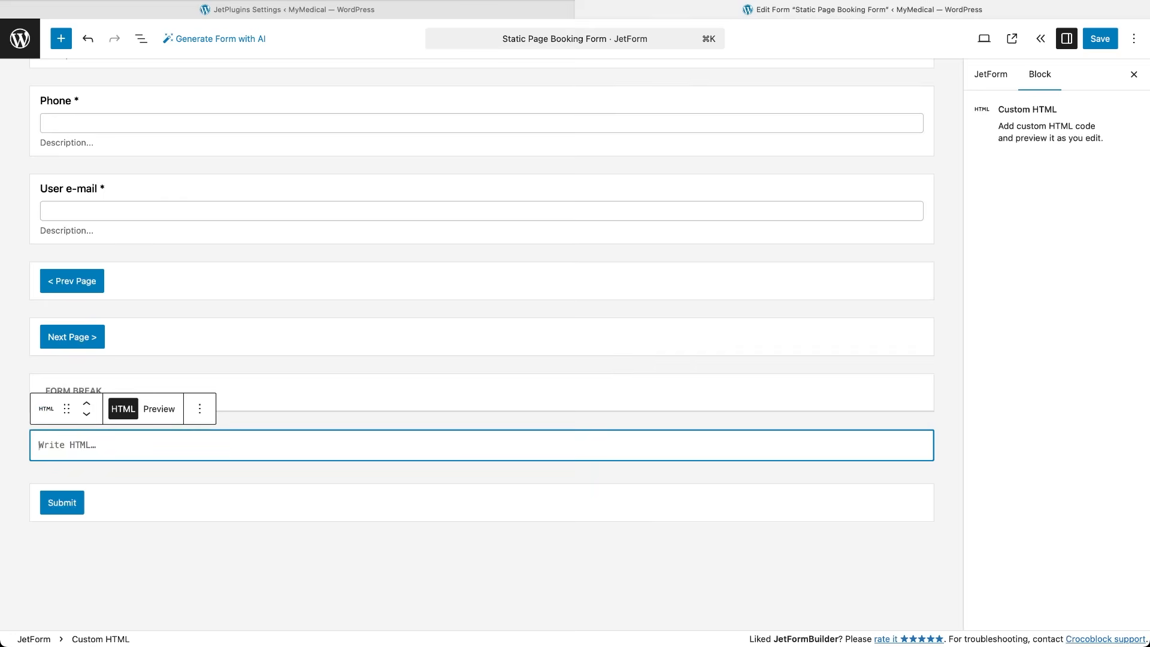
{"action": "type", "text": "<div> <h4>Appointment details:</h4><!-- JFB_FIELD::appointment_date --> <h4>Contact details:</h4> <!-- JFB_FIELD::user_name --></div> <div><!-- JFB_FIELD::user_phone --></div> <div><!-- JFB_FIELD::user_email --></div>"}
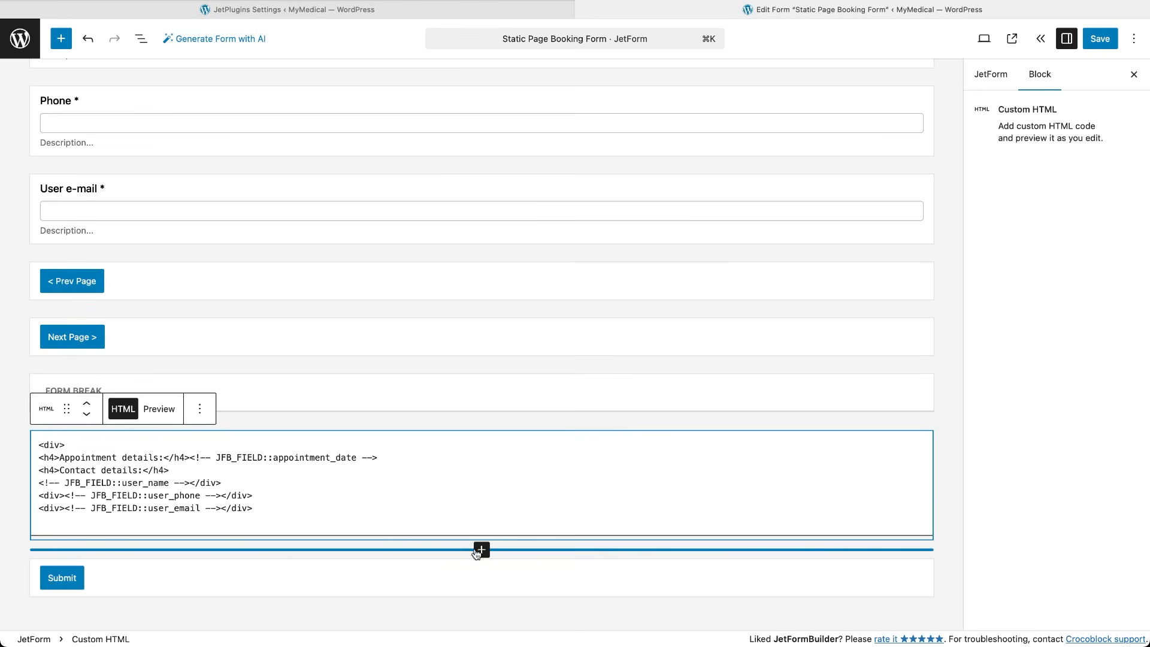
{"action": "left_click", "coordinate": [481, 549]}
{"action": "type", "text": "calcul"}
{"action": "left_click", "coordinate": [395, 463]}
{"action": "scroll", "coordinate": [383, 449], "scroll_direction": "down", "scroll_amount": 3}
{"action": "left_click", "coordinate": [299, 382]}
{"action": "type", "text": "%FIELD::appointment_date%"}
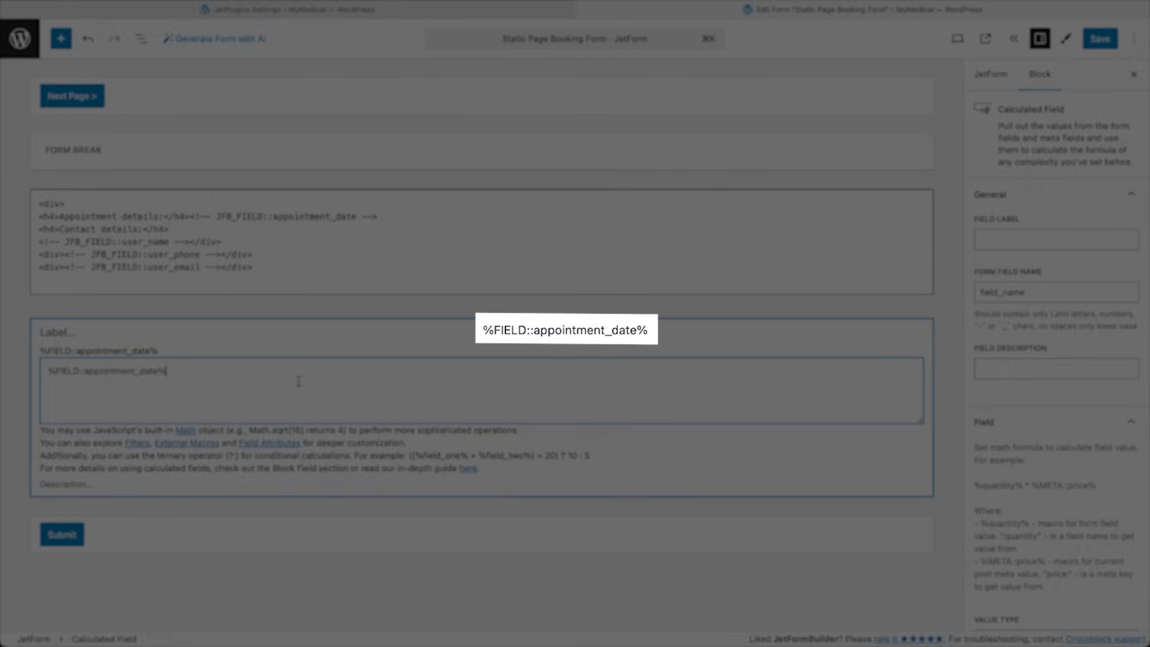
Set the calculated value prefix to "Total: $" and bring up the block style options.
{"action": "scroll", "coordinate": [531, 362], "scroll_direction": "down", "scroll_amount": 5}
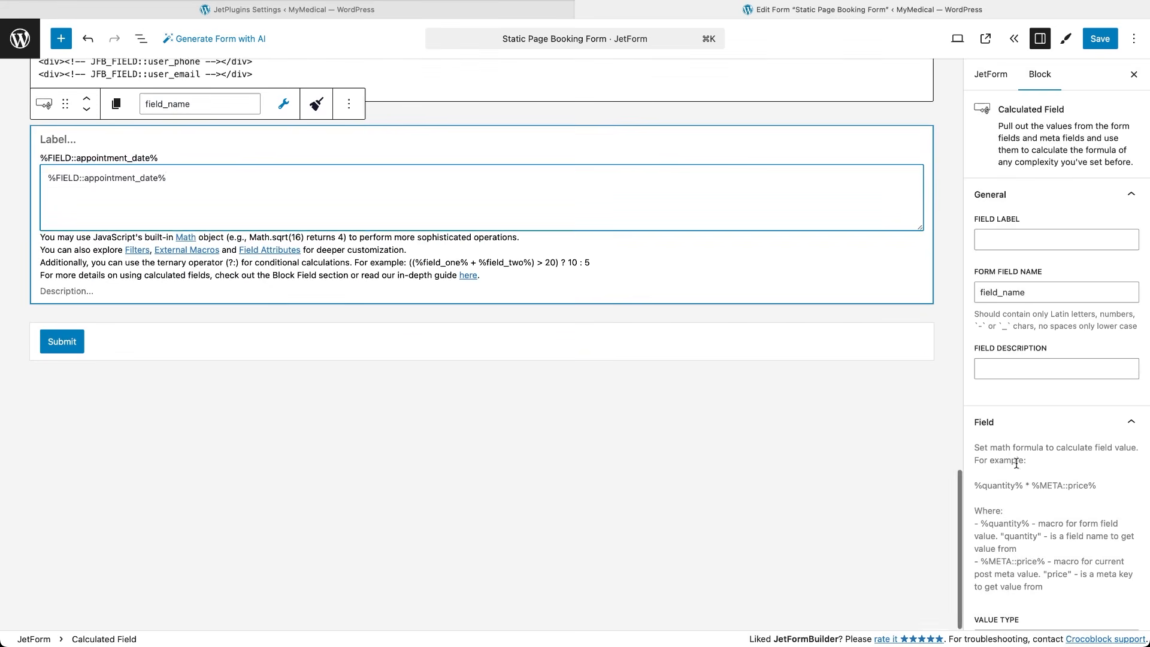
{"action": "scroll", "coordinate": [1016, 462], "scroll_direction": "down", "scroll_amount": 10}
{"action": "left_click", "coordinate": [1029, 488]}
{"action": "type", "text": "Total: $"}
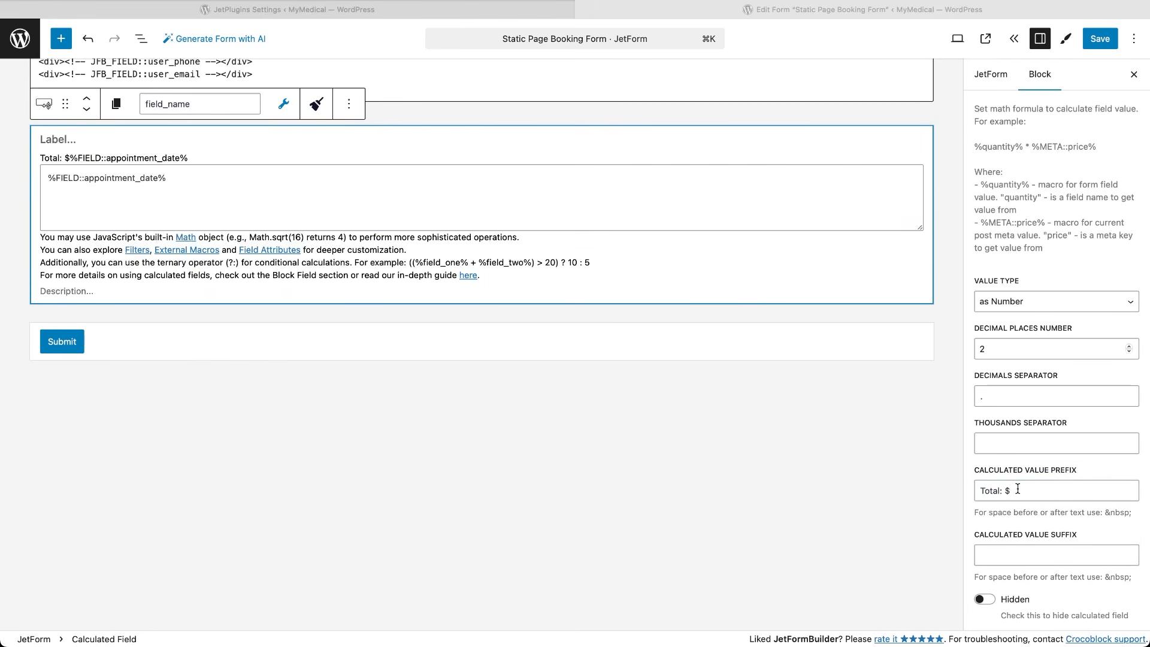
{"action": "left_click", "coordinate": [1017, 488]}
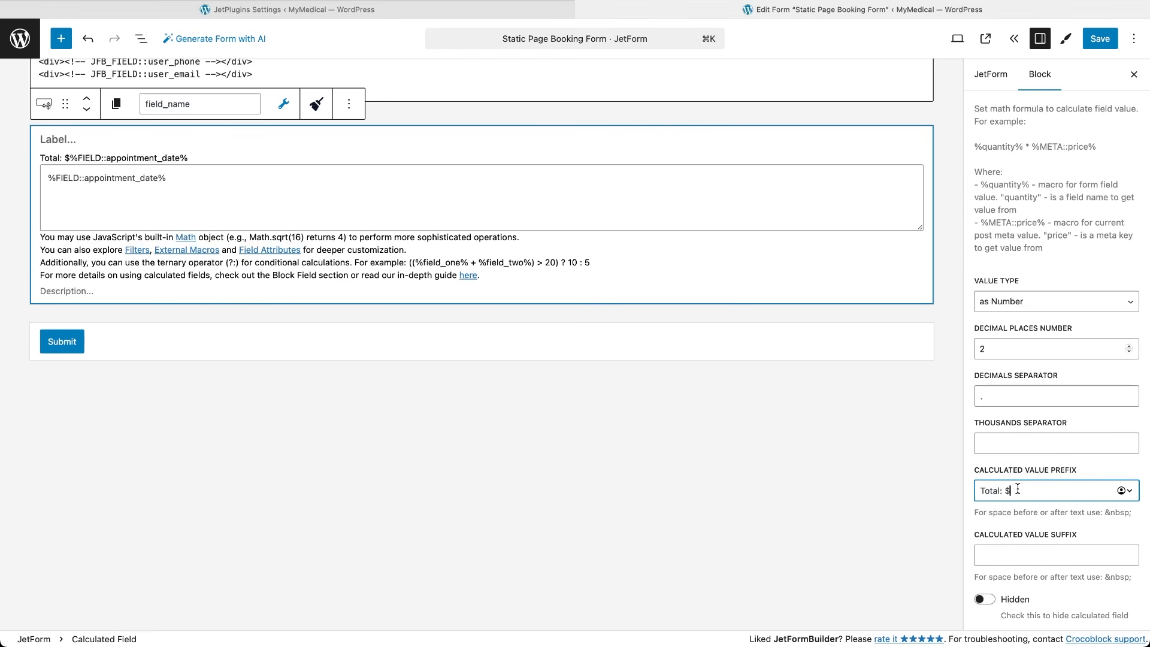
{"action": "left_click", "coordinate": [1069, 39]}
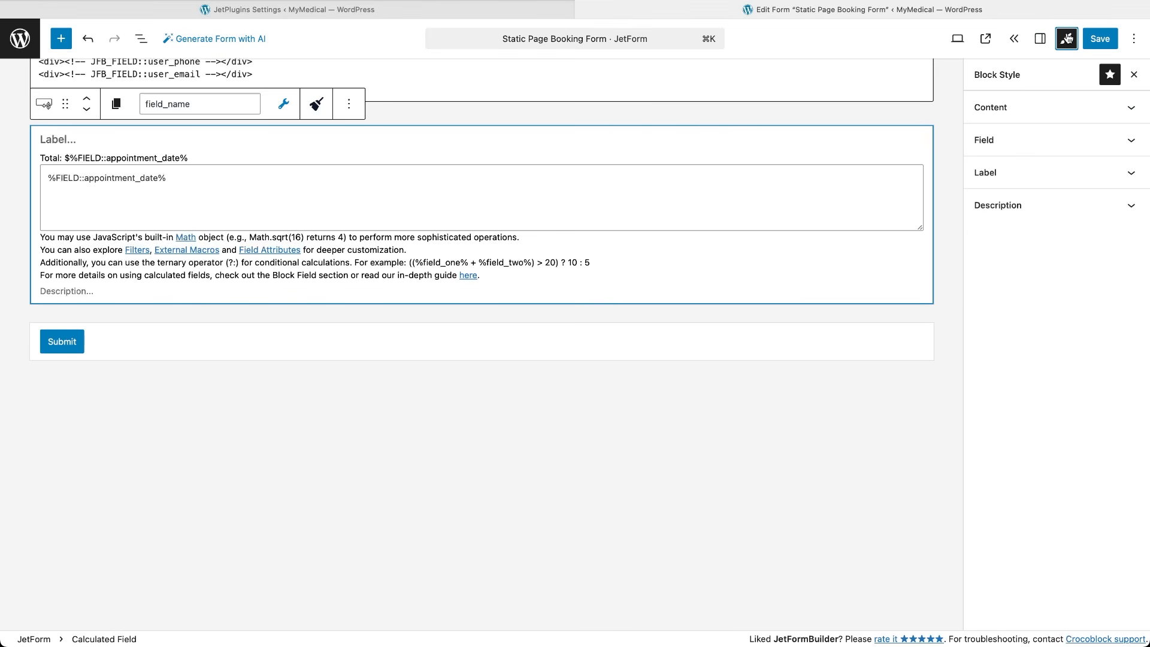
Open the Insert appointment post-submit action and choose a form field for the USER_PHONE column.
{"action": "left_click", "coordinate": [1066, 38]}
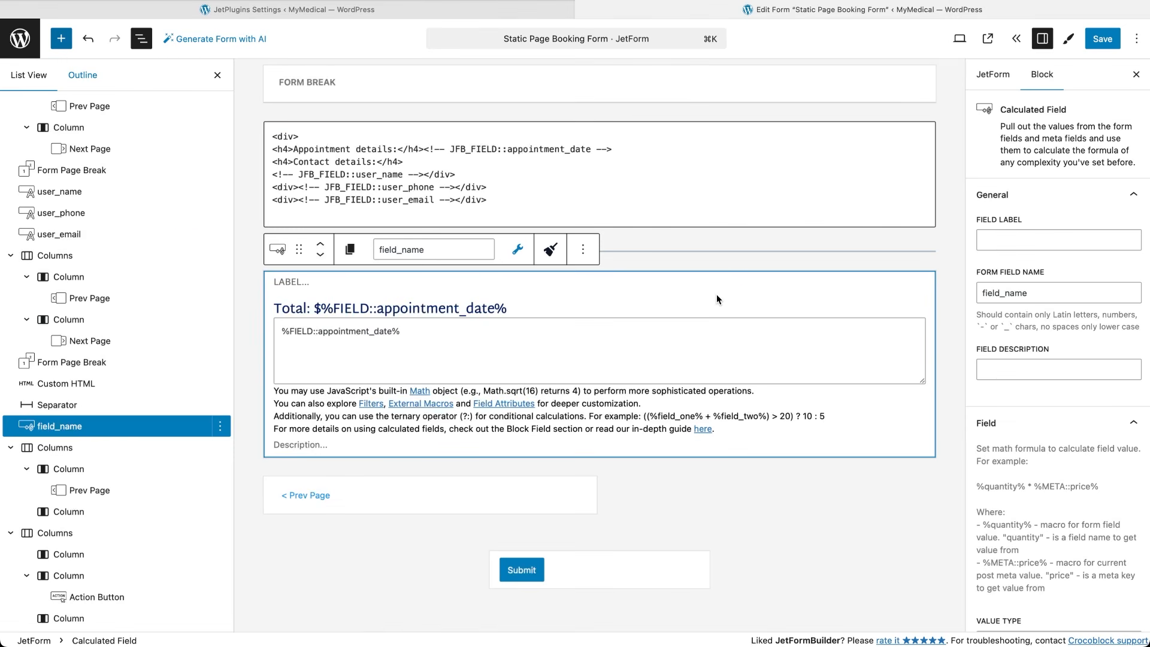
{"action": "left_click", "coordinate": [993, 76]}
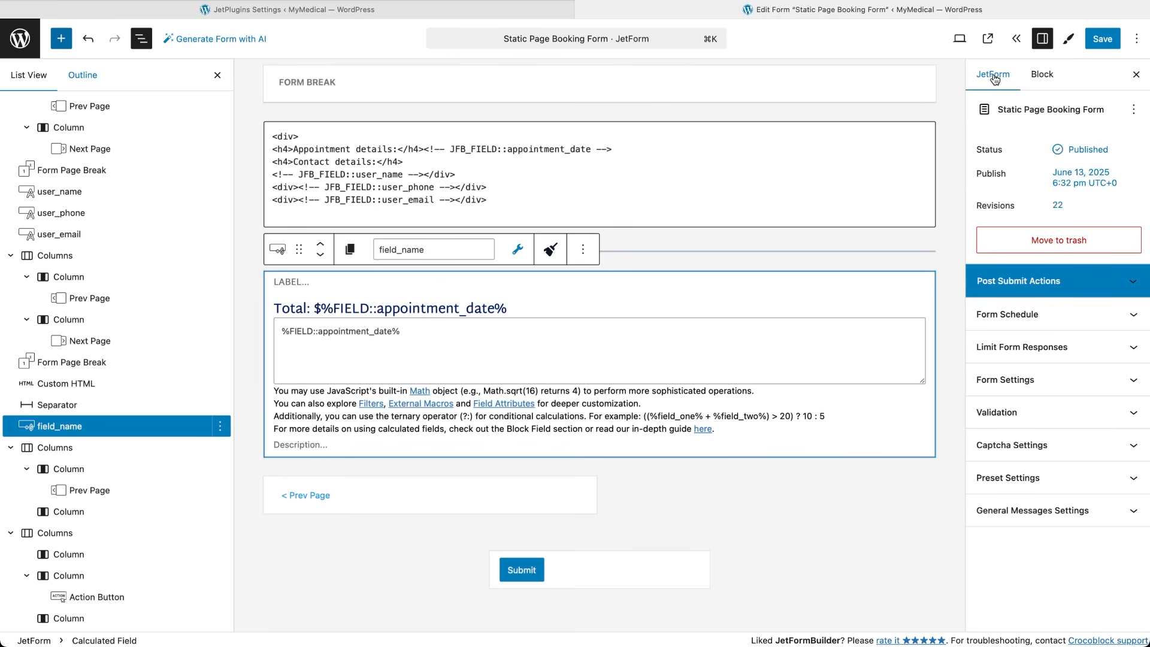
{"action": "left_click", "coordinate": [1128, 286]}
{"action": "mouse_move", "coordinate": [1052, 324]}
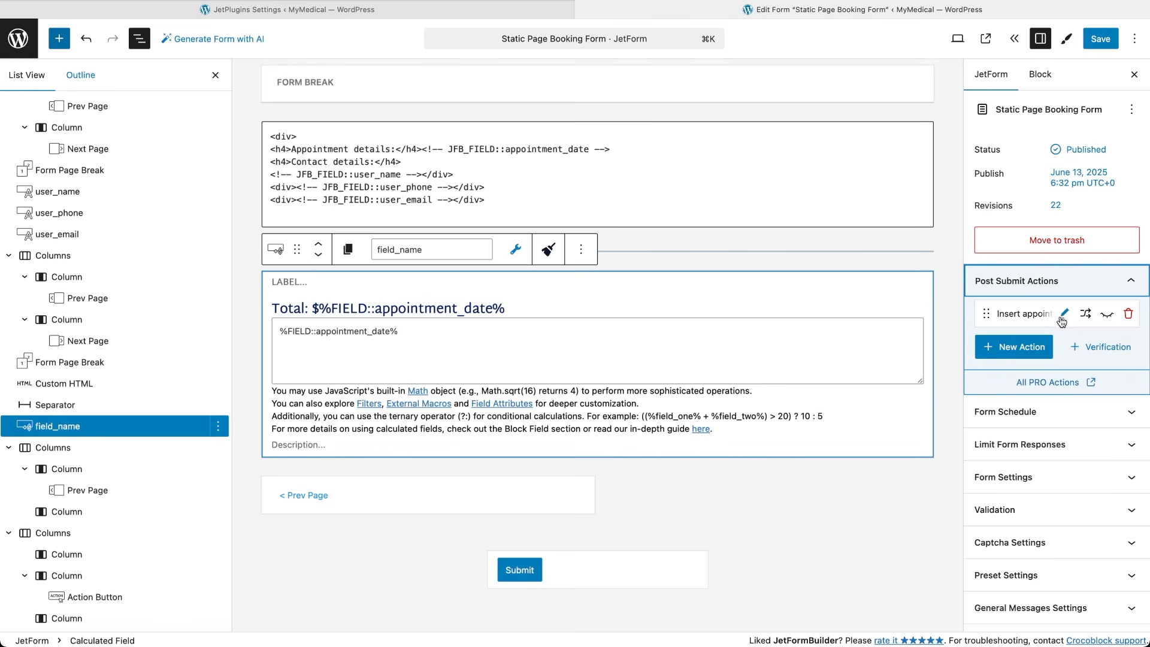
{"action": "left_click", "coordinate": [1064, 315]}
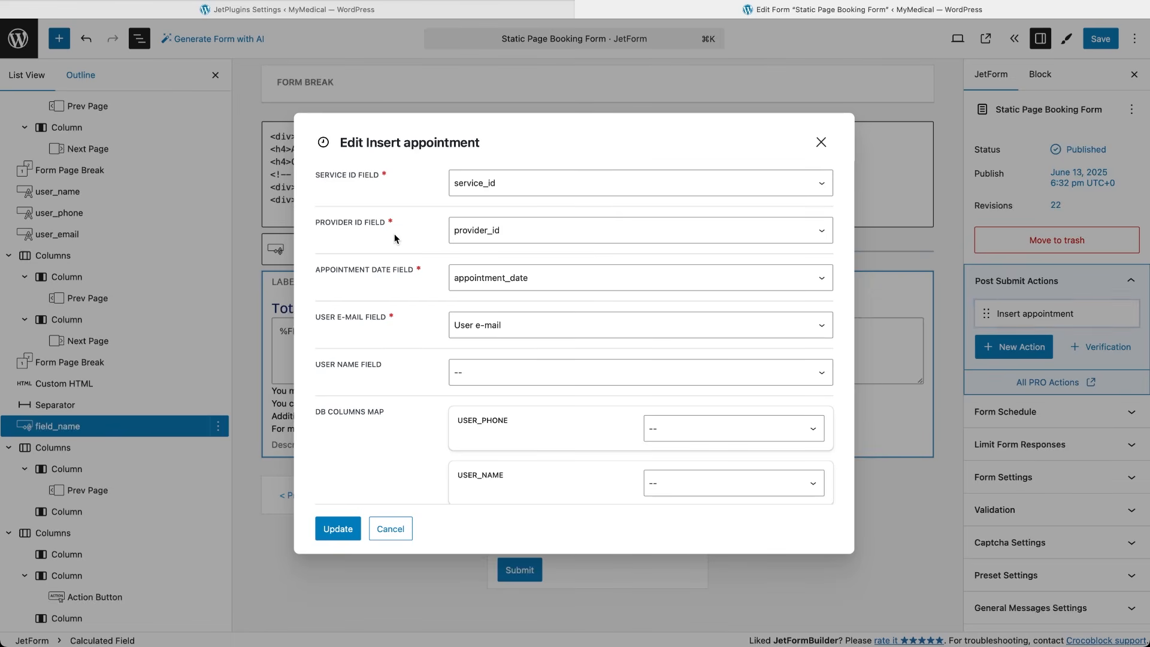
{"action": "scroll", "coordinate": [401, 482], "scroll_direction": "down", "scroll_amount": 1}
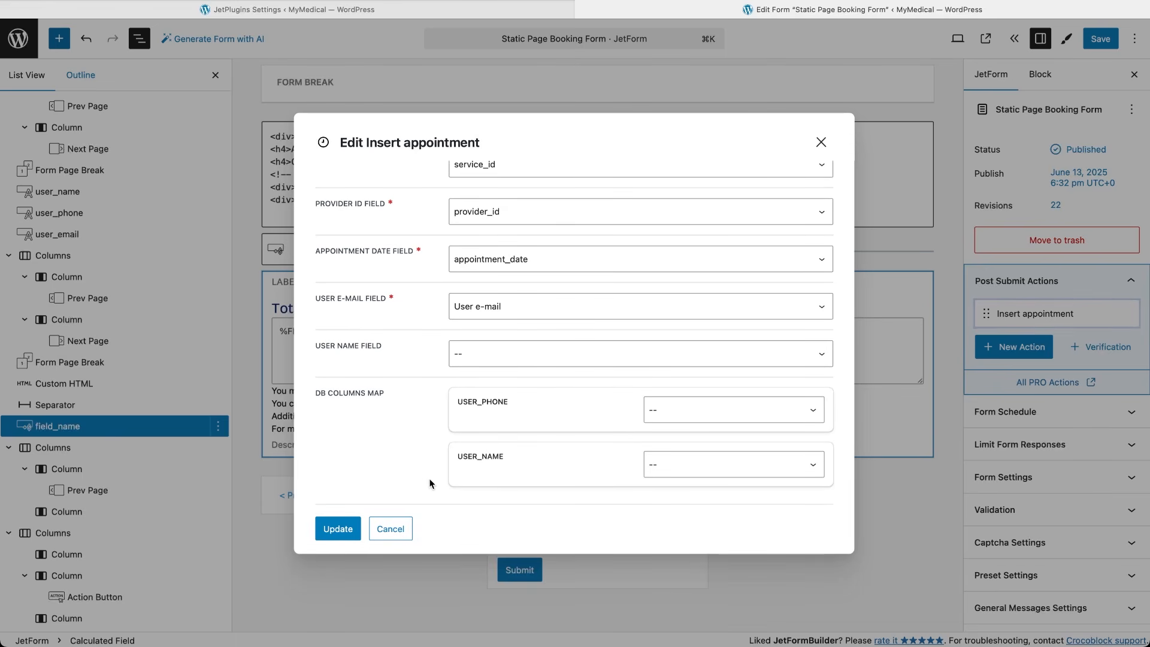
{"action": "left_click", "coordinate": [706, 419]}
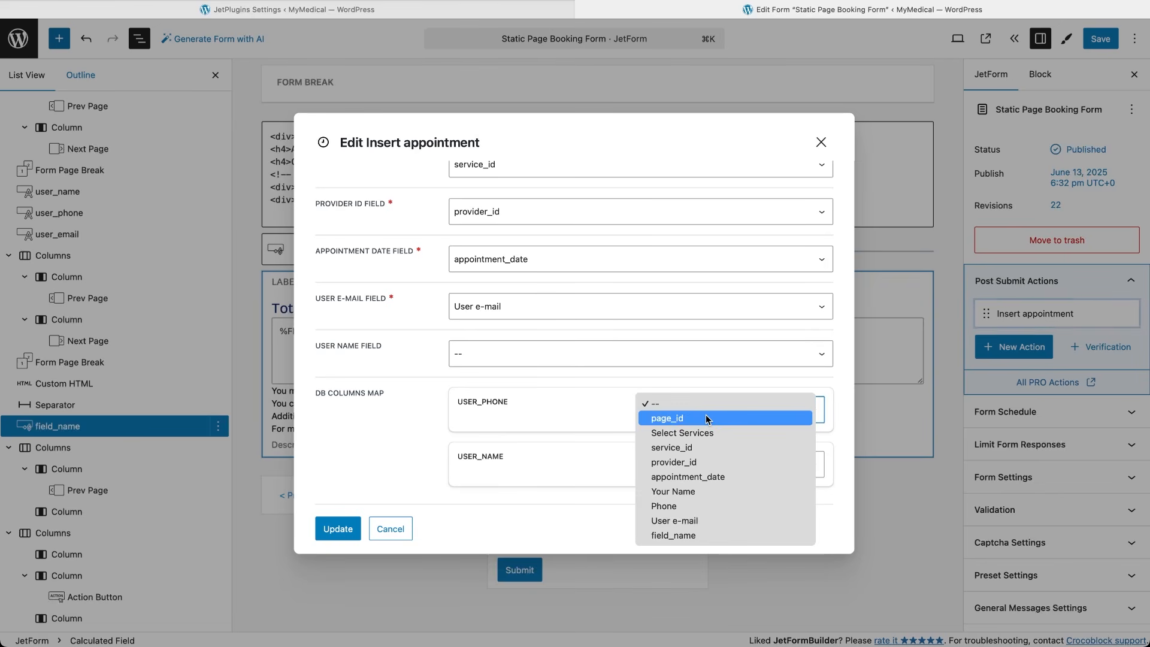
{"action": "left_click", "coordinate": [705, 491]}
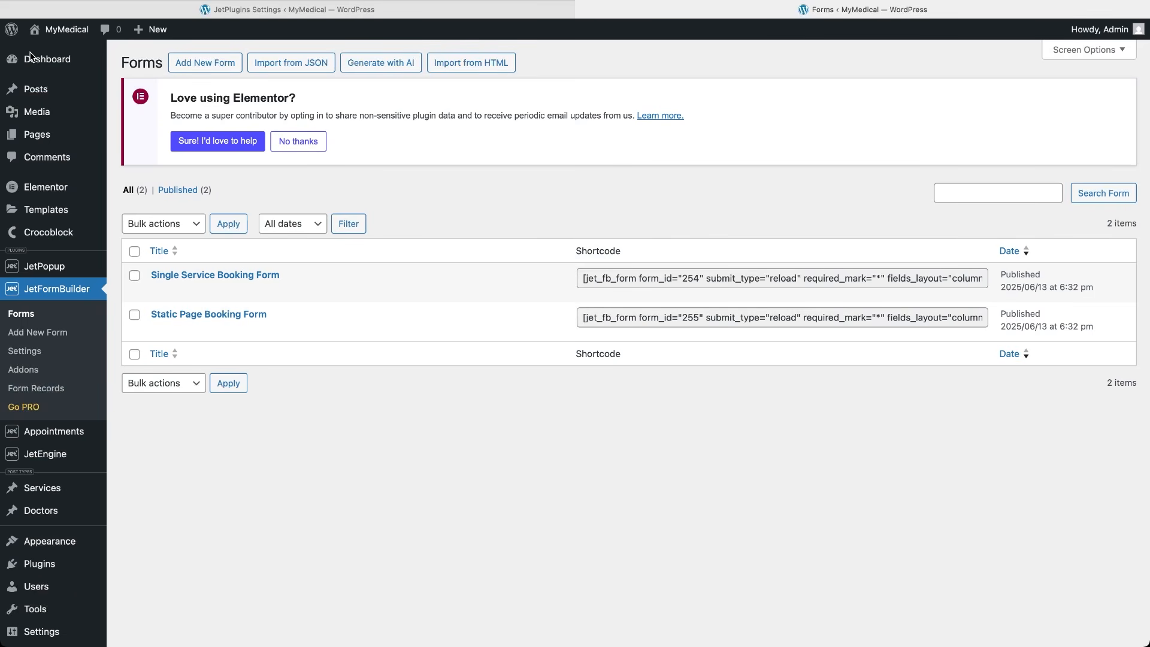
Open the Single Service Booking Form and select its Select provider field.
{"action": "left_click", "coordinate": [218, 273]}
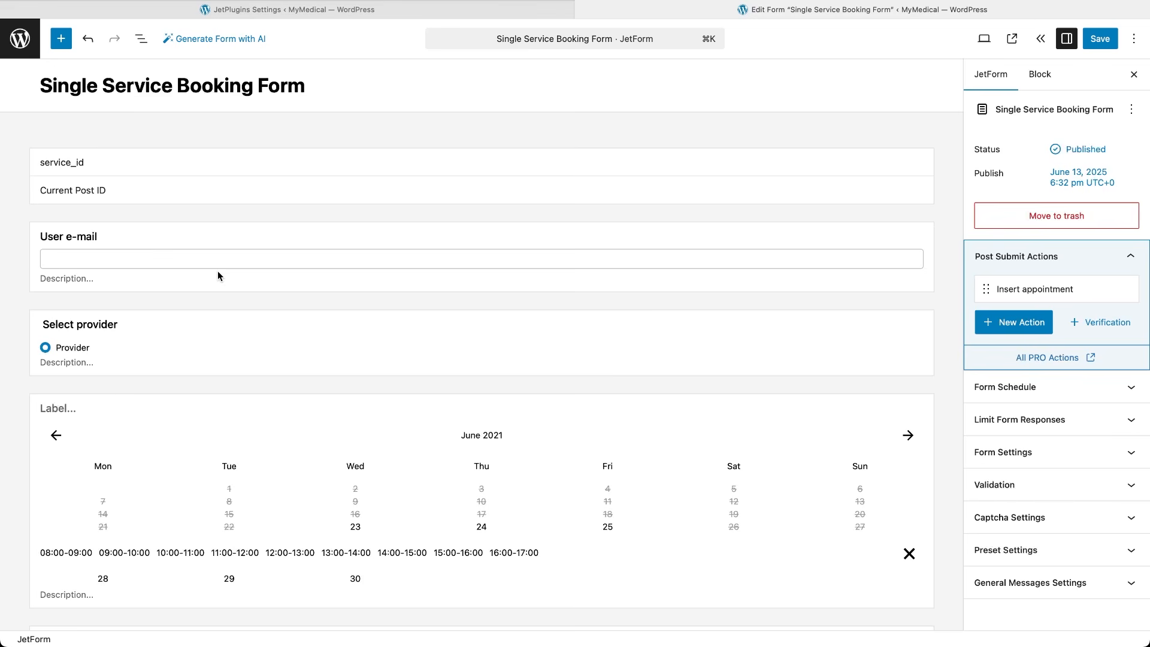
{"action": "scroll", "coordinate": [218, 273], "scroll_direction": "down", "scroll_amount": 5}
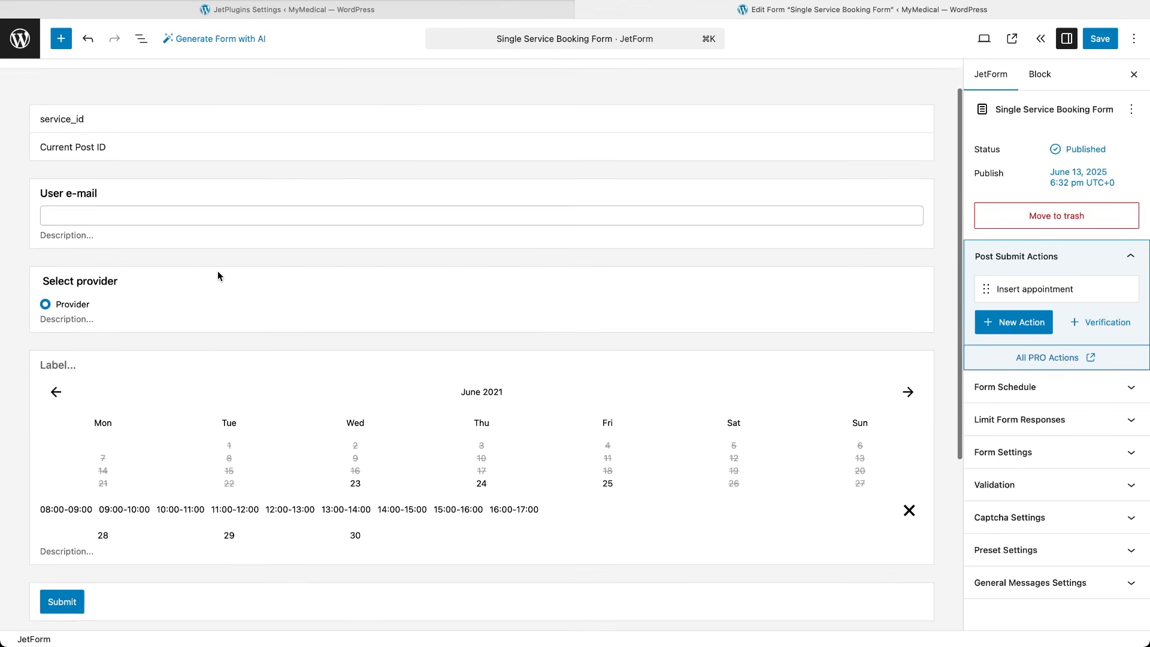
{"action": "scroll", "coordinate": [218, 273], "scroll_direction": "up", "scroll_amount": 5}
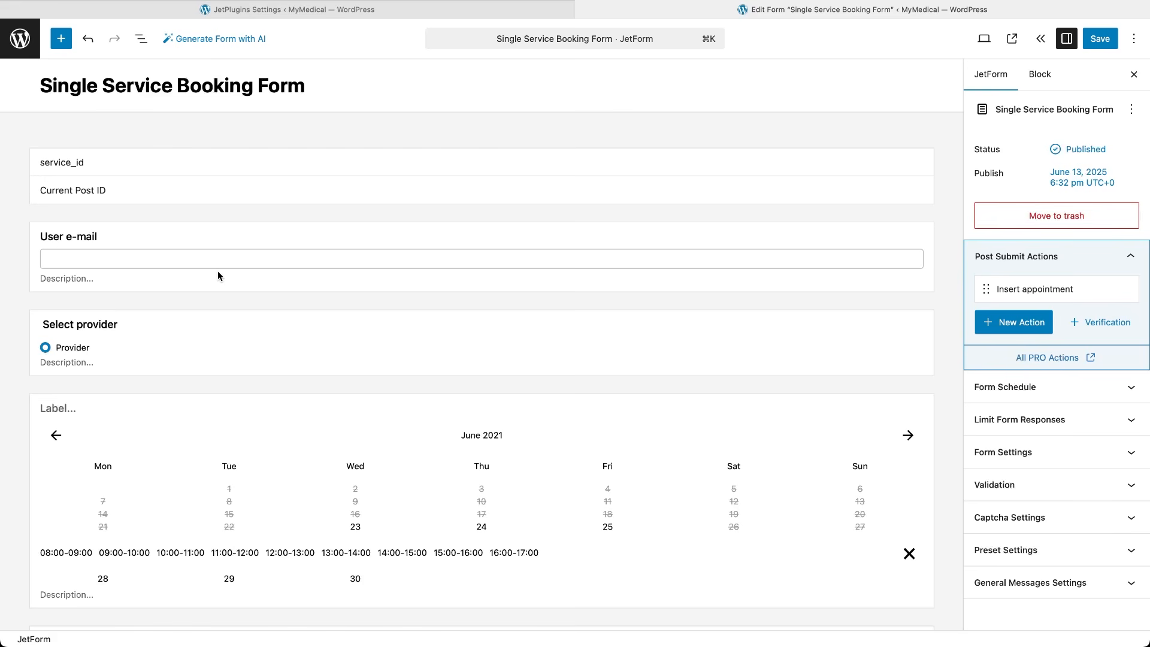
{"action": "left_click", "coordinate": [227, 325]}
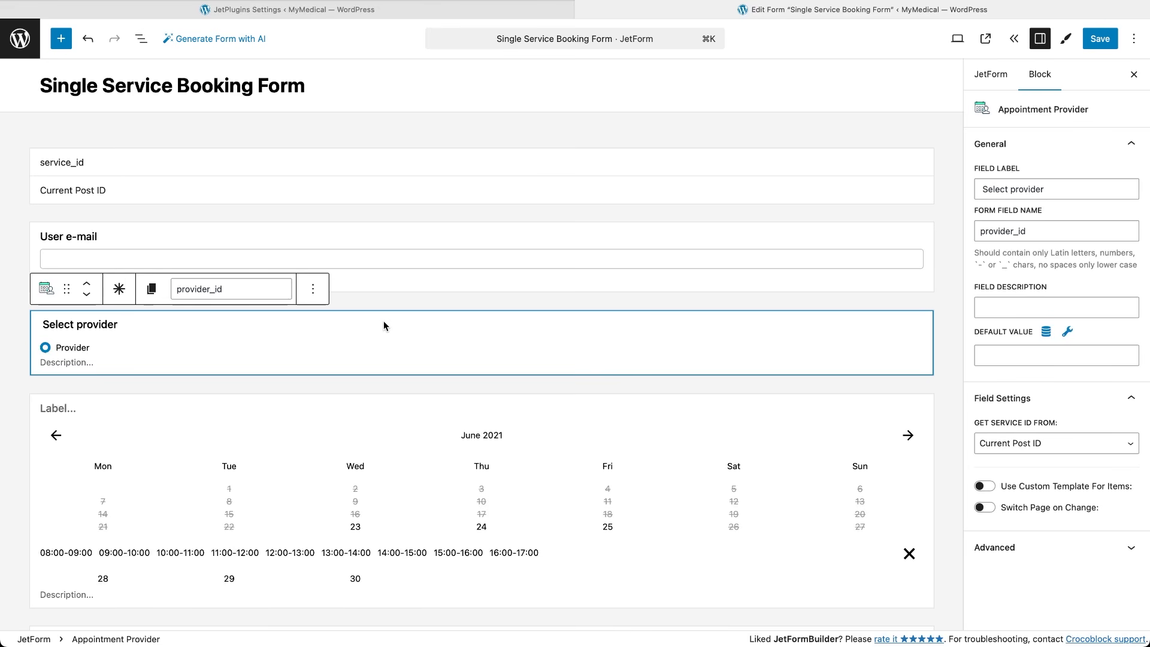
Set the service_id hidden field to take the URL query variable _post_id.
{"action": "left_click", "coordinate": [192, 171]}
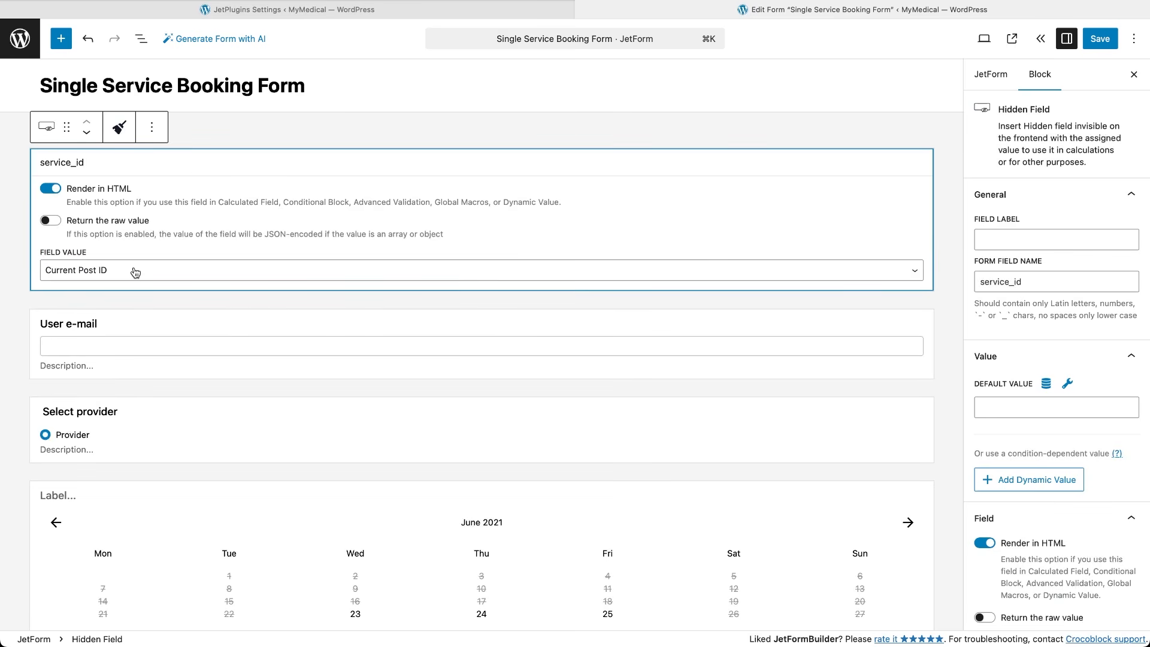
{"action": "left_click", "coordinate": [134, 271]}
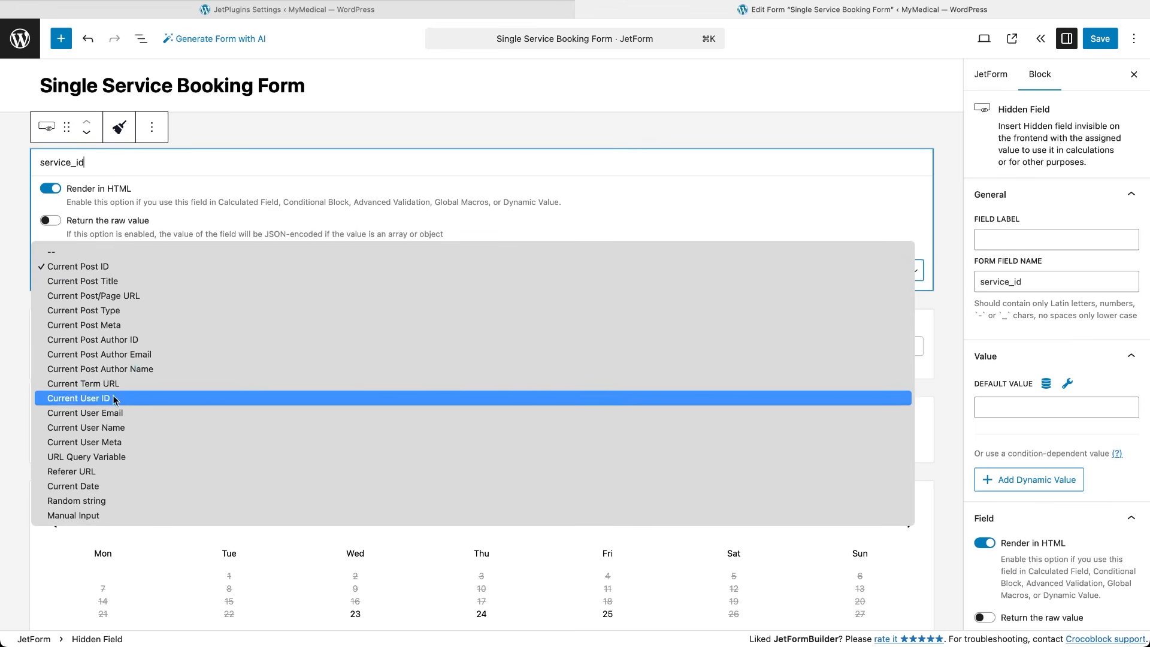
{"action": "left_click", "coordinate": [101, 456]}
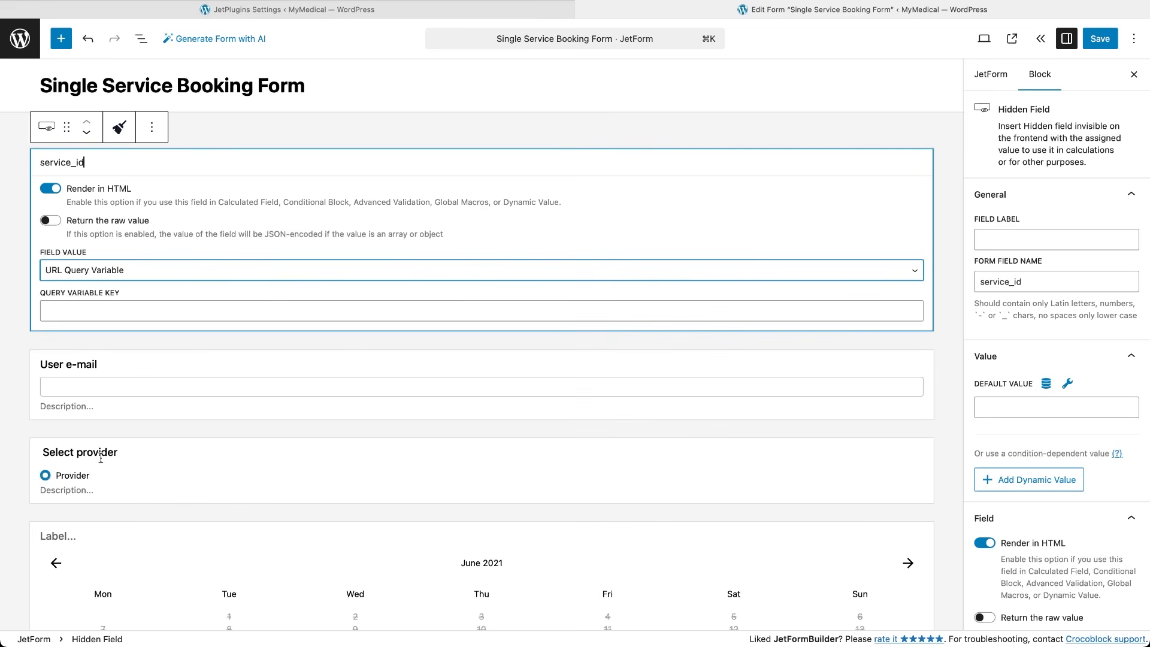
{"action": "key", "text": "Tab"}
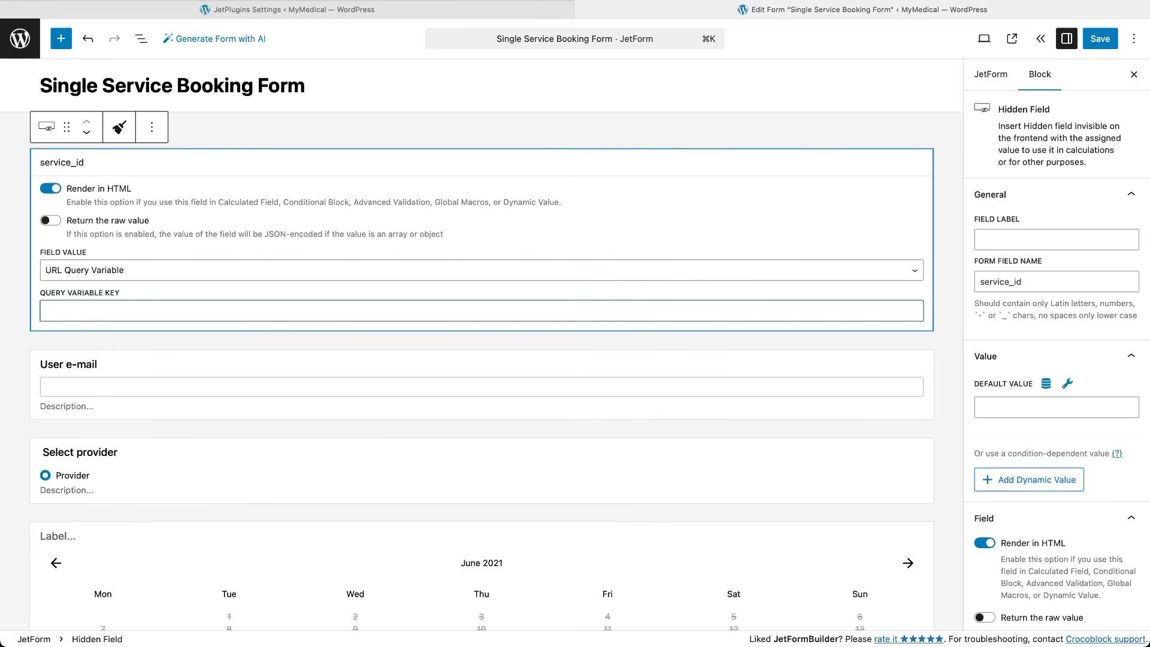
{"action": "type", "text": "_post_id"}
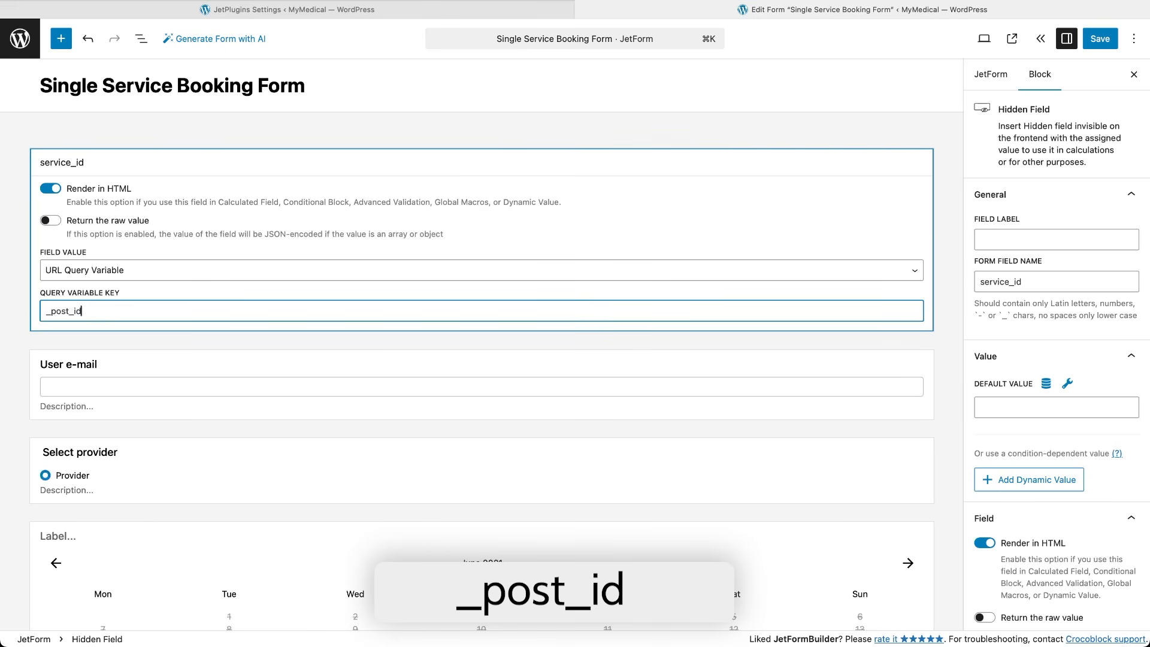
{"action": "left_click", "coordinate": [974, 276]}
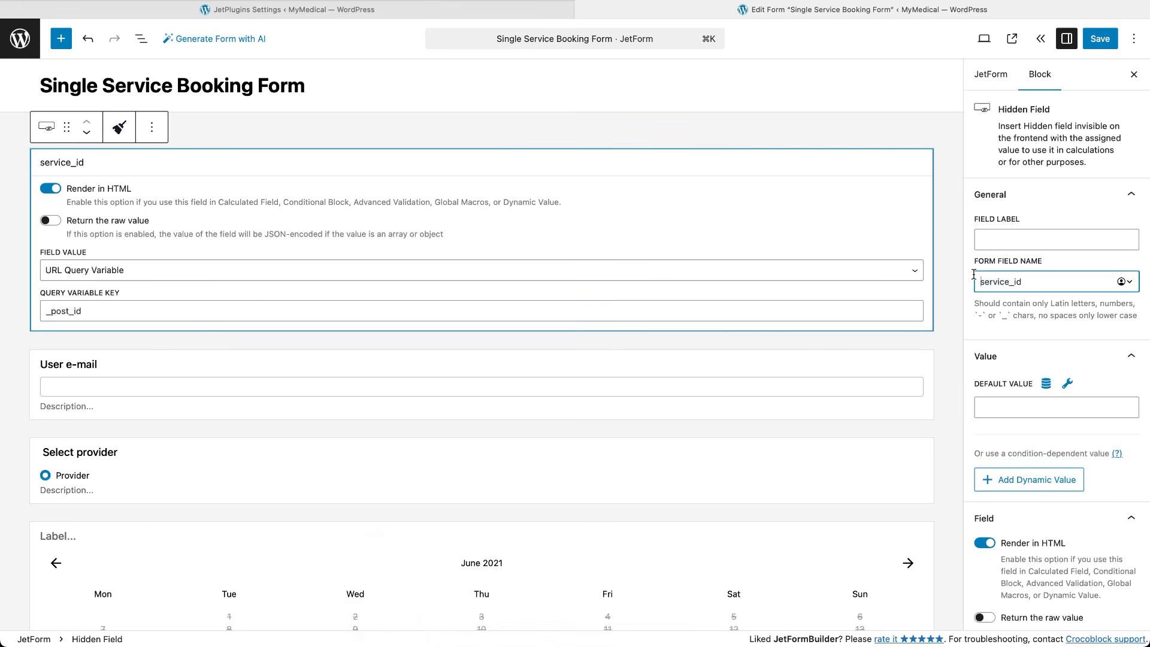
Make the Select provider field get its service ID from the service_id form field.
{"action": "left_click", "coordinate": [879, 448]}
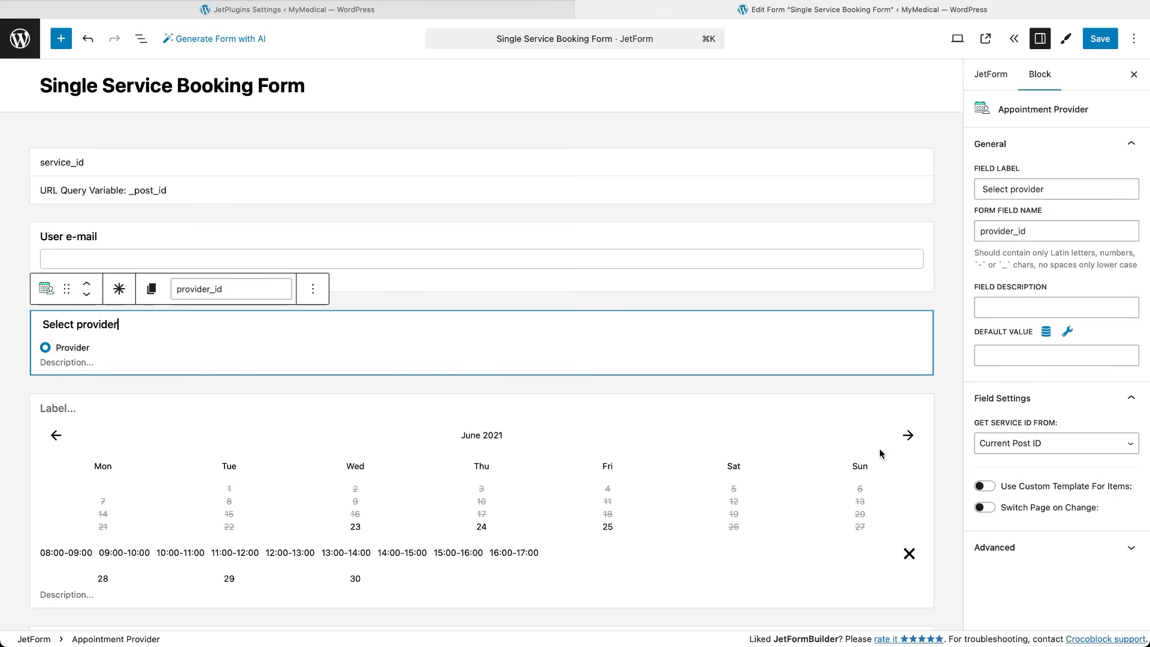
{"action": "left_click", "coordinate": [1048, 444]}
{"action": "left_click", "coordinate": [1047, 455]}
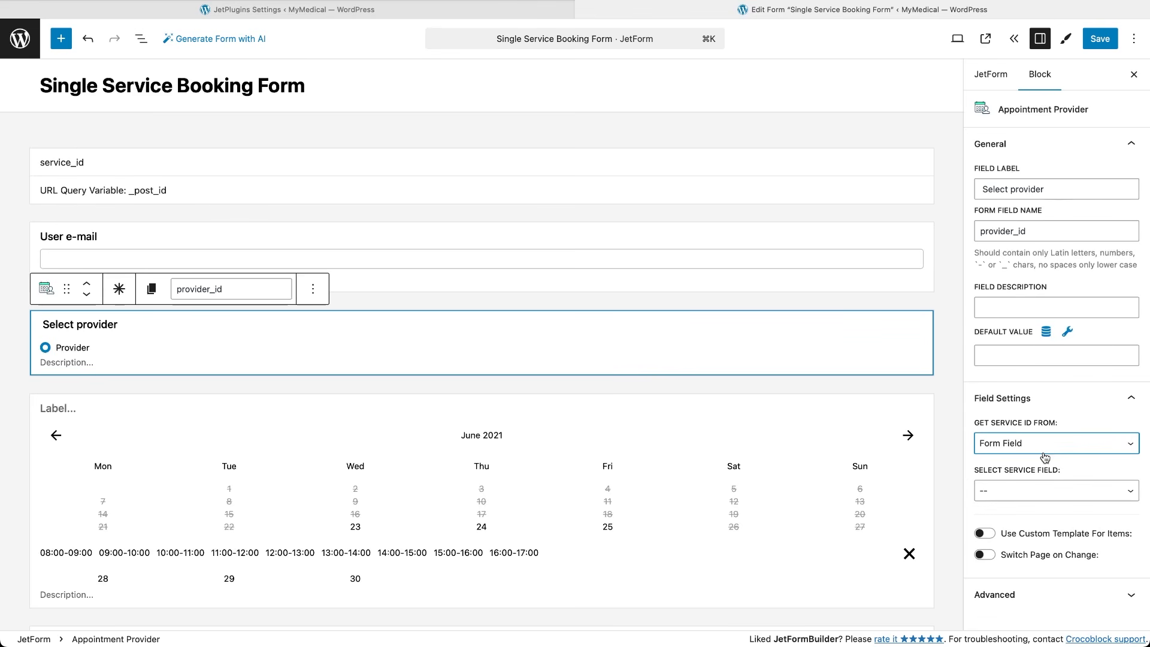
{"action": "left_click", "coordinate": [1044, 495]}
{"action": "left_click", "coordinate": [1039, 501]}
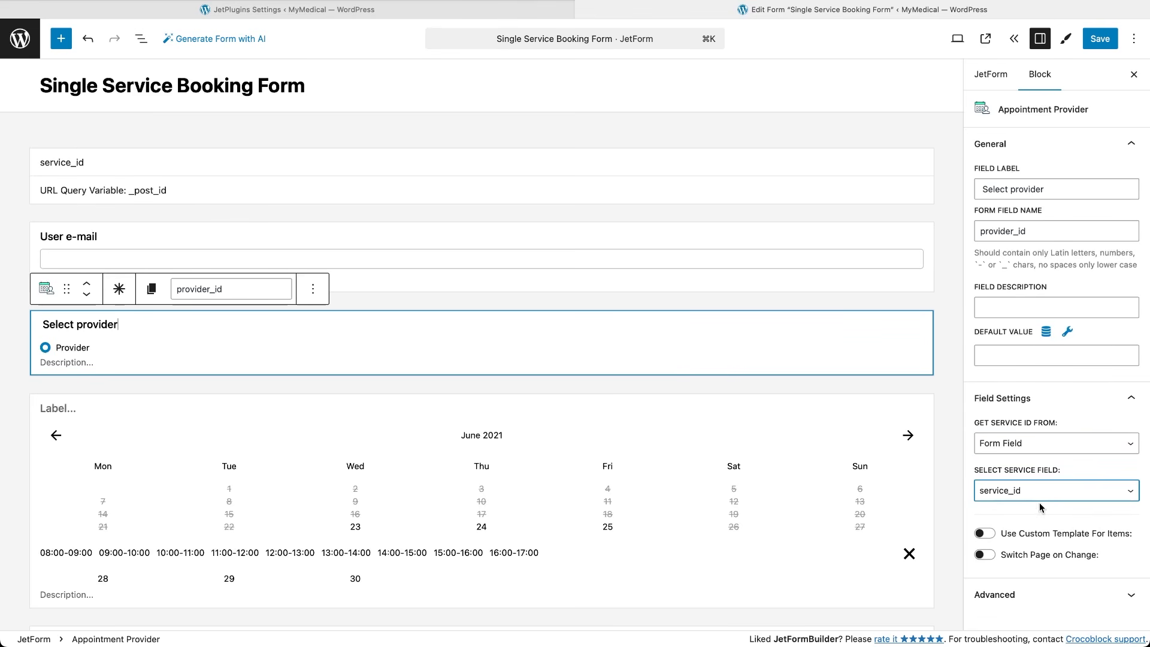
Have the appointment date calendar take its service from service_id and provider from Select provider.
{"action": "left_click", "coordinate": [778, 411]}
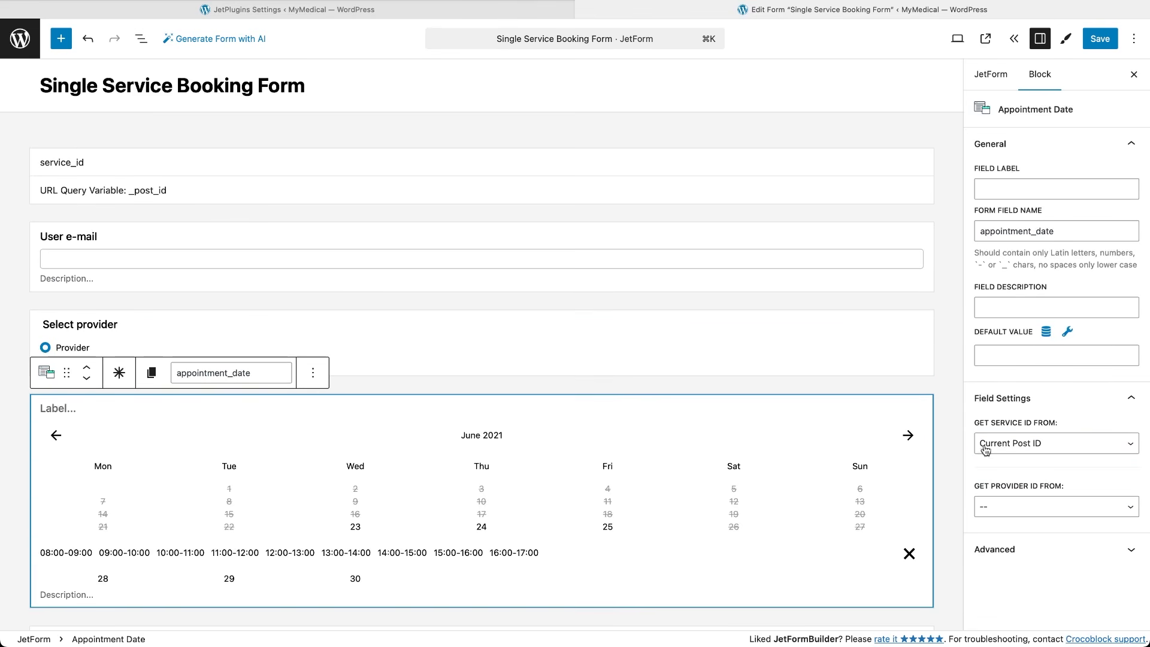
{"action": "left_click", "coordinate": [1108, 450]}
{"action": "left_click", "coordinate": [1066, 455]}
{"action": "left_click", "coordinate": [1082, 489]}
{"action": "left_click", "coordinate": [1062, 503]}
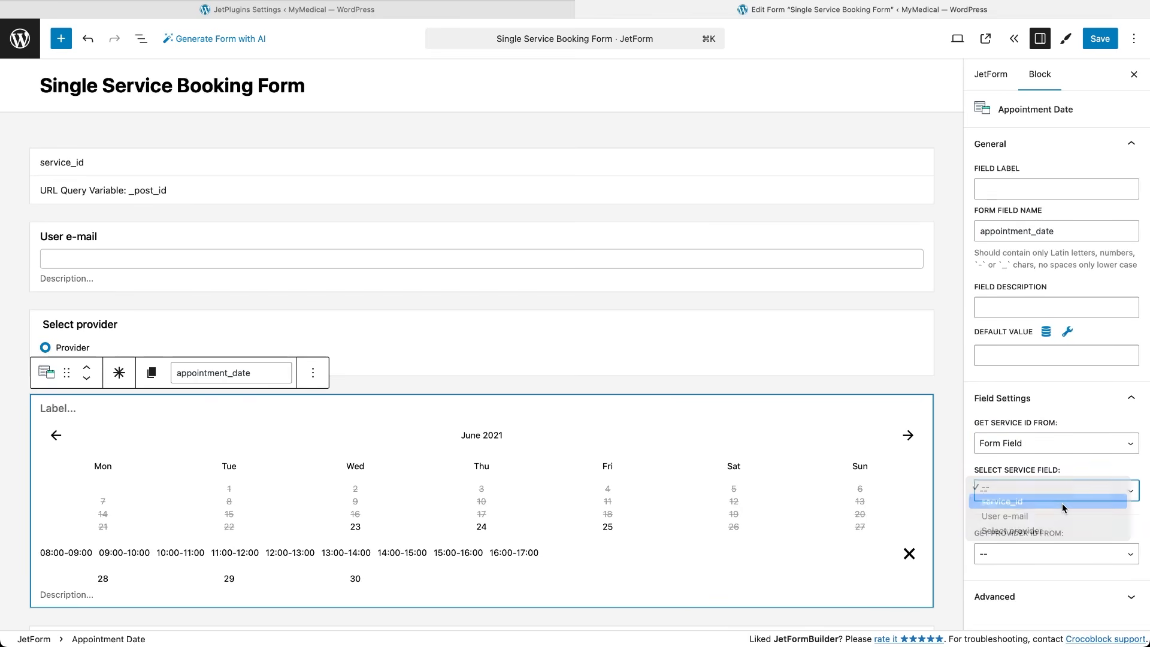
{"action": "left_click", "coordinate": [1075, 557]}
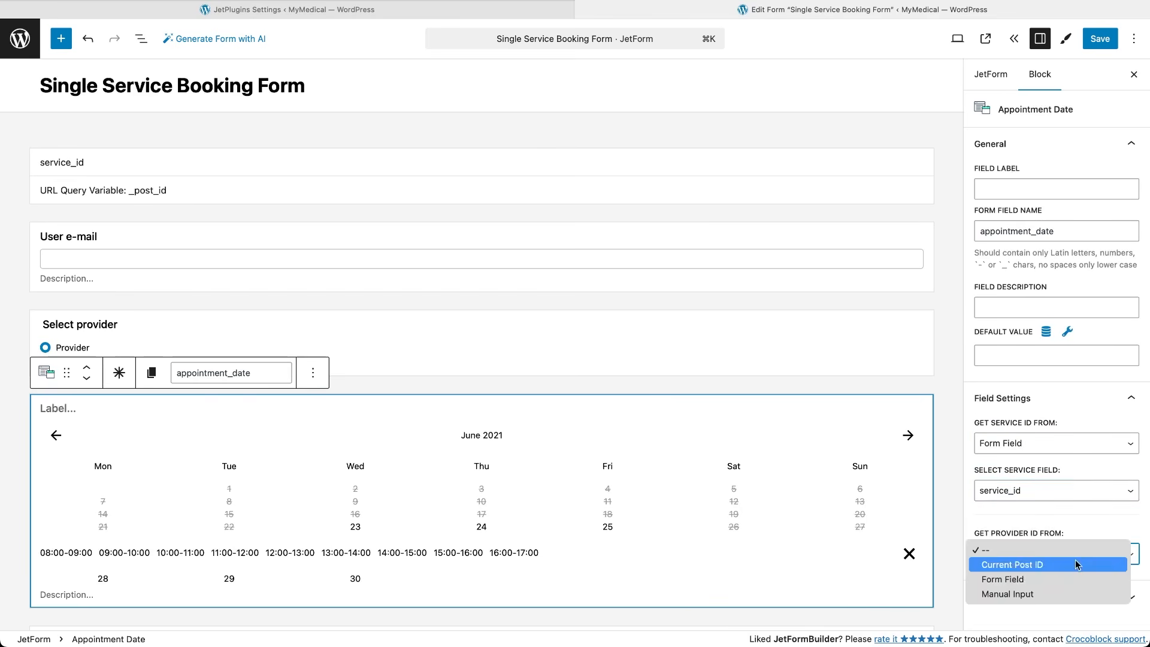
{"action": "left_click", "coordinate": [1062, 579]}
{"action": "left_click", "coordinate": [1066, 598]}
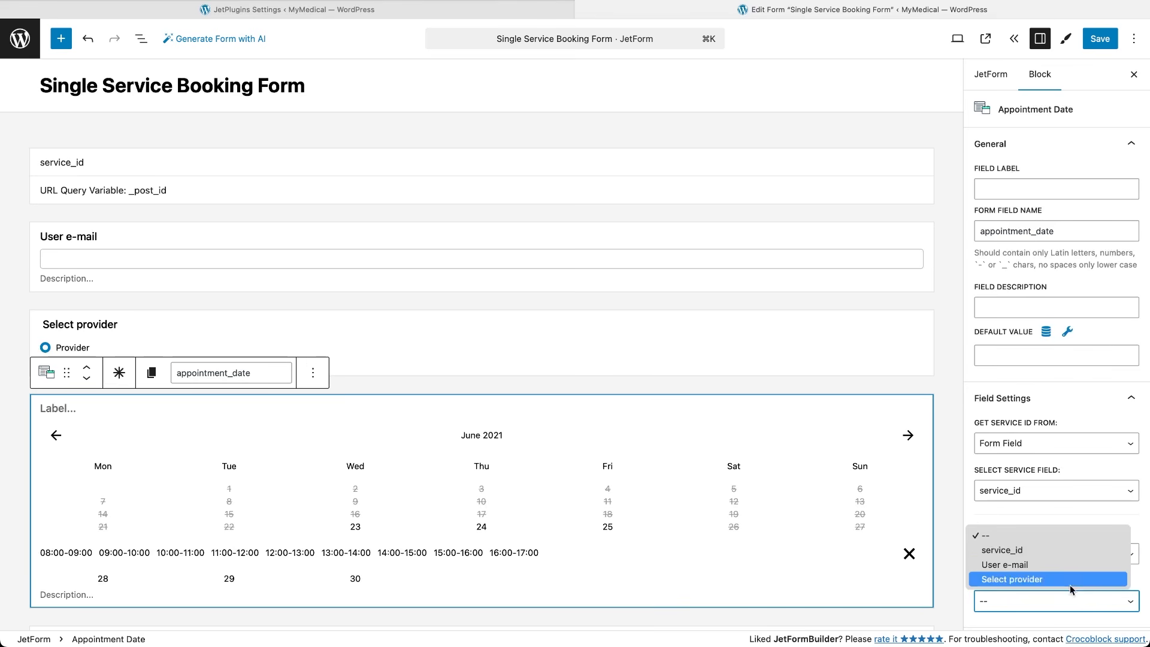
{"action": "left_click", "coordinate": [1071, 579]}
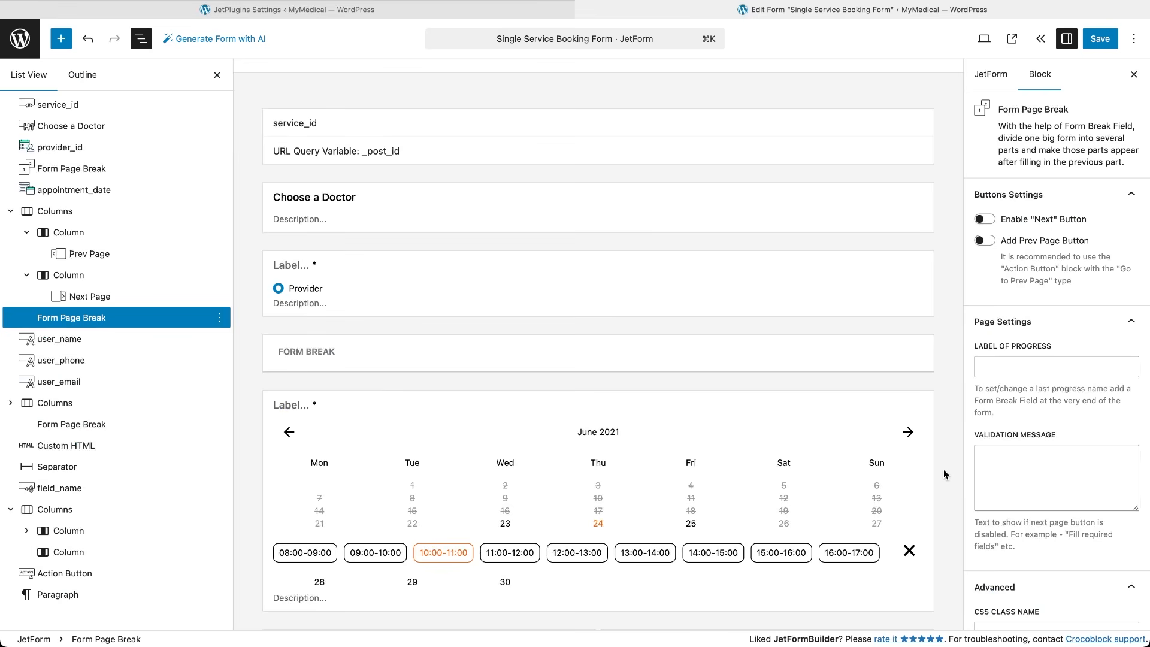
In Insert appointment, map user name and USER_NAME to Your Name, USER_PHONE to Phone, then save.
{"action": "left_click", "coordinate": [990, 74]}
{"action": "left_click", "coordinate": [1055, 313]}
{"action": "left_click", "coordinate": [814, 371]}
{"action": "left_click", "coordinate": [718, 454]}
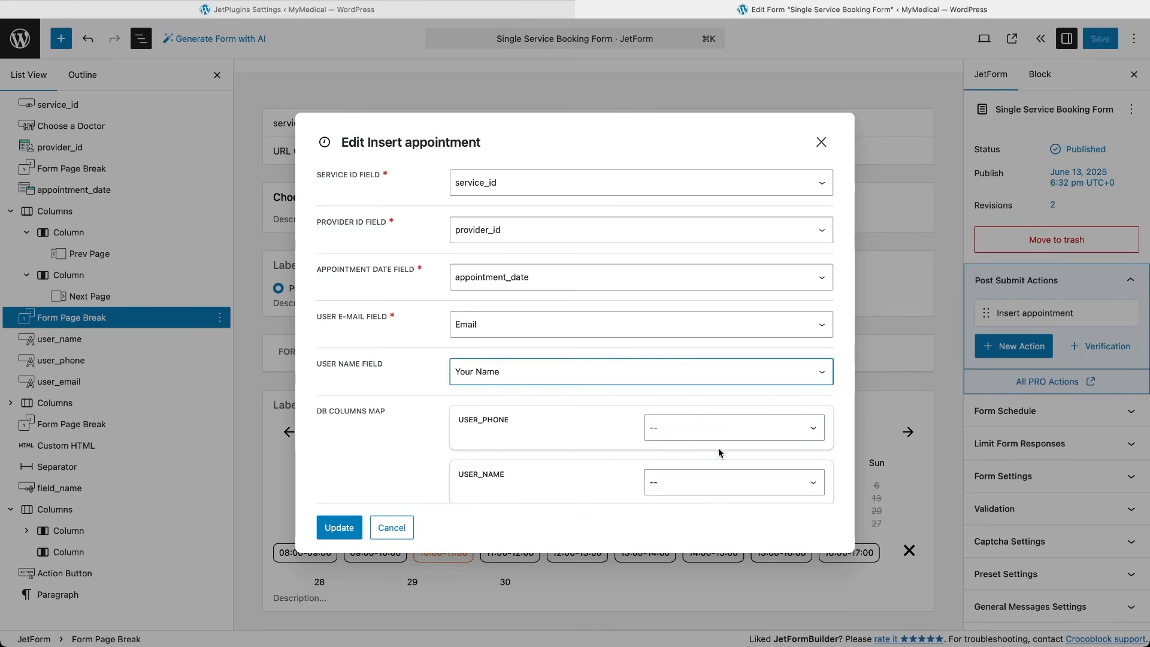
{"action": "left_click", "coordinate": [718, 427]}
{"action": "left_click", "coordinate": [683, 505]}
{"action": "left_click", "coordinate": [687, 482]}
{"action": "left_click", "coordinate": [668, 548]}
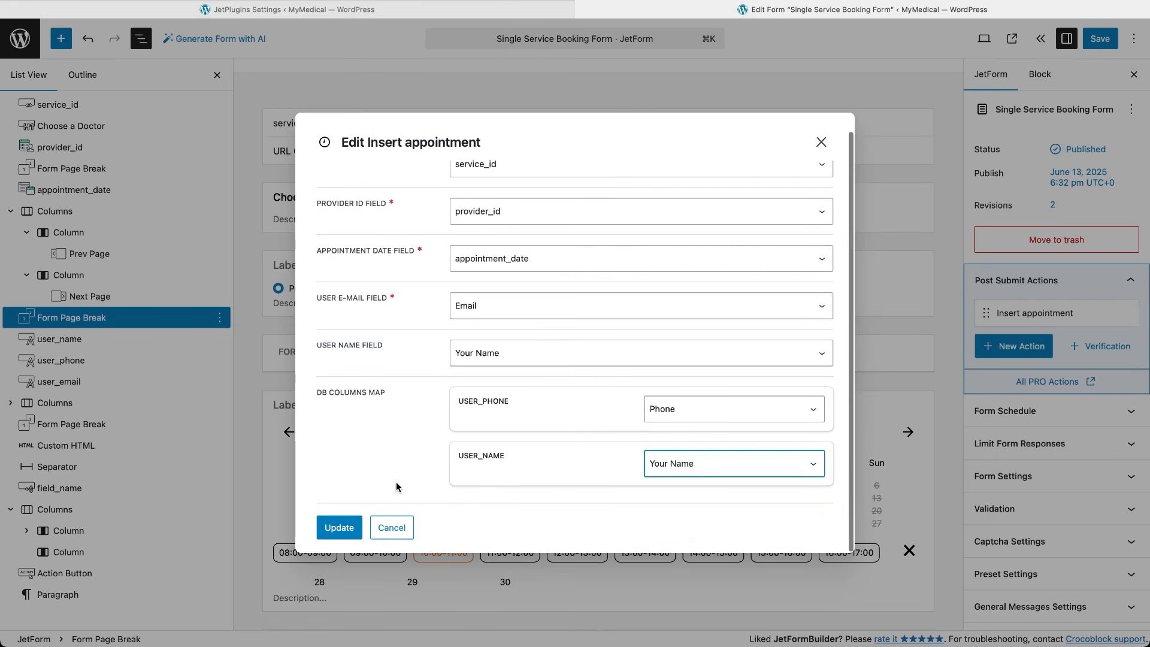
{"action": "left_click", "coordinate": [339, 527]}
{"action": "left_click", "coordinate": [1094, 41]}
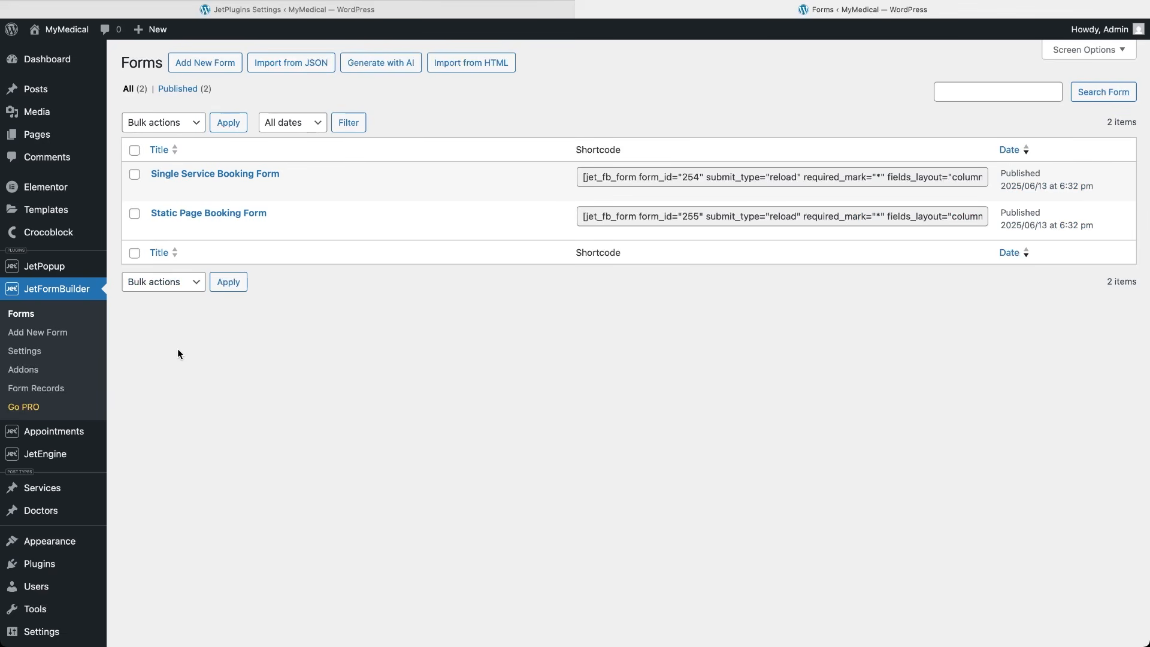
Duplicate the Single Service Booking Form, retitle the copy Single Provider Booking Form, and open it.
{"action": "left_click", "coordinate": [300, 189]}
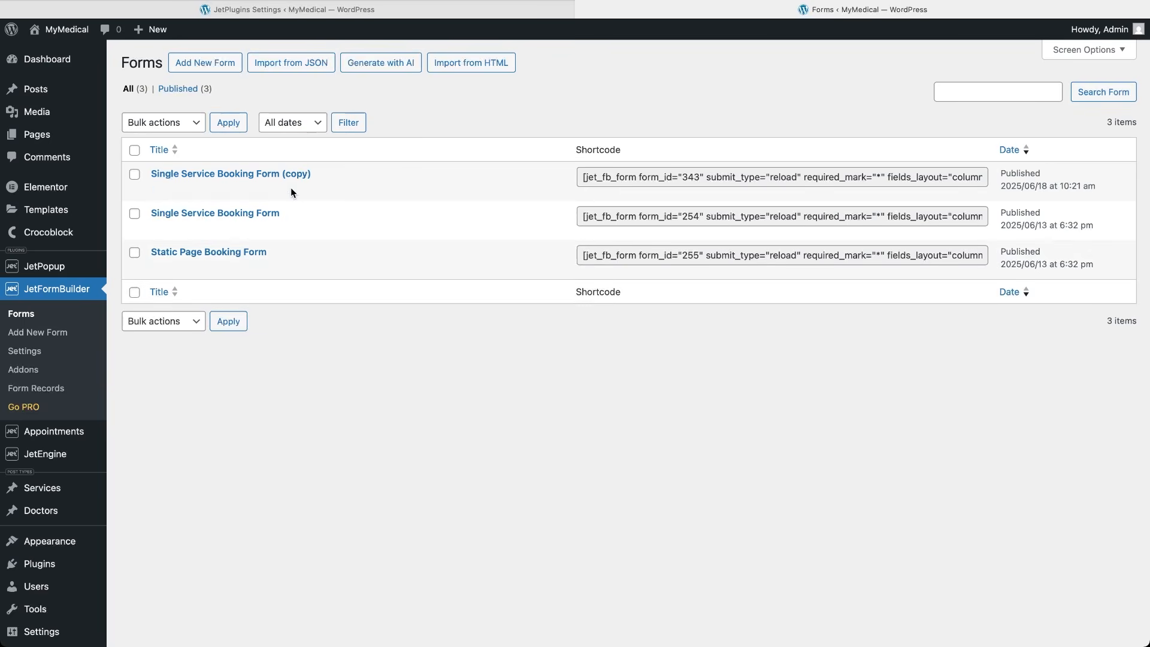
{"action": "left_click", "coordinate": [182, 189]}
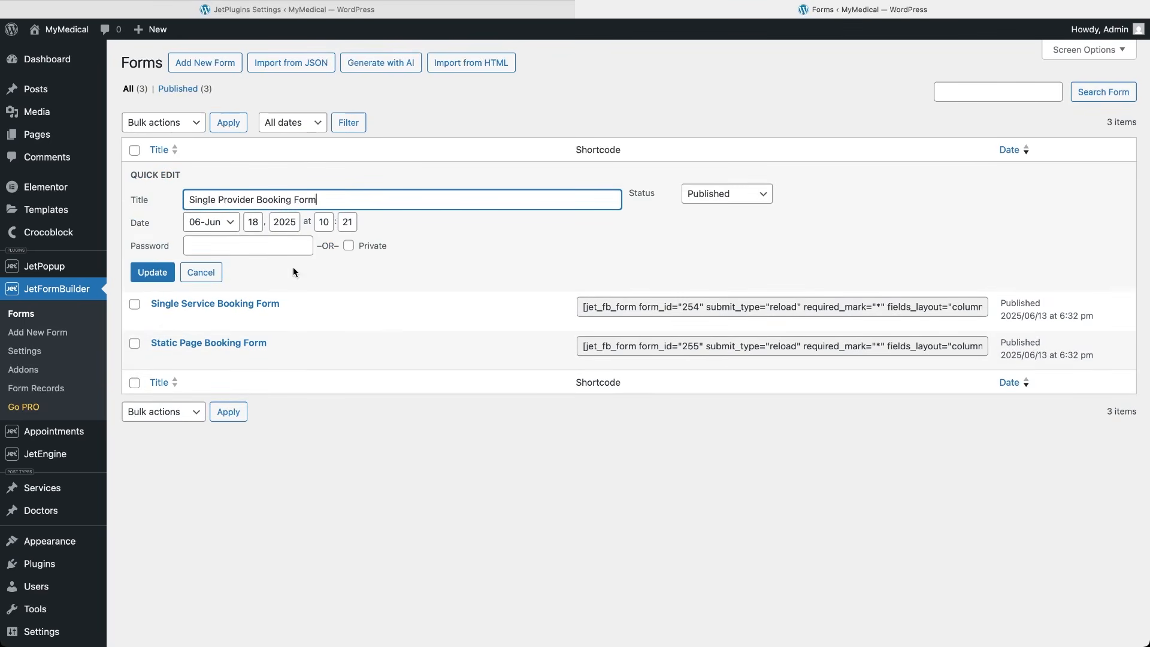
{"action": "left_click", "coordinate": [157, 273]}
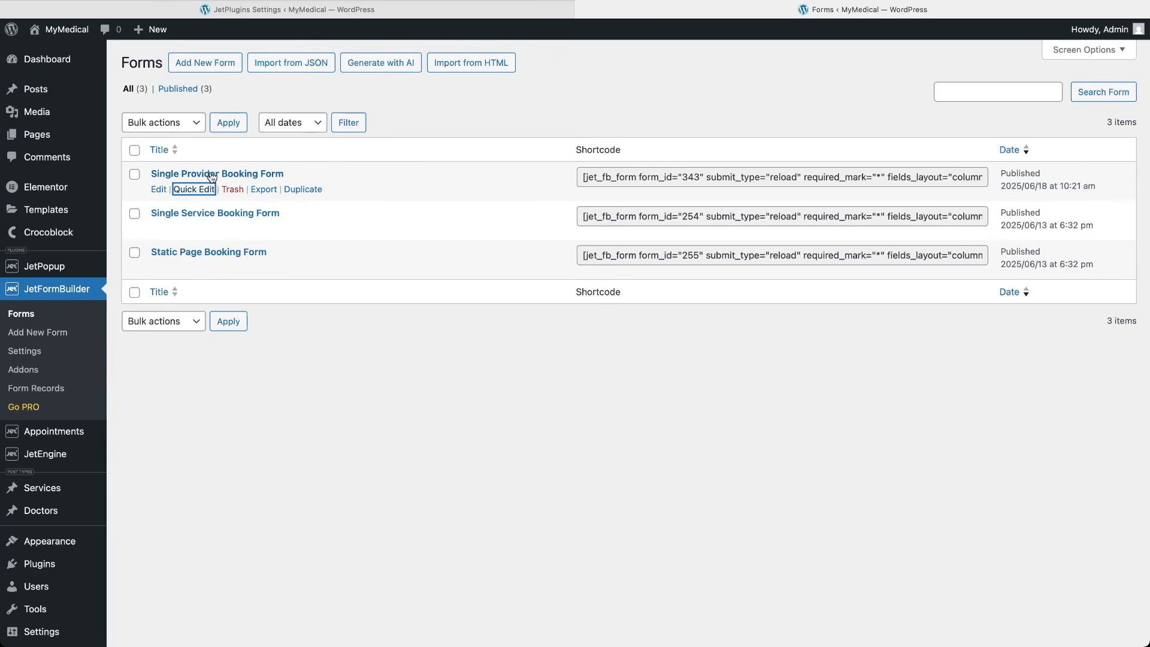
{"action": "left_click", "coordinate": [211, 175]}
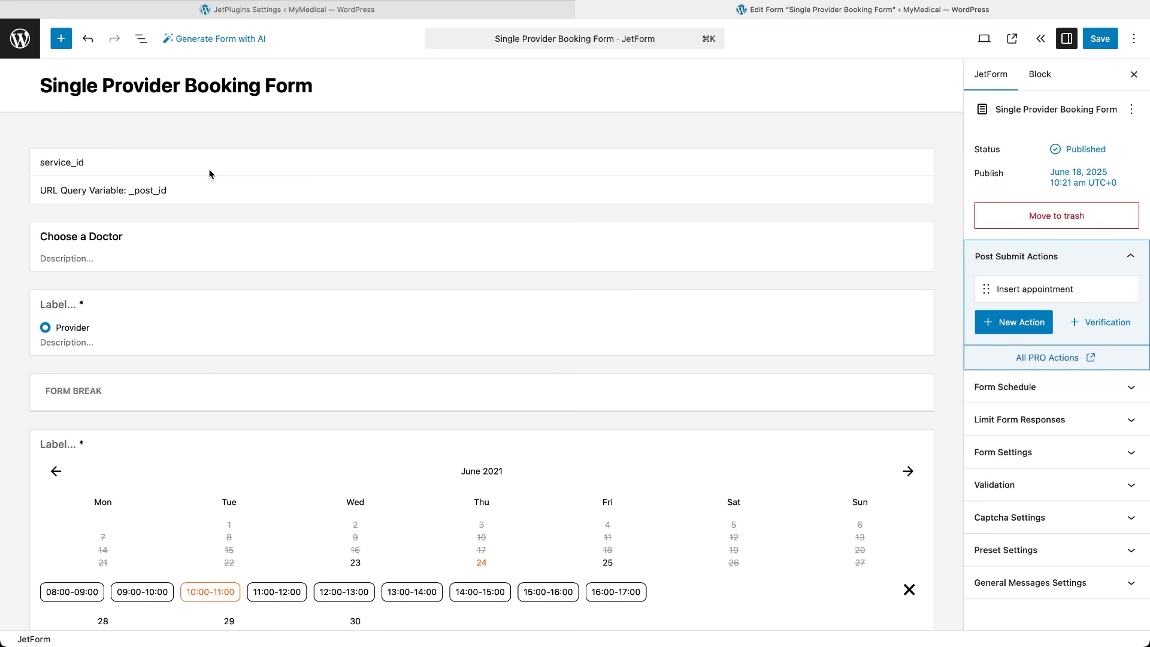
Remove the Provider field from the form.
{"action": "left_click", "coordinate": [225, 305]}
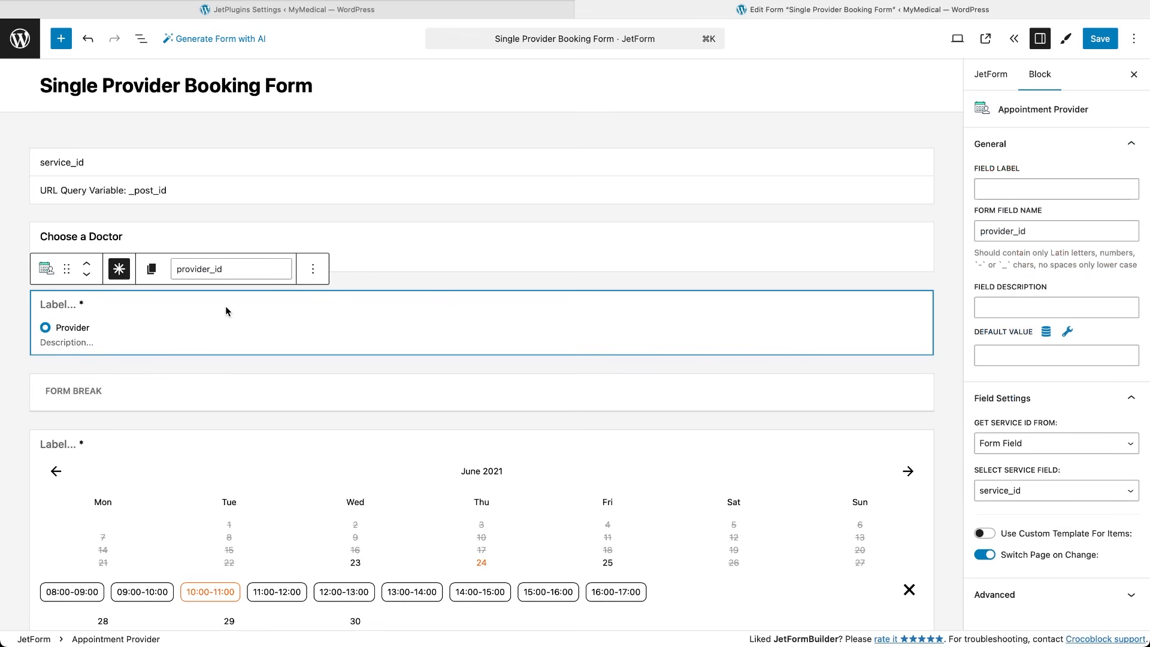
{"action": "left_click", "coordinate": [312, 269]}
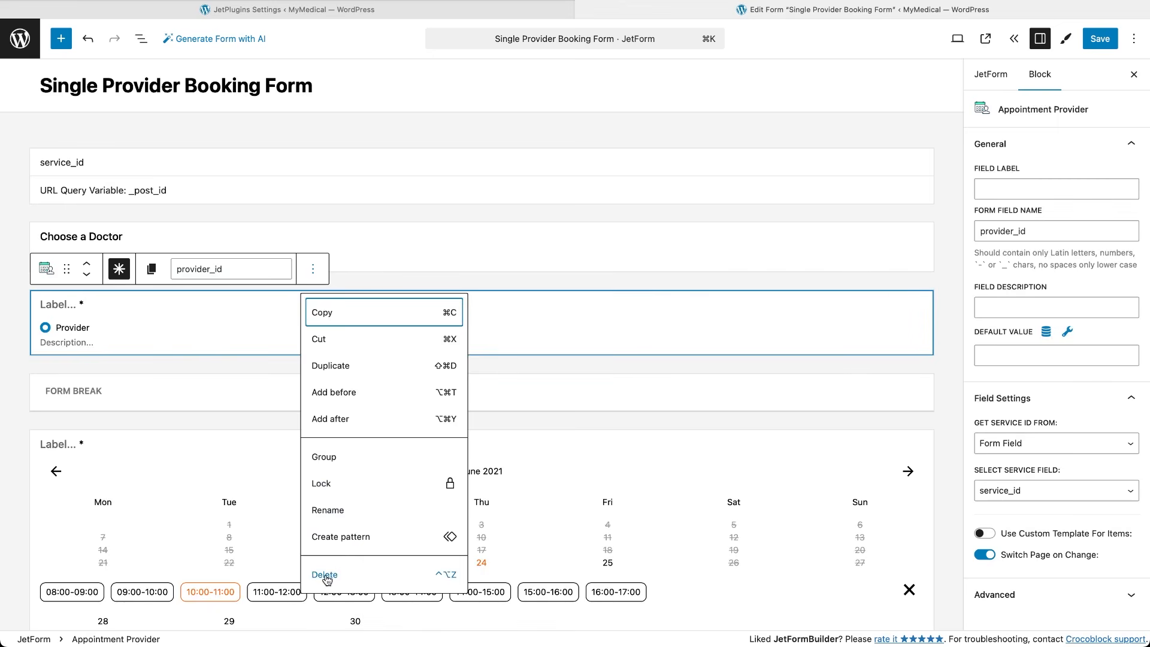
{"action": "left_click", "coordinate": [327, 574]}
Insert a required Select Field filled from Services posts that switches page on selection.
{"action": "left_click", "coordinate": [353, 322]}
{"action": "left_click", "coordinate": [480, 279]}
{"action": "type", "text": "select"}
{"action": "left_click", "coordinate": [412, 366]}
{"action": "left_click", "coordinate": [185, 398]}
{"action": "left_click", "coordinate": [184, 402]}
{"action": "left_click", "coordinate": [153, 437]}
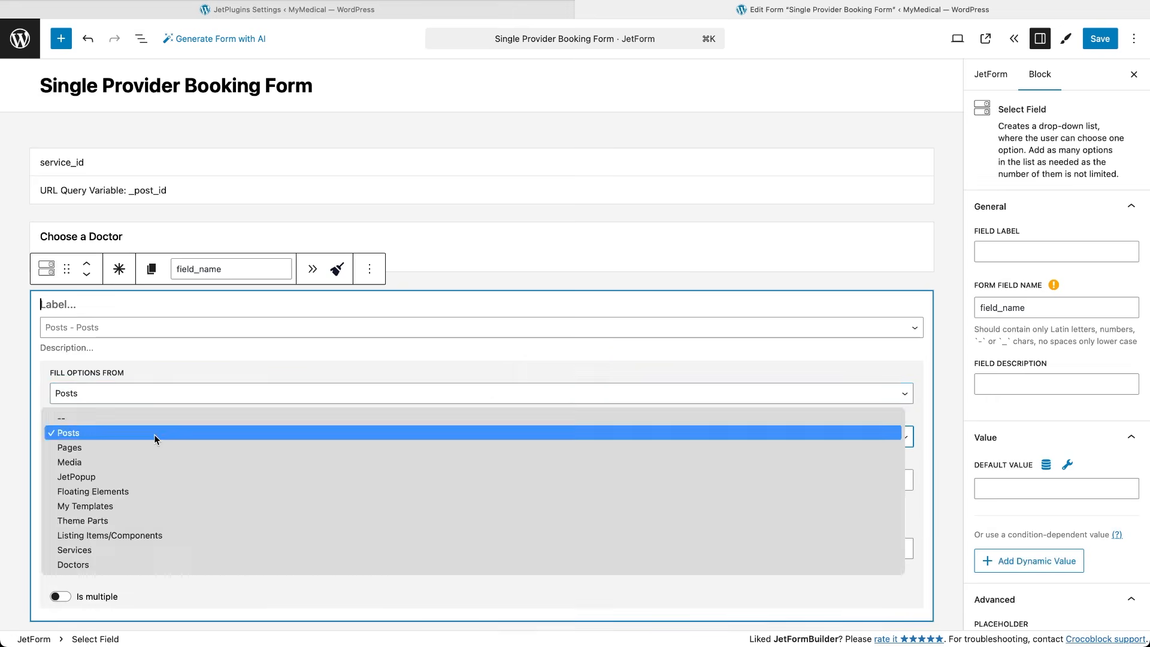
{"action": "left_click", "coordinate": [94, 548]}
{"action": "left_click", "coordinate": [119, 268]}
{"action": "left_click", "coordinate": [312, 271]}
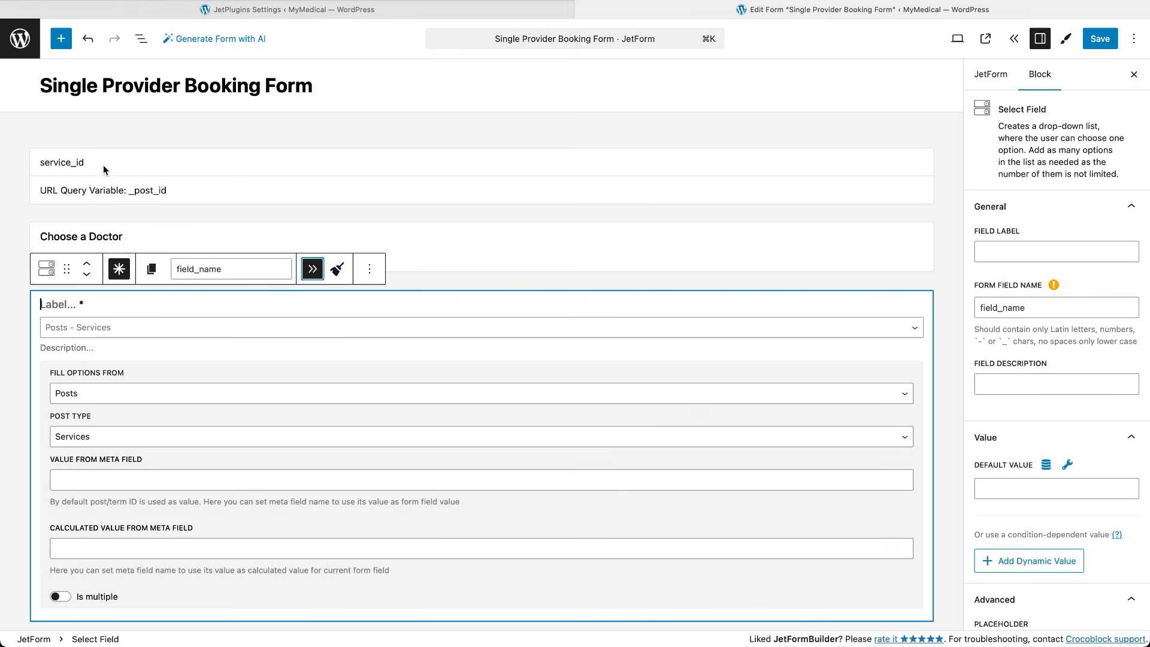
Rename the heading to Choose a Service and the dropdown's field name to service_id.
{"action": "left_click", "coordinate": [105, 171]}
{"action": "left_click", "coordinate": [113, 365]}
{"action": "double_click", "coordinate": [114, 238]}
{"action": "type", "text": "Service"}
{"action": "left_click", "coordinate": [143, 304]}
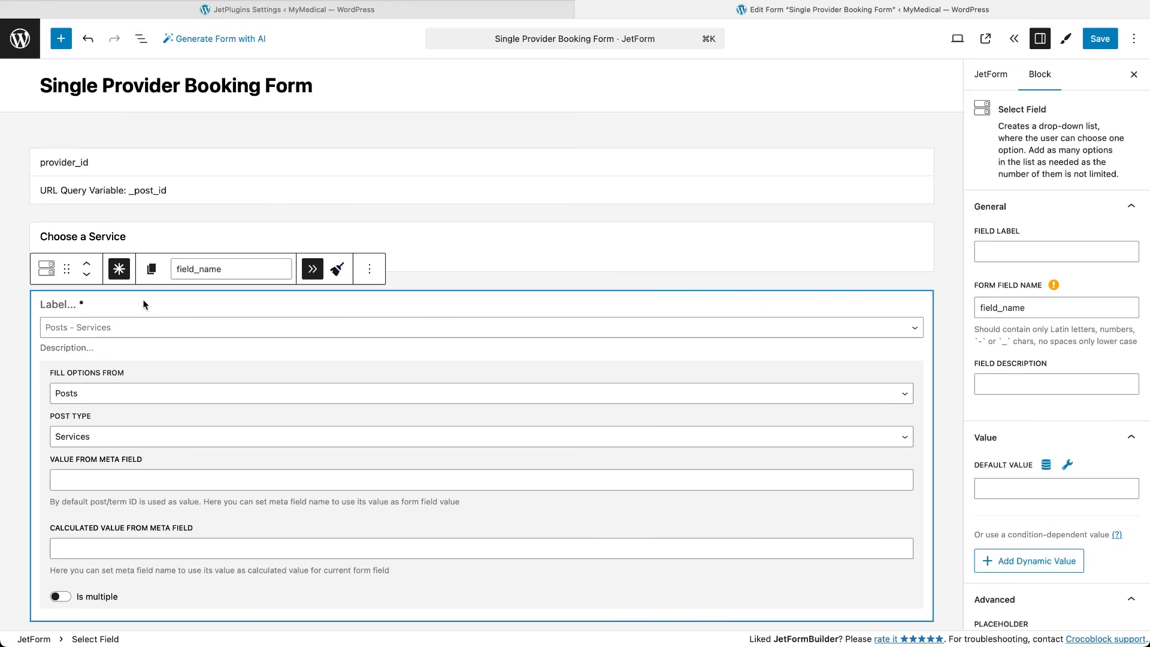
{"action": "double_click", "coordinate": [1032, 309]}
{"action": "type", "text": "service_id"}
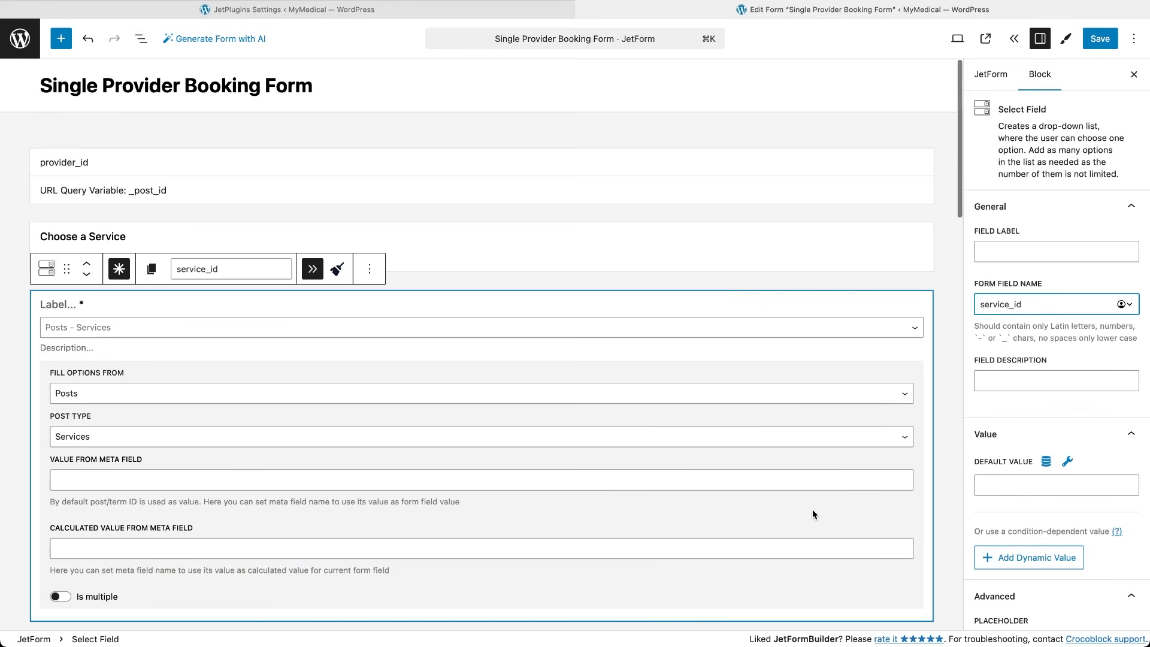
{"action": "scroll", "coordinate": [813, 510], "scroll_direction": "down", "scroll_amount": 7}
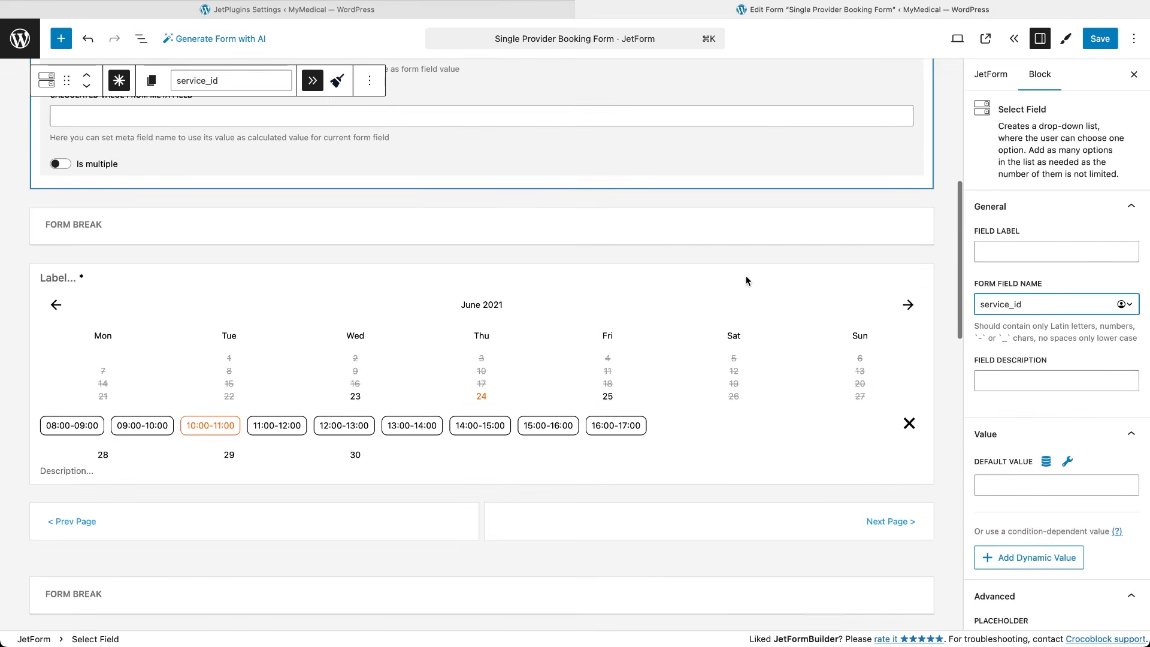
Open the Insert appointment action's field mapping in the form settings.
{"action": "left_click", "coordinate": [750, 279]}
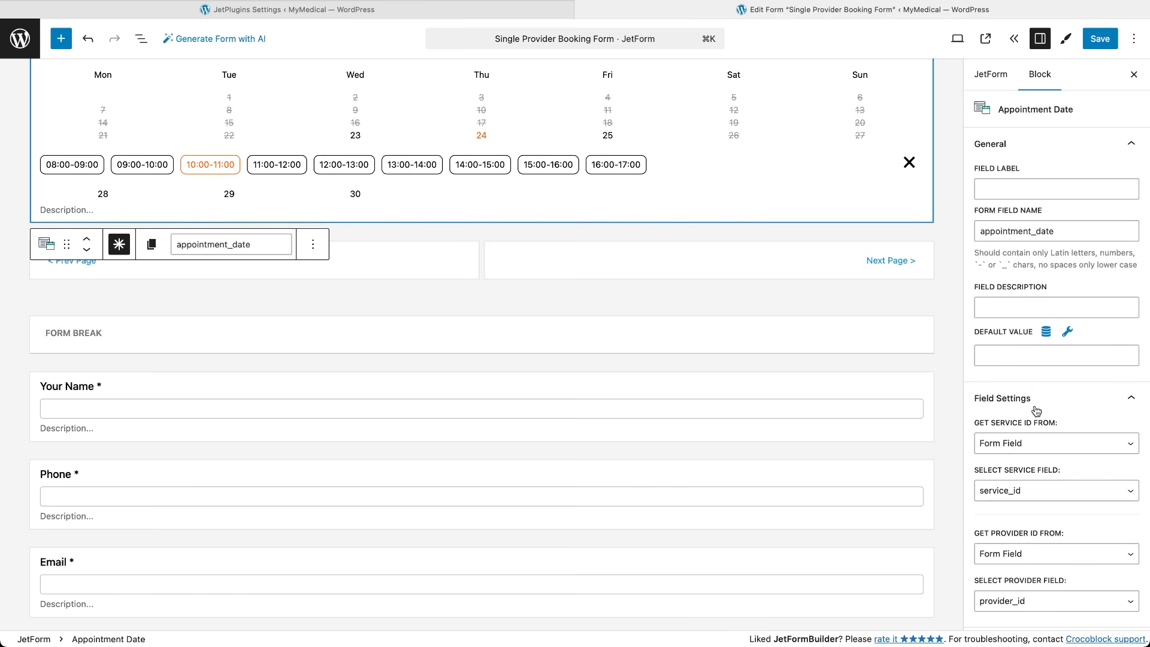
{"action": "left_click", "coordinate": [1000, 80]}
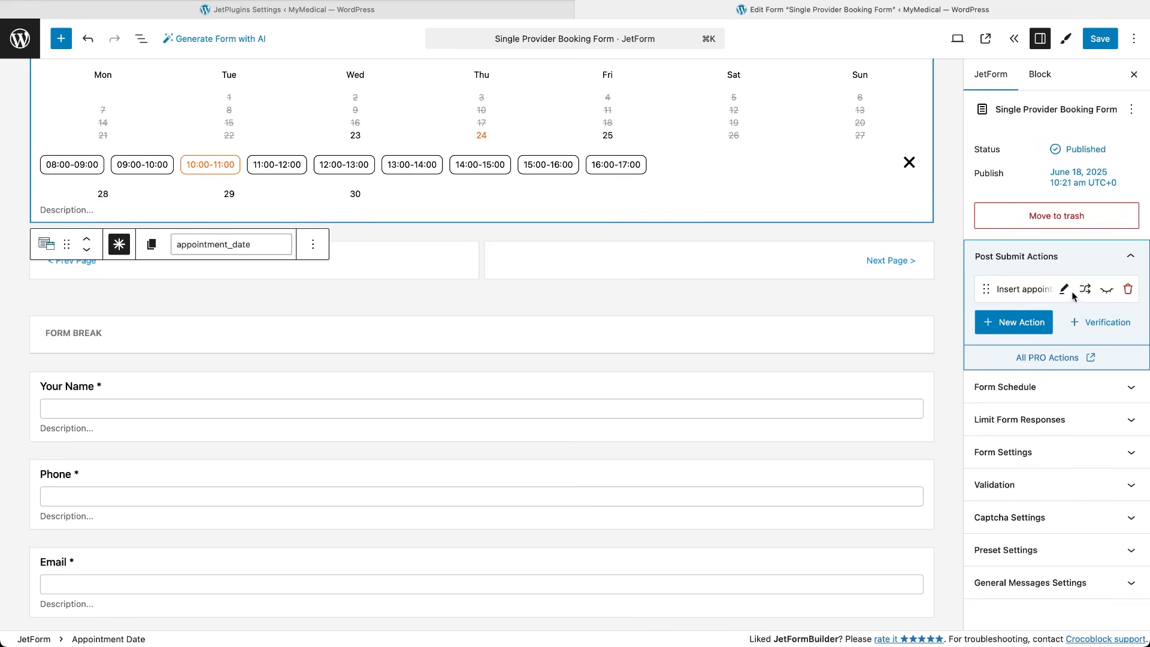
{"action": "left_click", "coordinate": [1064, 291]}
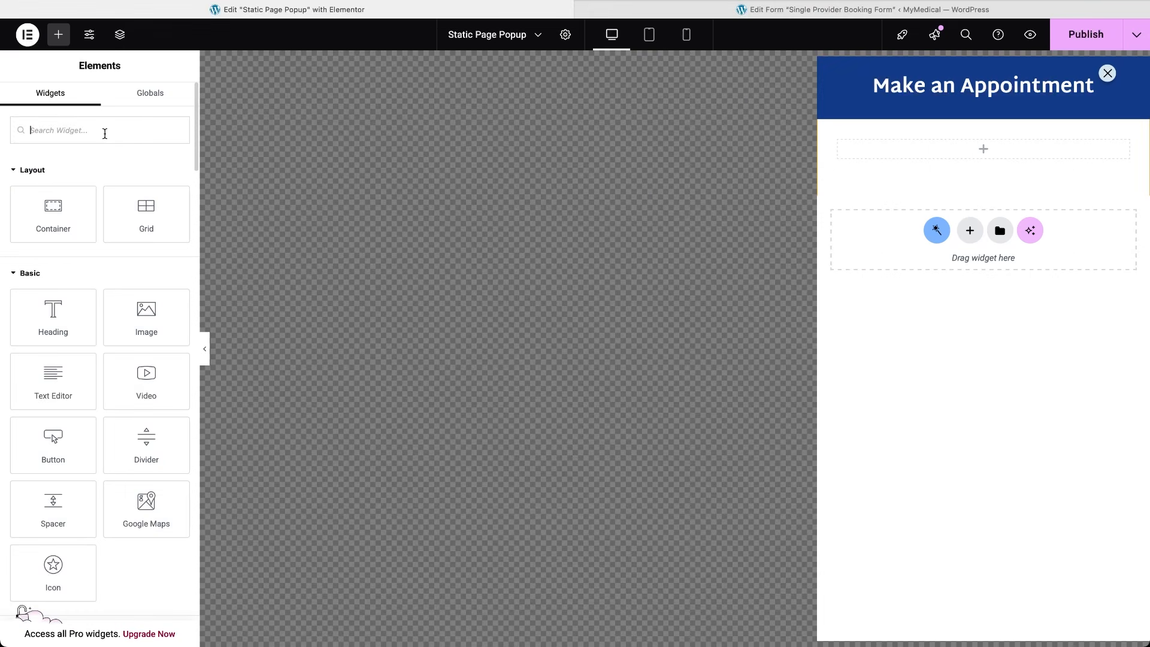
Place a JetForm widget in the appointment popup showing the Static Page Booking Form.
{"action": "type", "text": "jet"}
{"action": "left_click_drag", "start_coordinate": [146, 178], "coordinate": [1008, 163]}
{"action": "left_click", "coordinate": [163, 182]}
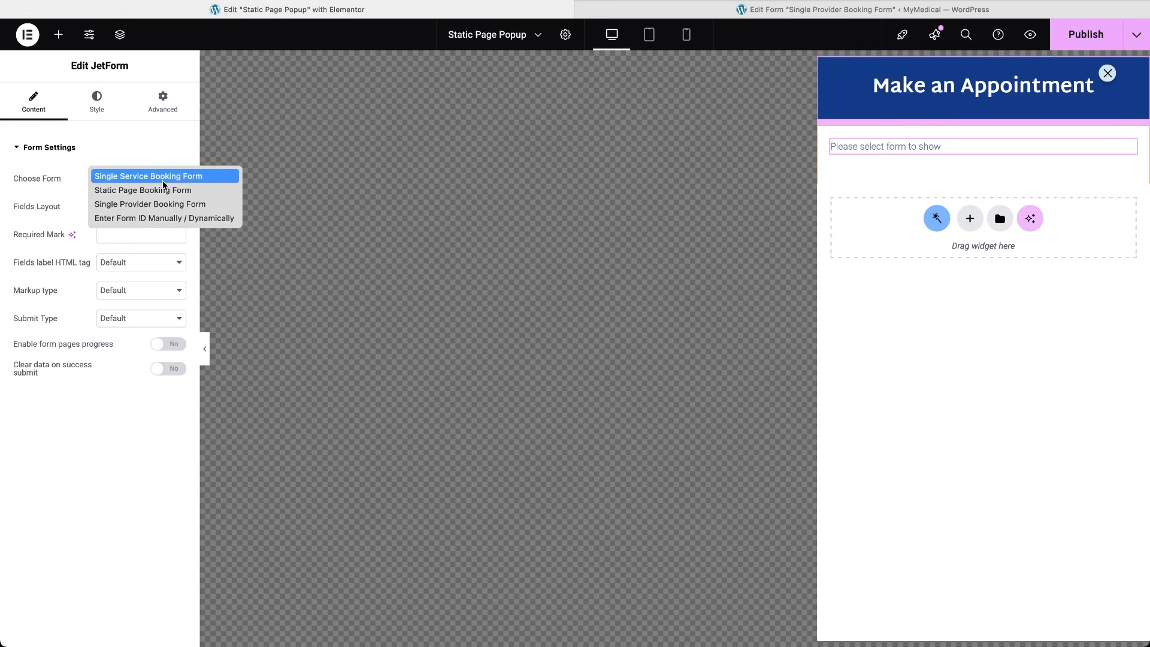
{"action": "left_click", "coordinate": [170, 191]}
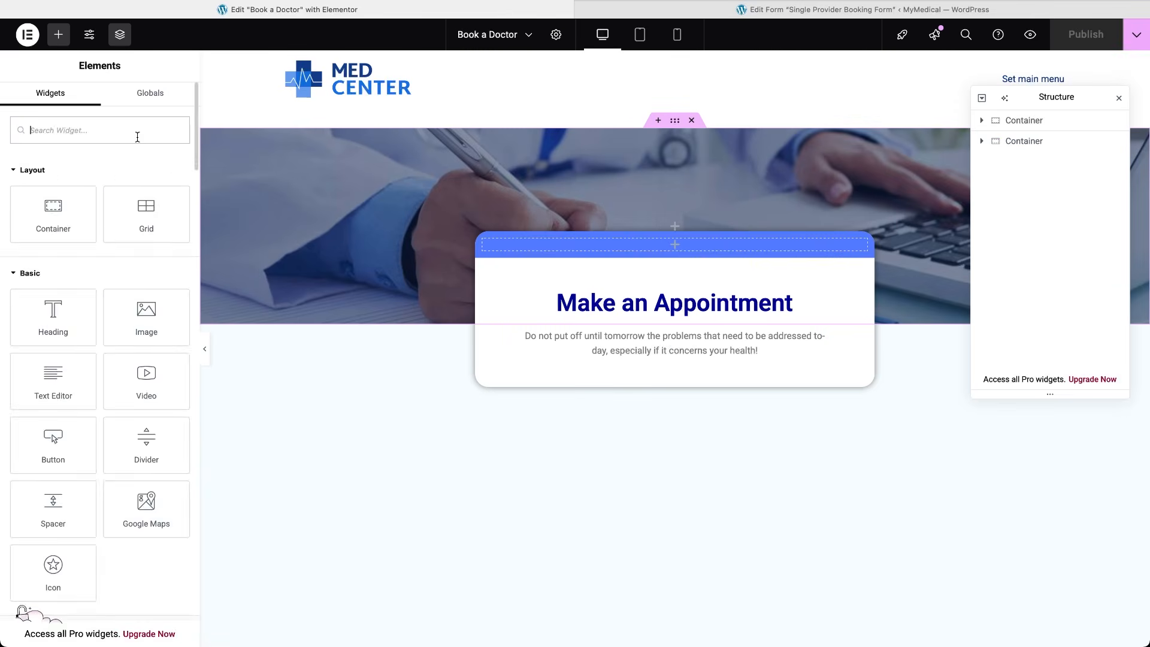
Add a JetForm widget below the Book a Doctor intro text with the Single Provider Booking Form.
{"action": "type", "text": "jet"}
{"action": "left_click_drag", "start_coordinate": [54, 180], "coordinate": [669, 367]}
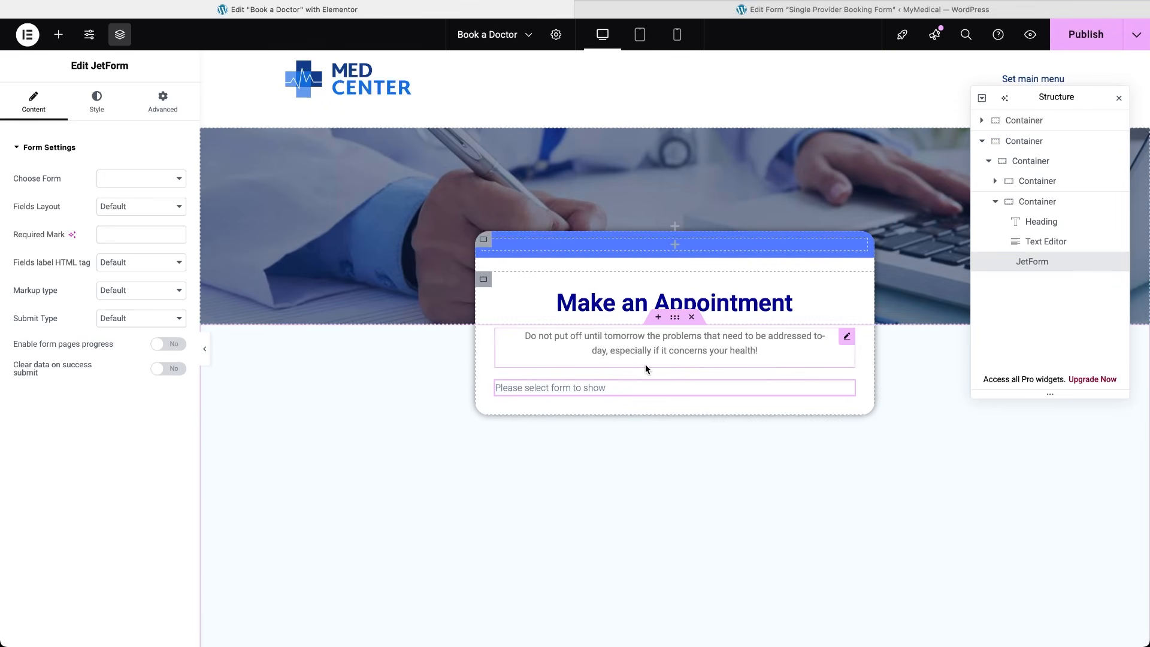
{"action": "left_click", "coordinate": [169, 177]}
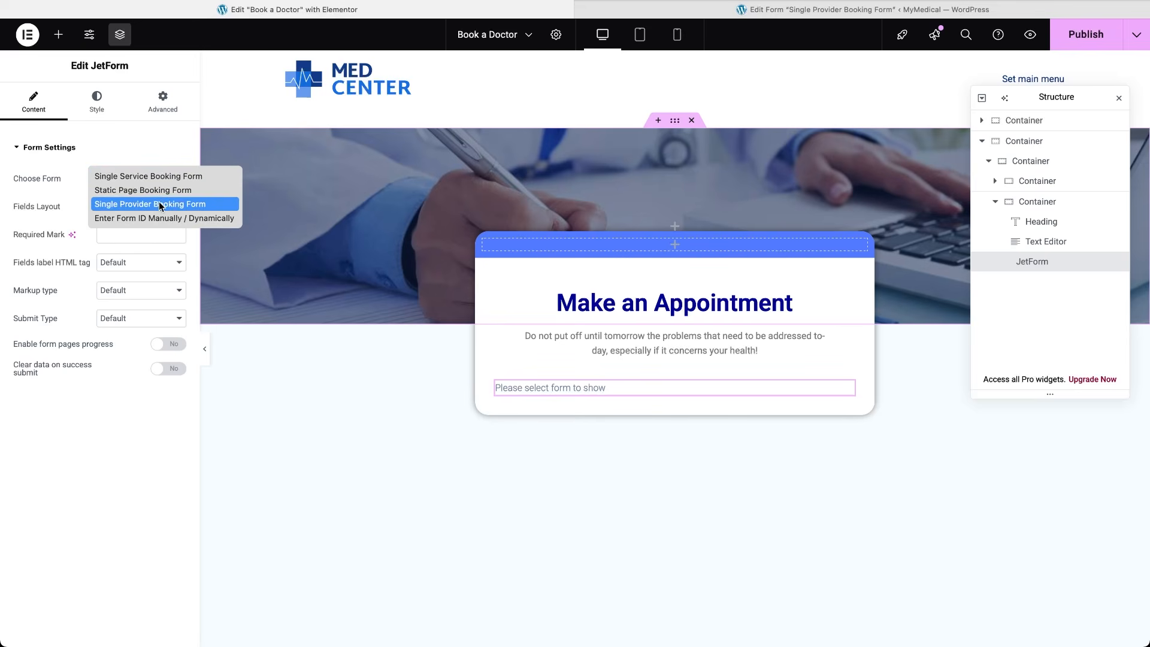
{"action": "left_click", "coordinate": [161, 204]}
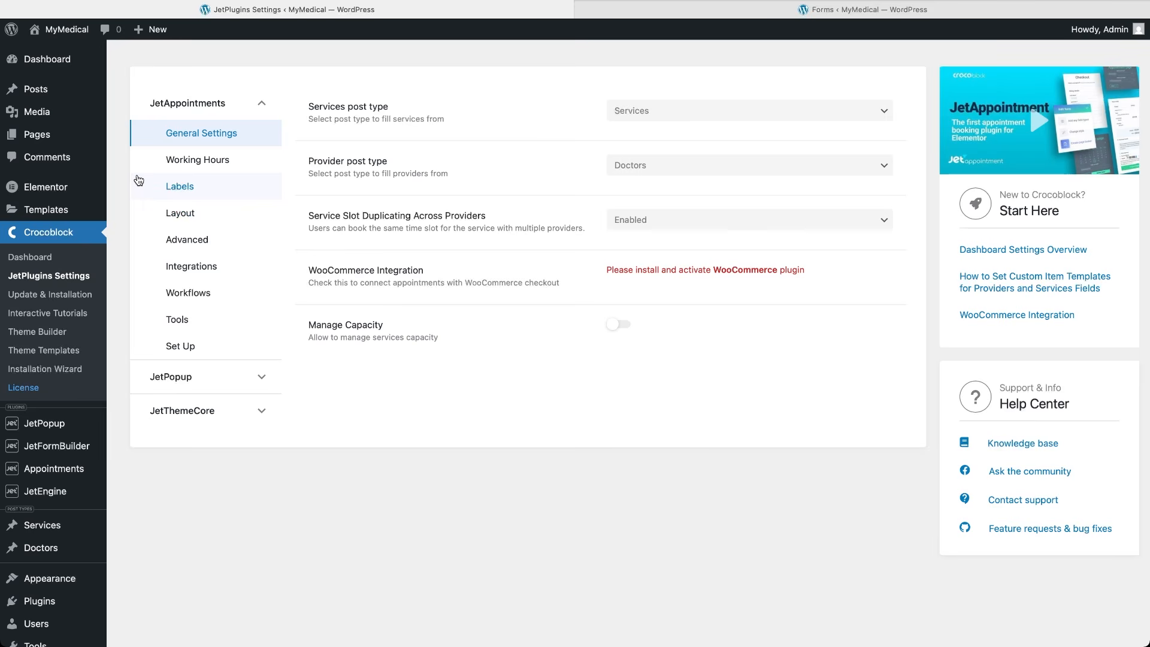
Review Working Hours and Labels, then enable Show timezones picker in the calendar Layout settings.
{"action": "left_click", "coordinate": [246, 165]}
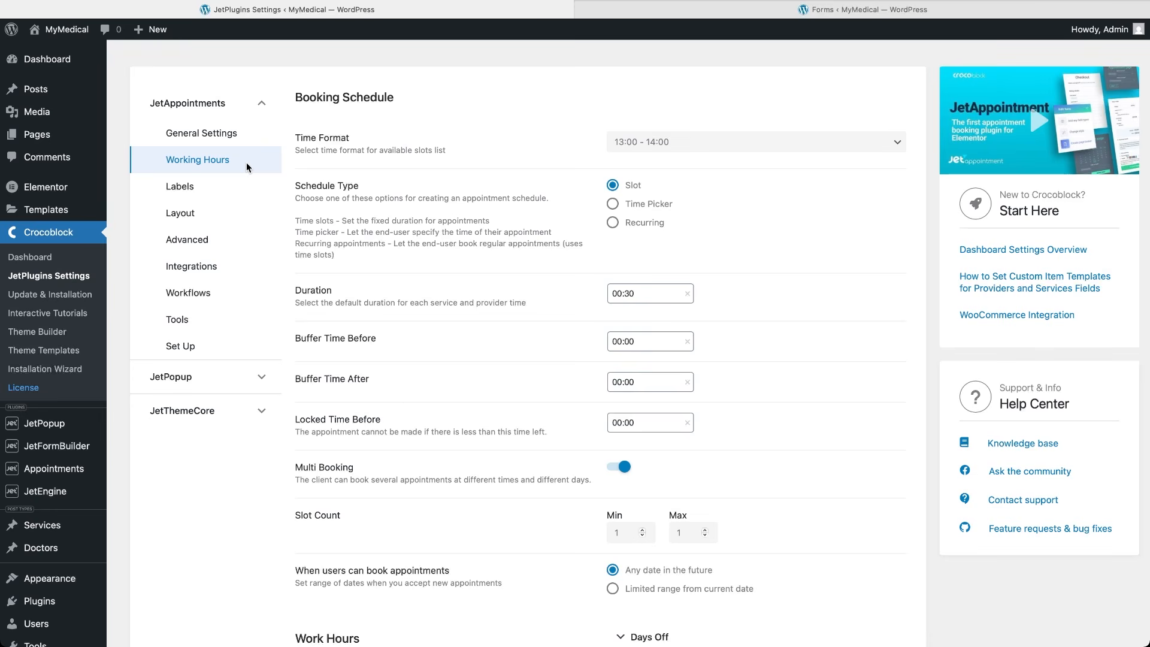
{"action": "left_click", "coordinate": [179, 188]}
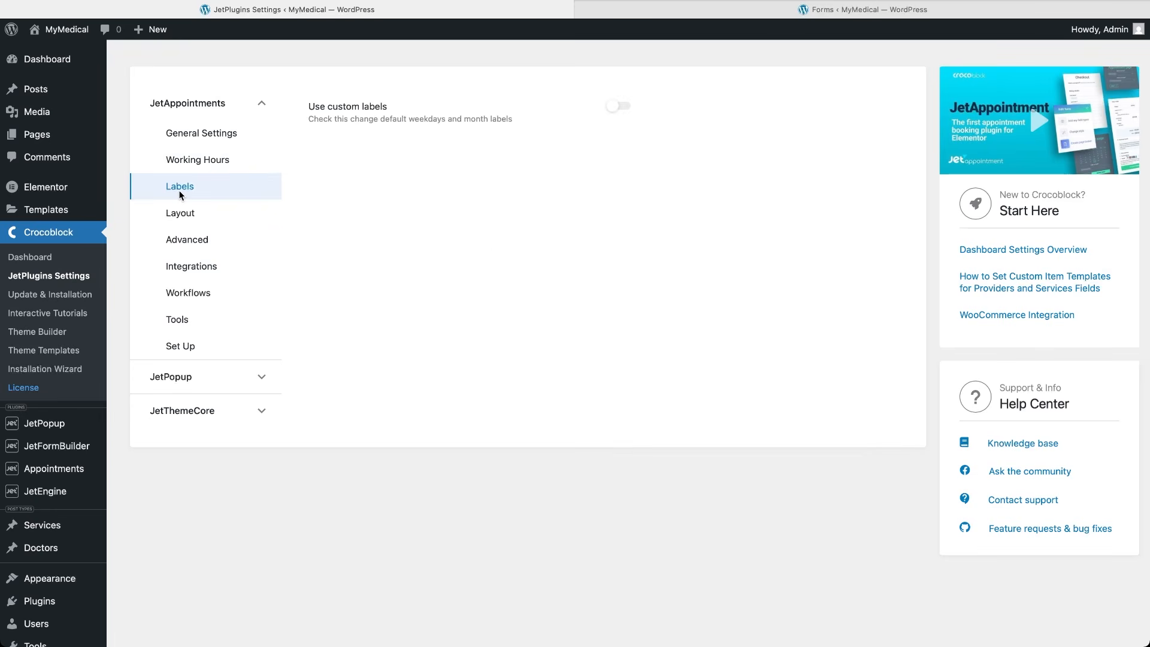
{"action": "left_click", "coordinate": [180, 216]}
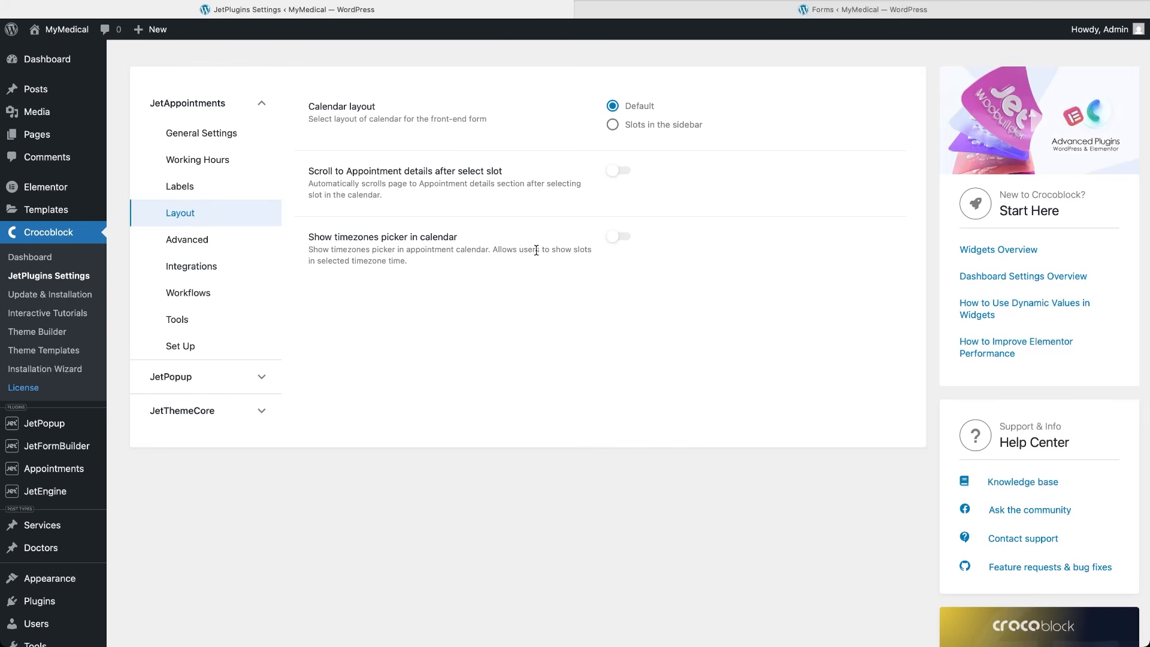
{"action": "left_click", "coordinate": [626, 238]}
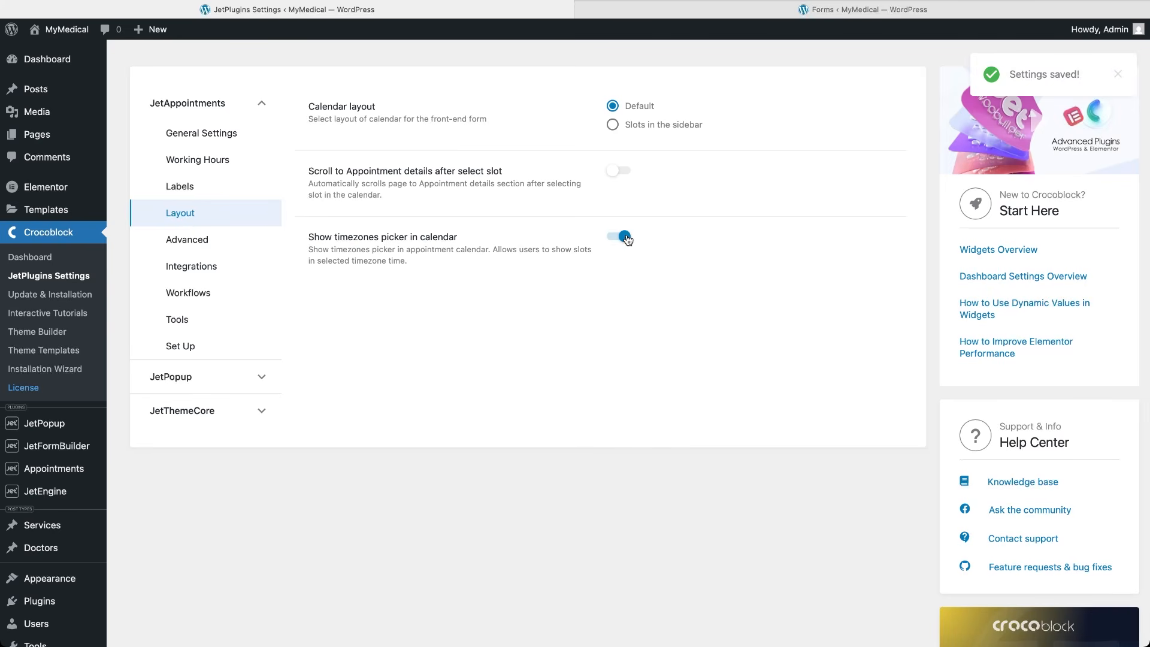
Look through the Advanced and Integrations settings, then bring up the Workflows section.
{"action": "left_click", "coordinate": [228, 239]}
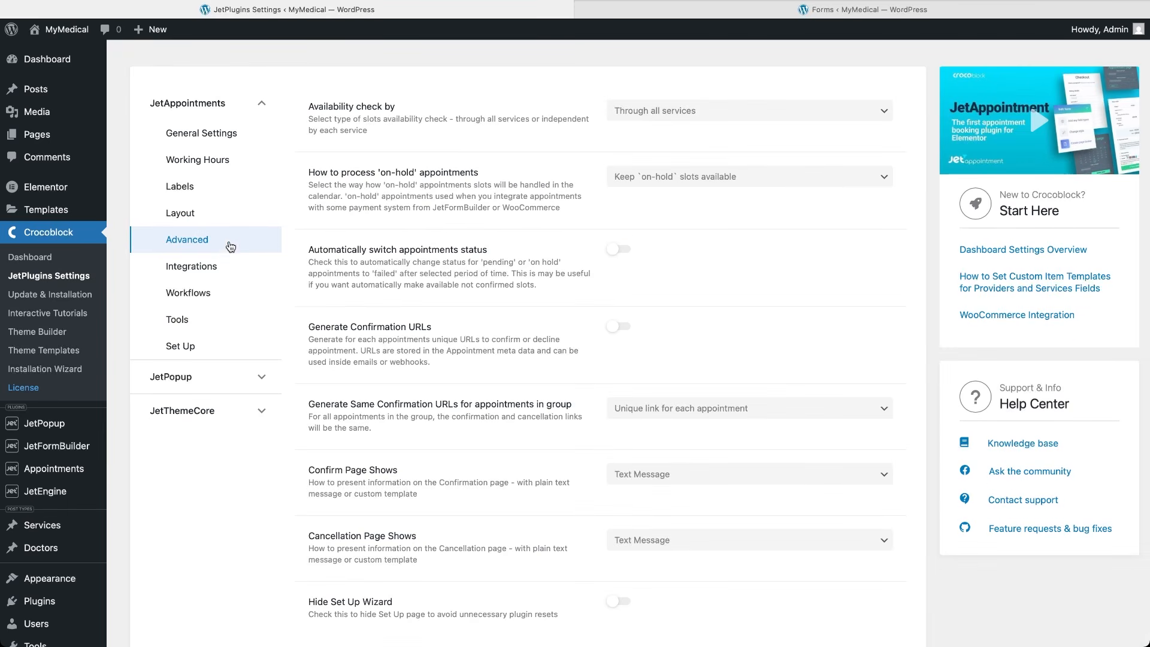
{"action": "left_click", "coordinate": [224, 265]}
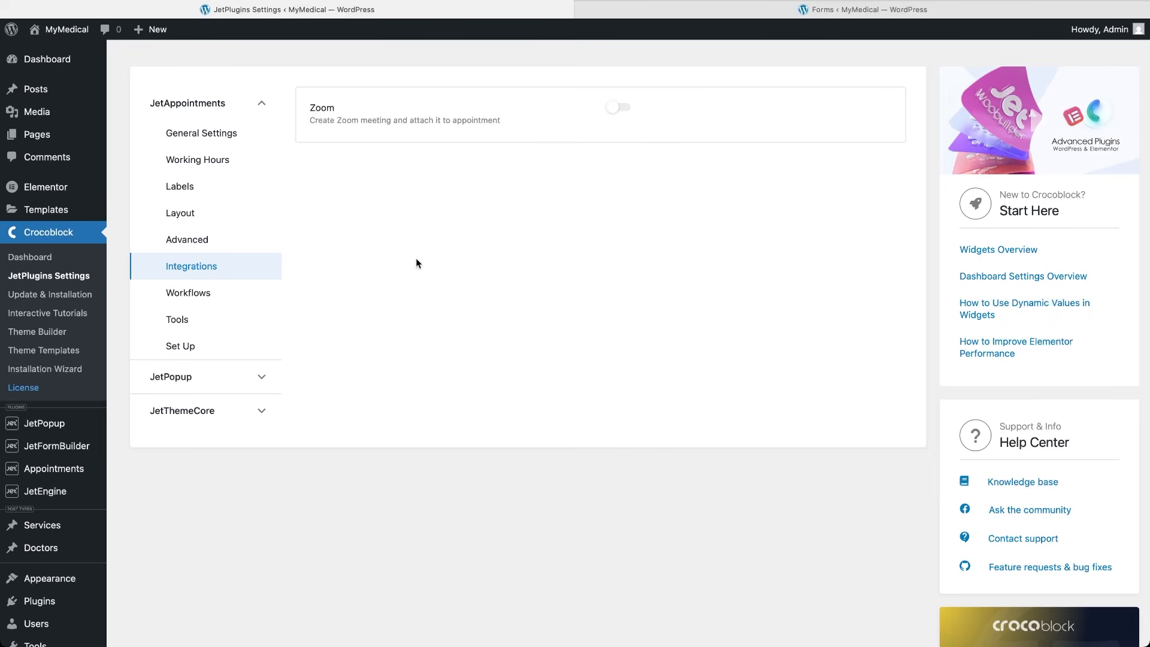
{"action": "left_click", "coordinate": [207, 295]}
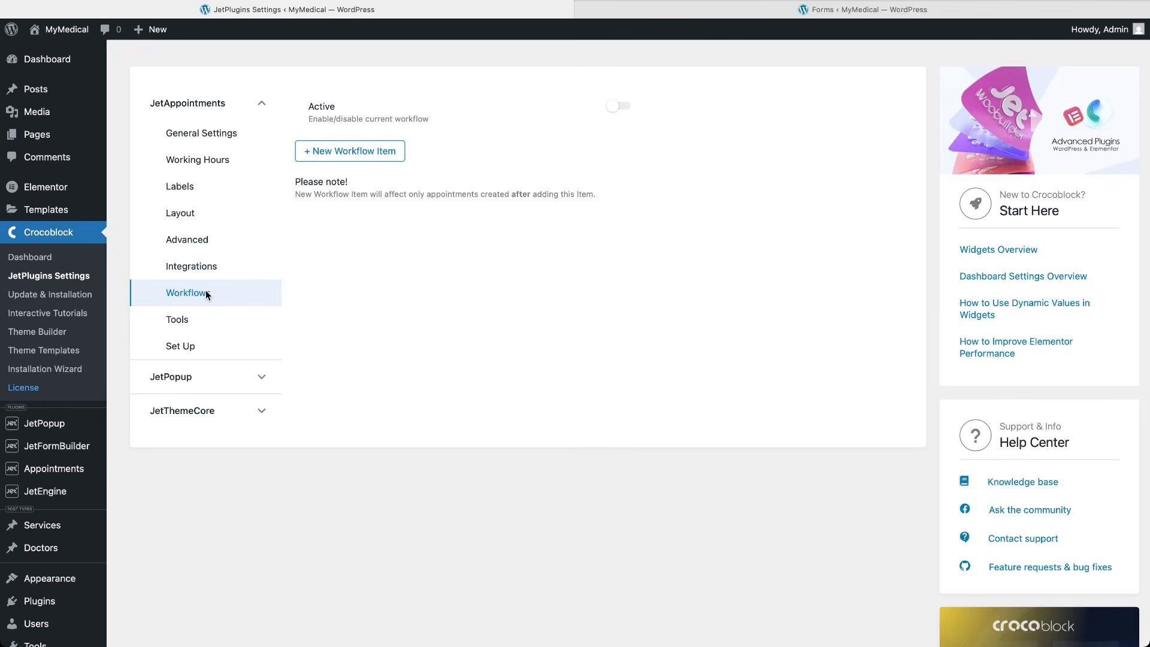
Activate the workflow and add an item that starts immediately.
{"action": "left_click", "coordinate": [623, 108]}
{"action": "left_click", "coordinate": [381, 156]}
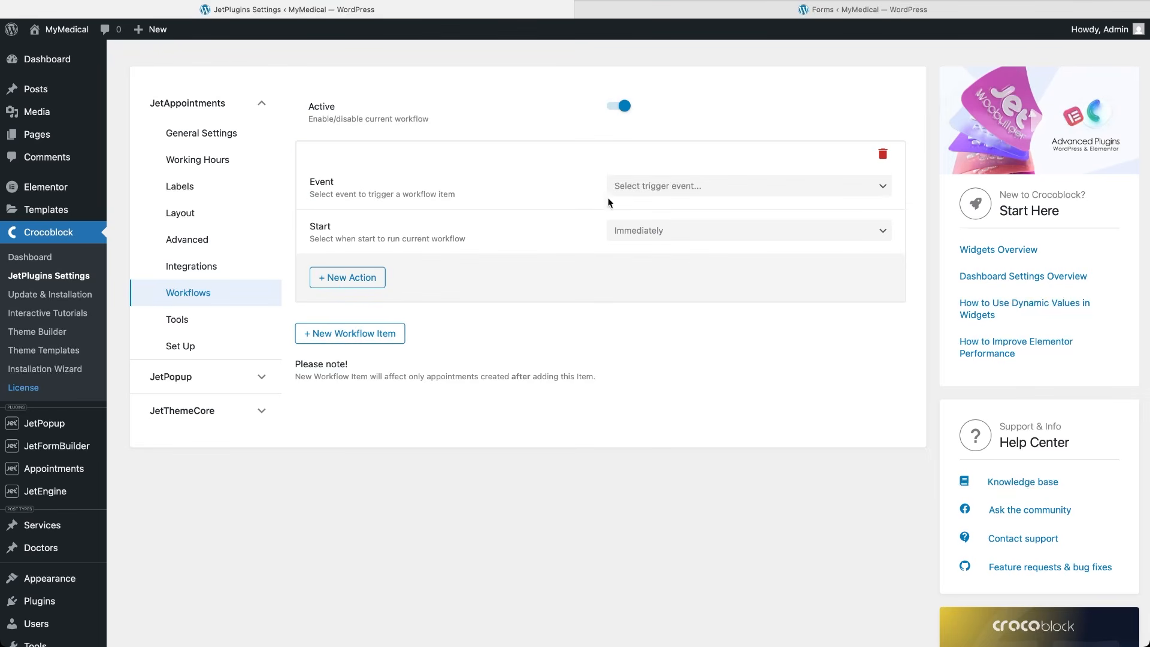
{"action": "left_click", "coordinate": [721, 193]}
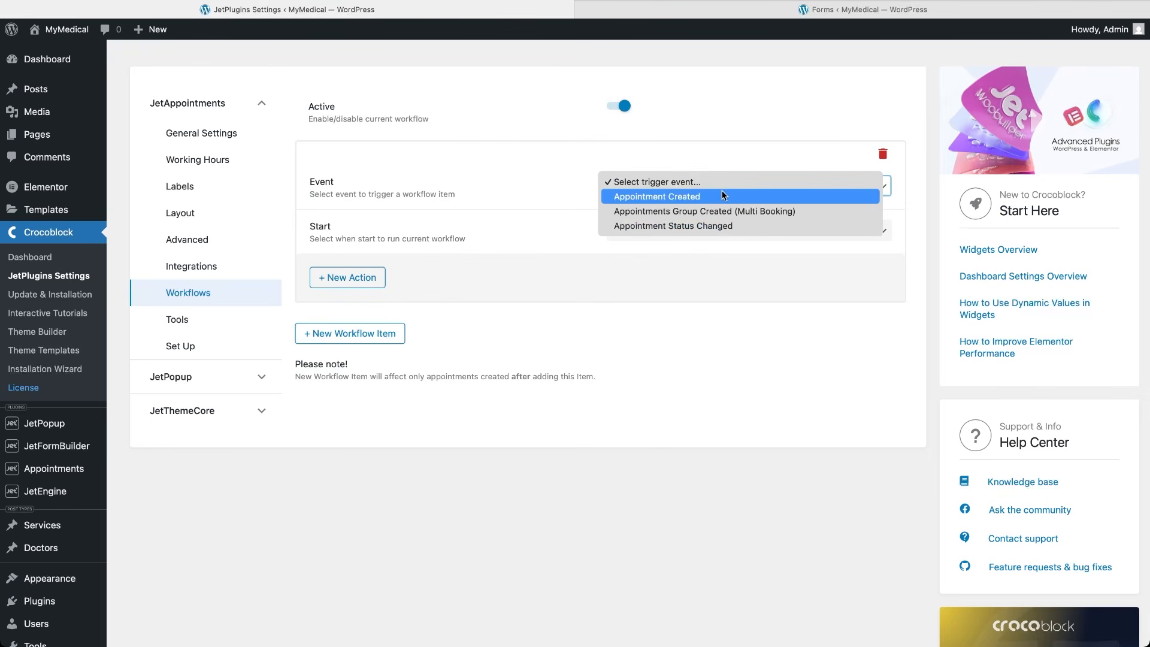
{"action": "left_click", "coordinate": [694, 167]}
{"action": "left_click", "coordinate": [720, 238]}
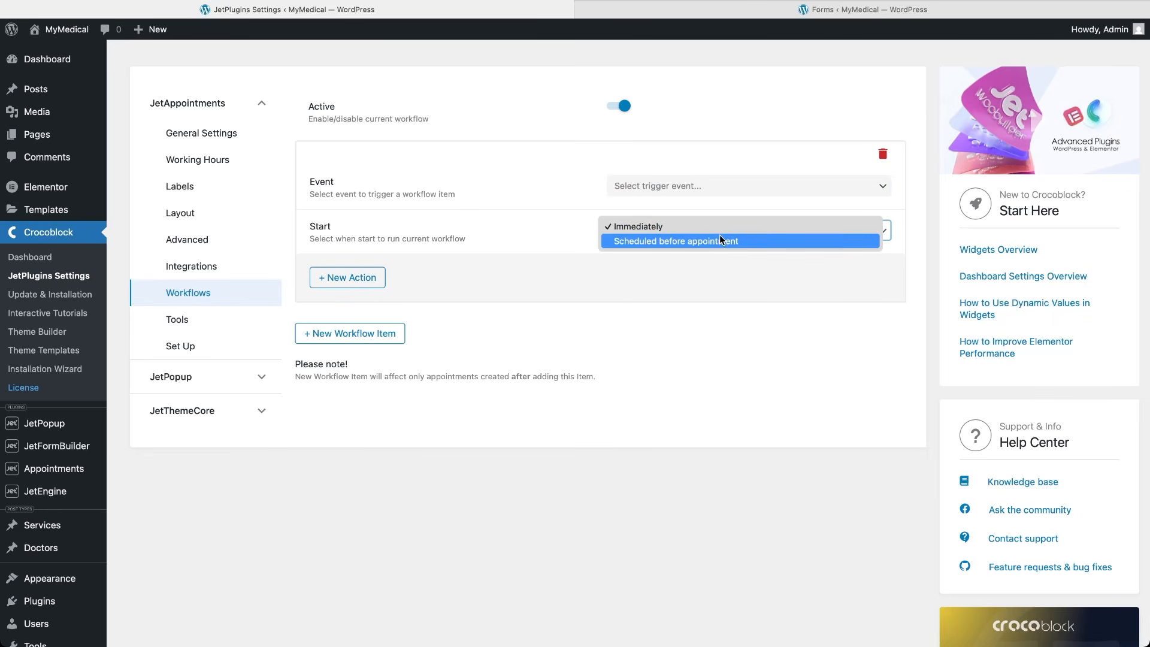
{"action": "left_click", "coordinate": [557, 232]}
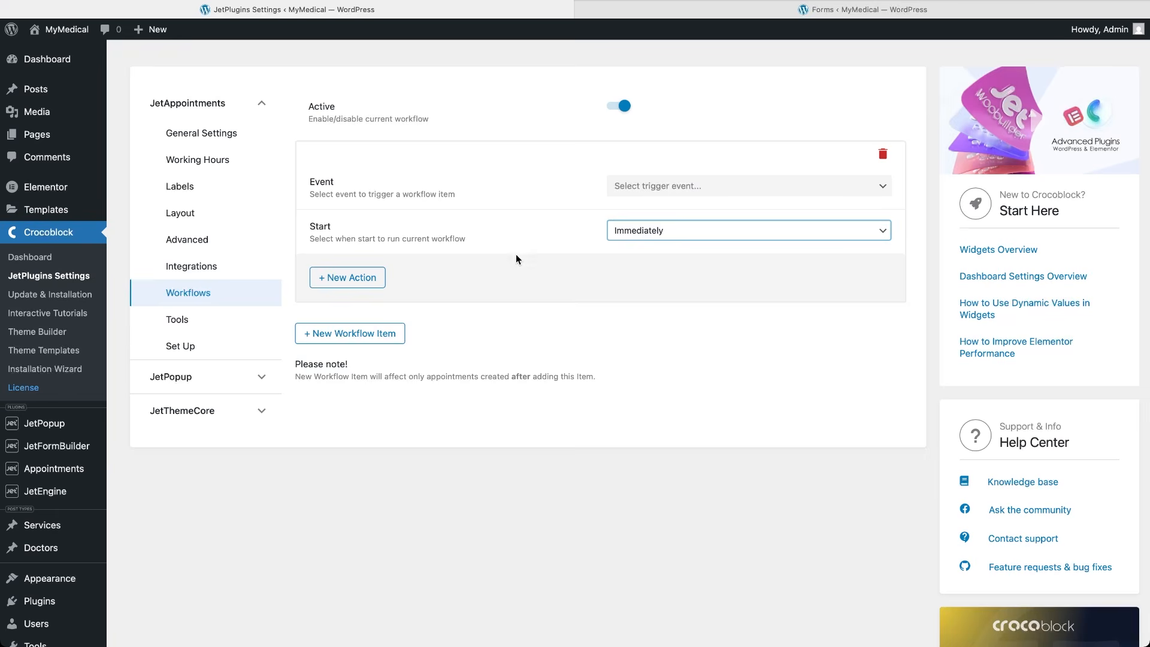
Add an action to the workflow item and set it to Send Email.
{"action": "left_click", "coordinate": [368, 279]}
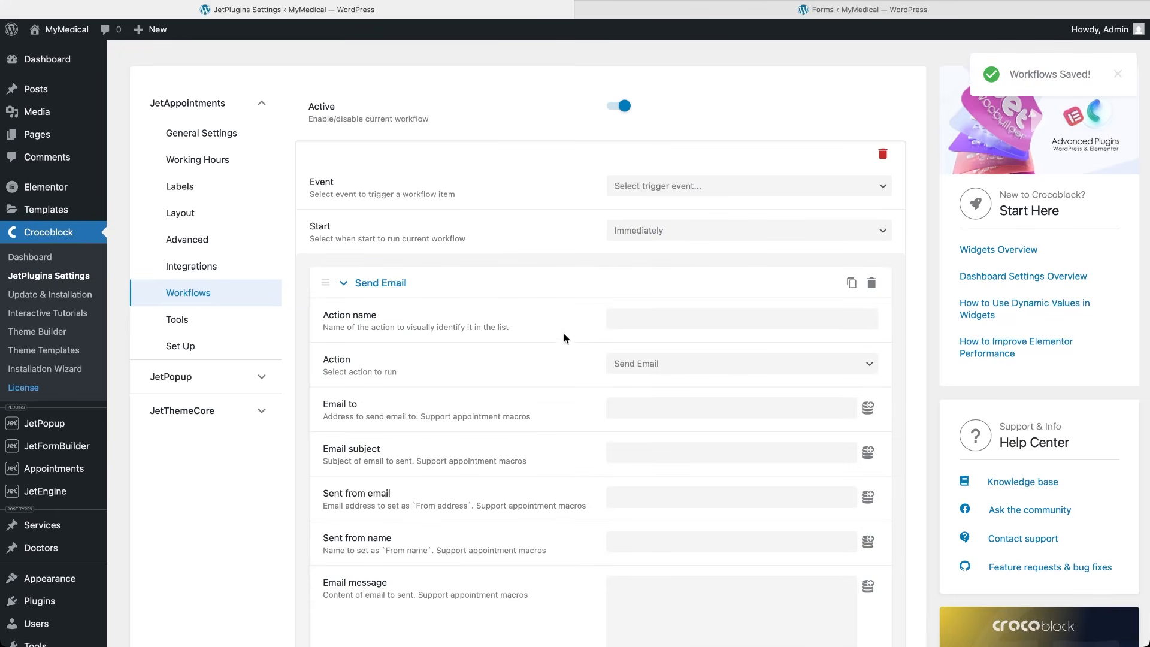
{"action": "left_click", "coordinate": [697, 367]}
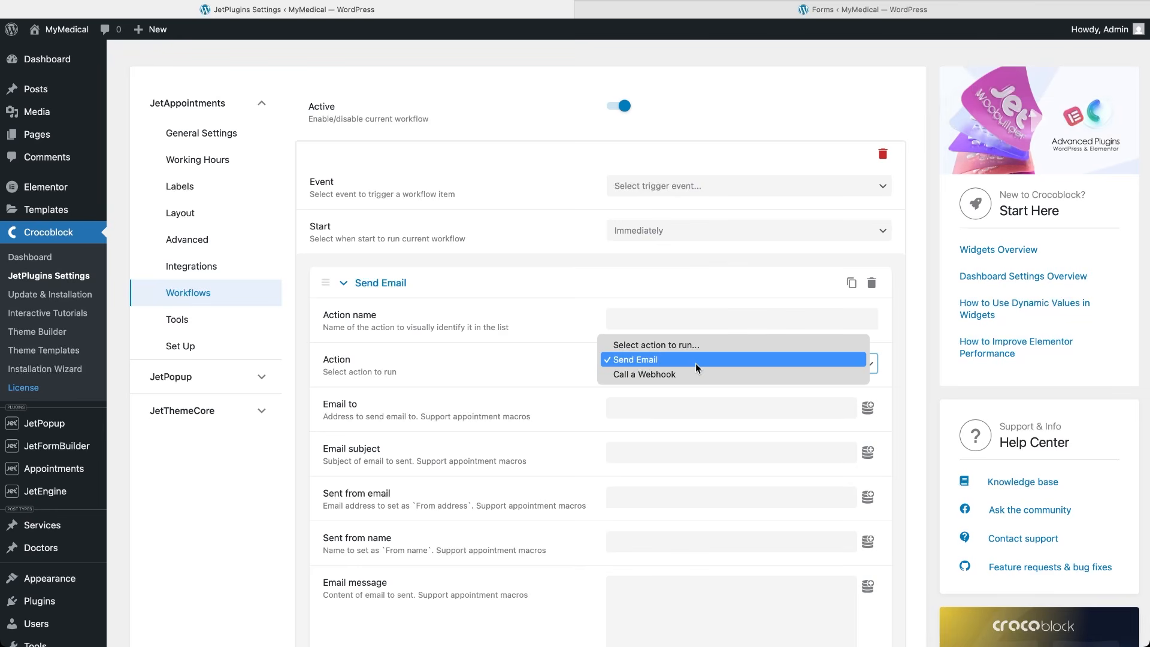
{"action": "left_click", "coordinate": [701, 374]}
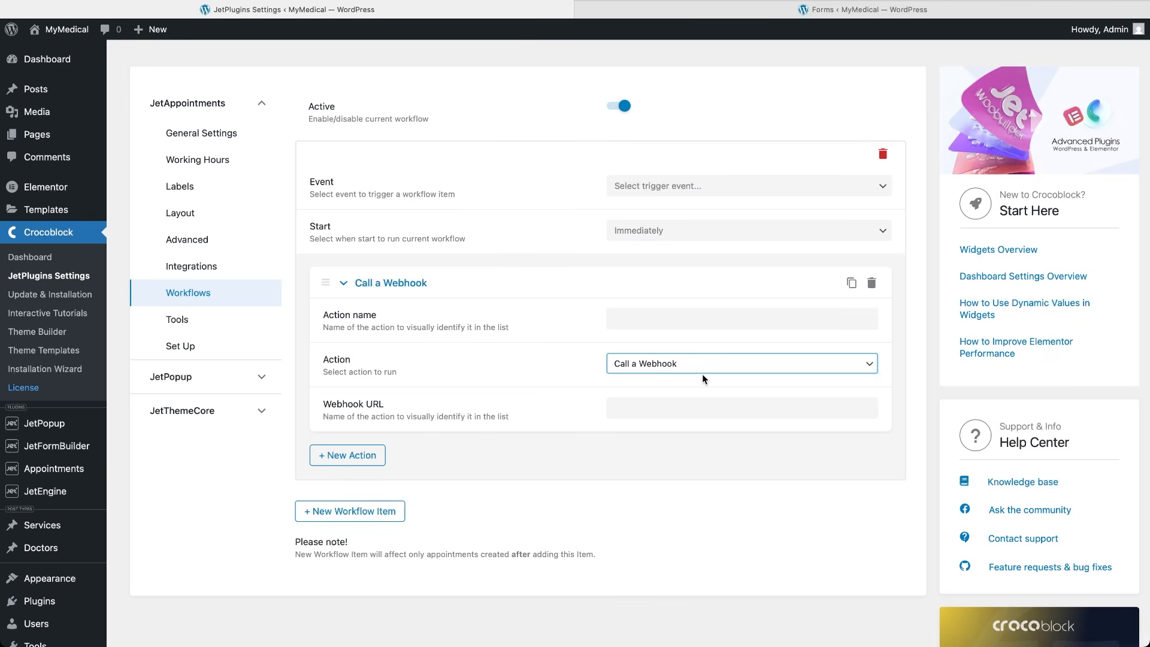
{"action": "left_click", "coordinate": [688, 365]}
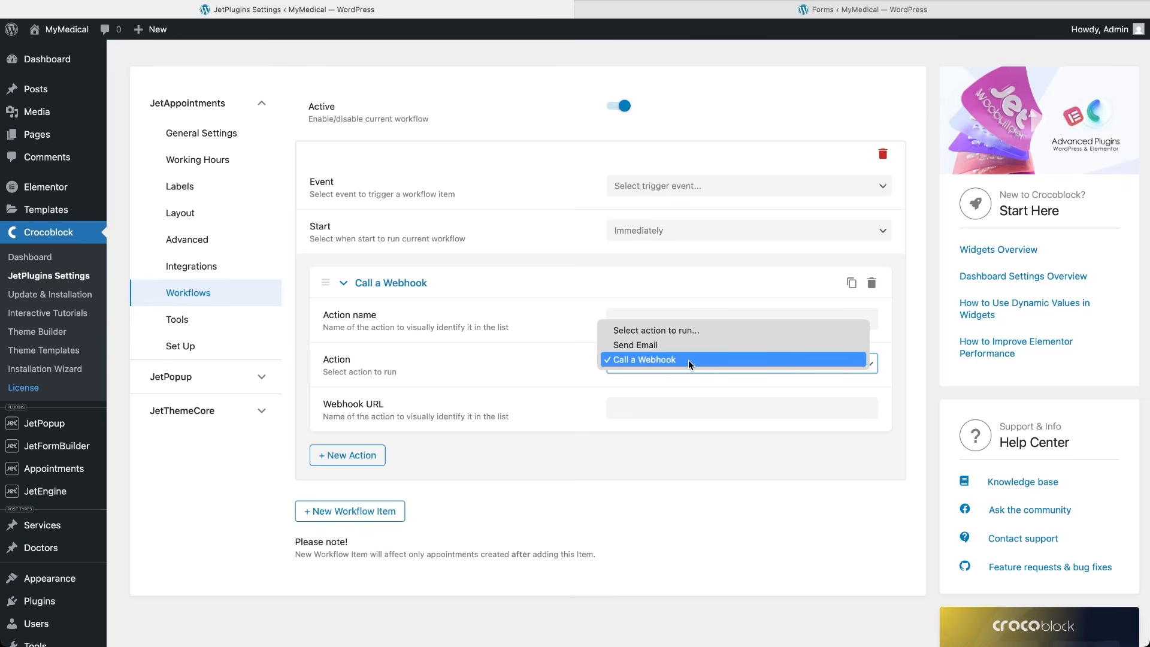
{"action": "left_click", "coordinate": [675, 346]}
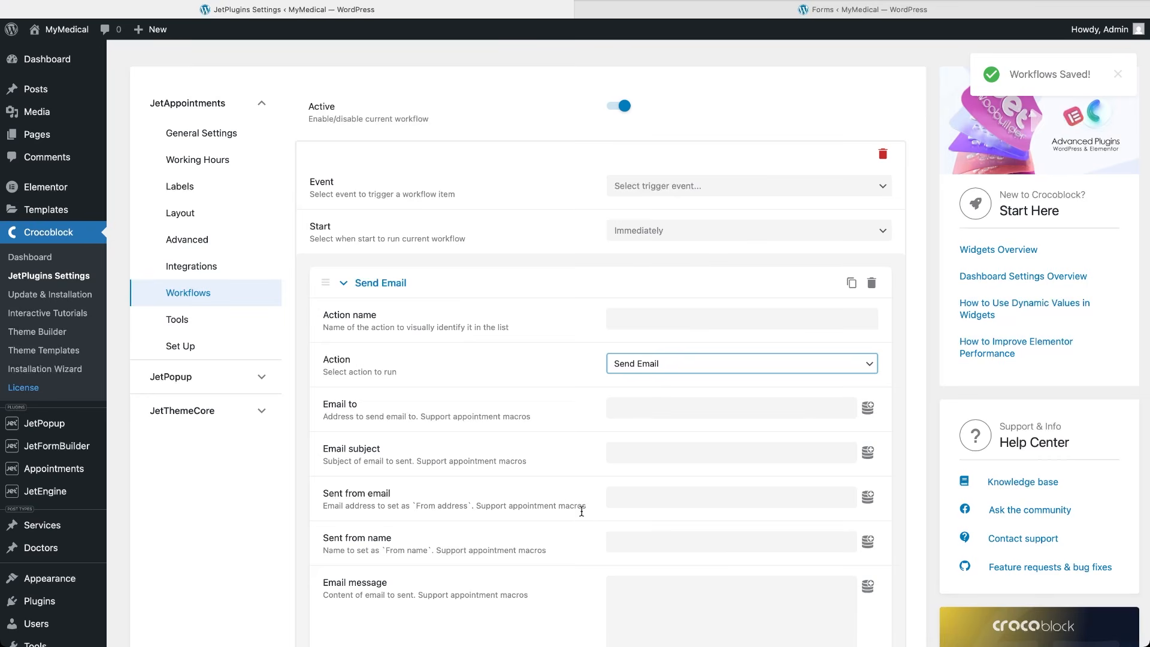
{"action": "scroll", "coordinate": [581, 549], "scroll_direction": "down", "scroll_amount": 3}
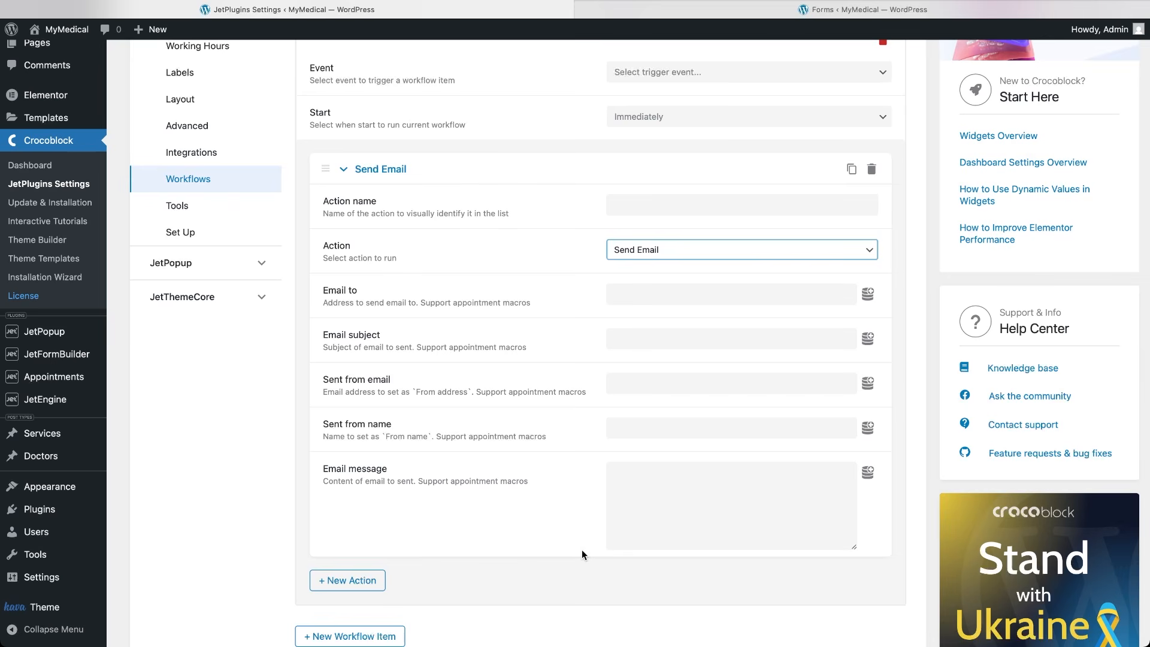
{"action": "left_click", "coordinate": [868, 294]}
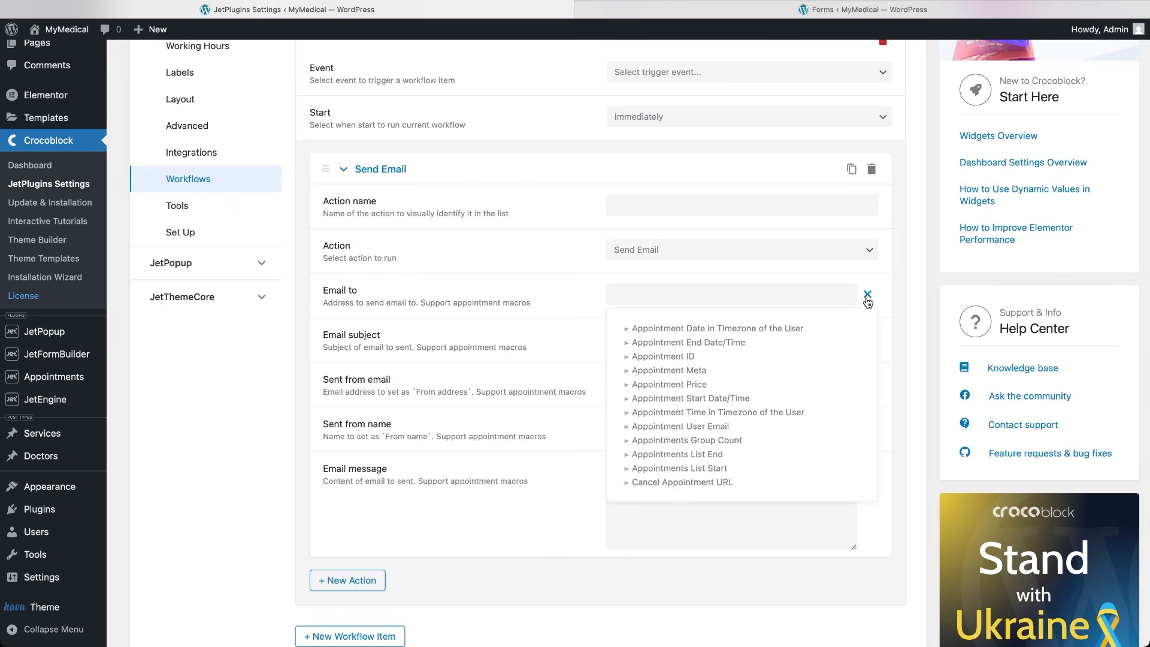
{"action": "scroll", "coordinate": [739, 461], "scroll_direction": "down", "scroll_amount": 3}
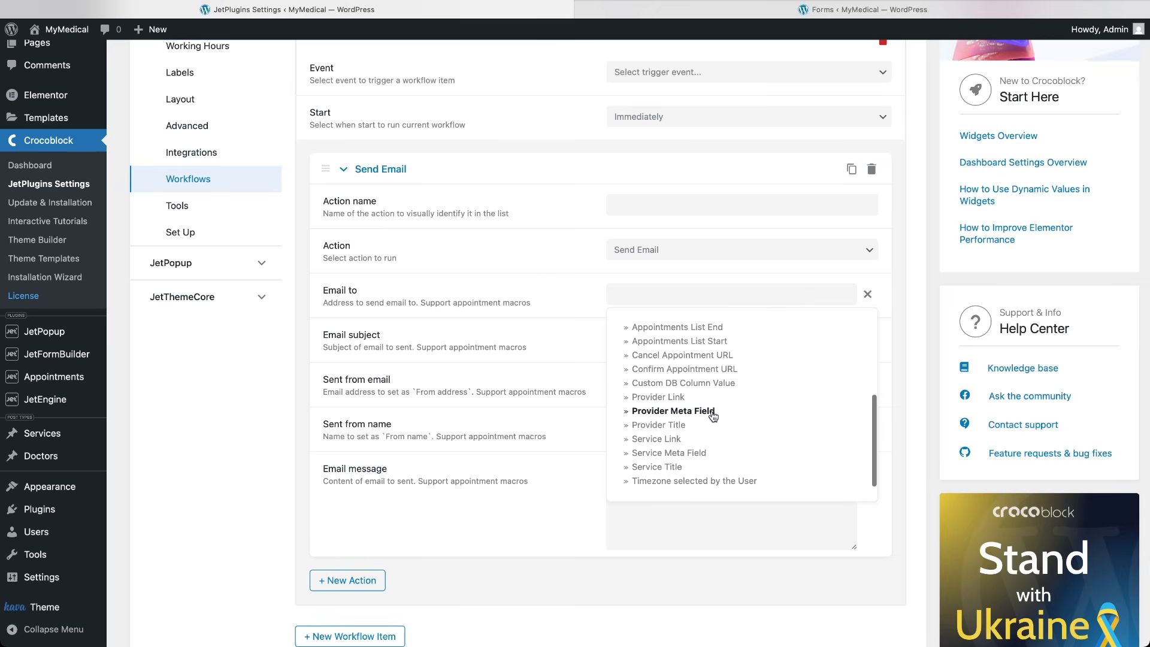
{"action": "left_click", "coordinate": [595, 490]}
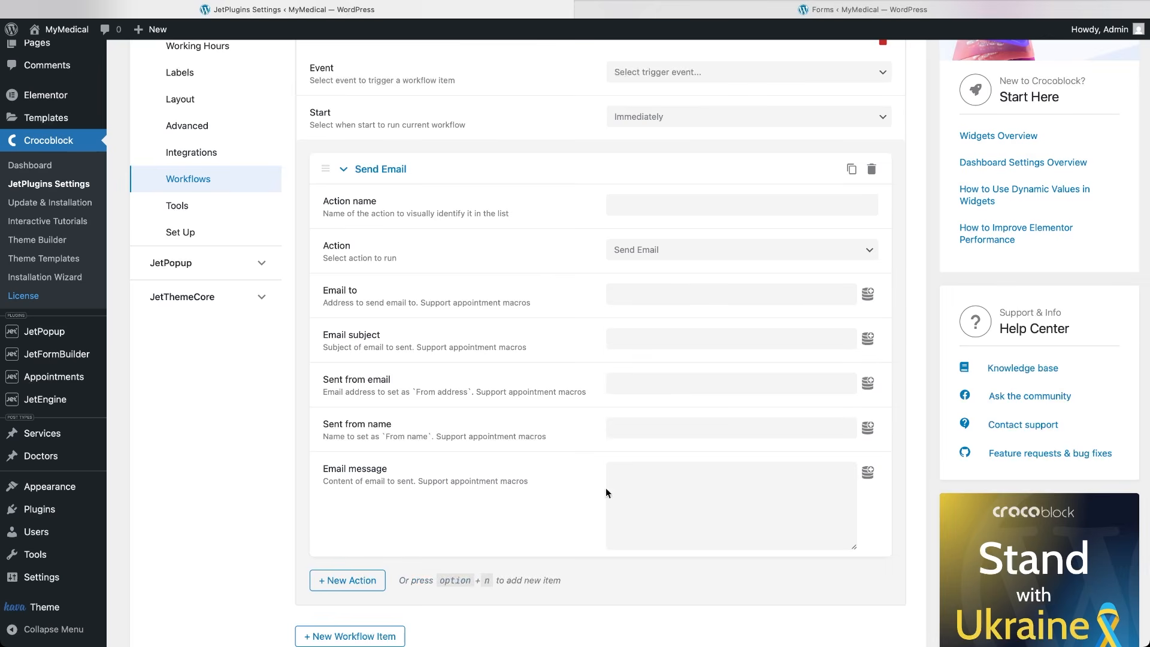
{"action": "left_click", "coordinate": [867, 473]}
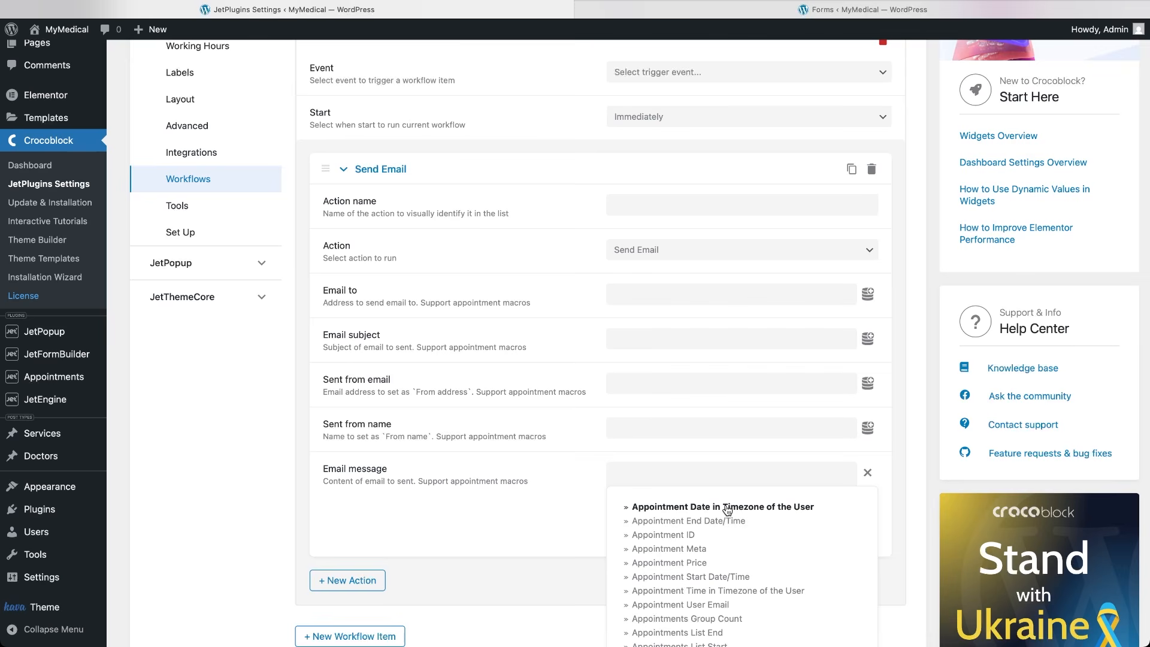
{"action": "scroll", "coordinate": [712, 593], "scroll_direction": "down", "scroll_amount": 3}
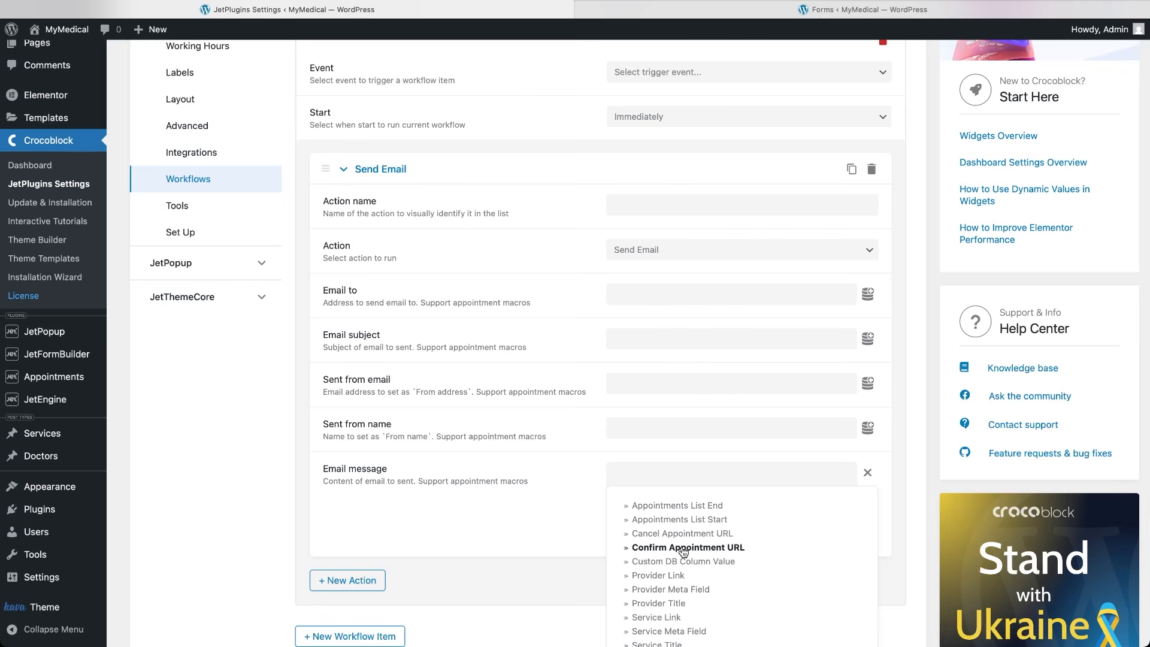
{"action": "left_click", "coordinate": [628, 564]}
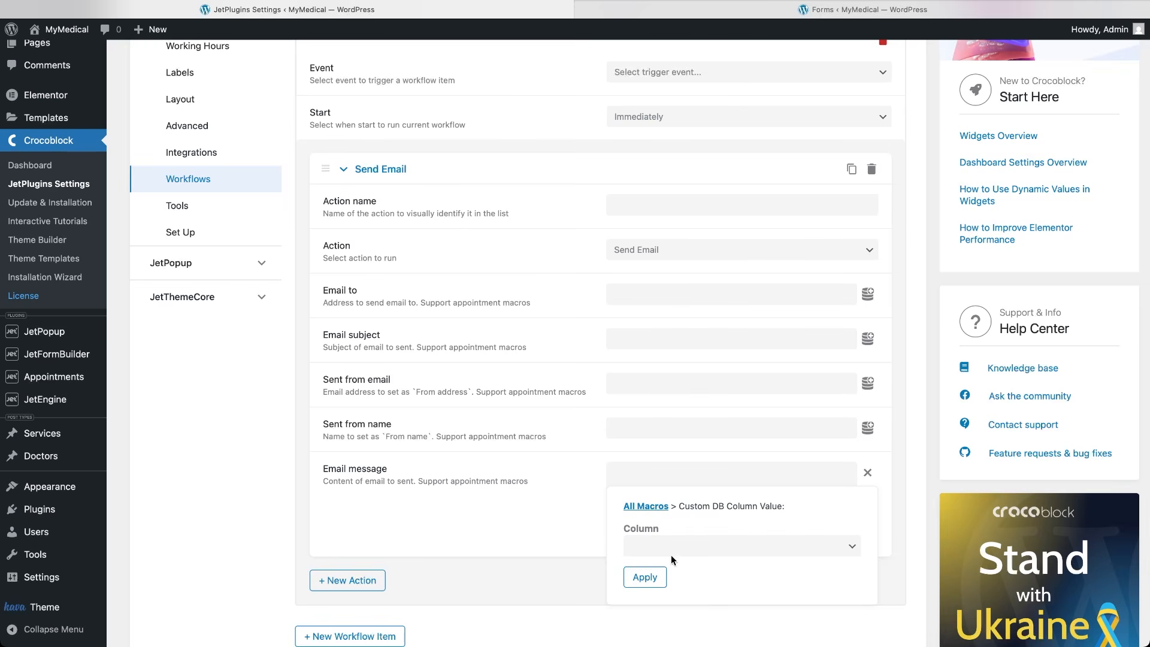
{"action": "left_click", "coordinate": [849, 546]}
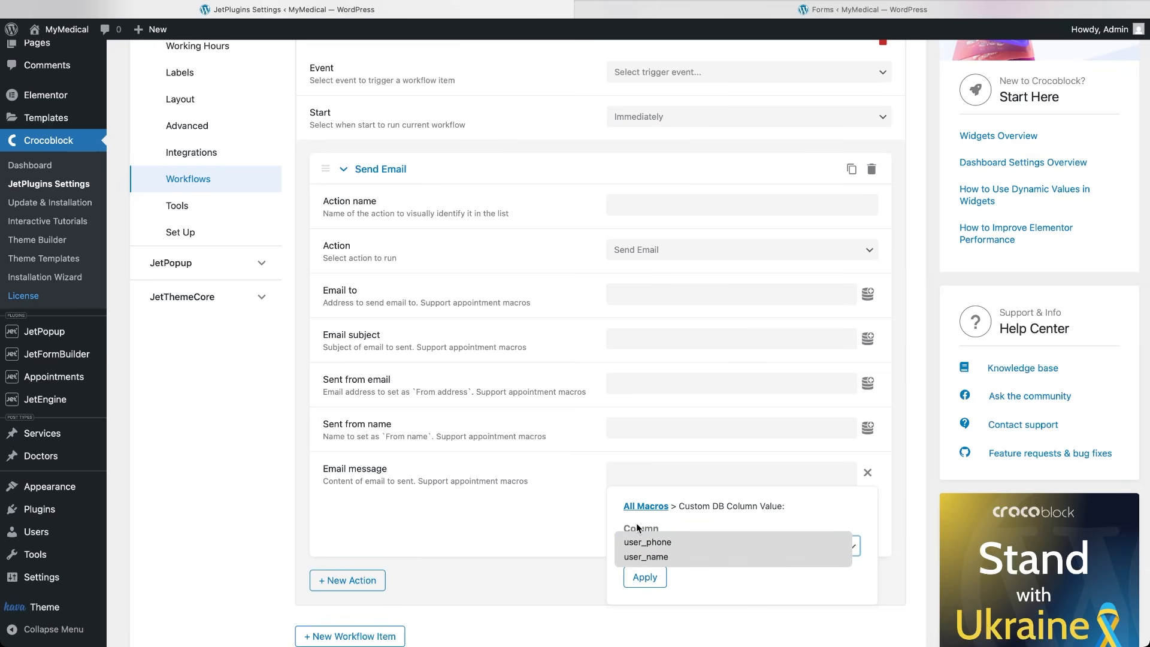
{"action": "left_click", "coordinate": [581, 513]}
{"action": "left_click", "coordinate": [581, 513]}
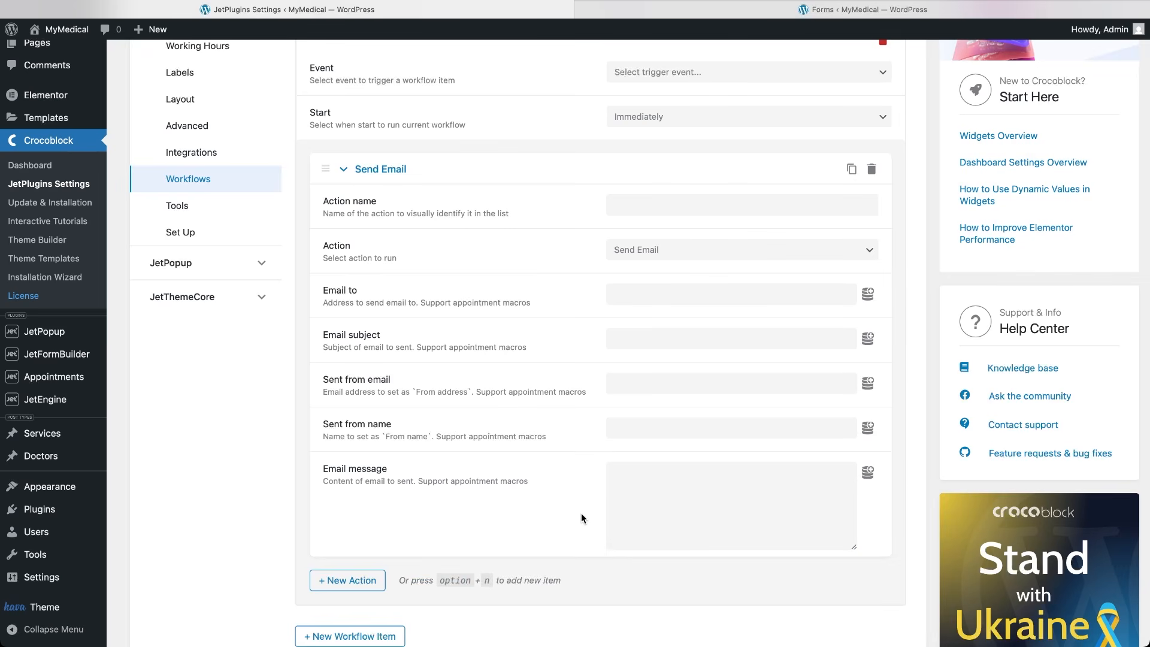
{"action": "scroll", "coordinate": [581, 518], "scroll_direction": "up", "scroll_amount": 3}
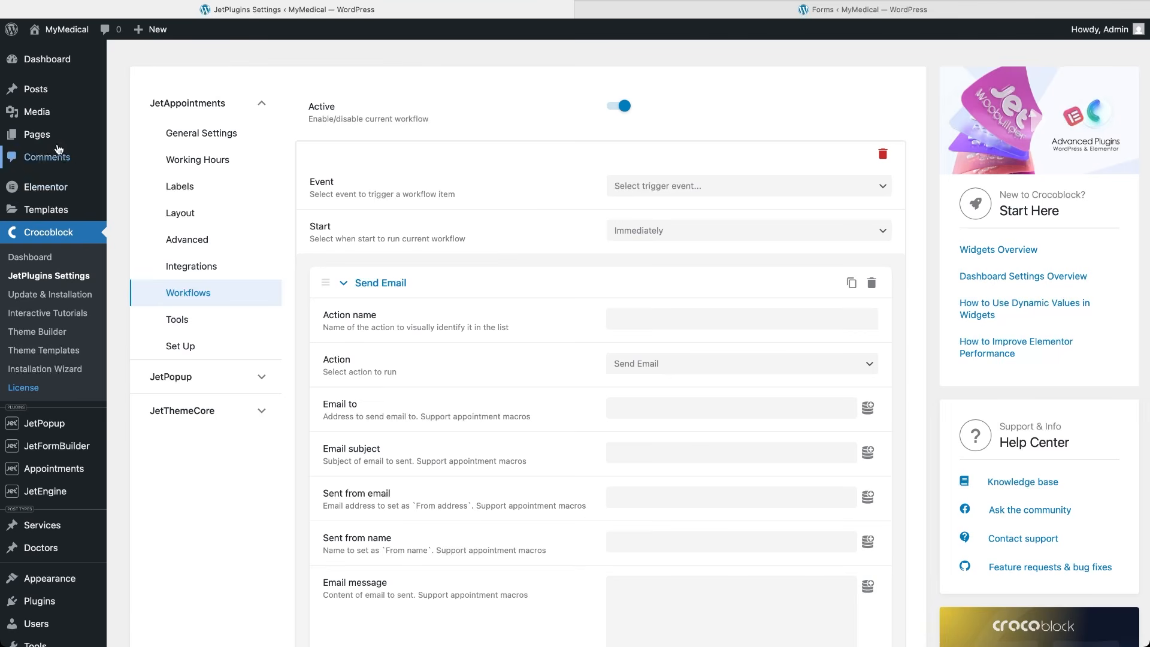
View the site's services, load more service cards and open Dermatology.
{"action": "mouse_move", "coordinate": [51, 136]}
{"action": "left_click", "coordinate": [123, 138]}
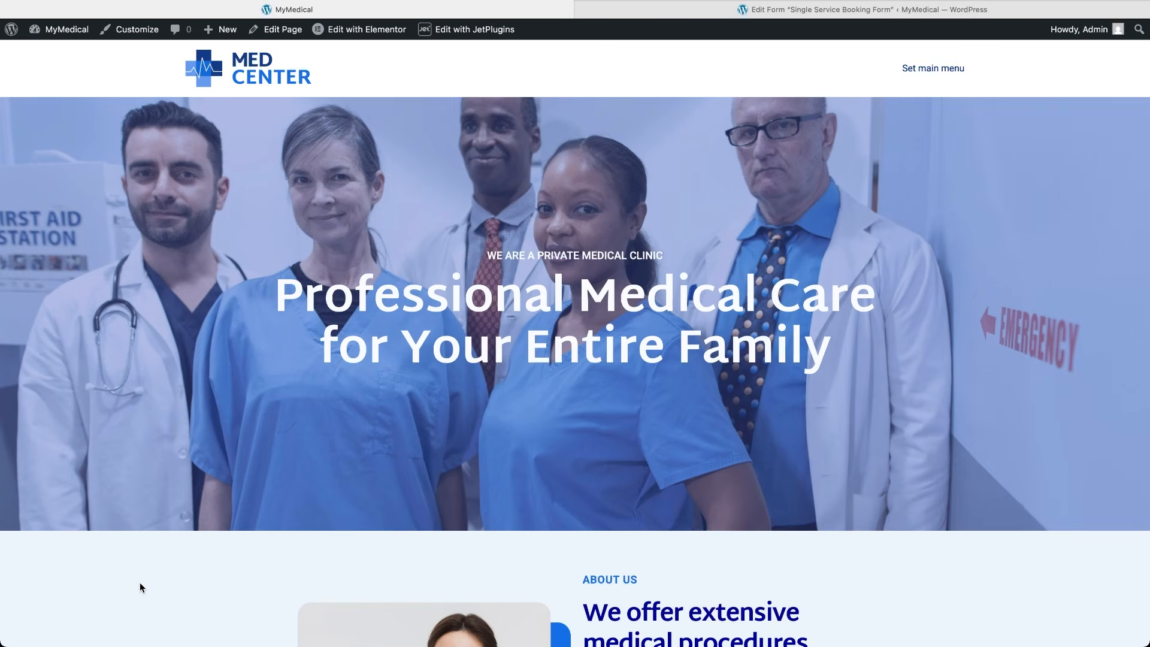
{"action": "scroll", "coordinate": [140, 584], "scroll_direction": "down", "scroll_amount": 12}
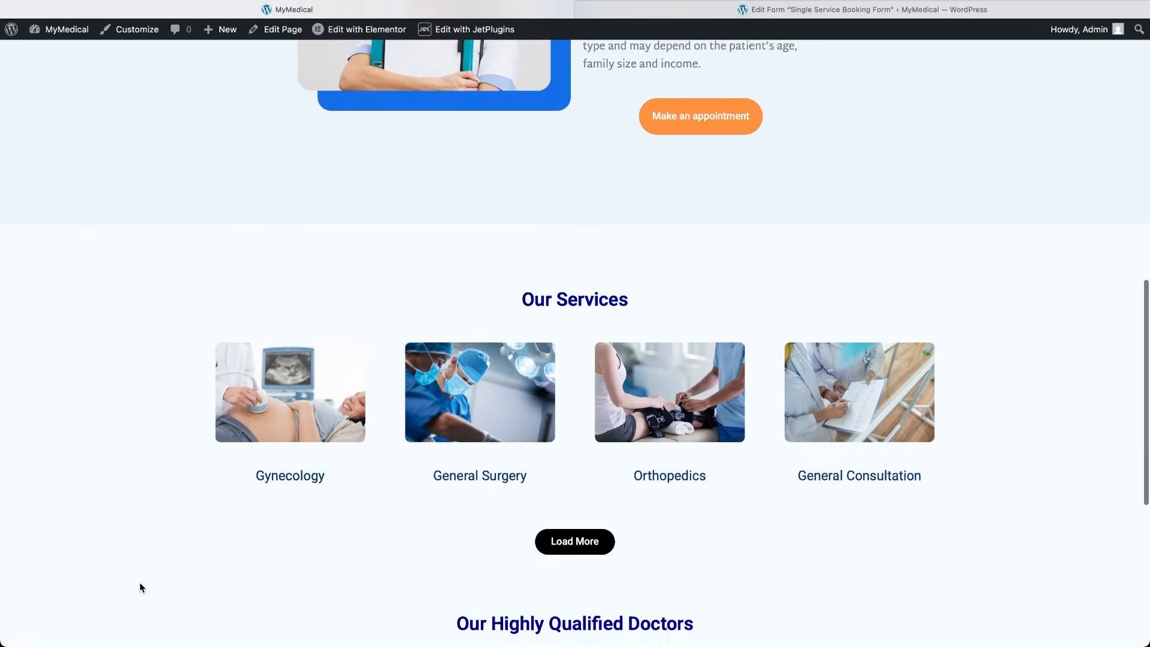
{"action": "scroll", "coordinate": [140, 584], "scroll_direction": "down", "scroll_amount": 5}
{"action": "scroll", "coordinate": [139, 587], "scroll_direction": "up", "scroll_amount": 2}
{"action": "left_click", "coordinate": [564, 322]}
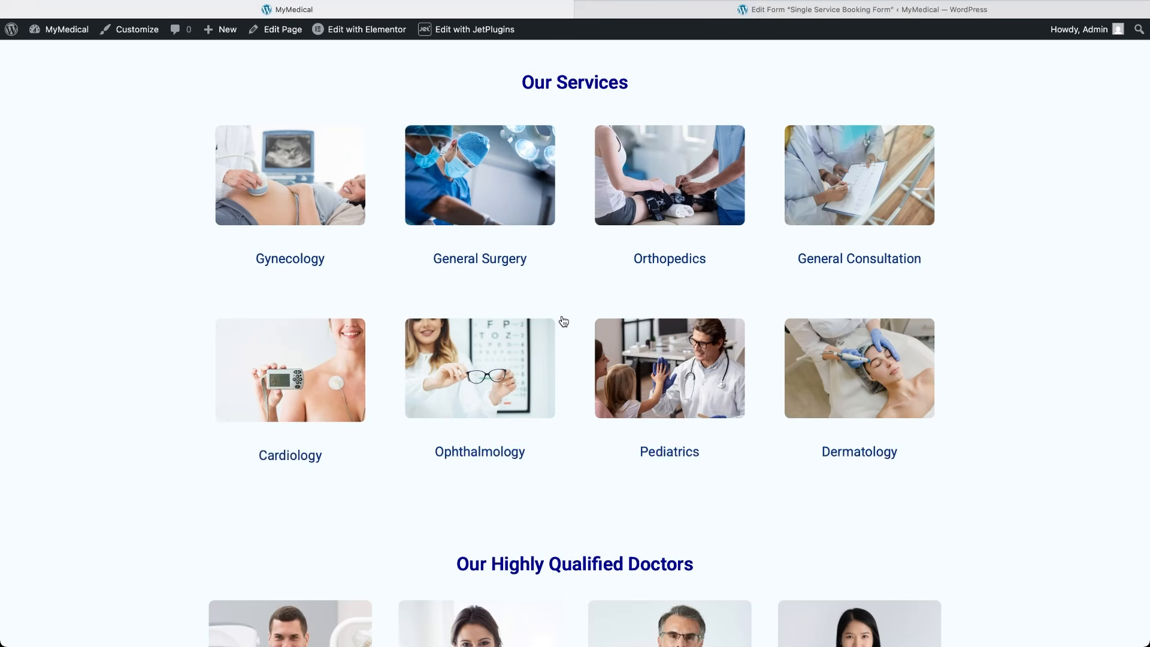
{"action": "left_click", "coordinate": [844, 375]}
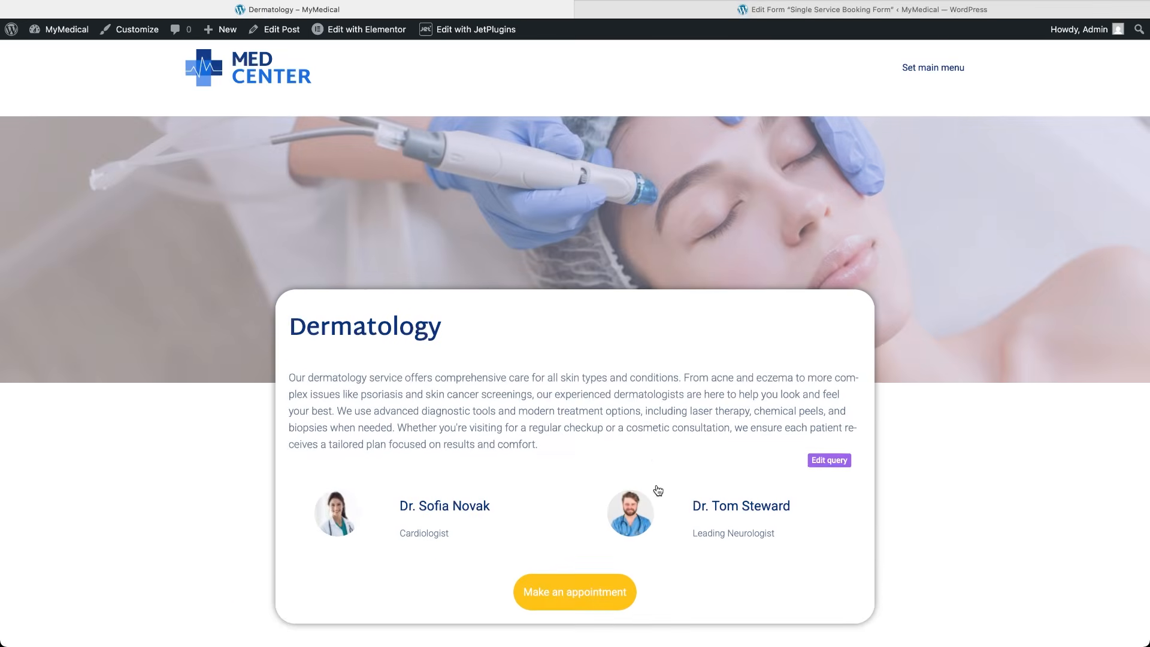
Open a Dermatology doctor's profile, then the General Surgery service page.
{"action": "scroll", "coordinate": [658, 489], "scroll_direction": "down", "scroll_amount": 1}
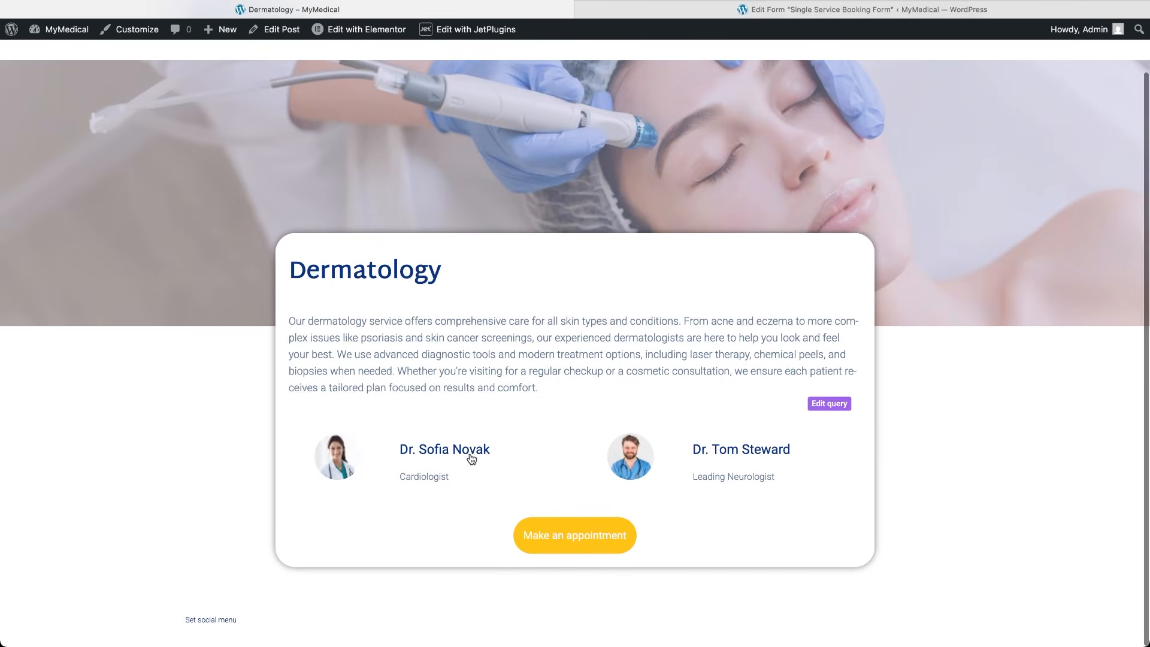
{"action": "left_click", "coordinate": [709, 452]}
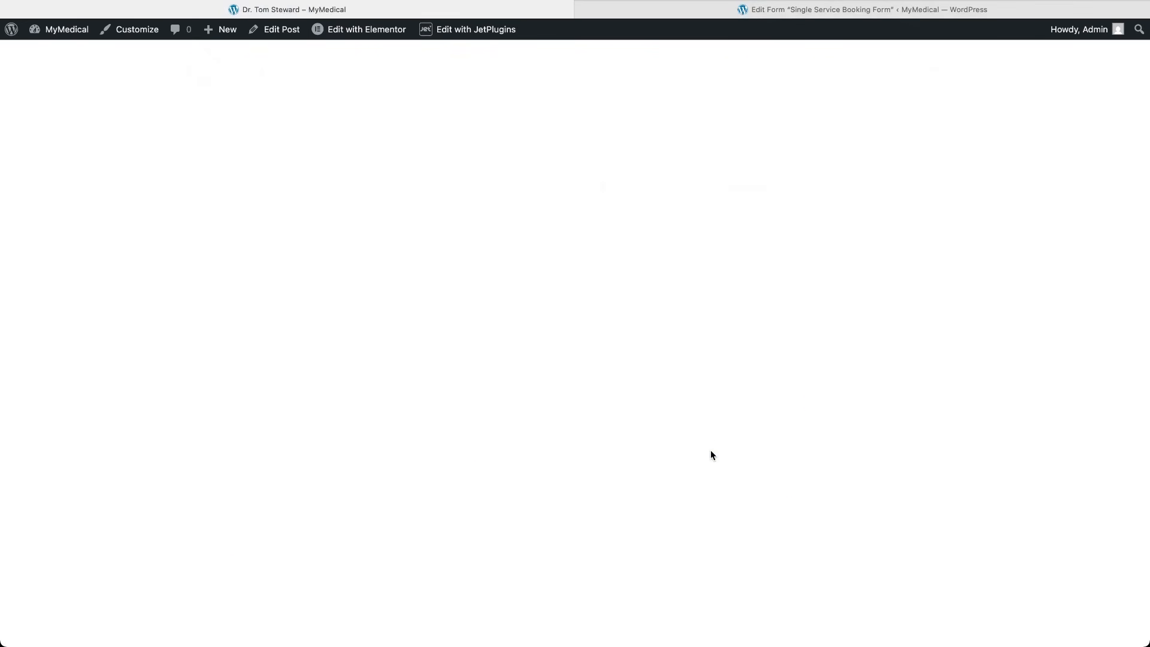
{"action": "scroll", "coordinate": [710, 454], "scroll_direction": "down", "scroll_amount": 4}
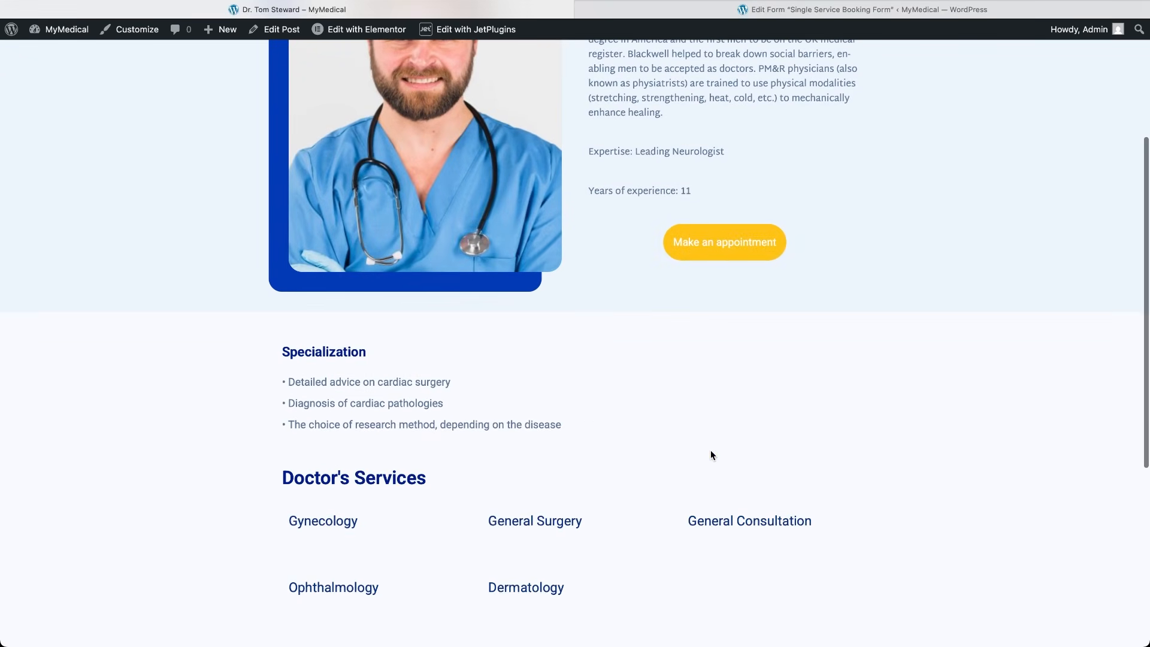
{"action": "left_click", "coordinate": [569, 524]}
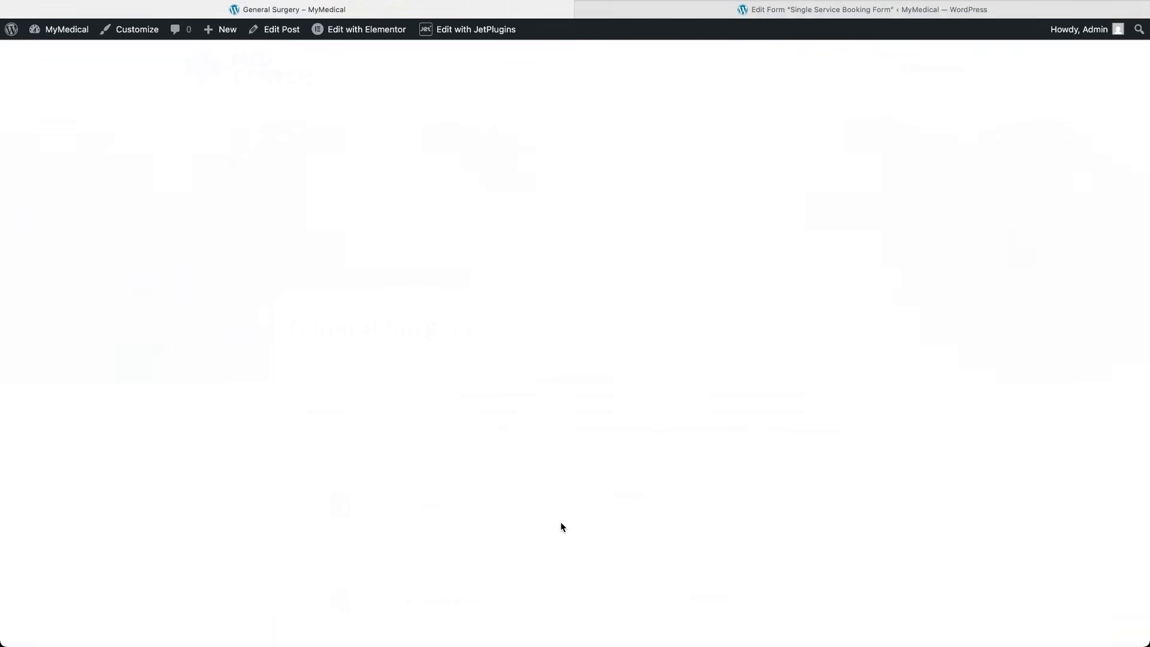
Start a General Surgery appointment, then return to the MyMedical home page via the logo.
{"action": "scroll", "coordinate": [562, 527], "scroll_direction": "down", "scroll_amount": 3}
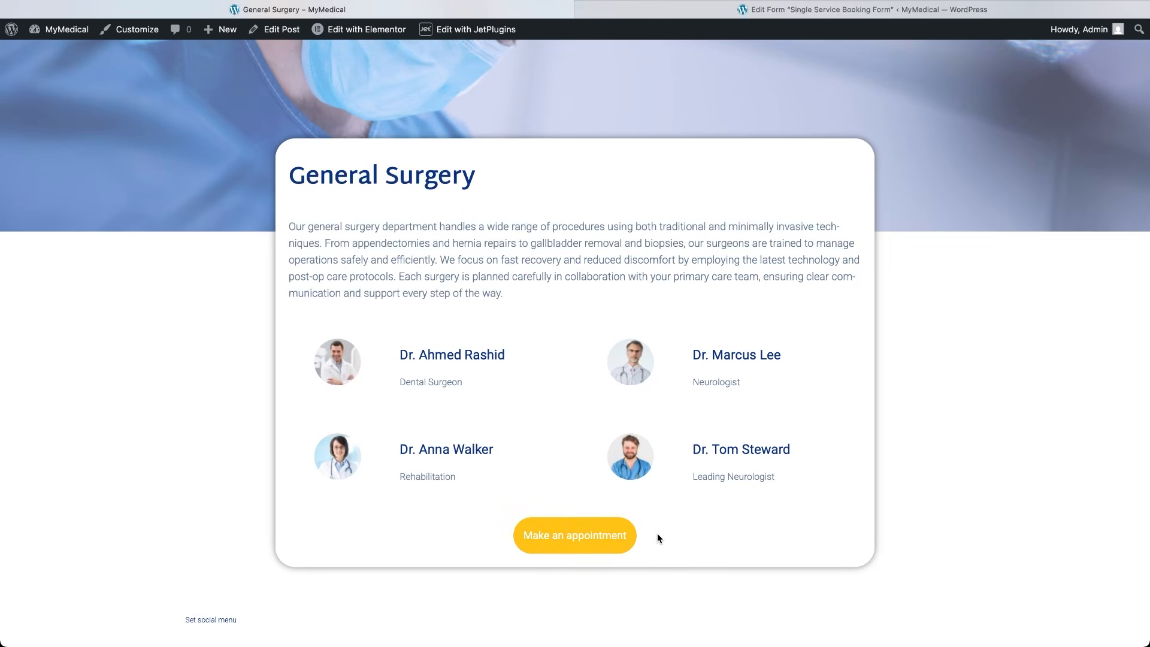
{"action": "left_click", "coordinate": [565, 536]}
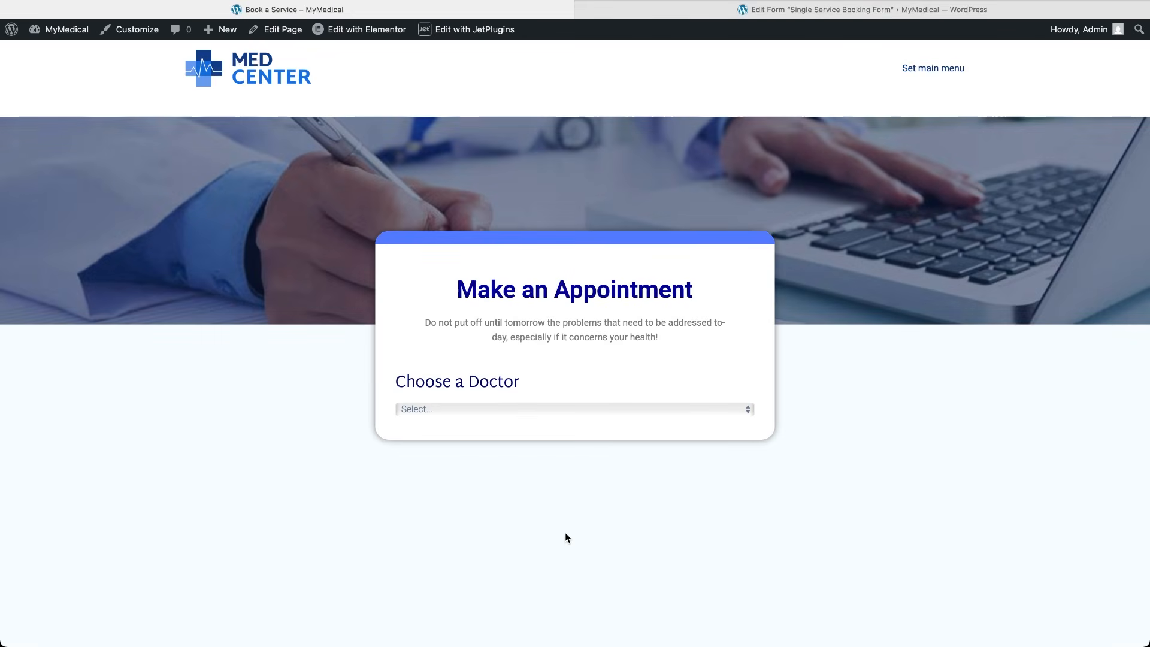
{"action": "left_click", "coordinate": [273, 79]}
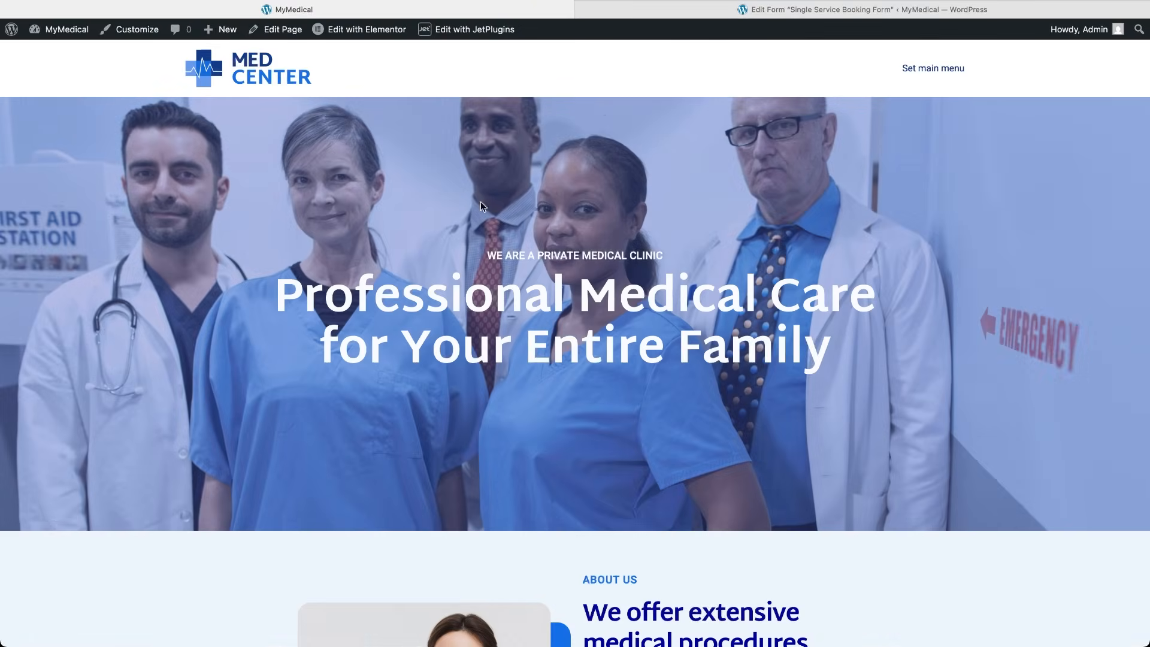
{"action": "scroll", "coordinate": [419, 180], "scroll_direction": "down", "scroll_amount": 6}
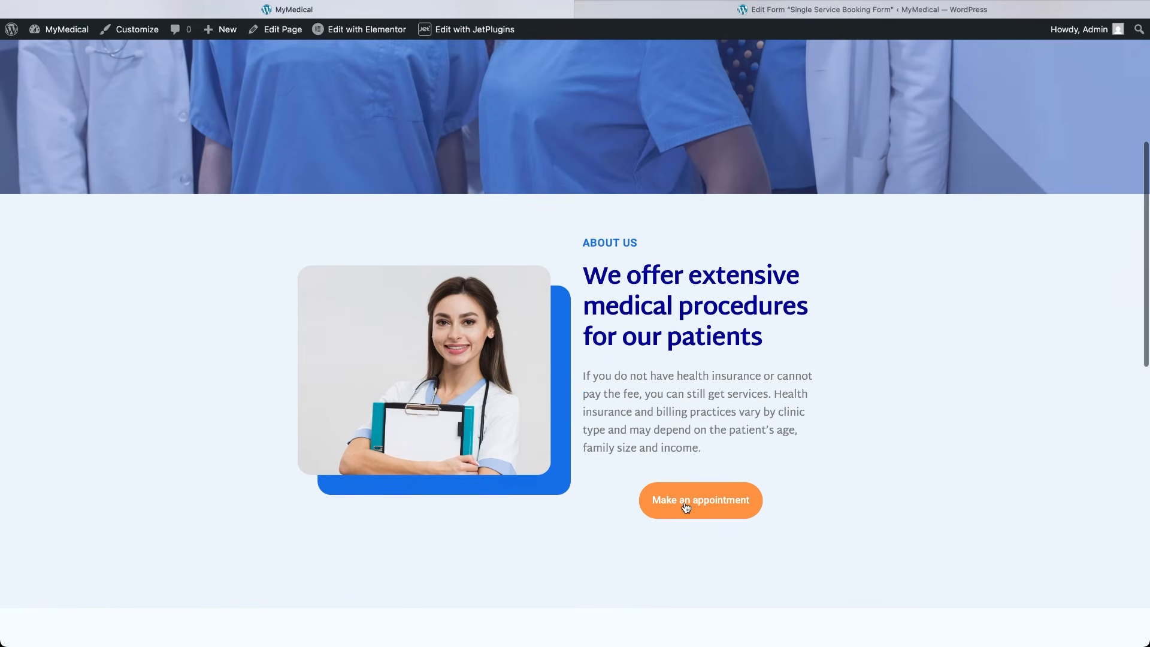
{"action": "left_click", "coordinate": [686, 508]}
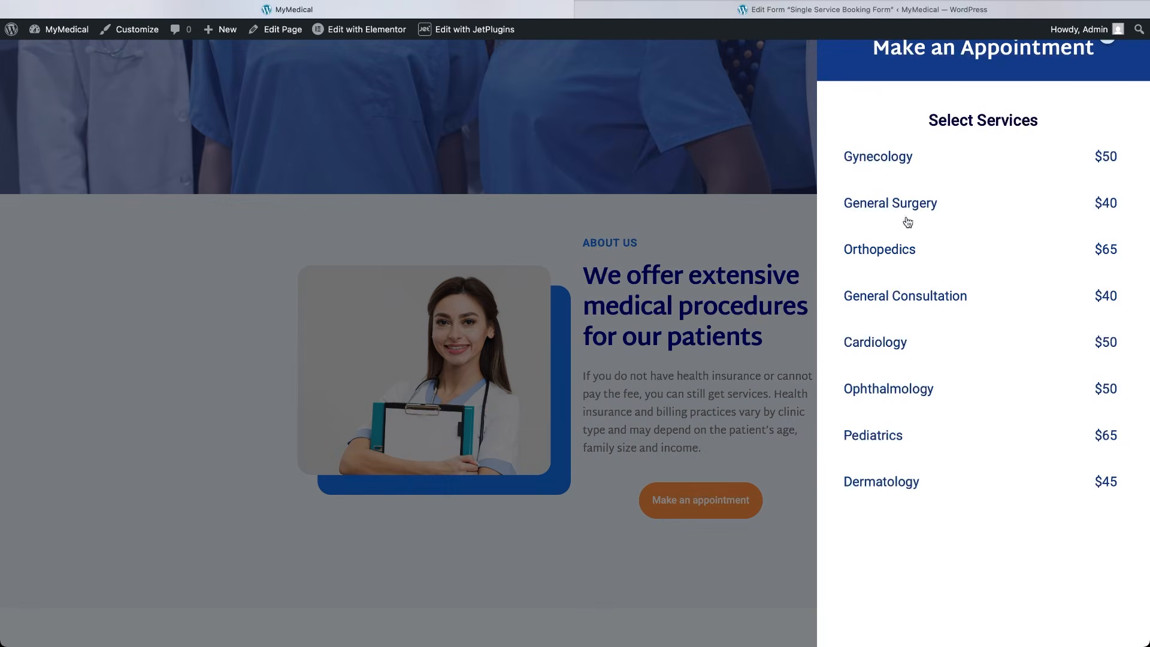
{"action": "left_click", "coordinate": [910, 206]}
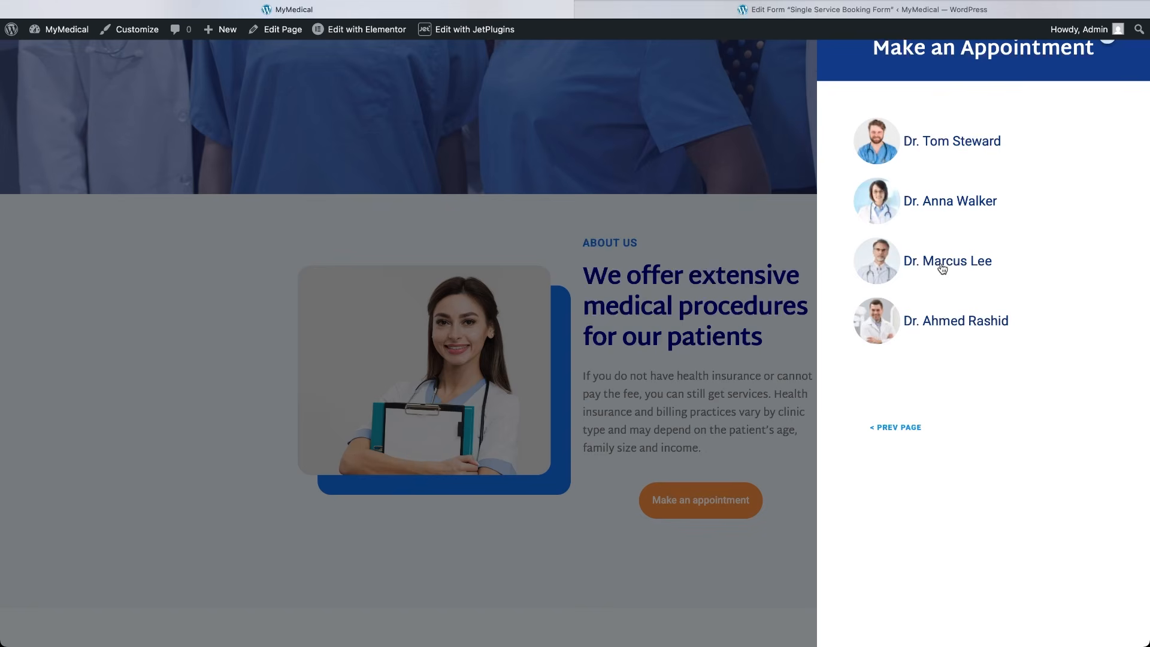
{"action": "left_click", "coordinate": [942, 269]}
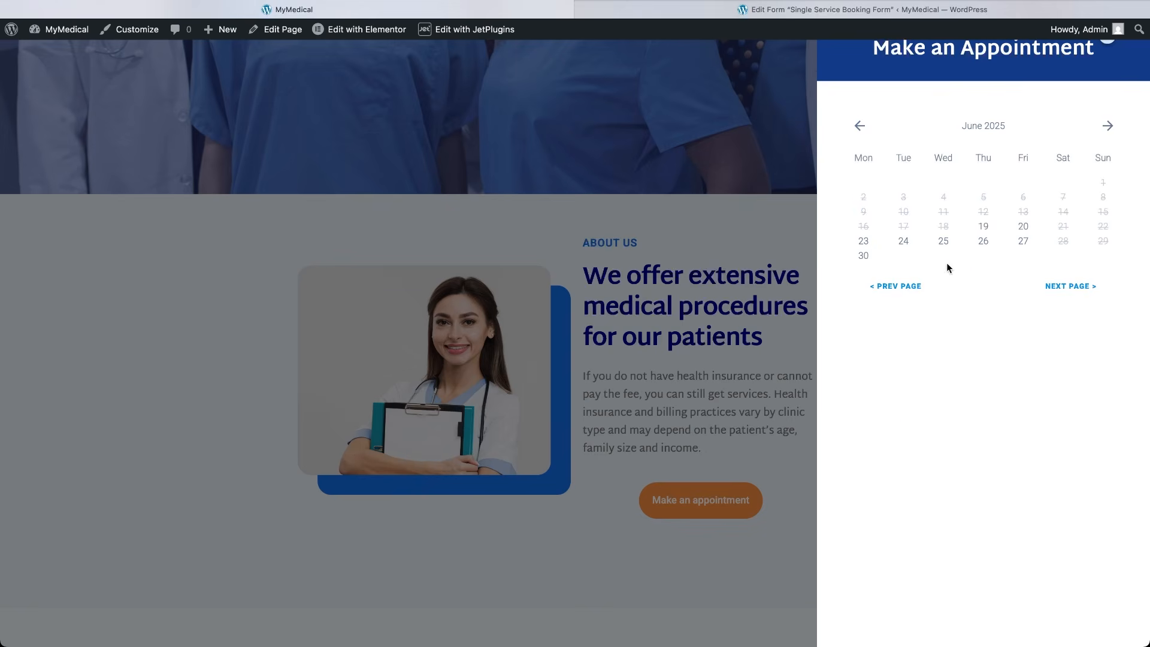
{"action": "left_click", "coordinate": [983, 242]}
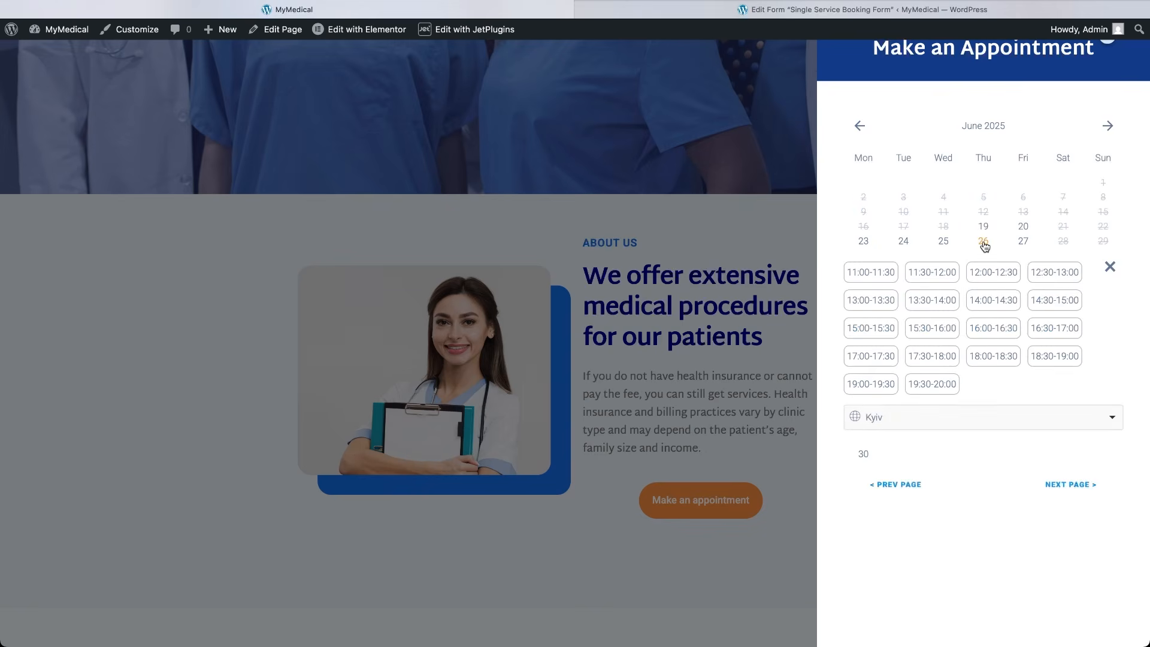
{"action": "left_click", "coordinate": [977, 427]}
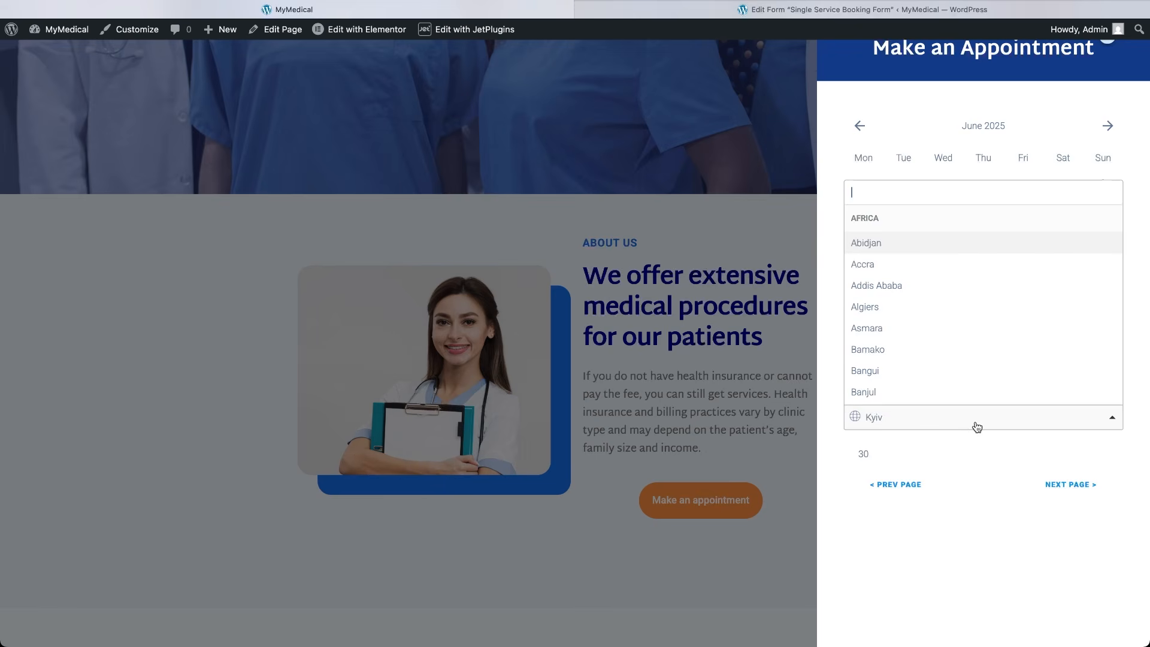
{"action": "left_click", "coordinate": [977, 427]}
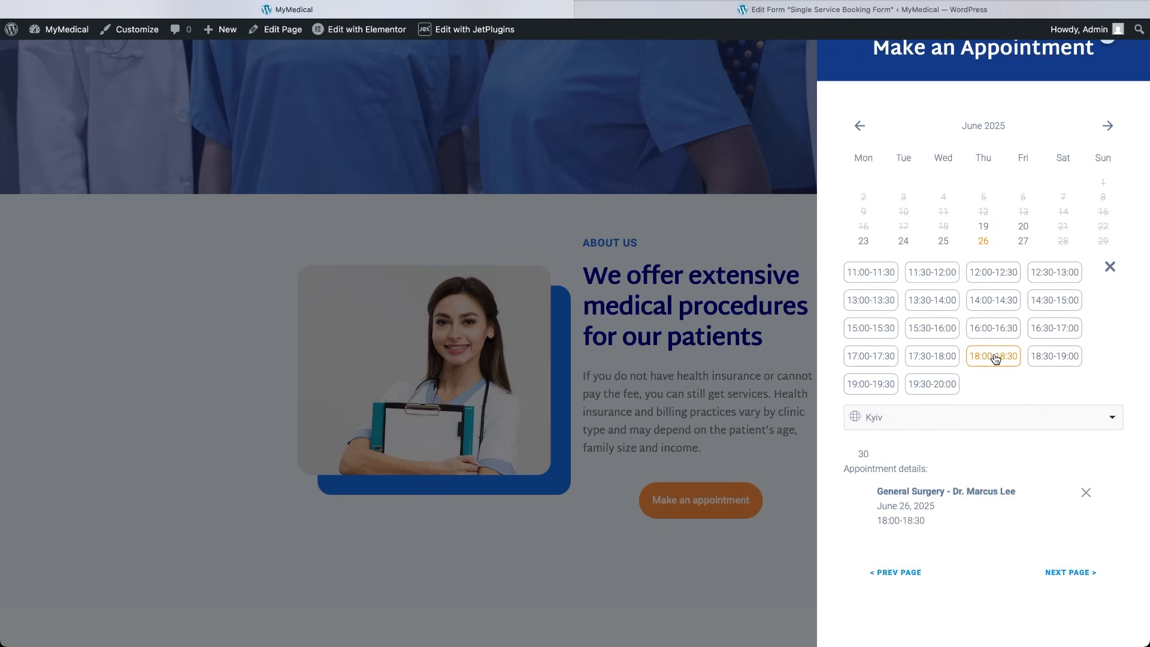
{"action": "scroll", "coordinate": [984, 480], "scroll_direction": "down", "scroll_amount": 2}
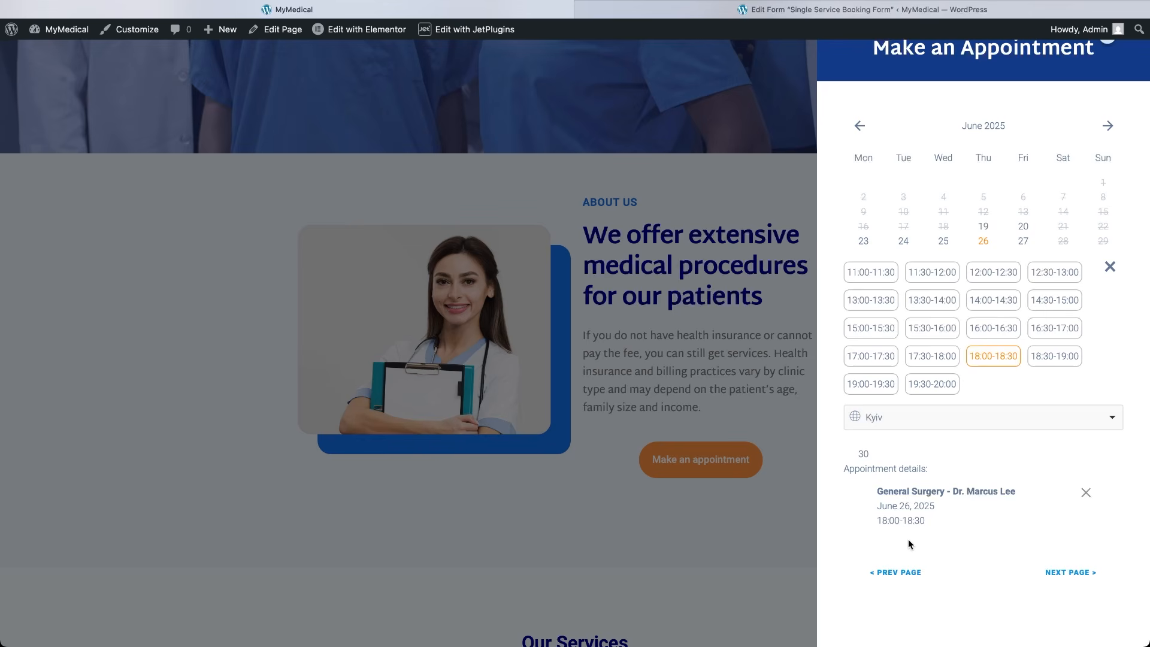
{"action": "left_click", "coordinate": [1057, 574]}
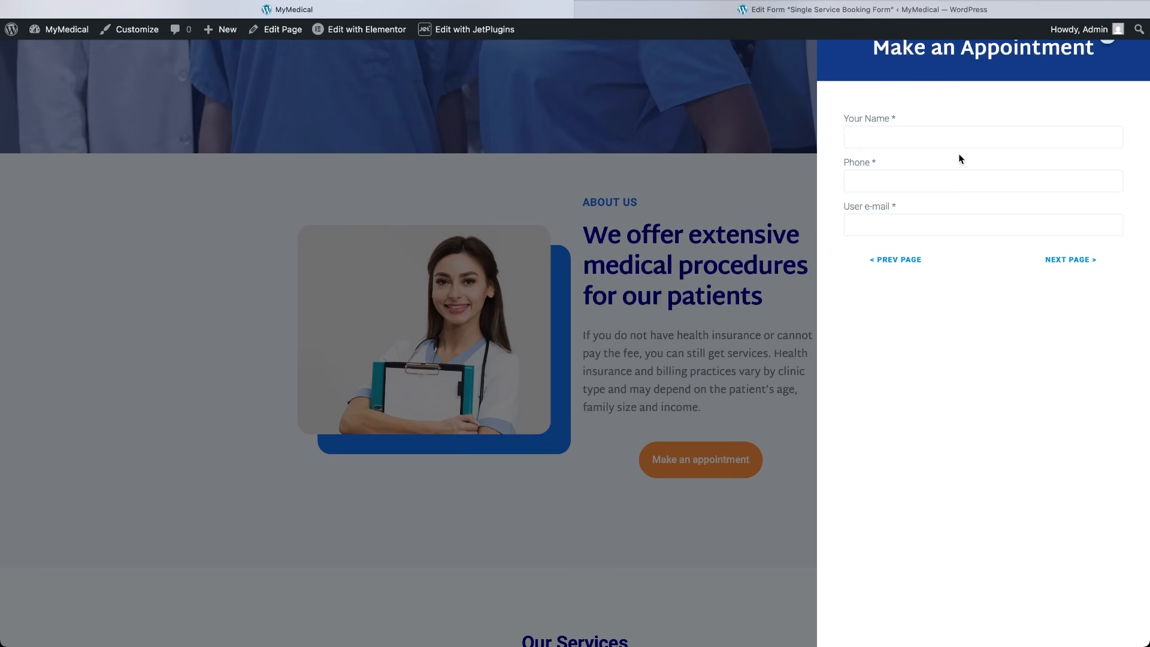
Enter the patient's name, phone number and e-mail address.
{"action": "left_click", "coordinate": [957, 133]}
{"action": "key", "text": "Tab"}
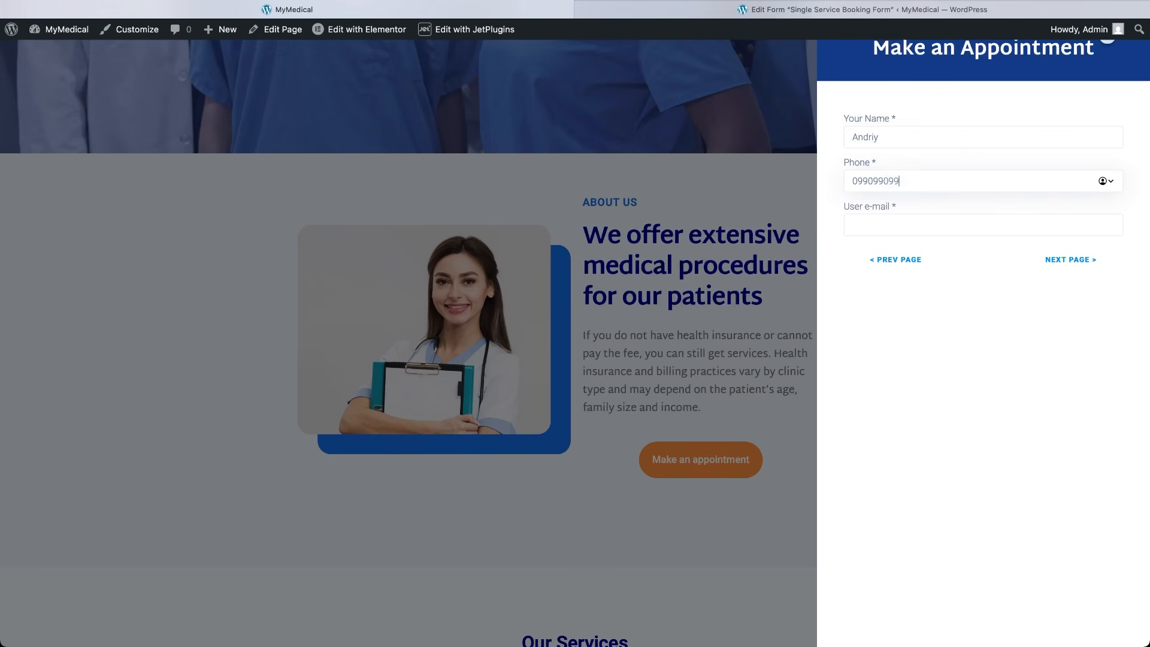
{"action": "left_click", "coordinate": [951, 227]}
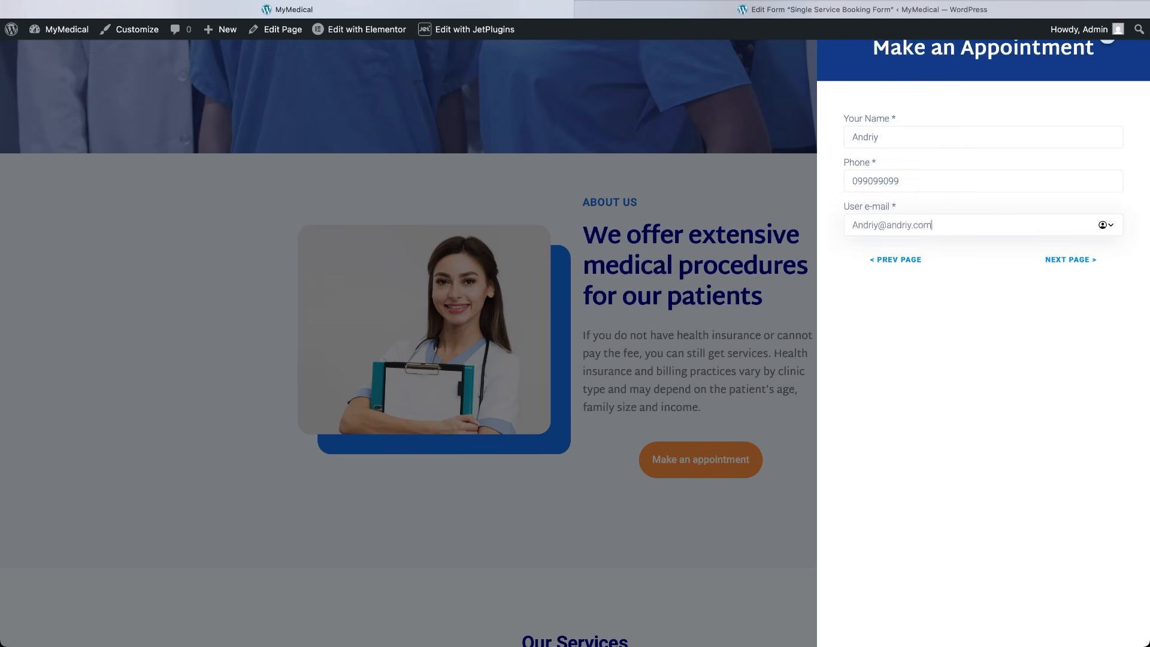
Submit the 18:00–18:30 General Surgery booking totalling $40.00 and close the popup.
{"action": "left_click", "coordinate": [1046, 267]}
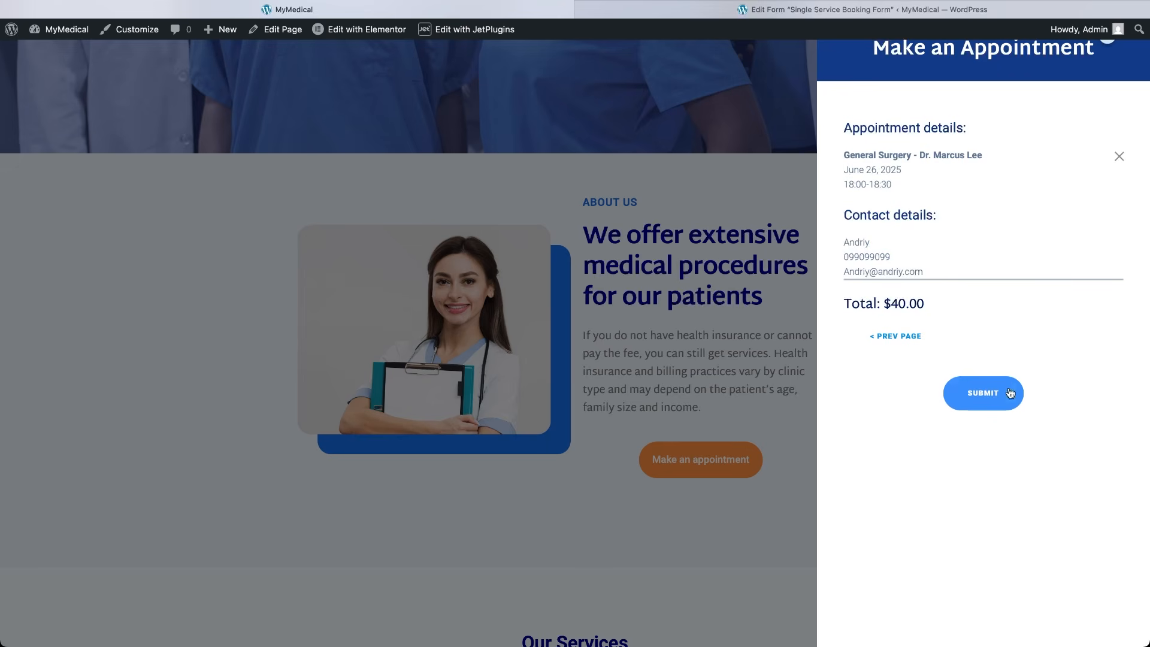
{"action": "left_click", "coordinate": [988, 401]}
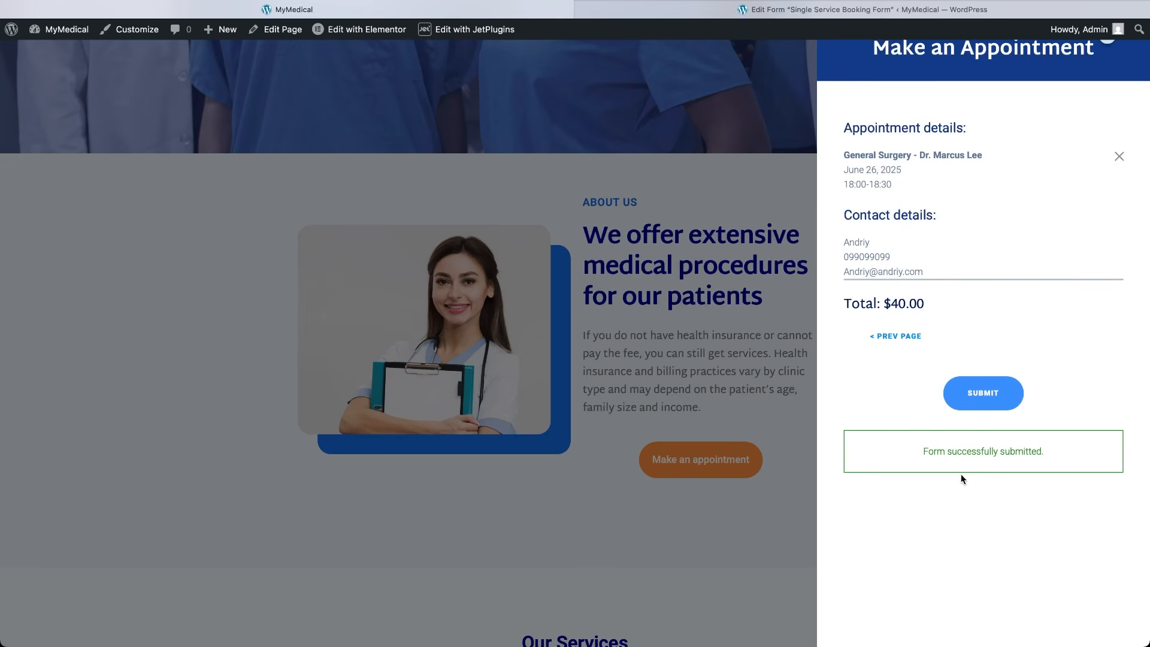
{"action": "left_click", "coordinate": [748, 539]}
{"action": "scroll", "coordinate": [748, 539], "scroll_direction": "down", "scroll_amount": 6}
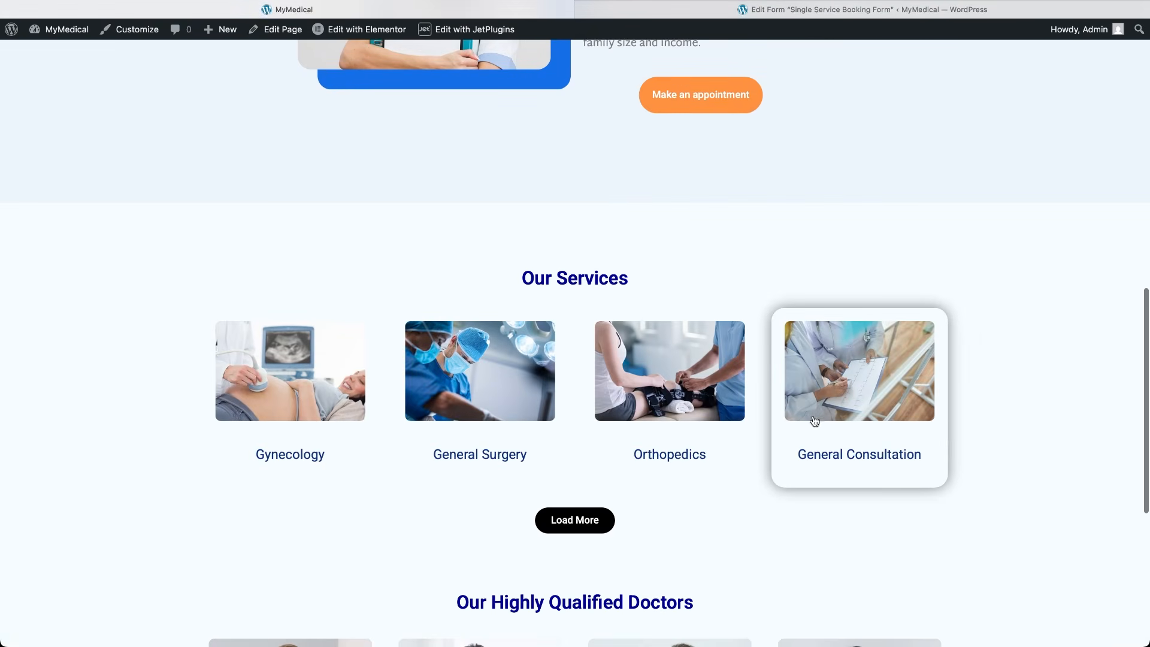
Open the General Consultation service page and its booking form.
{"action": "left_click", "coordinate": [820, 412]}
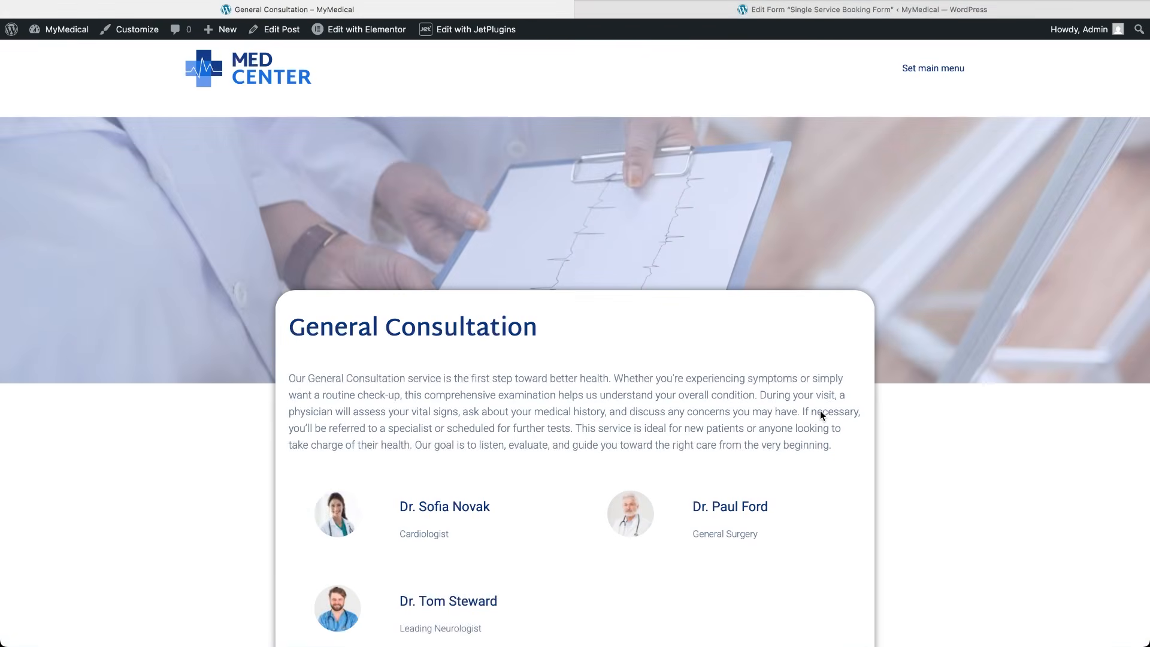
{"action": "scroll", "coordinate": [667, 545], "scroll_direction": "down", "scroll_amount": 3}
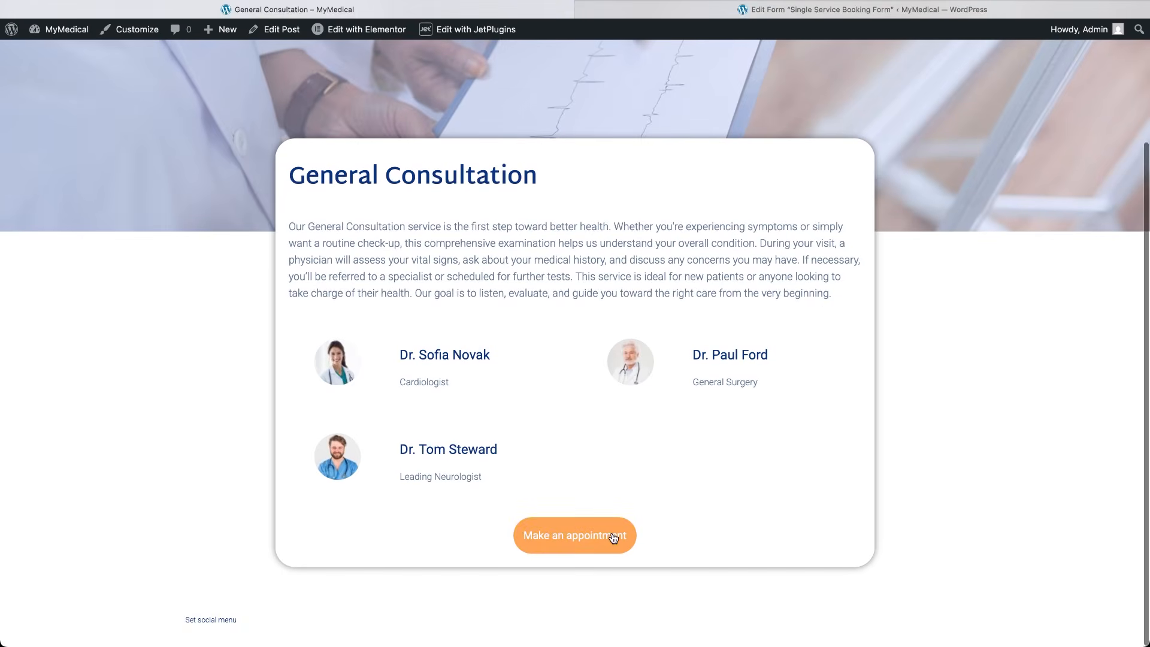
{"action": "left_click", "coordinate": [612, 533]}
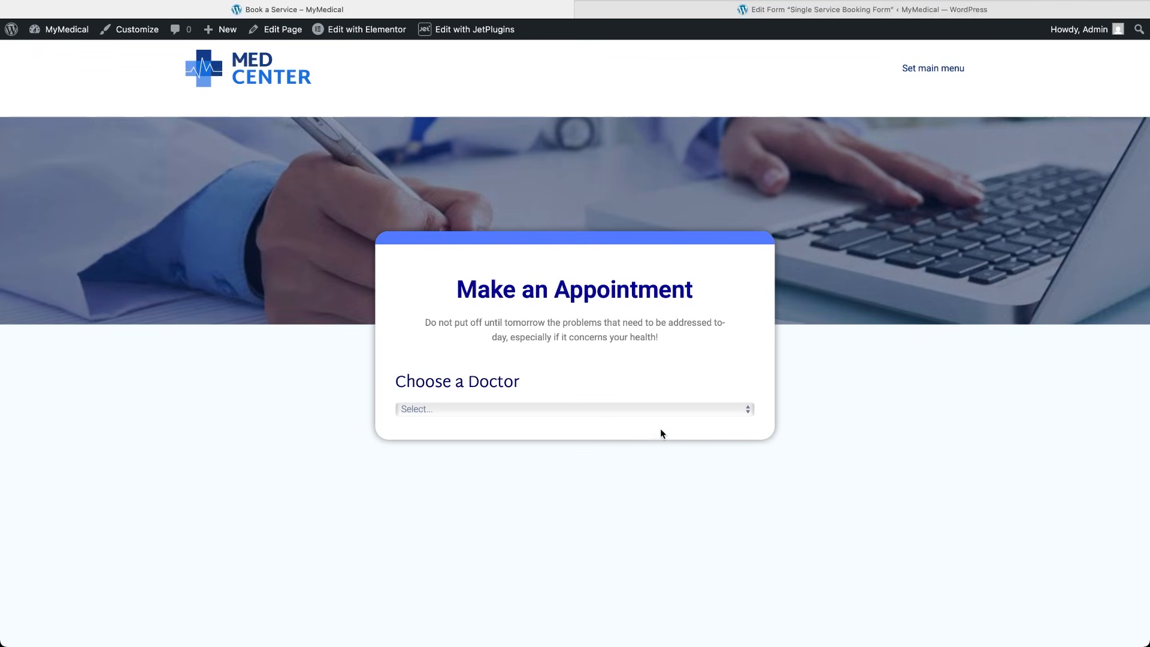
{"action": "left_click", "coordinate": [661, 412]}
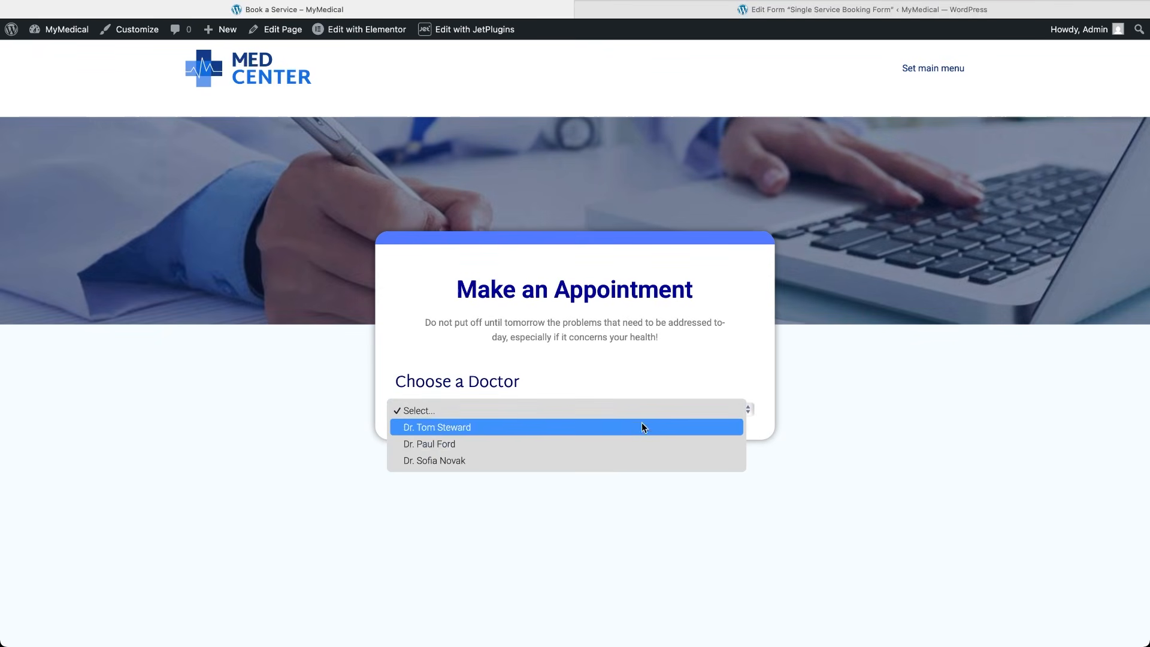
{"action": "left_click", "coordinate": [618, 446]}
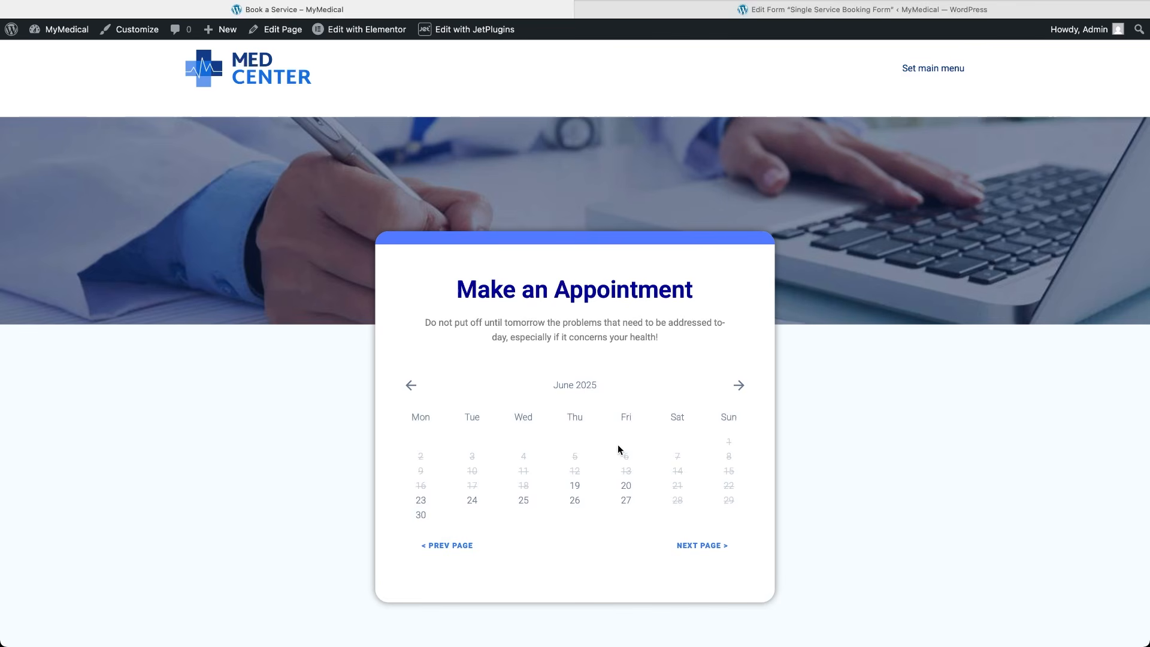
{"action": "left_click", "coordinate": [625, 487]}
{"action": "left_click", "coordinate": [625, 545]}
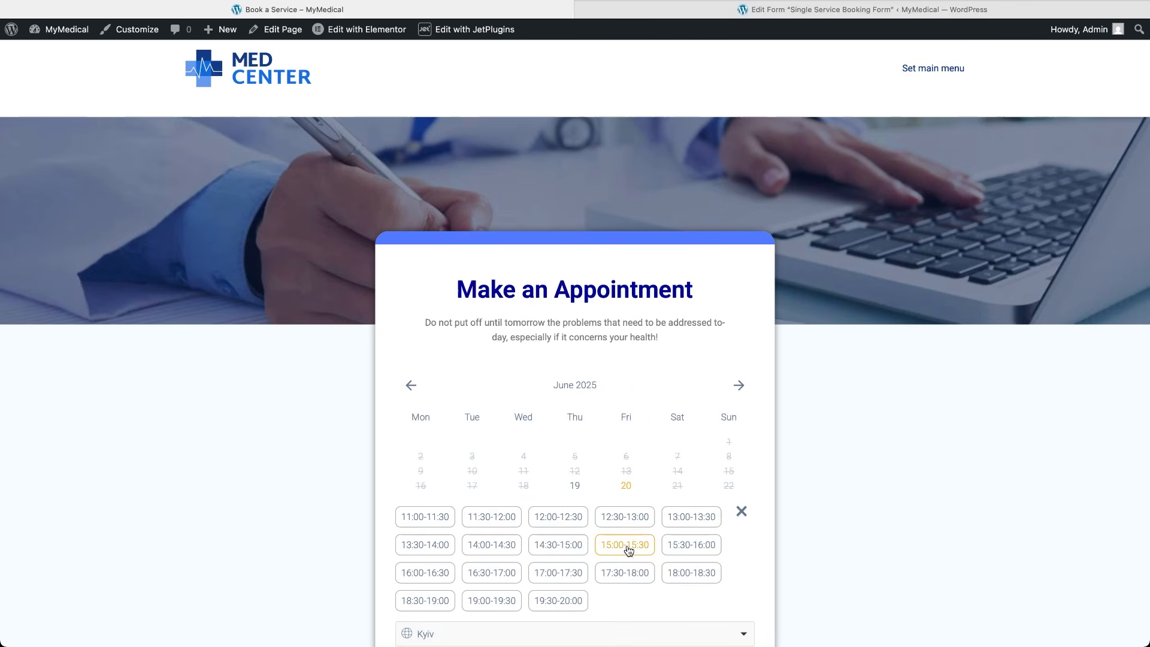
{"action": "scroll", "coordinate": [627, 548], "scroll_direction": "down", "scroll_amount": 4}
{"action": "left_click", "coordinate": [687, 602]}
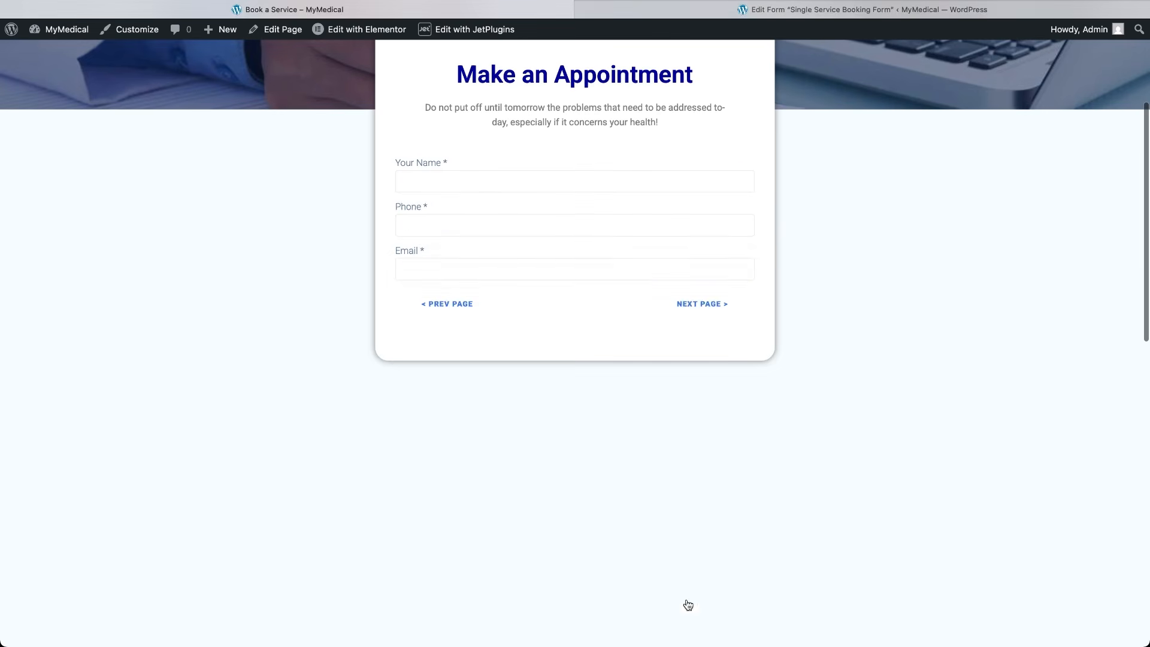
{"action": "left_click", "coordinate": [674, 304]}
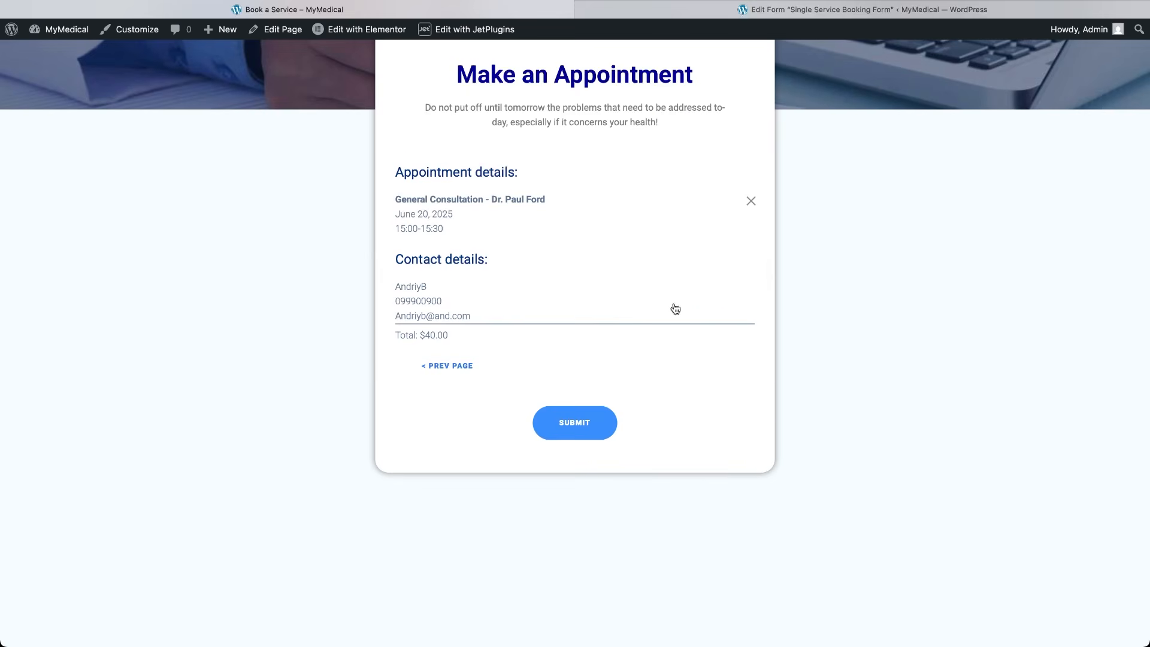
{"action": "left_click", "coordinate": [588, 421]}
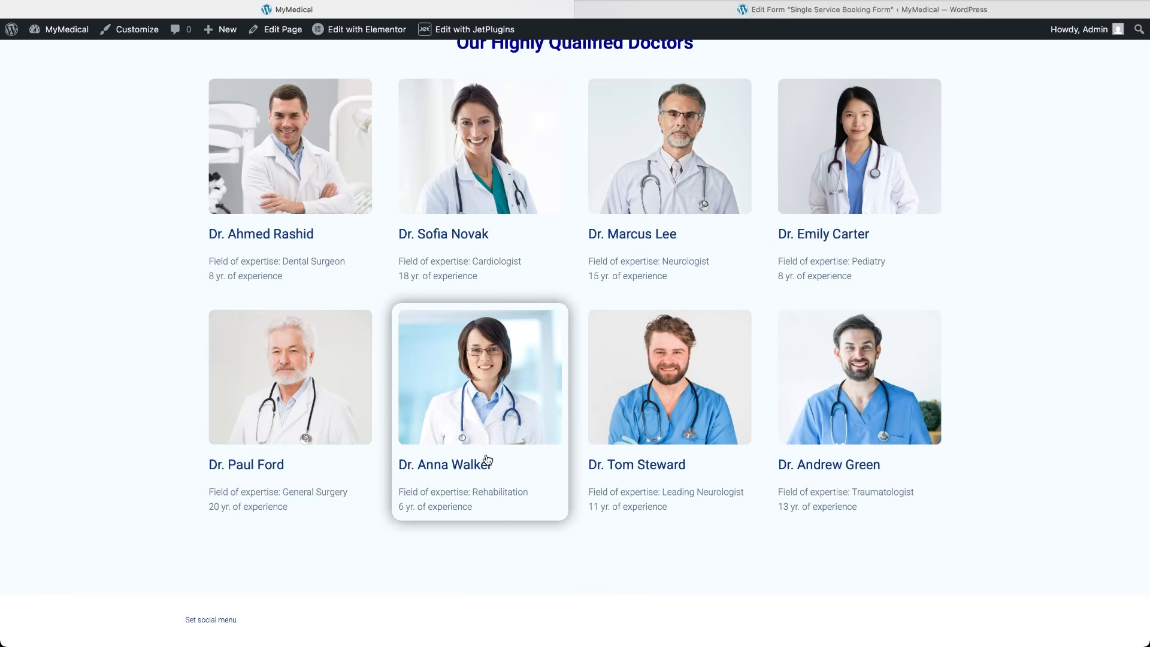
{"action": "left_click", "coordinate": [486, 456]}
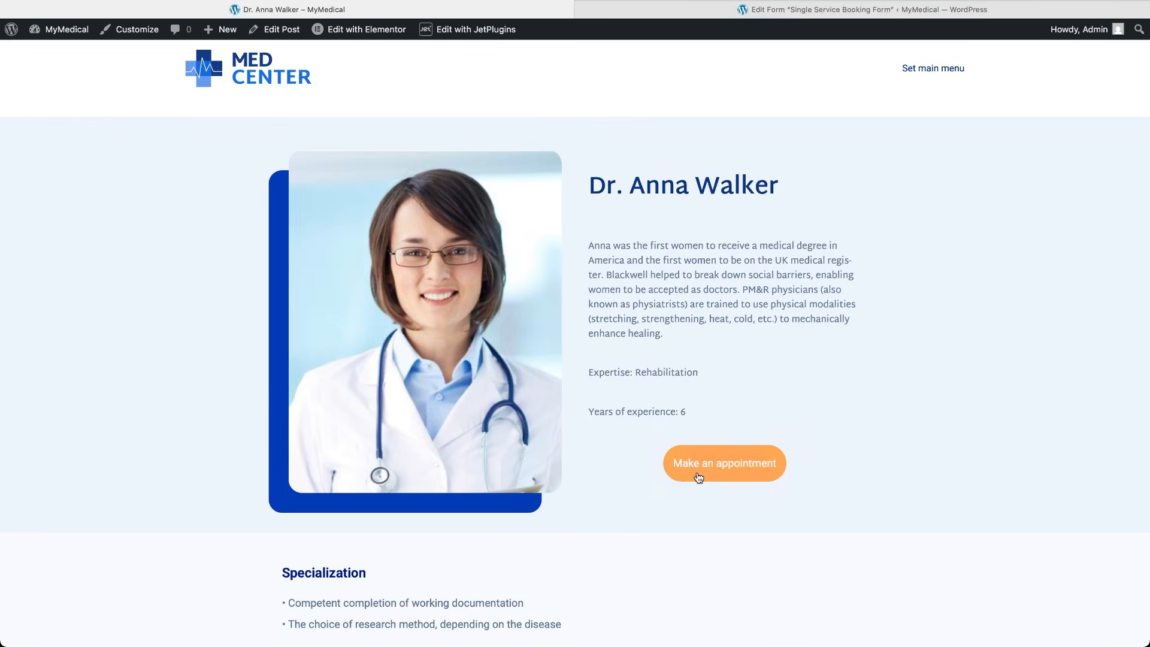
{"action": "left_click", "coordinate": [696, 472]}
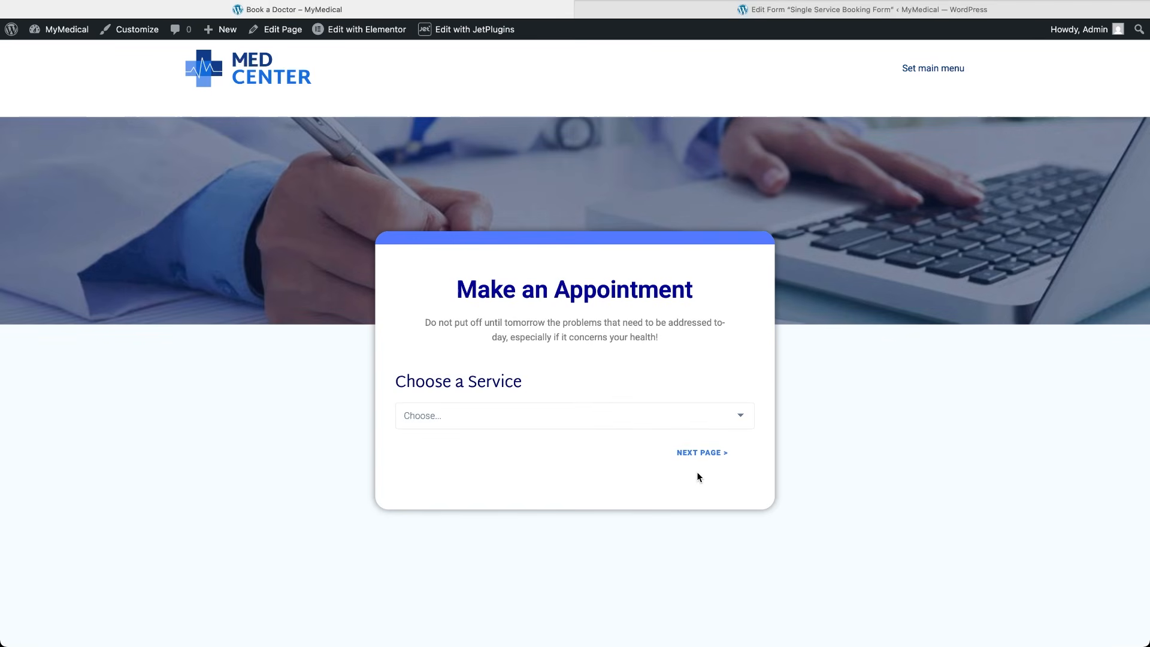
{"action": "left_click", "coordinate": [639, 416]}
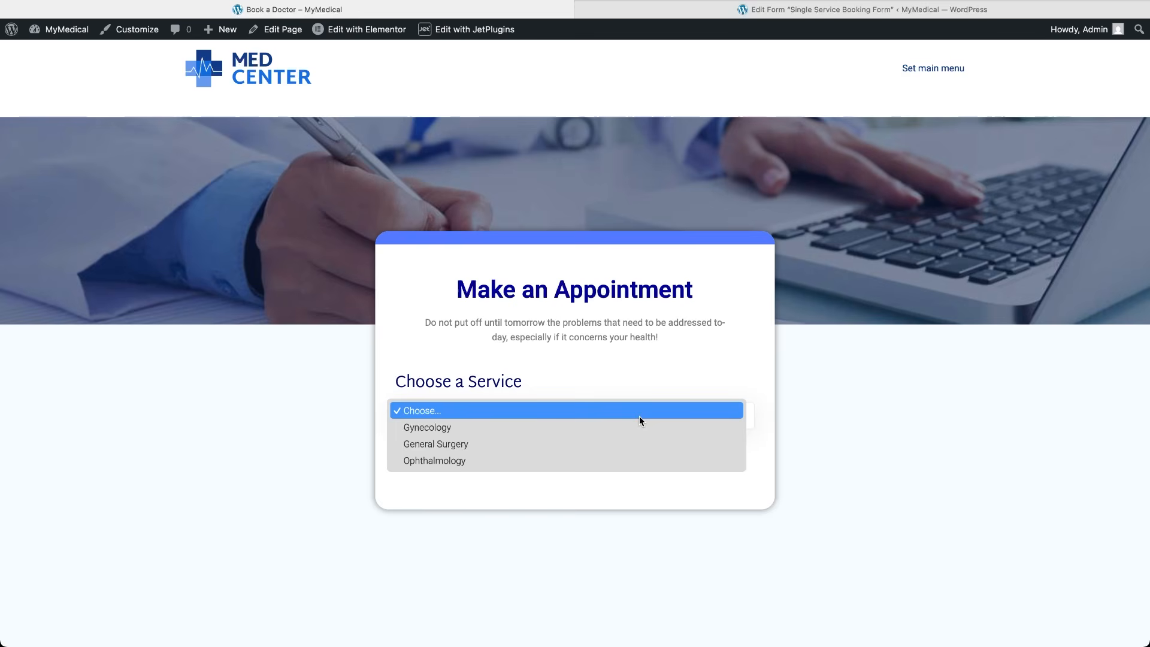
{"action": "left_click", "coordinate": [629, 443]}
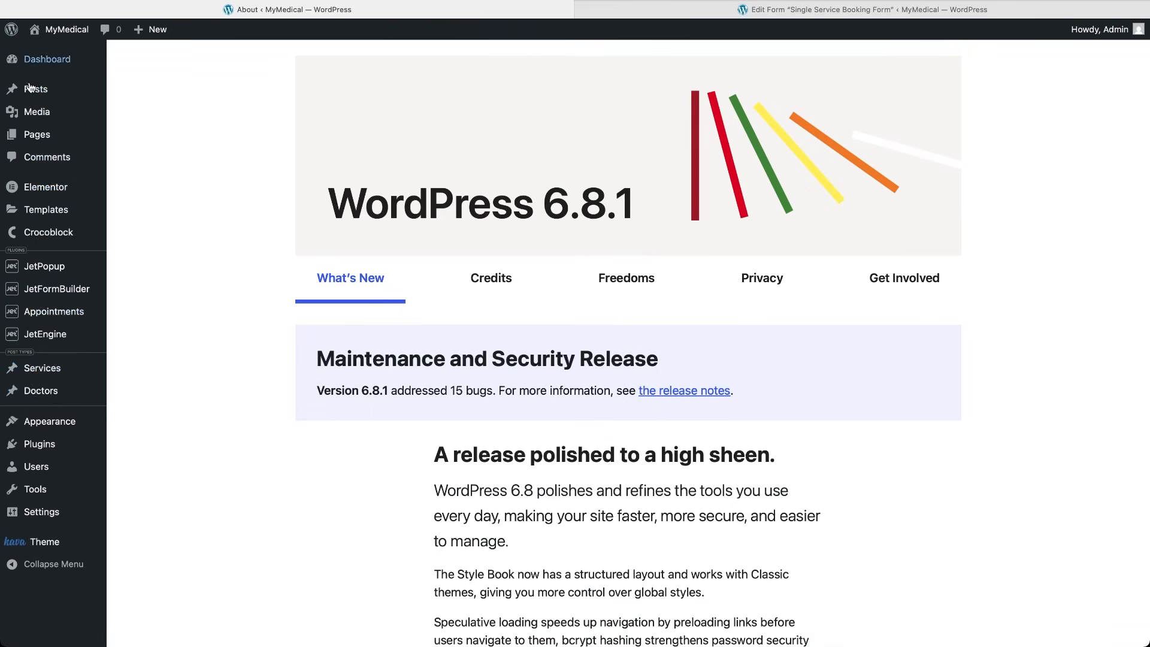
Confirm appointments 11 and 12 as Completed, then cancel appointment 11 from its edit form.
{"action": "left_click", "coordinate": [68, 314]}
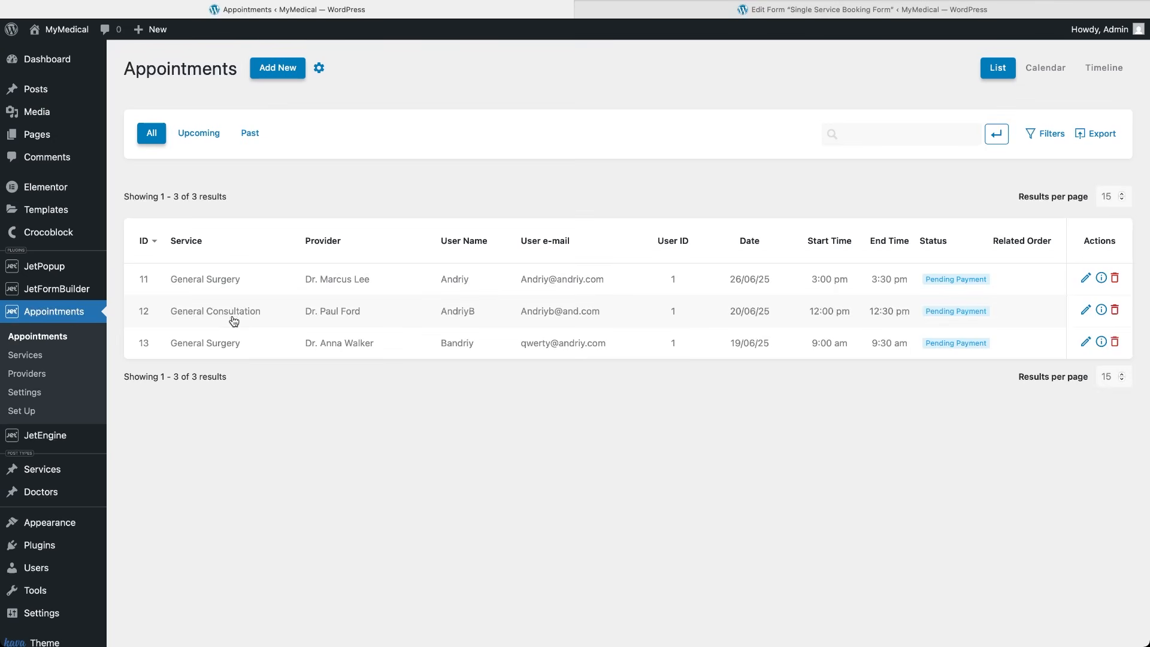
{"action": "left_click", "coordinate": [236, 278]}
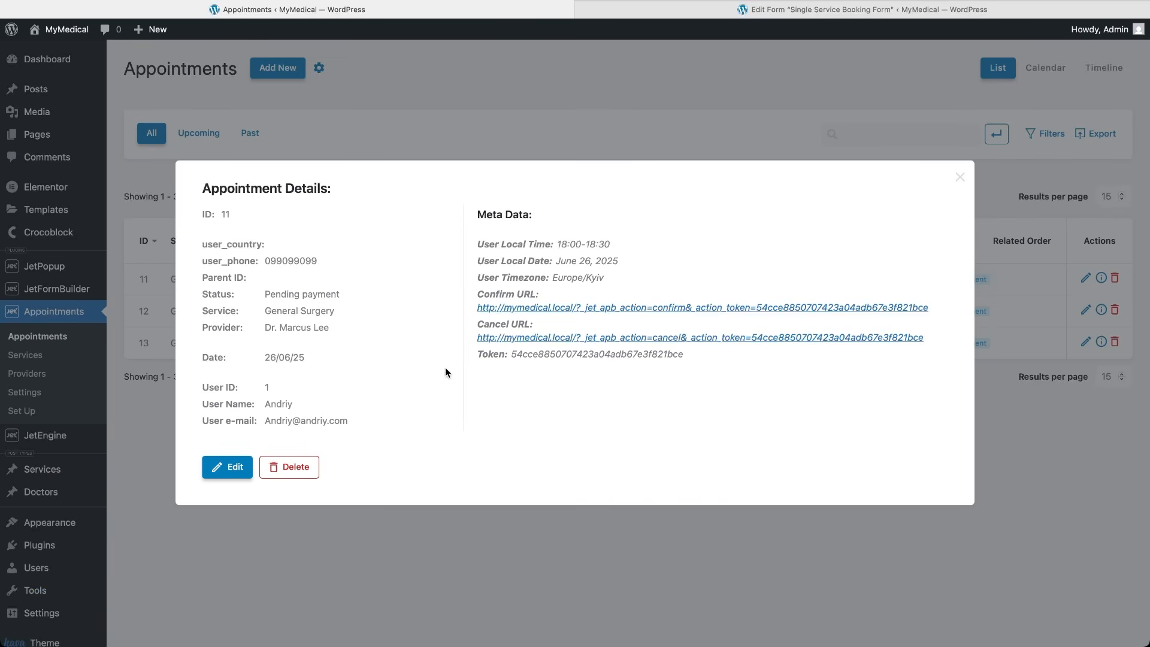
{"action": "left_click", "coordinate": [536, 309]}
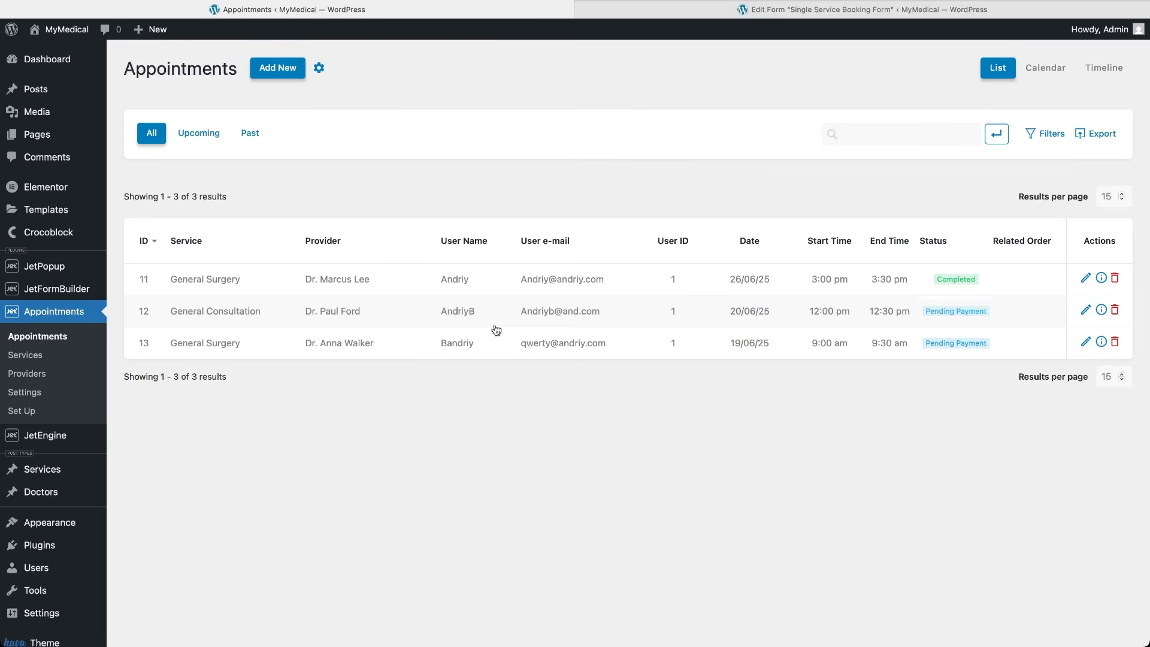
{"action": "left_click", "coordinate": [422, 315]}
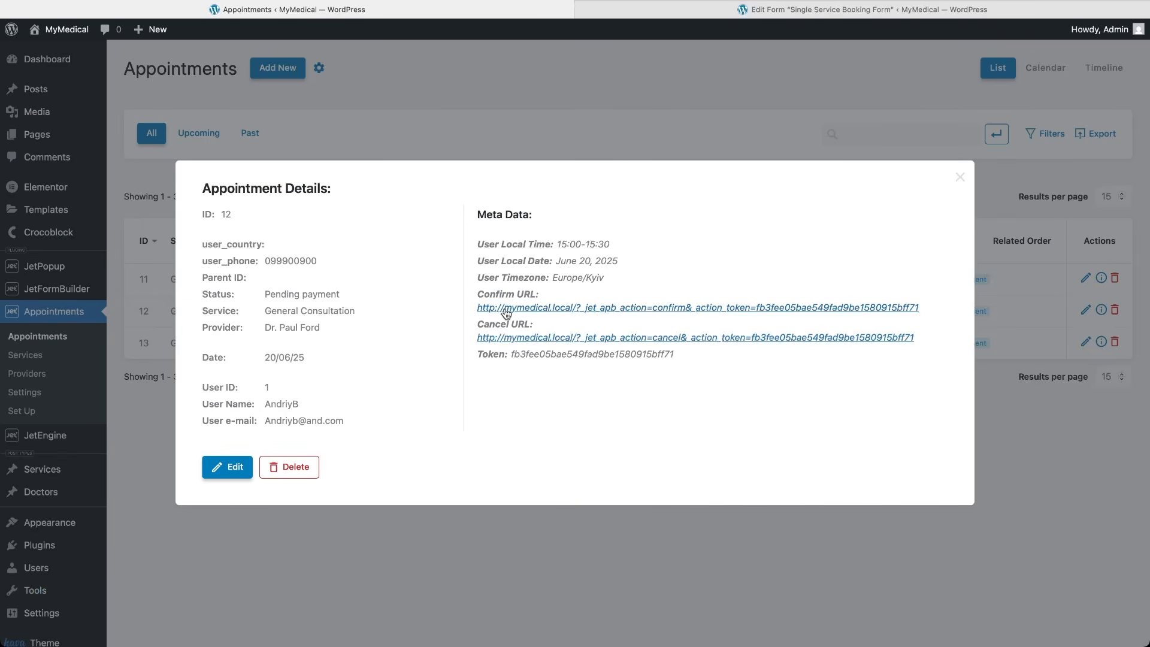
{"action": "left_click", "coordinate": [506, 309]}
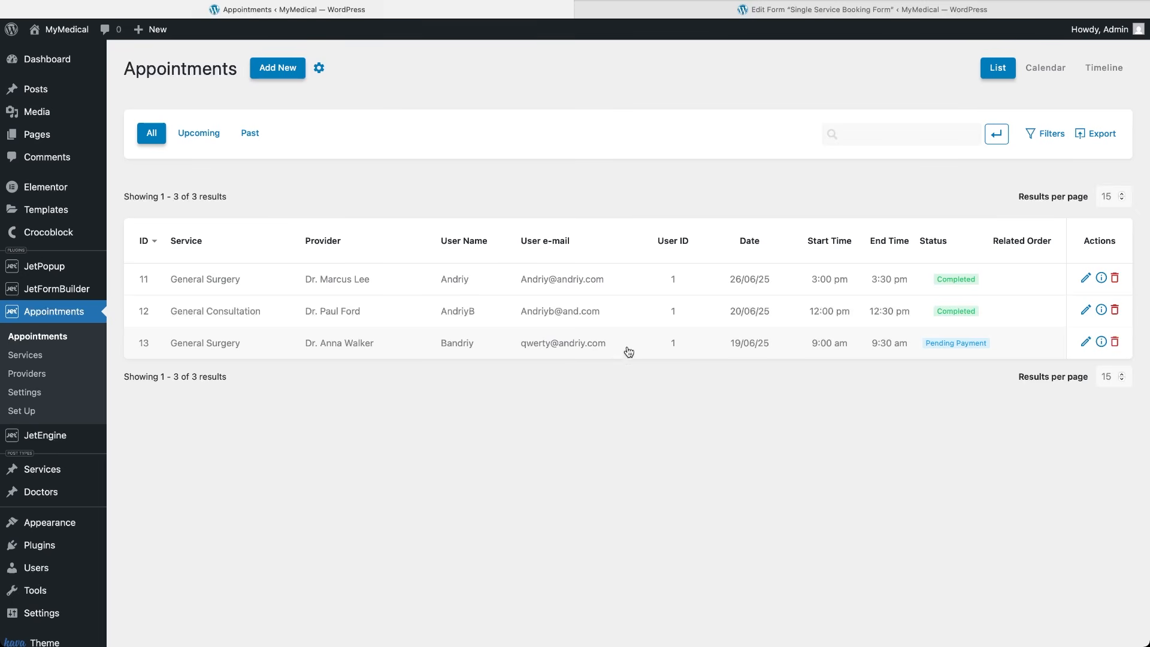
{"action": "left_click", "coordinate": [550, 281]}
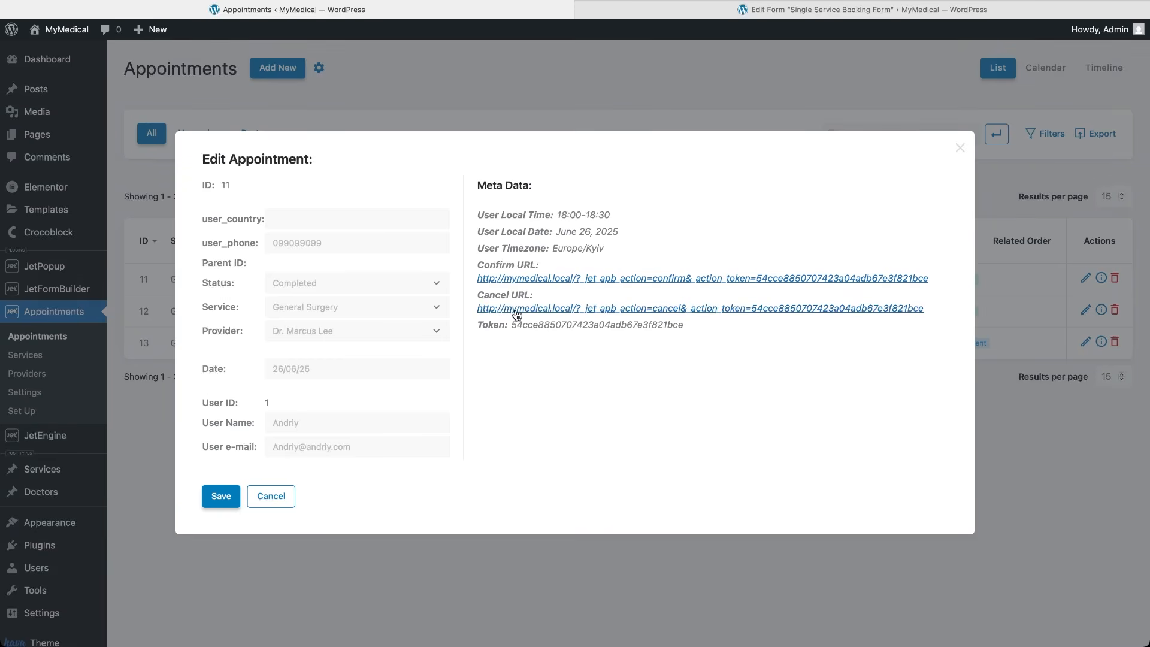
{"action": "left_click", "coordinate": [516, 313]}
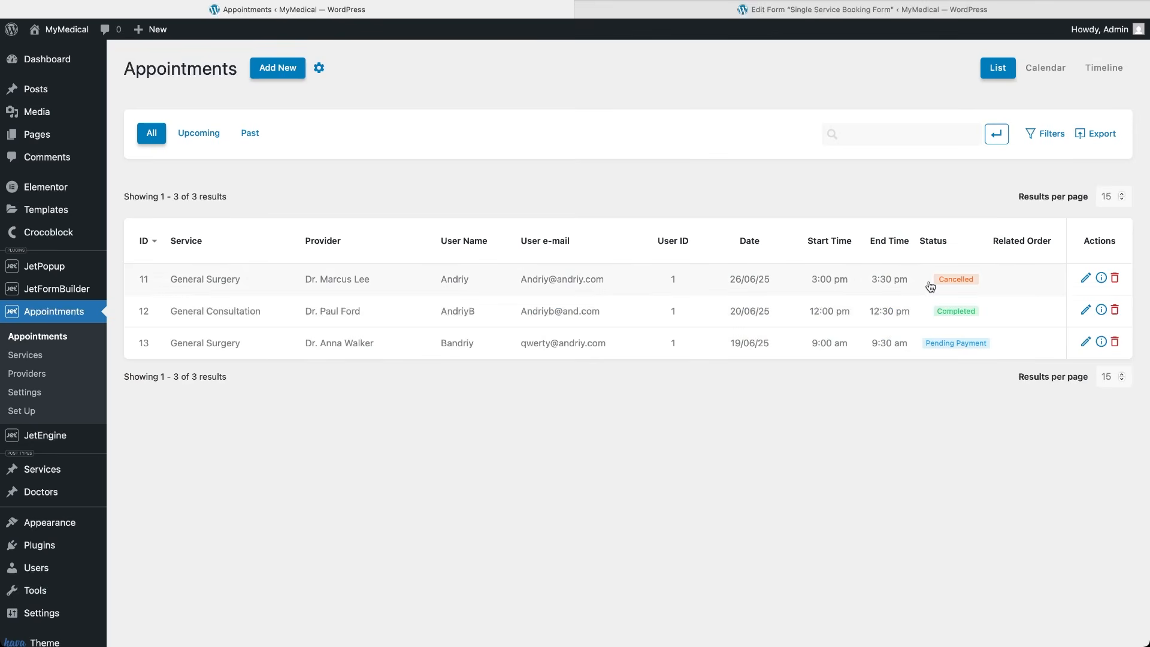